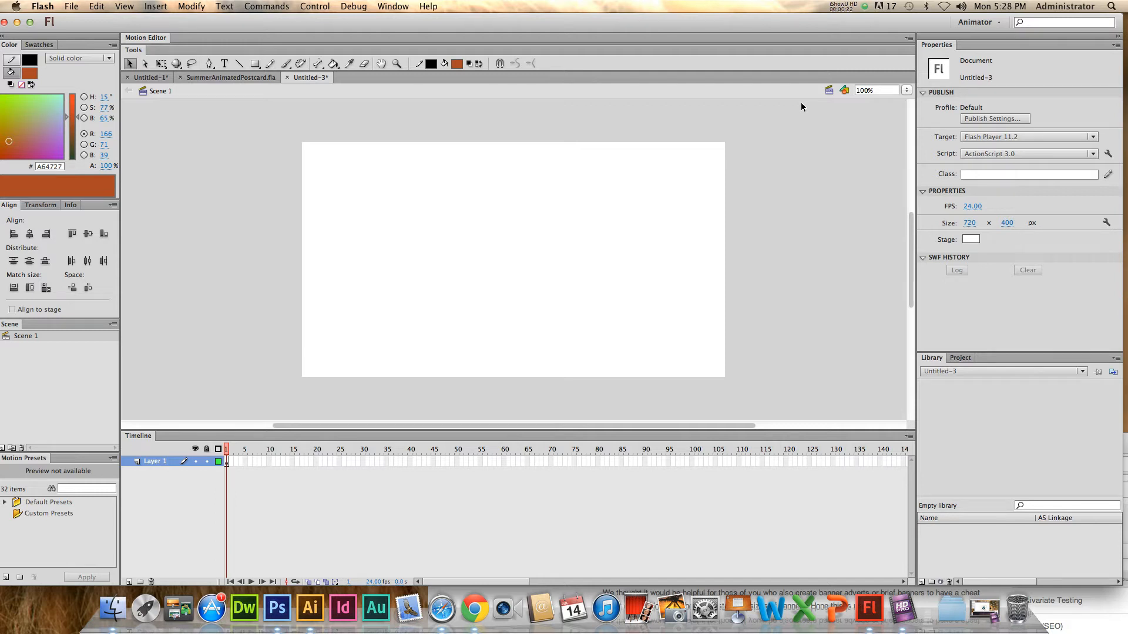
- Start a new ActionScript 3.0 document with a stage 720 px wide and 300 px high
{"action": "left_click", "coordinate": [71, 6]}
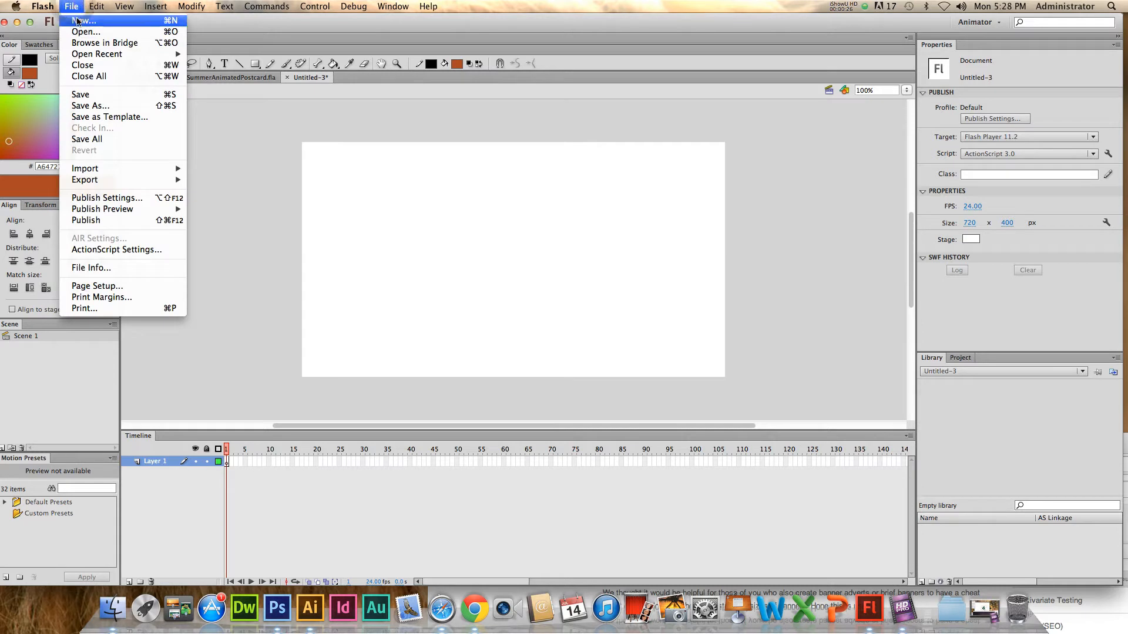
{"action": "left_click", "coordinate": [79, 22]}
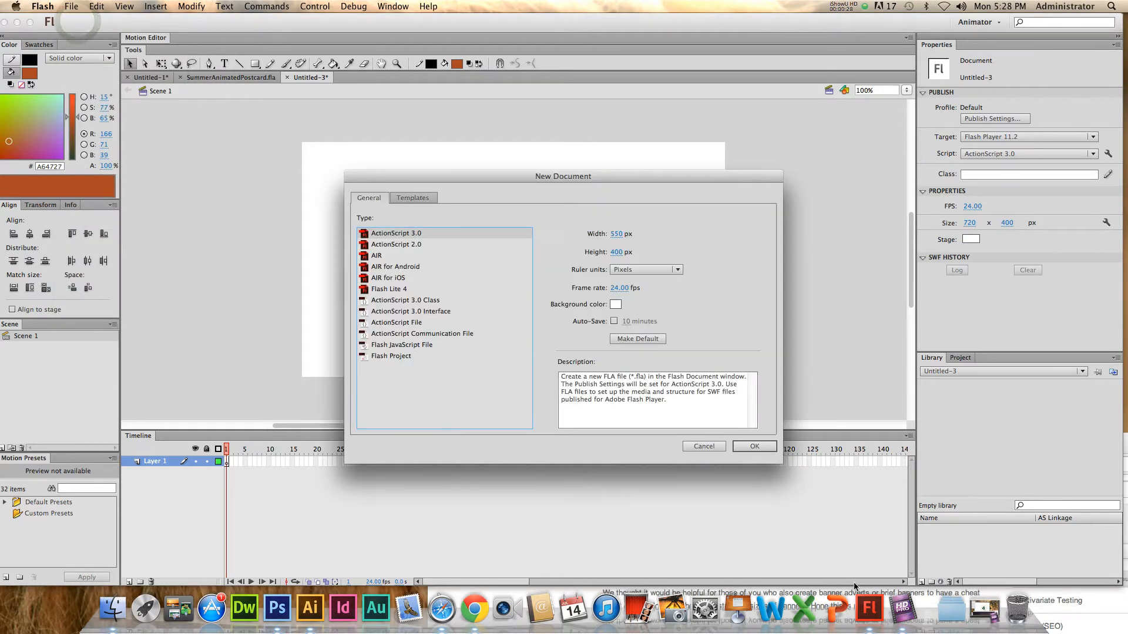
{"action": "left_click", "coordinate": [414, 235]}
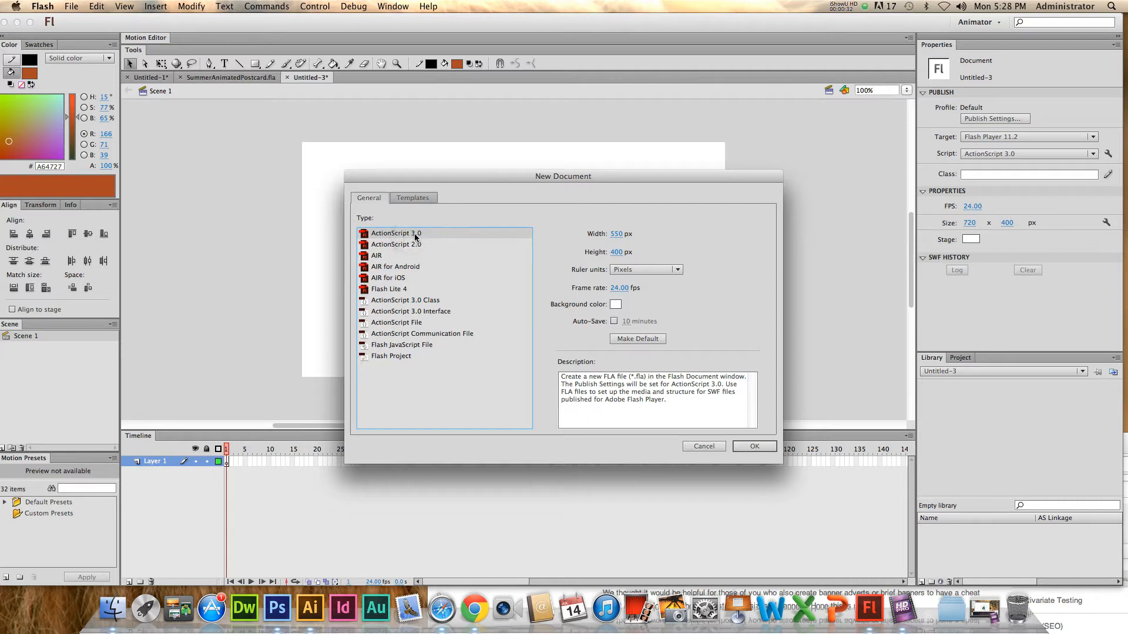
{"action": "left_click", "coordinate": [615, 234]}
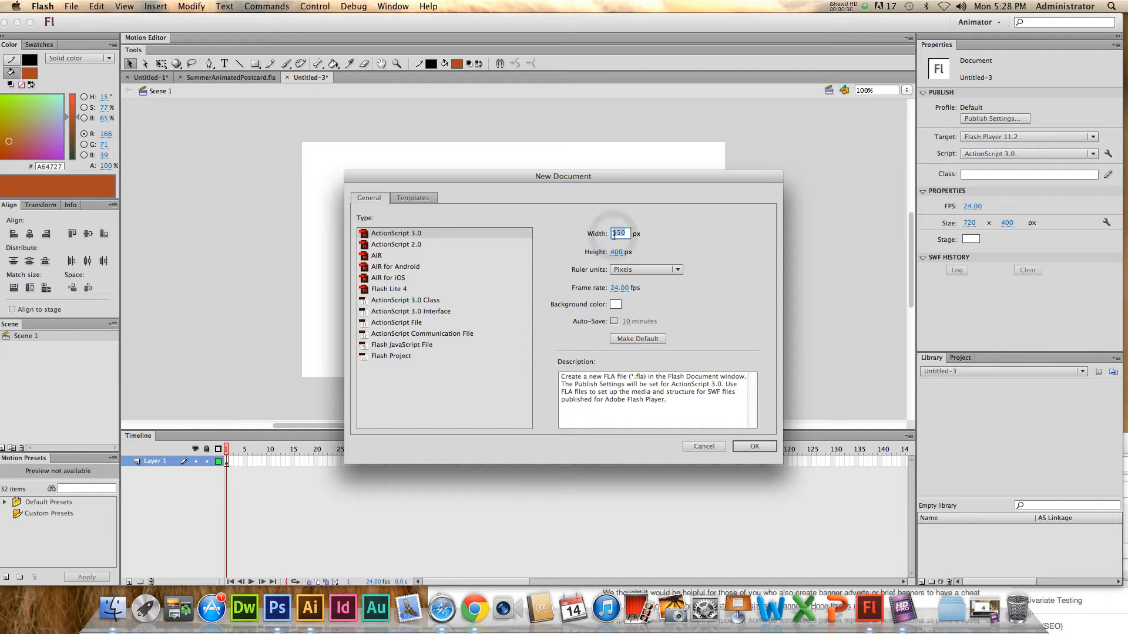
{"action": "type", "text": "720"}
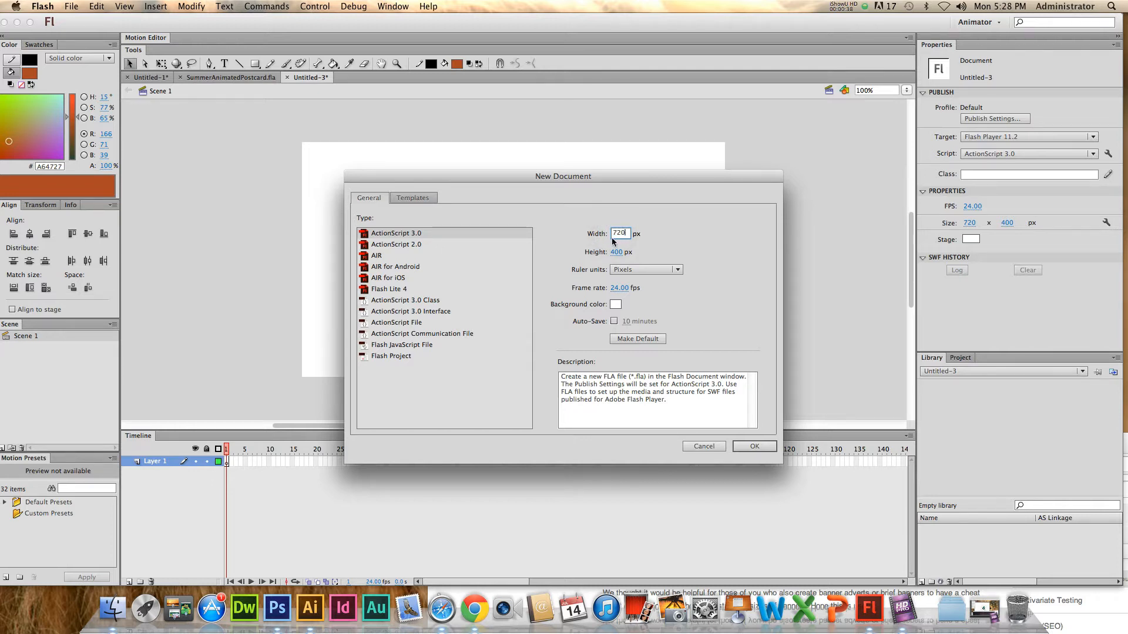
{"action": "left_click", "coordinate": [615, 251]}
{"action": "type", "text": "300"}
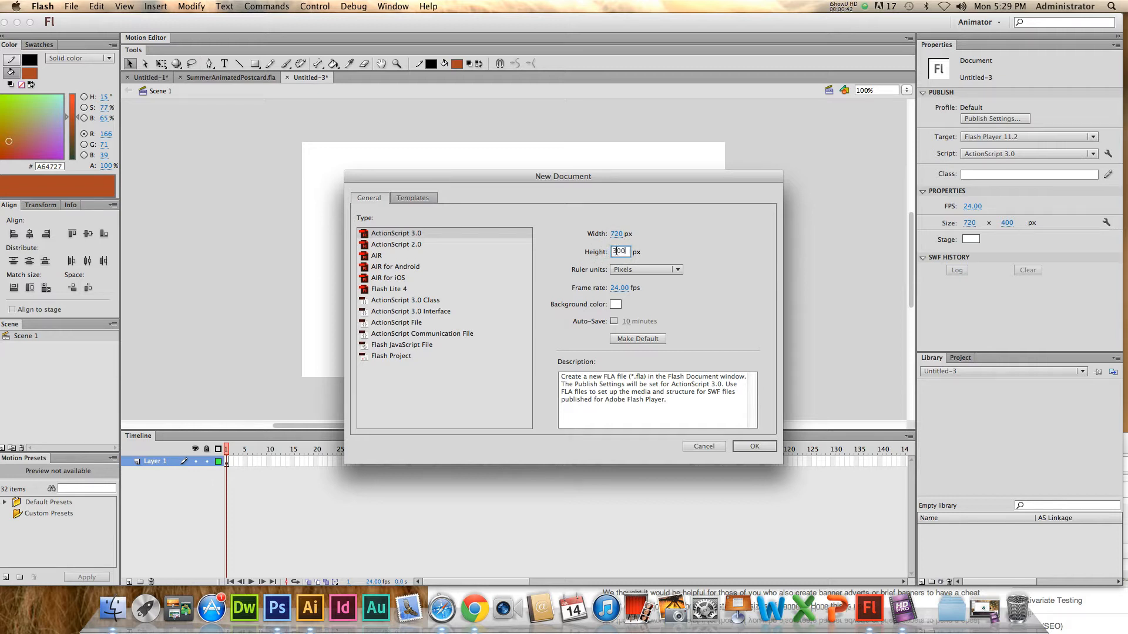
- Give the new document a black background, enable Auto-Save, and create it
{"action": "left_click", "coordinate": [662, 289]}
{"action": "left_click", "coordinate": [615, 304]}
{"action": "left_click", "coordinate": [615, 306]}
{"action": "left_click", "coordinate": [618, 339]}
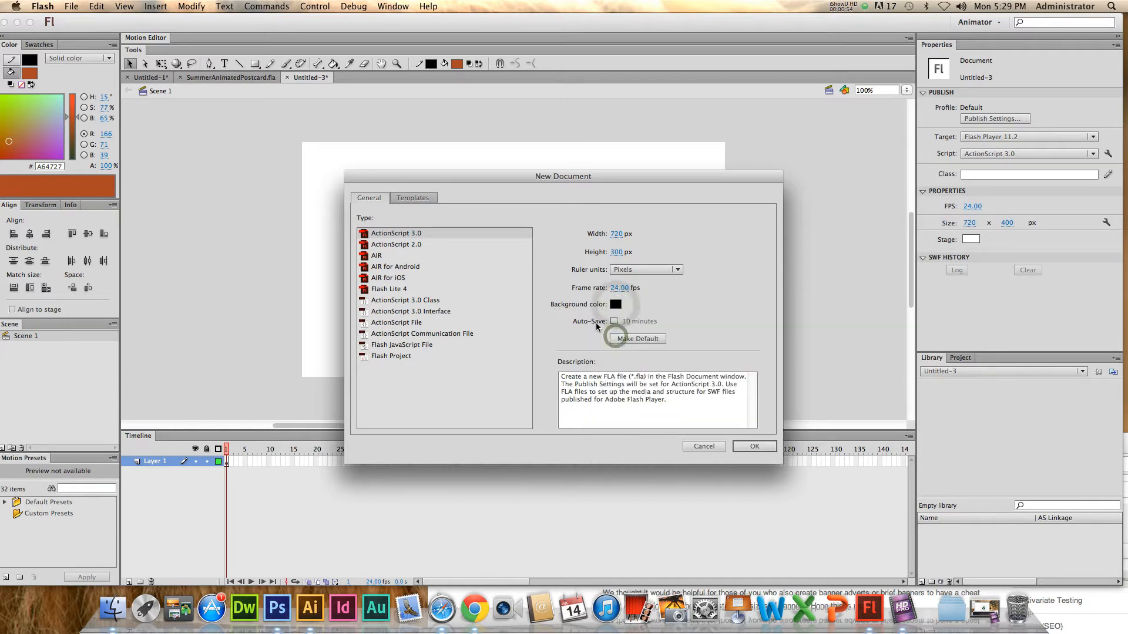
{"action": "left_click", "coordinate": [613, 320]}
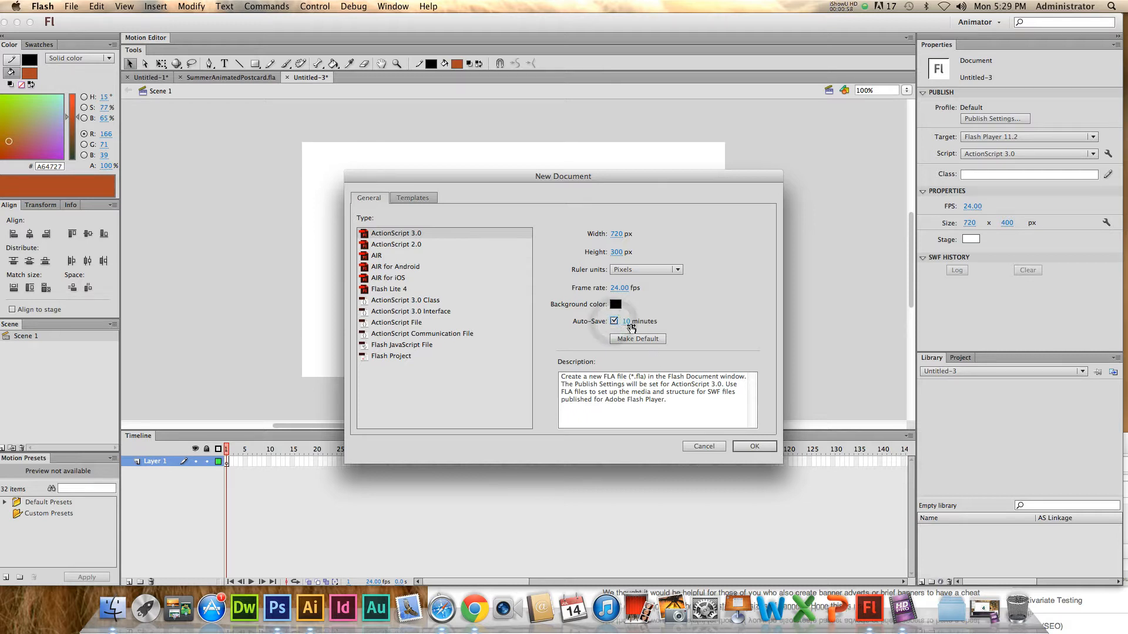
{"action": "left_click", "coordinate": [754, 446]}
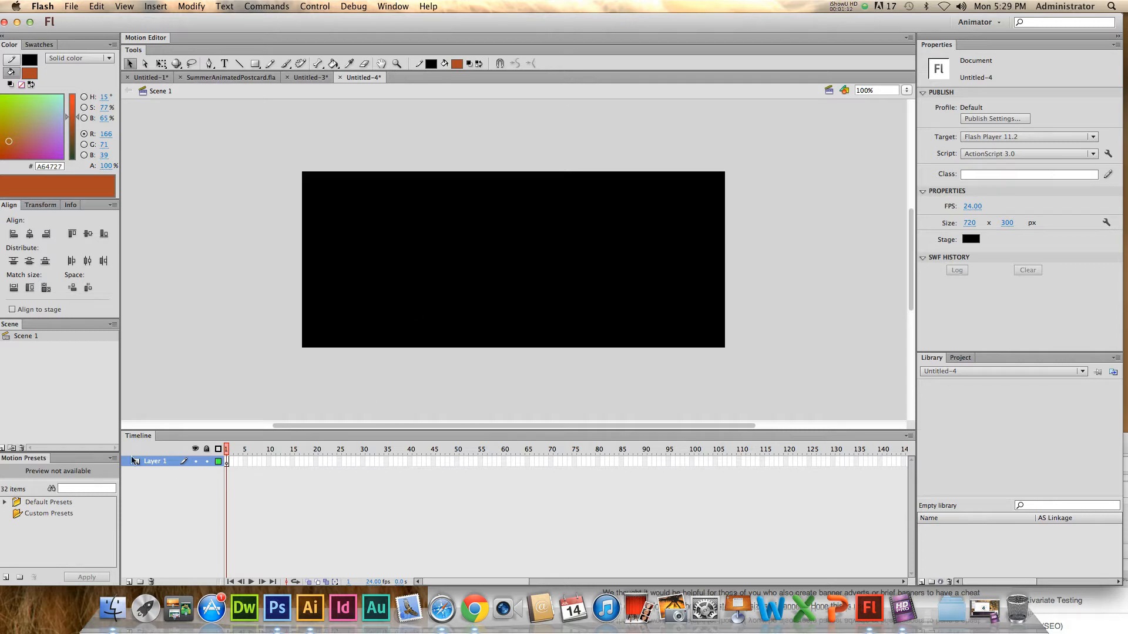
- Rename the timeline's only layer to Bubbles
{"action": "double_click", "coordinate": [157, 463]}
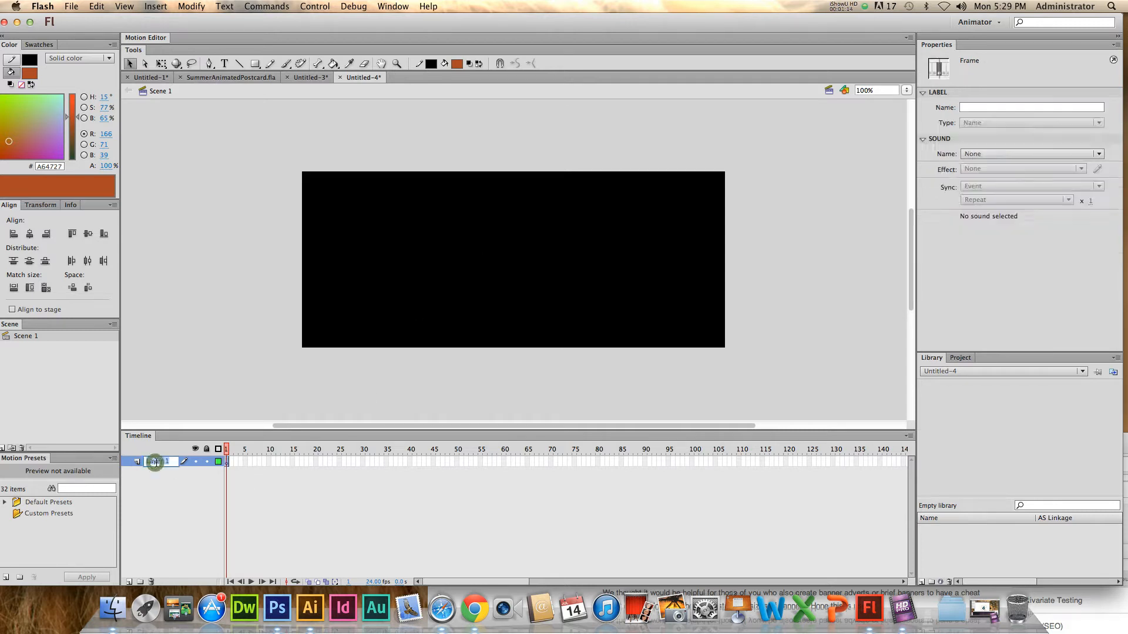
{"action": "type", "text": "Bubbles"}
{"action": "key", "text": "Return"}
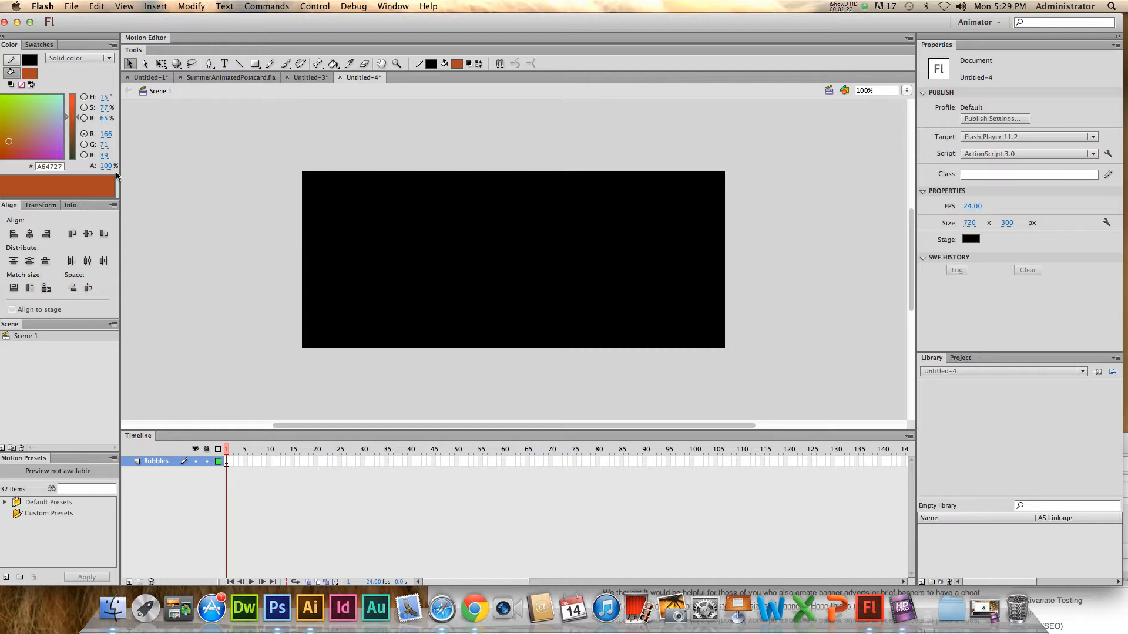
- Draw a small circle with the Oval Tool slightly left of the stage's center
{"action": "left_click", "coordinate": [255, 64]}
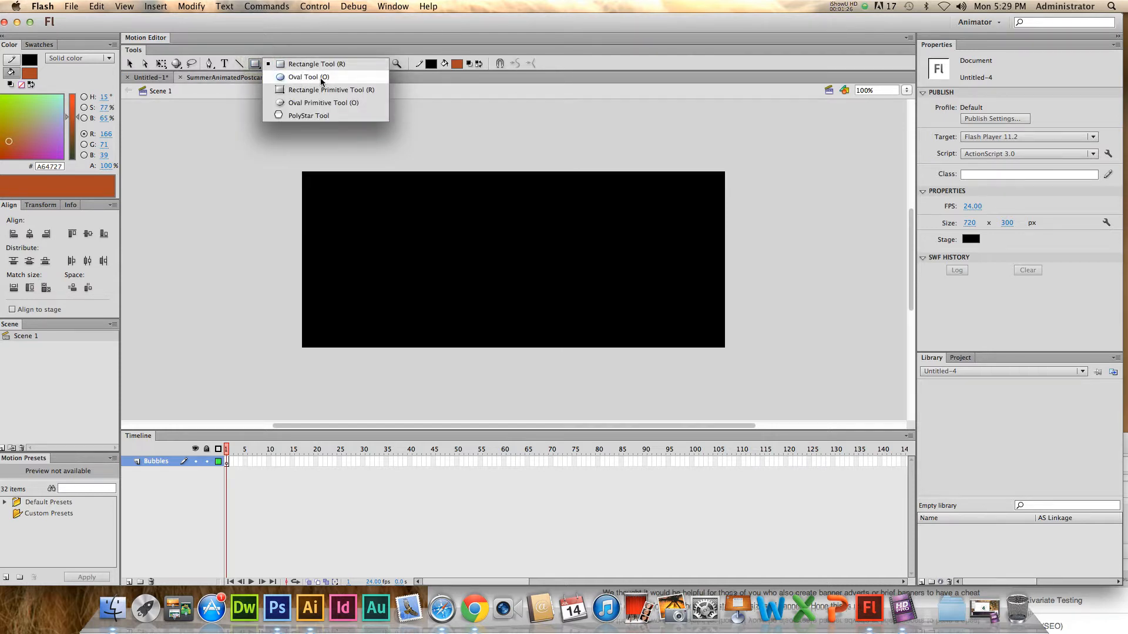
{"action": "left_click", "coordinate": [322, 78]}
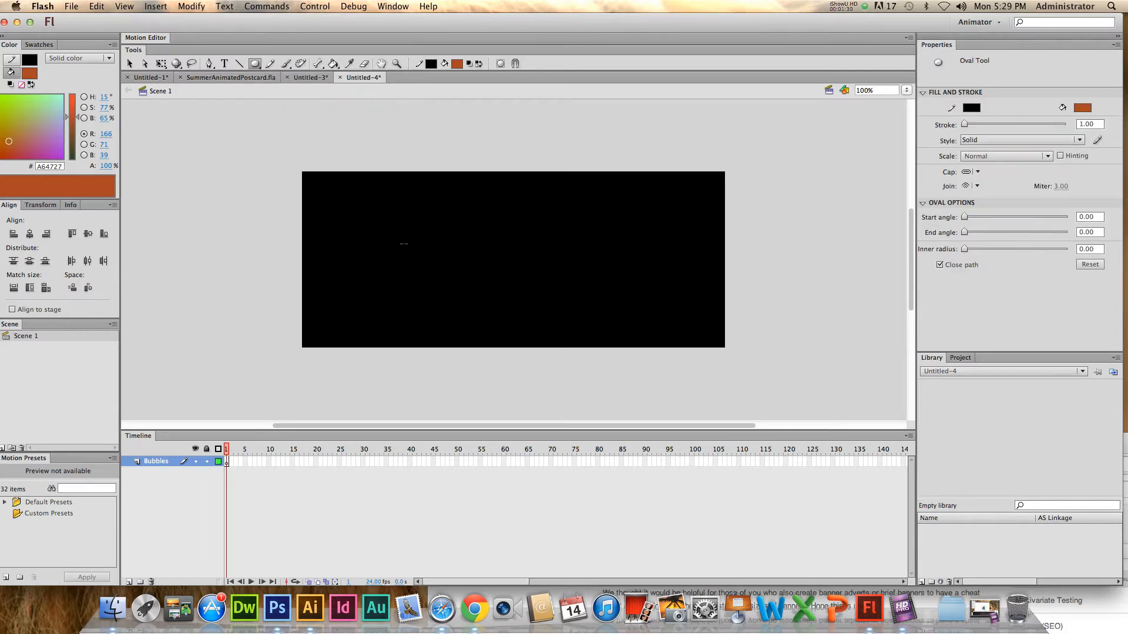
{"action": "left_click_drag", "start_coordinate": [428, 246], "coordinate": [449, 274]}
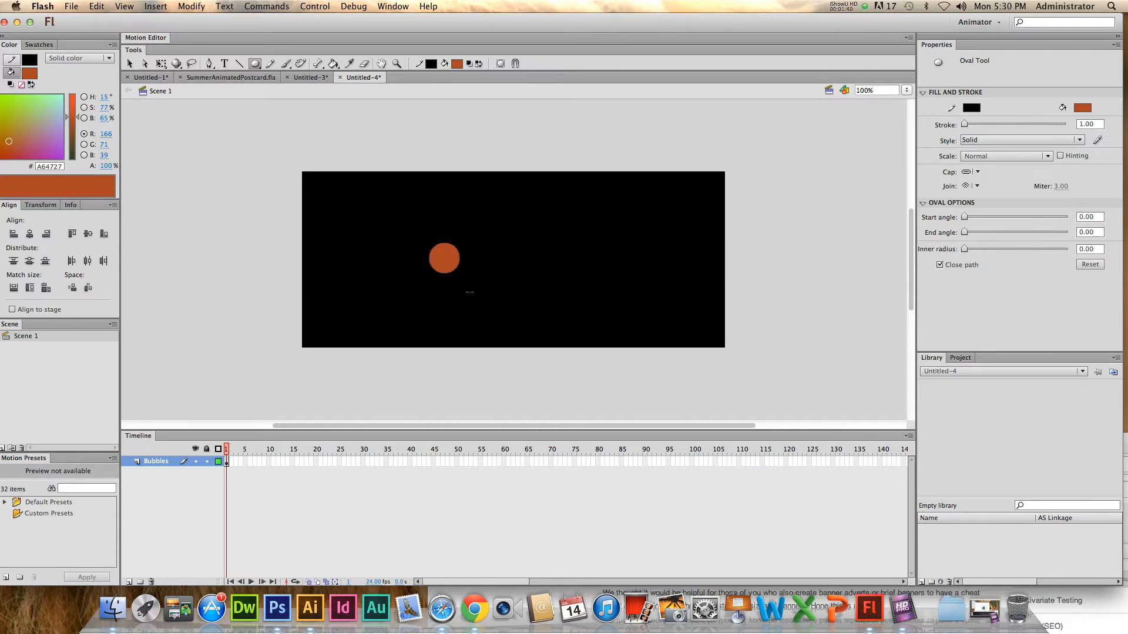
- Fill the circle with the preset blue radial gradient using the Paint Bucket Tool
{"action": "left_click", "coordinate": [457, 65]}
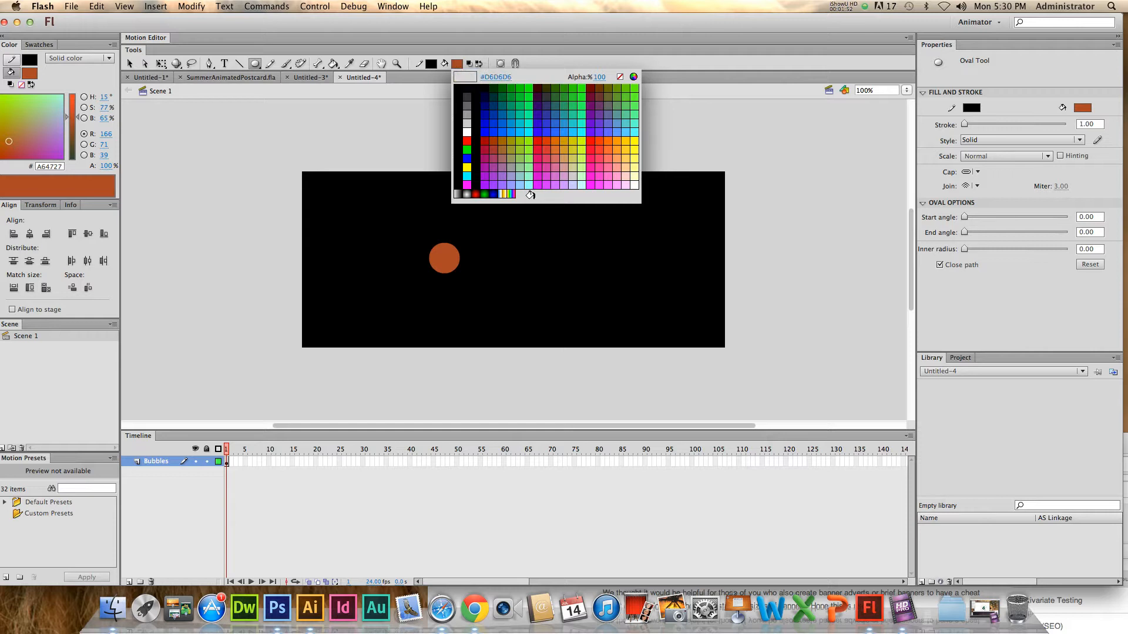
{"action": "left_click", "coordinate": [499, 194]}
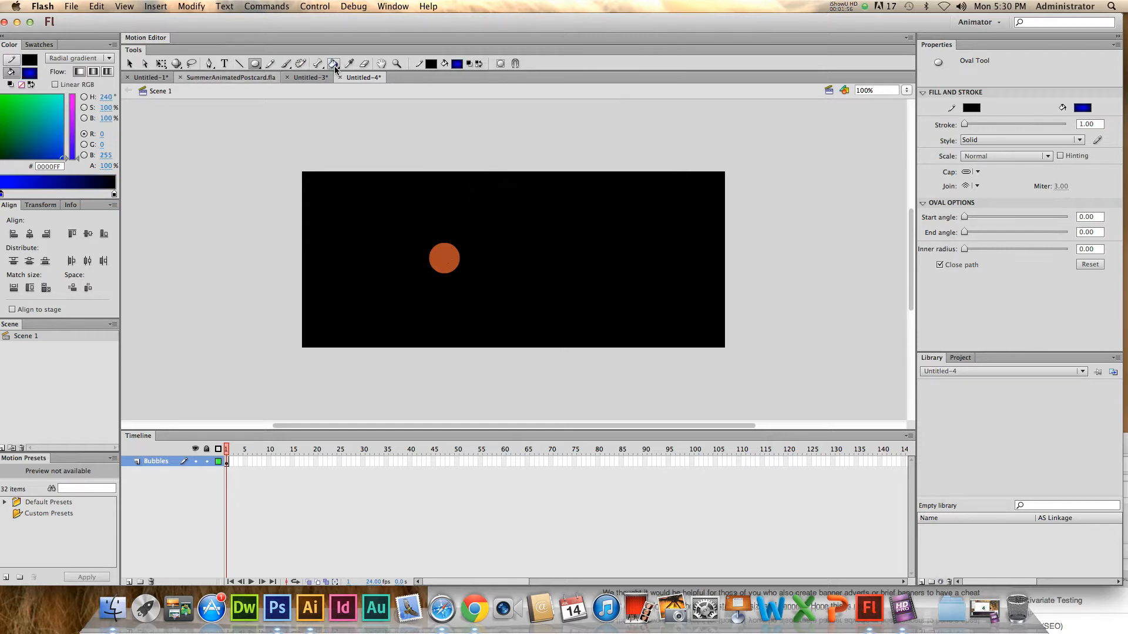
{"action": "left_click", "coordinate": [459, 64]}
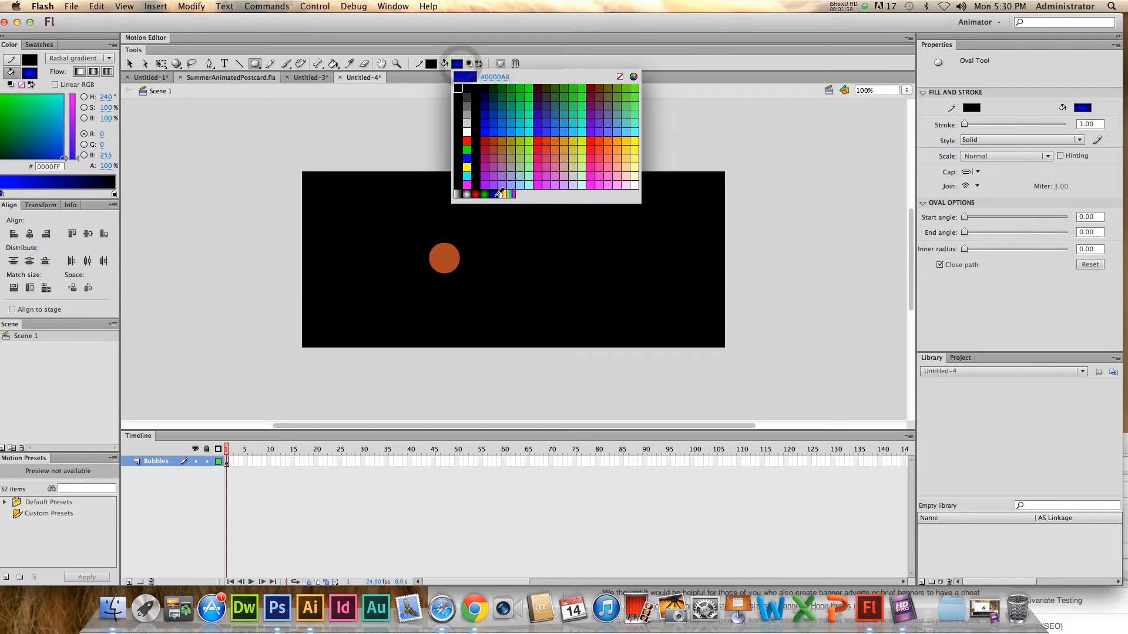
{"action": "left_click", "coordinate": [499, 194]}
{"action": "left_click", "coordinate": [333, 63]}
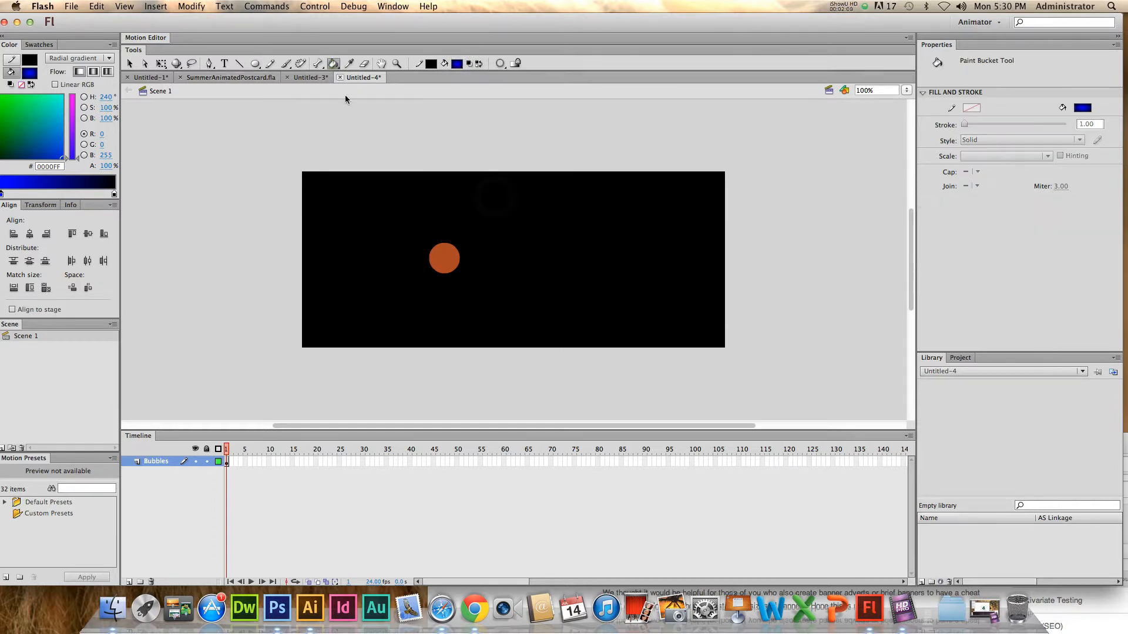
{"action": "left_click", "coordinate": [442, 253]}
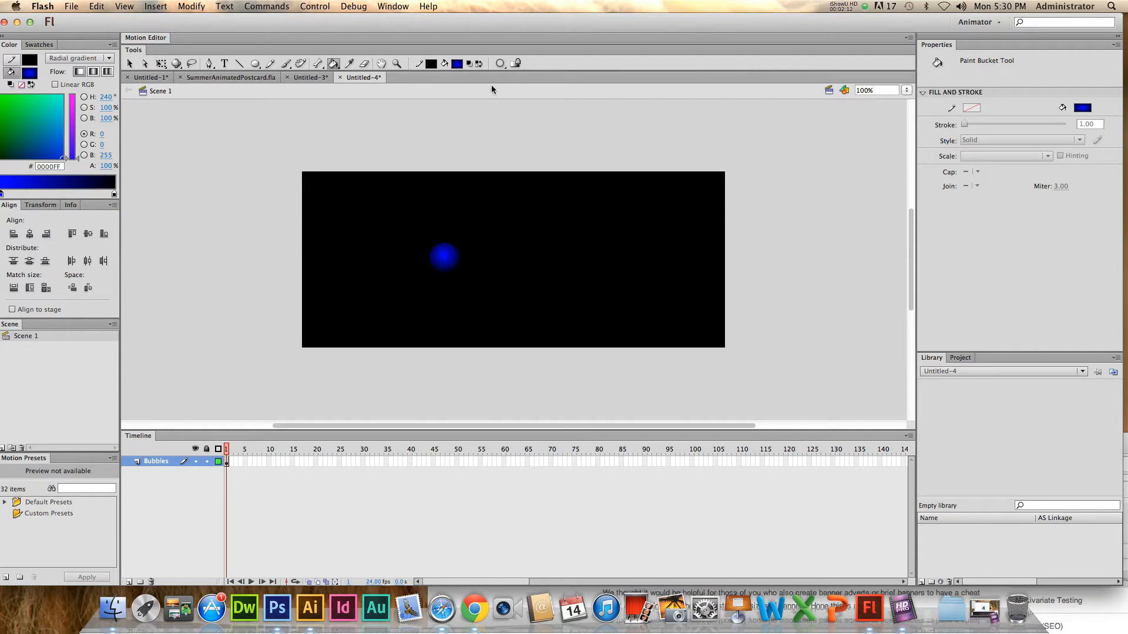
{"action": "mouse_move", "coordinate": [284, 26]}
{"action": "left_mouse_down"}
{"action": "mouse_move", "coordinate": [301, 27]}
{"action": "mouse_move", "coordinate": [291, 25]}
{"action": "left_mouse_up"}
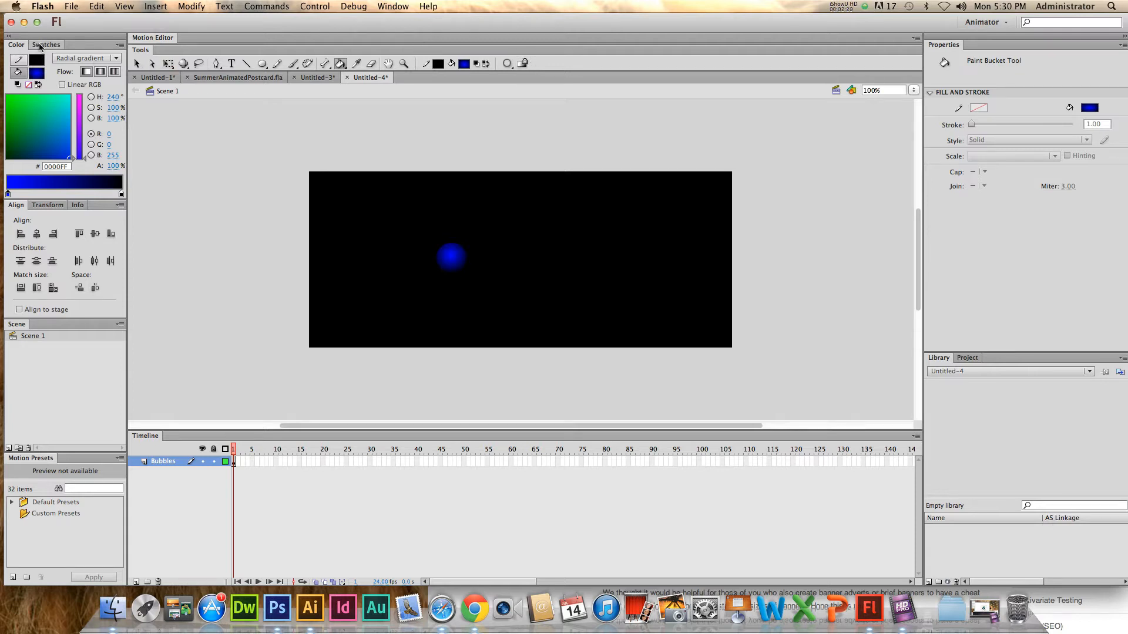
{"action": "left_click", "coordinate": [391, 7]}
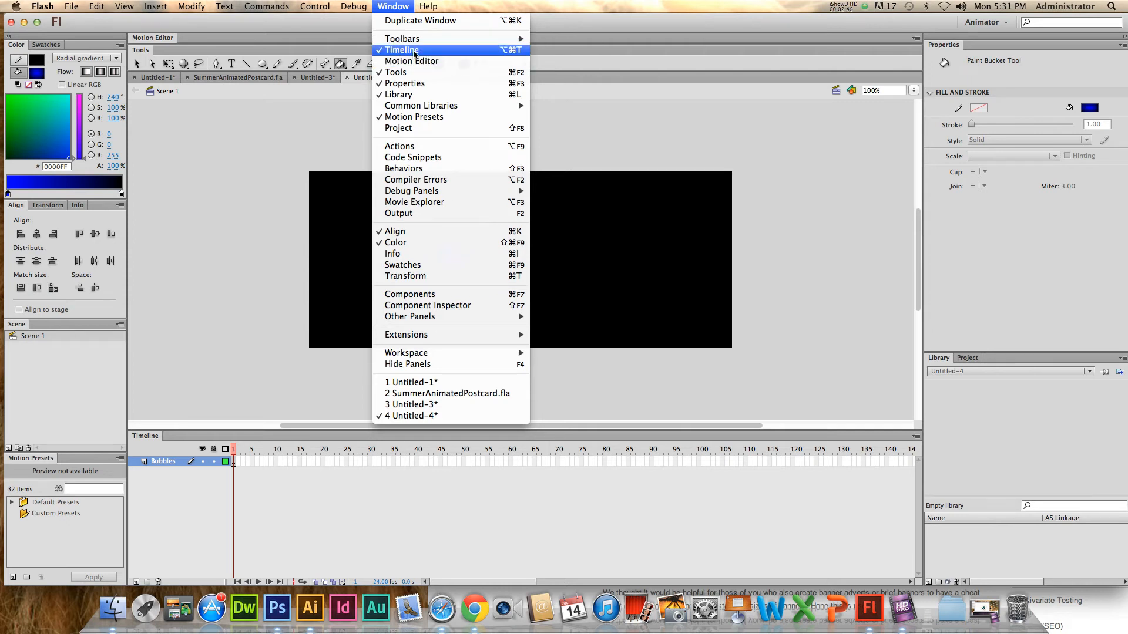
{"action": "left_click", "coordinate": [605, 51]}
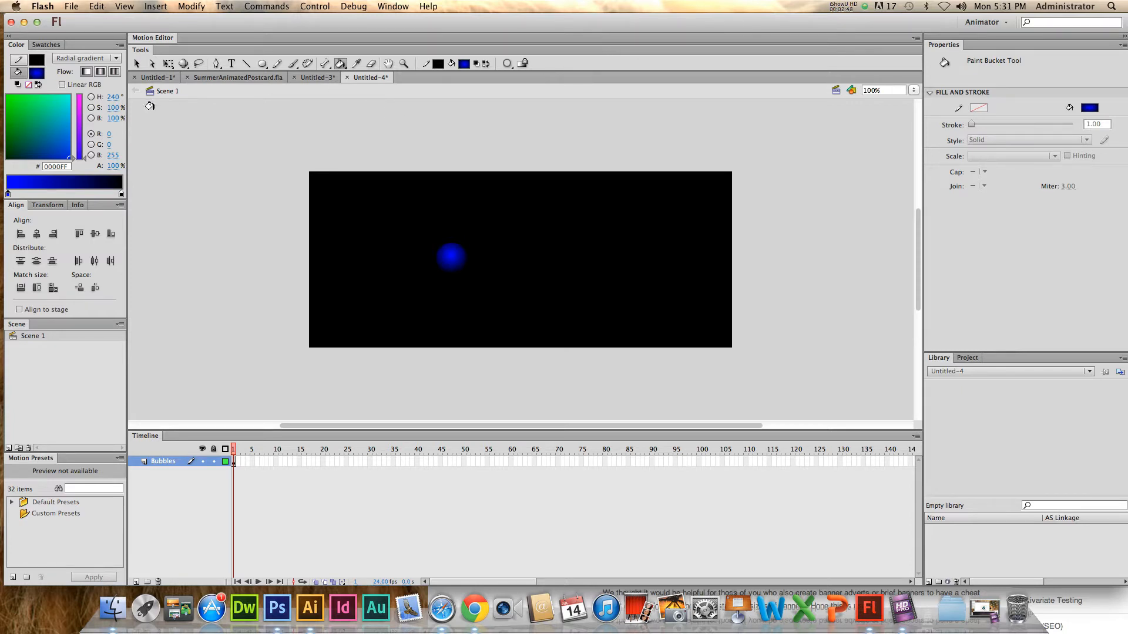
{"action": "left_click", "coordinate": [16, 45]}
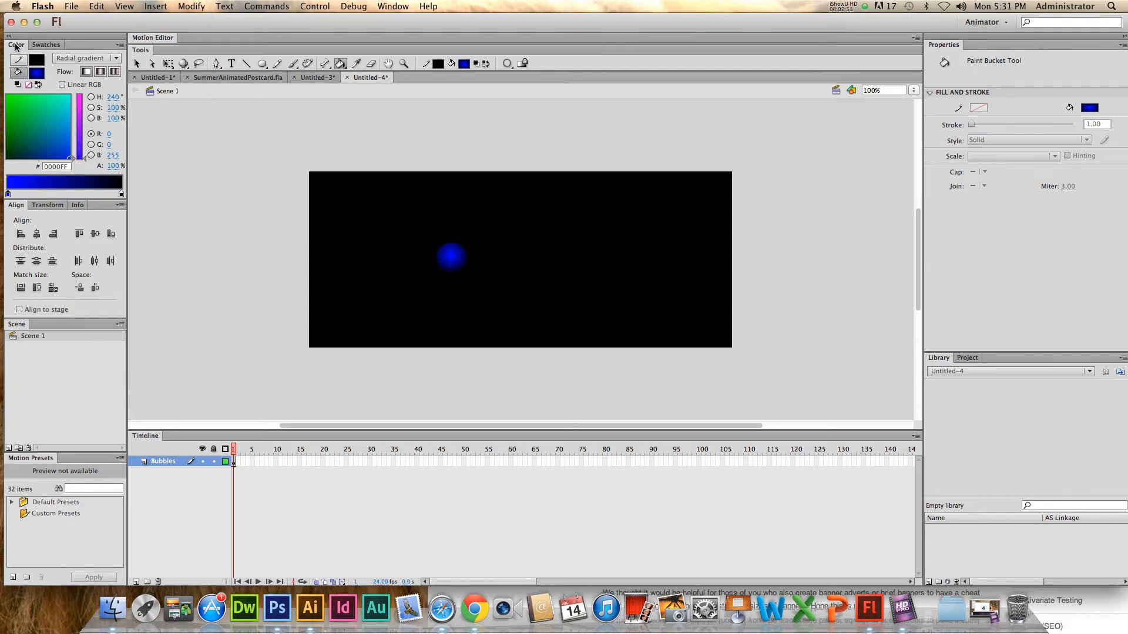
- Choose blue 0033FF as the fill color, and change the fill type to Linear gradient
{"action": "left_click", "coordinate": [37, 72]}
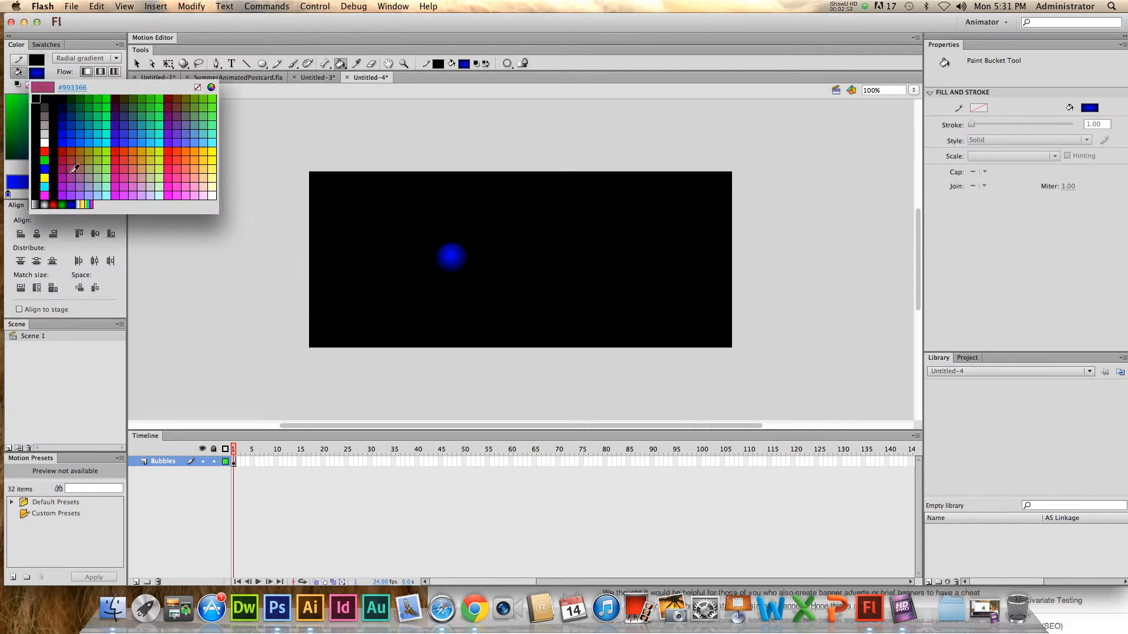
{"action": "left_click", "coordinate": [78, 143]}
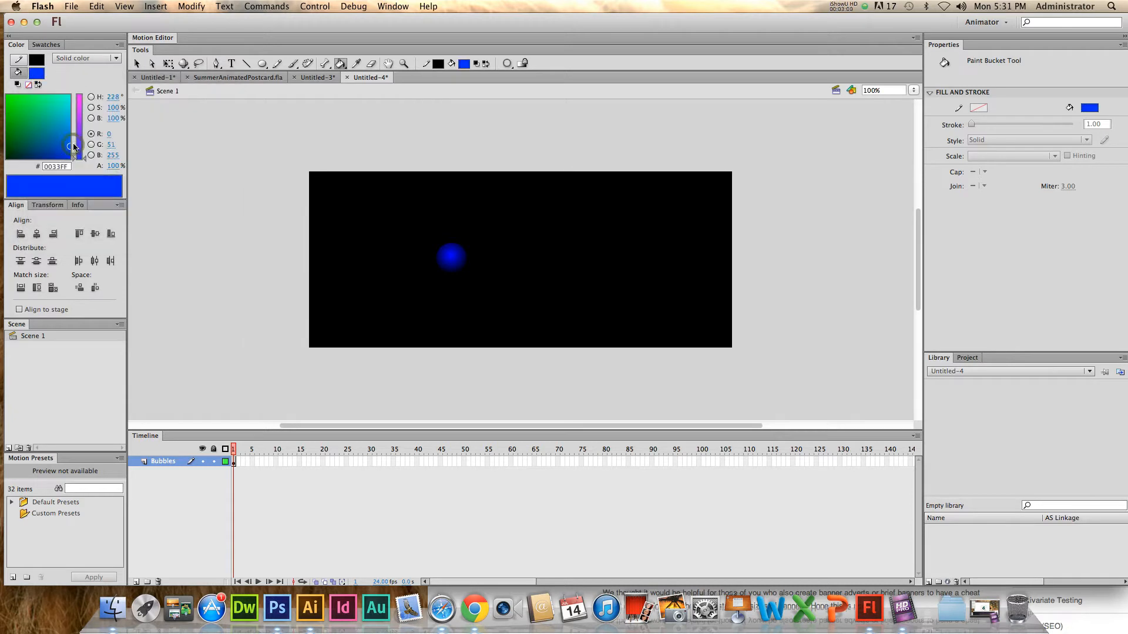
{"action": "left_click", "coordinate": [114, 58]}
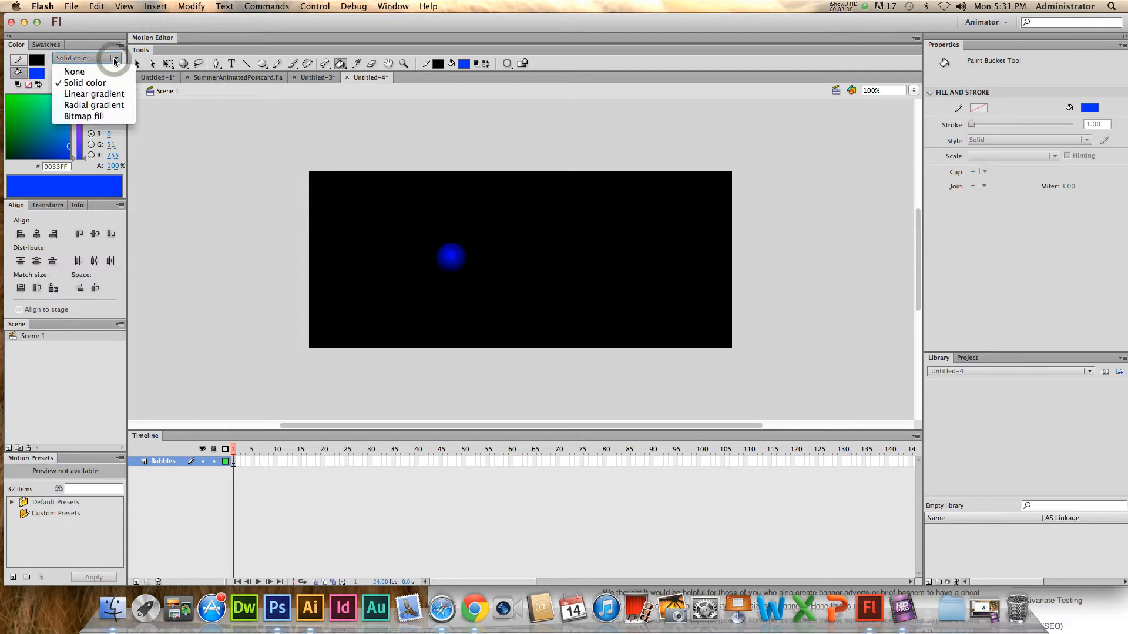
{"action": "left_click", "coordinate": [94, 59]}
{"action": "left_click", "coordinate": [85, 59]}
{"action": "left_click", "coordinate": [95, 96]}
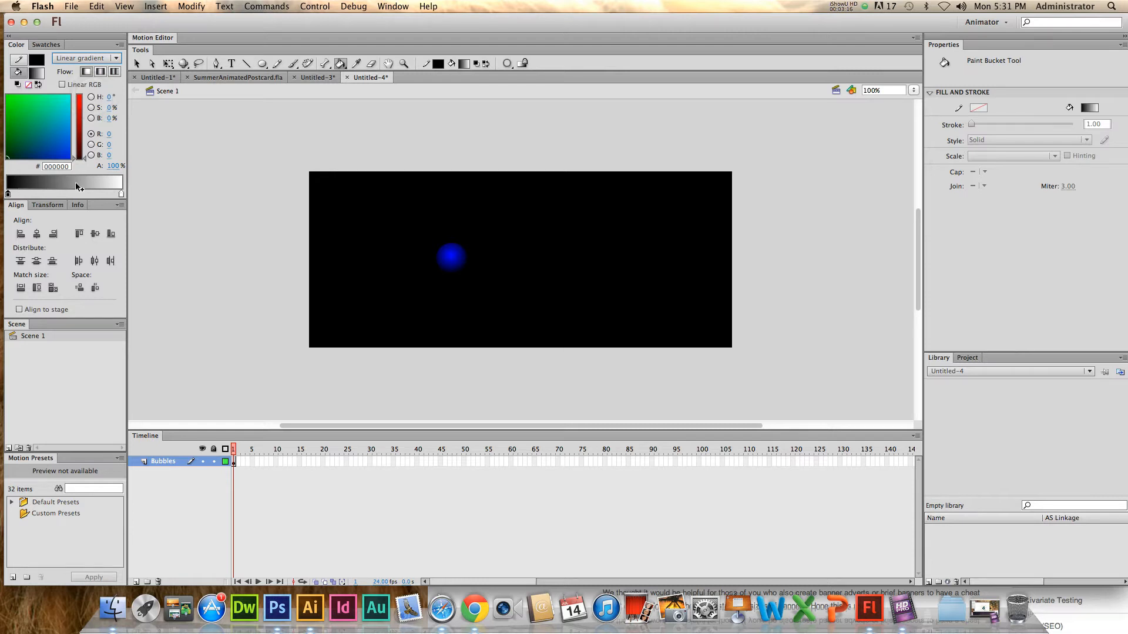
- Set the gradient's start color to dark blue 0000CC and its end color to light blue 00CCFF
{"action": "left_click", "coordinate": [7, 194]}
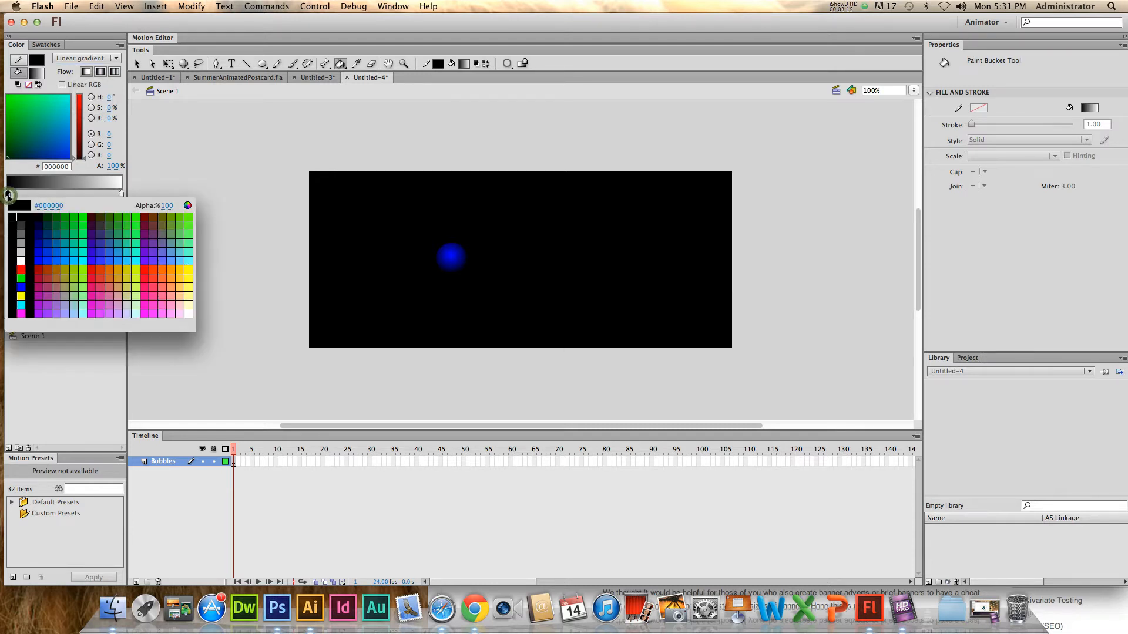
{"action": "left_click", "coordinate": [43, 251]}
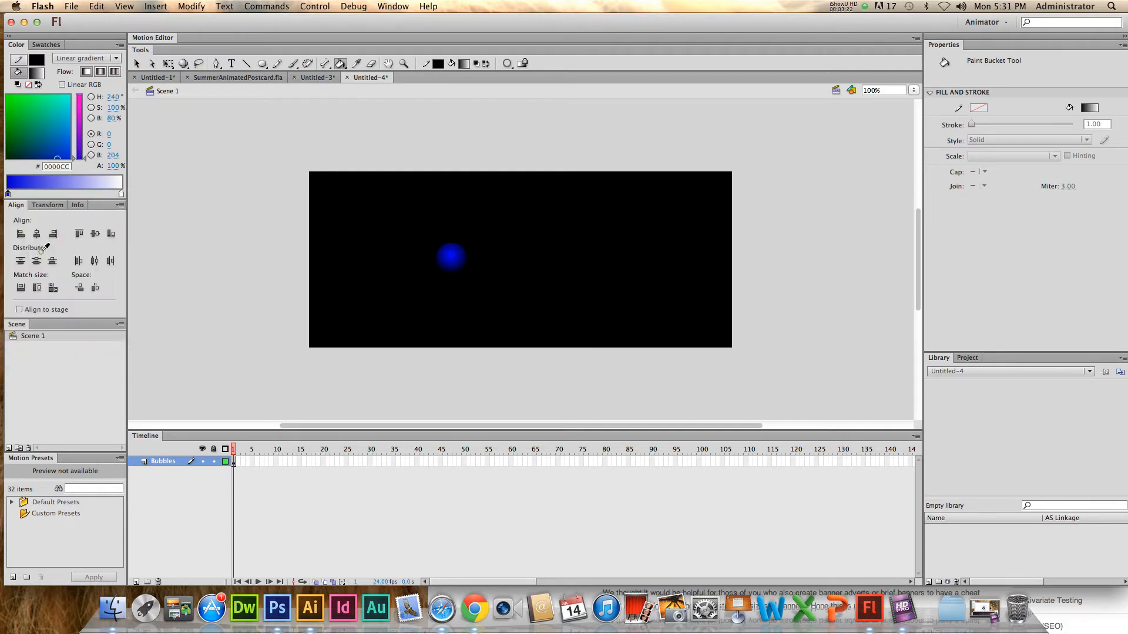
{"action": "left_click", "coordinate": [121, 194]}
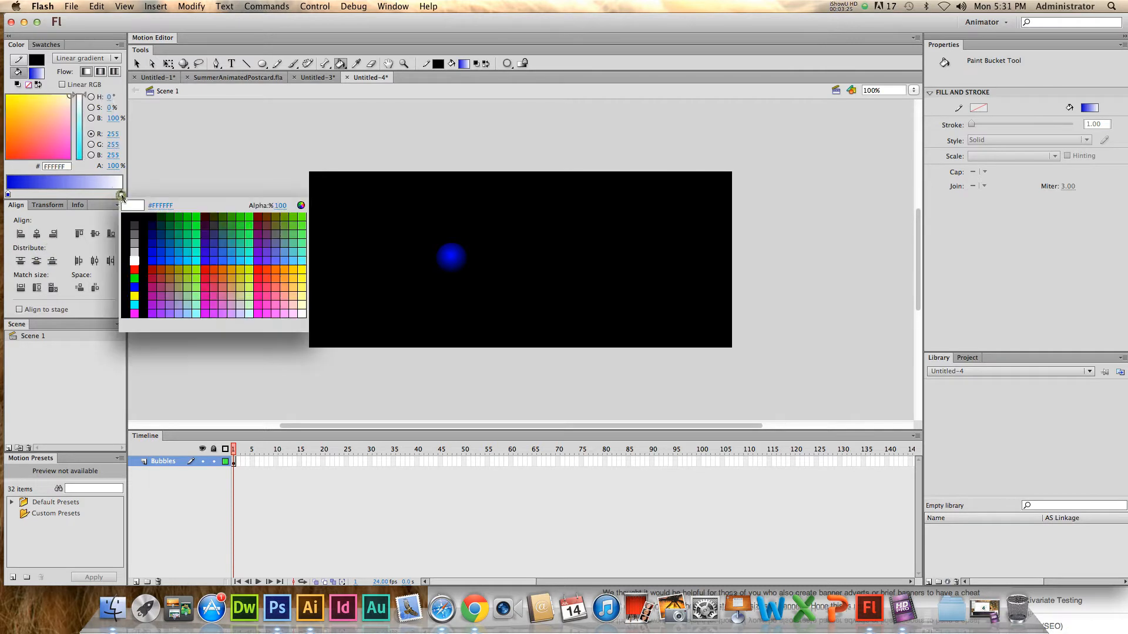
{"action": "left_click", "coordinate": [193, 258]}
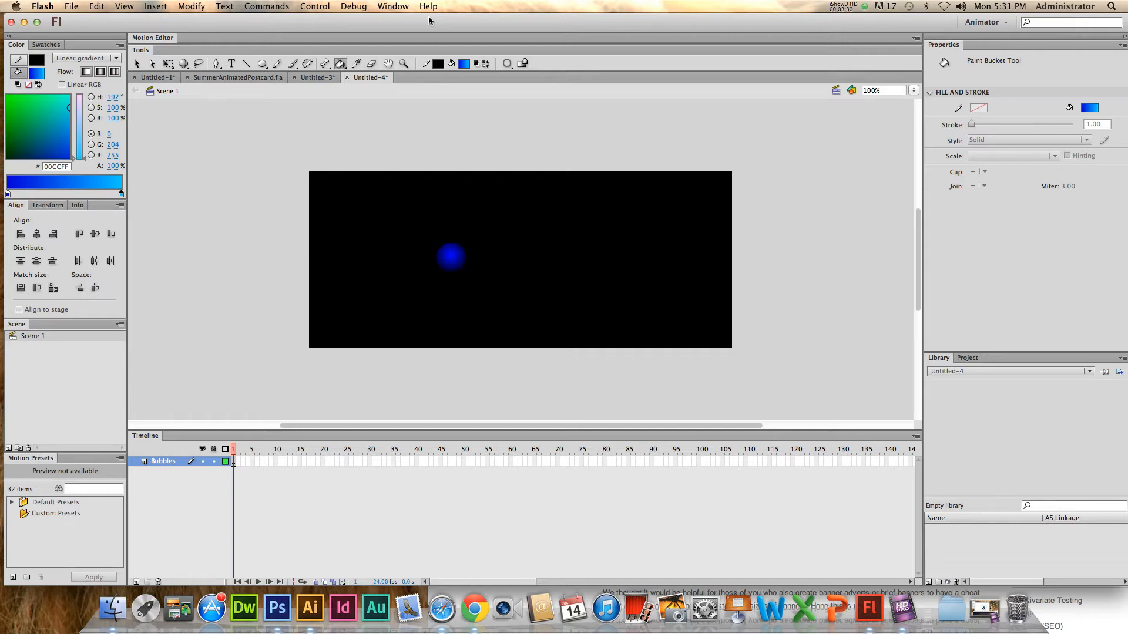
- Apply the blue linear gradient to the circle on the stage with the Paint Bucket Tool
{"action": "left_click", "coordinate": [340, 64]}
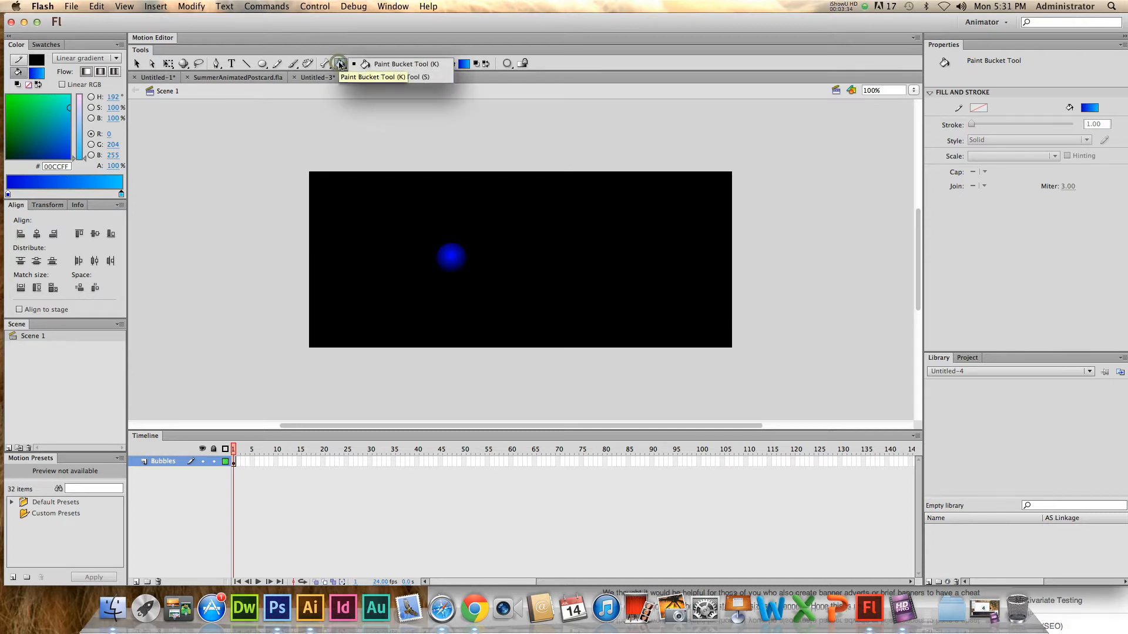
{"action": "left_click", "coordinate": [379, 63]}
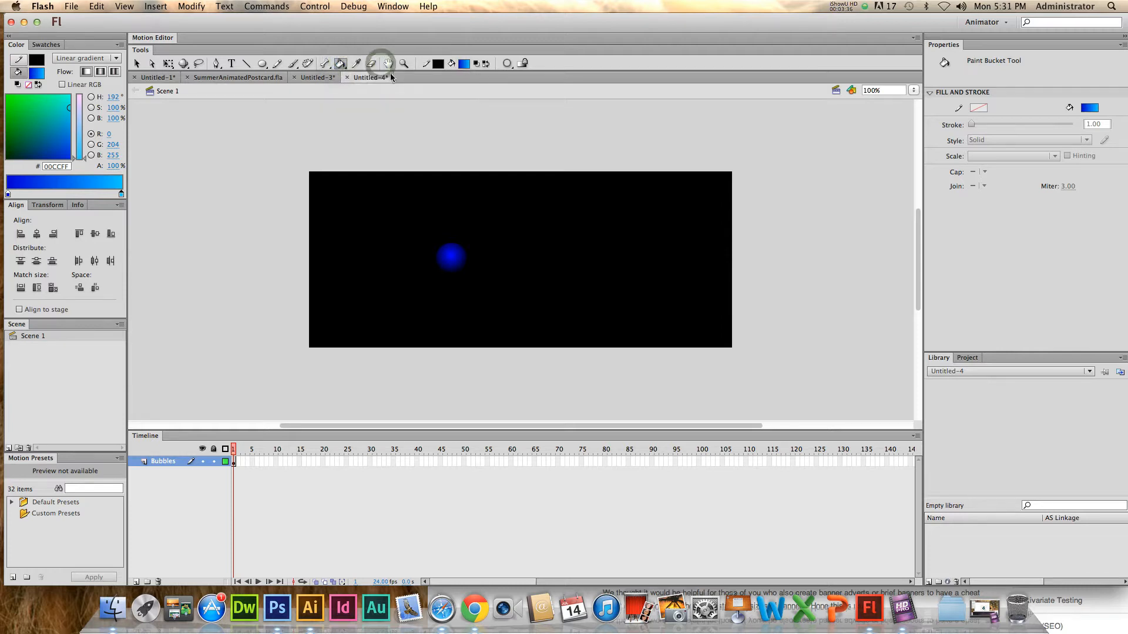
{"action": "left_click", "coordinate": [456, 252]}
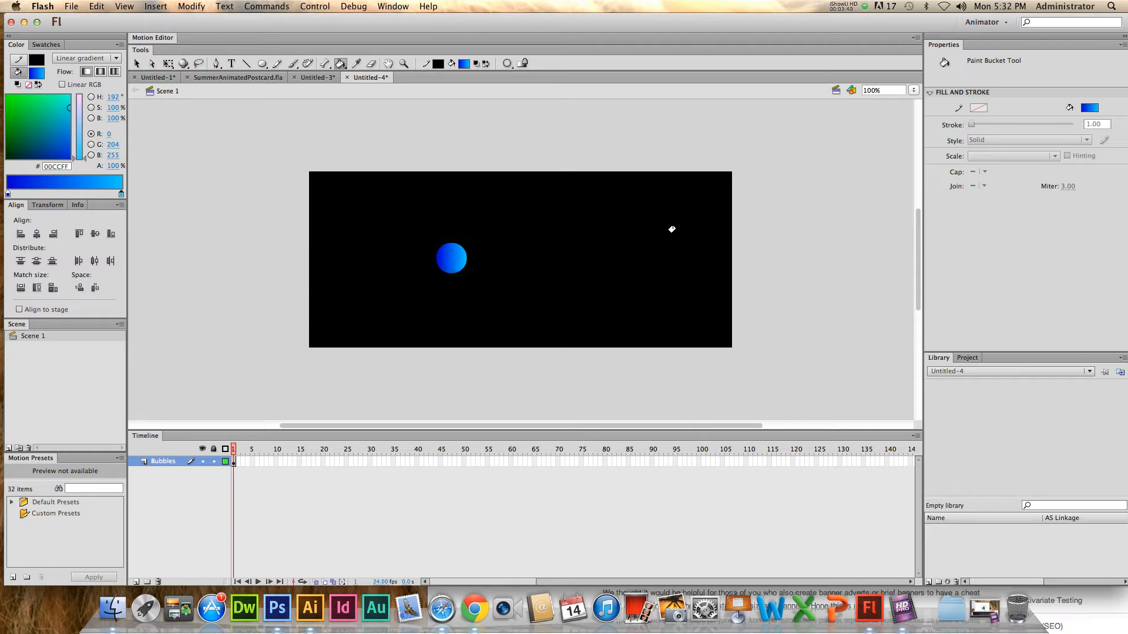
{"action": "left_click", "coordinate": [448, 256]}
{"action": "left_click", "coordinate": [450, 246]}
- Change the fill type to Radial gradient and fill the circle with it, placing the dark center near the circle's upper-right edge
{"action": "left_click", "coordinate": [113, 57]}
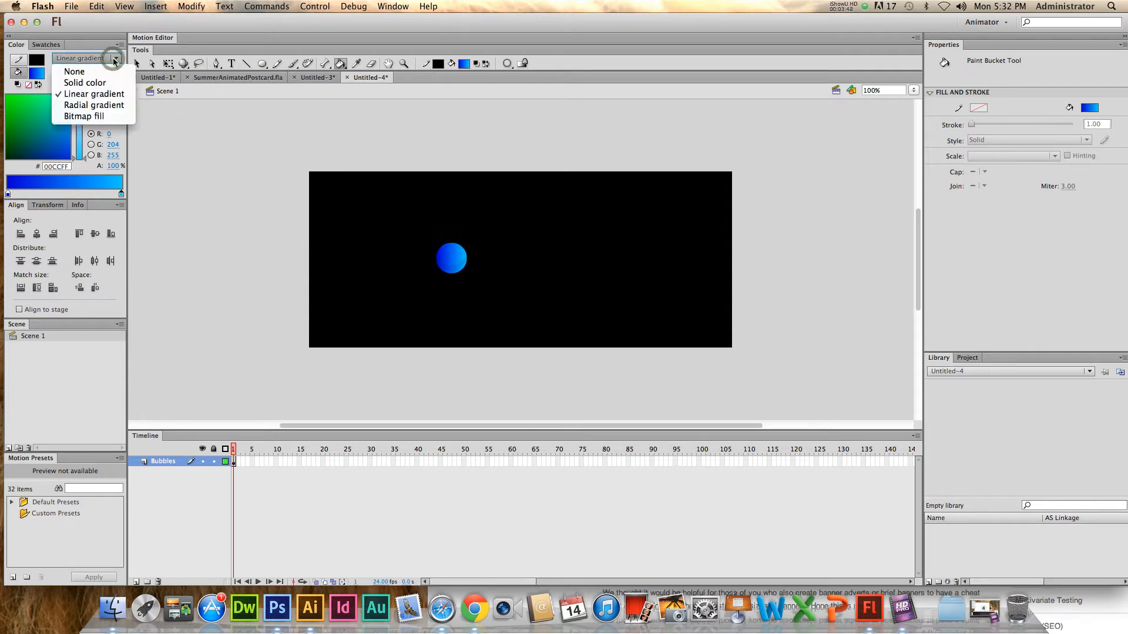
{"action": "left_click", "coordinate": [81, 106]}
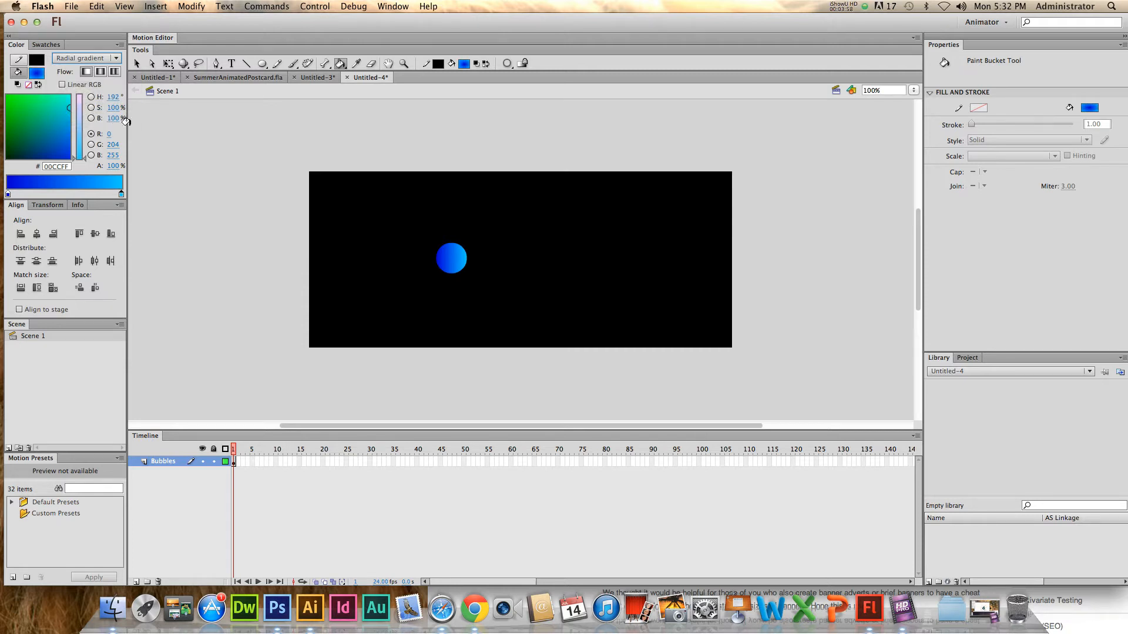
{"action": "left_click", "coordinate": [458, 255]}
{"action": "left_click", "coordinate": [444, 253]}
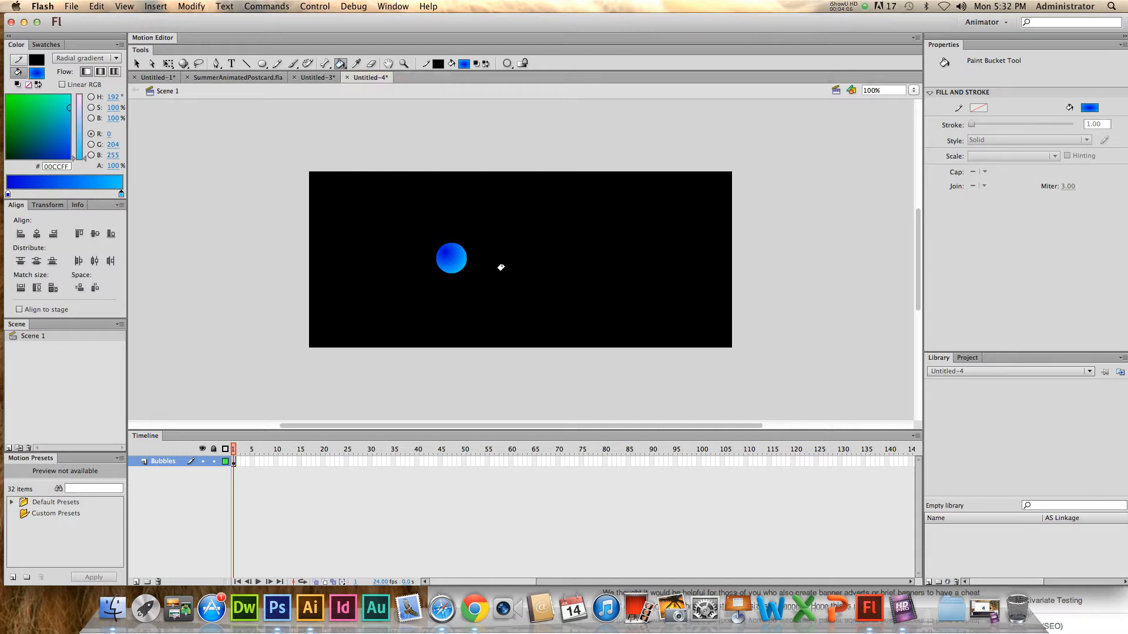
{"action": "left_click", "coordinate": [457, 249]}
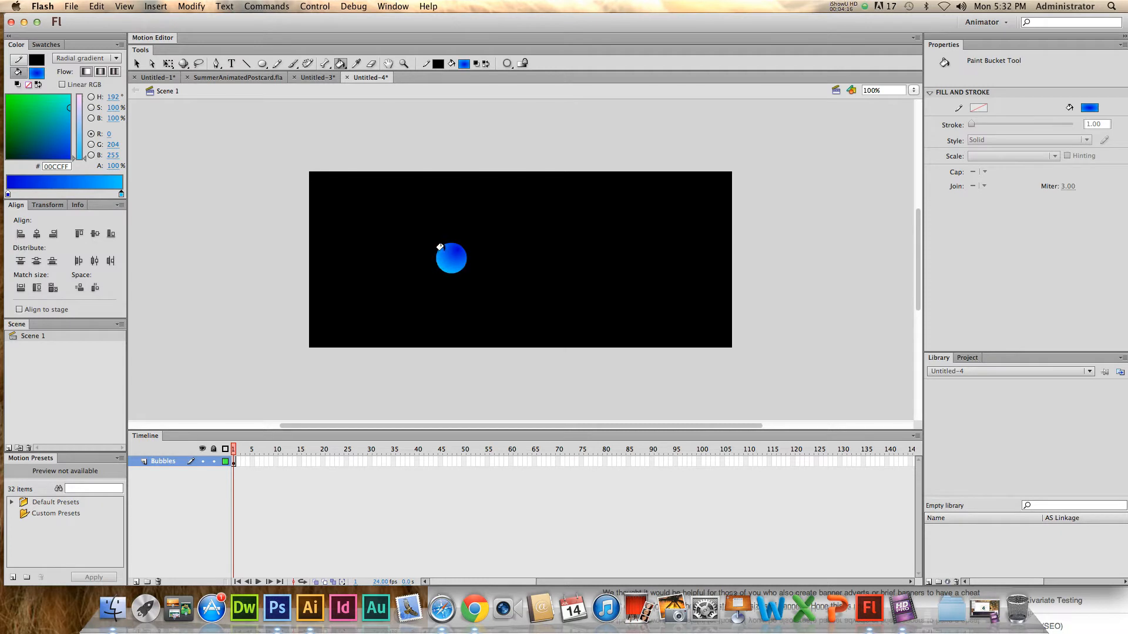
{"action": "left_click", "coordinate": [463, 252]}
- Convert the circle on the stage to a Movie Clip symbol named bubble
{"action": "left_click", "coordinate": [136, 64]}
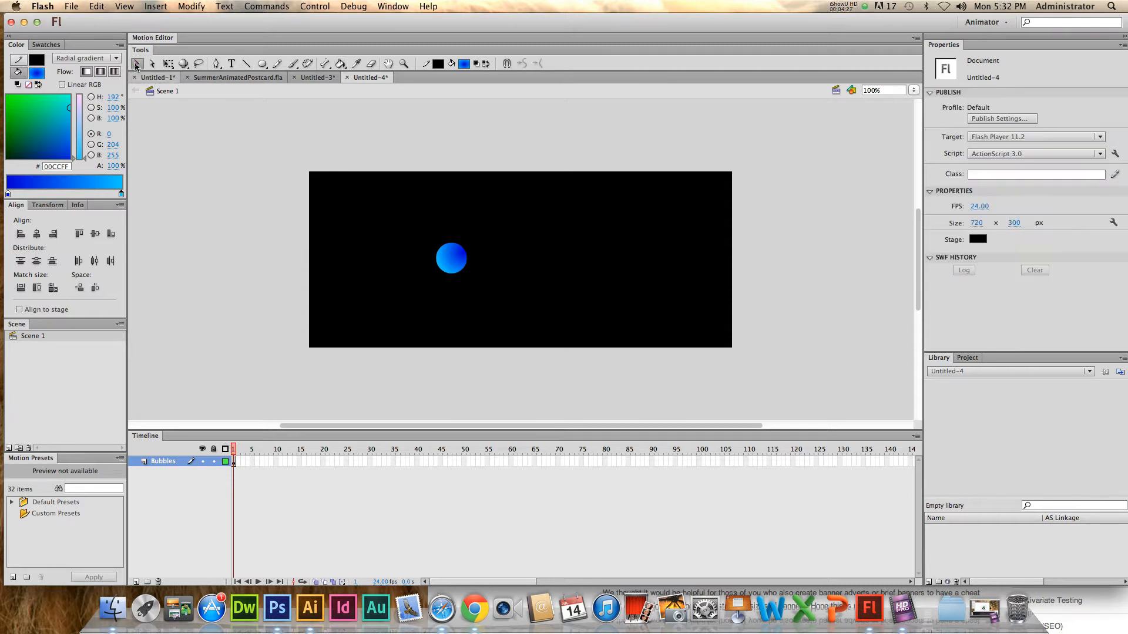
{"action": "left_click", "coordinate": [167, 64]}
{"action": "left_click", "coordinate": [457, 264]}
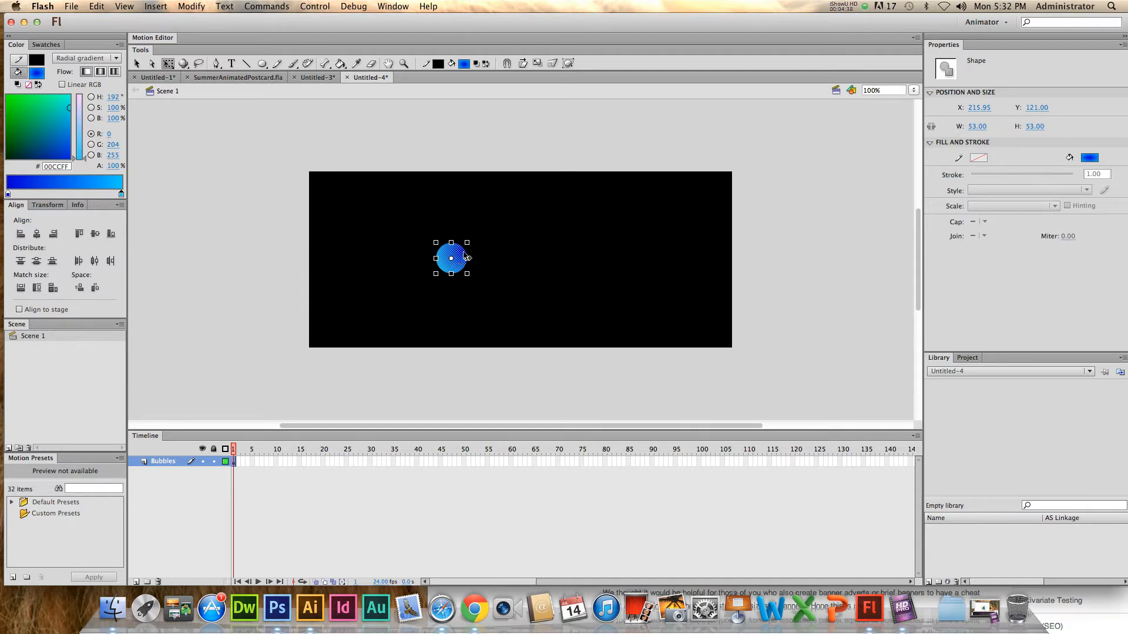
{"action": "right_click", "coordinate": [459, 264]}
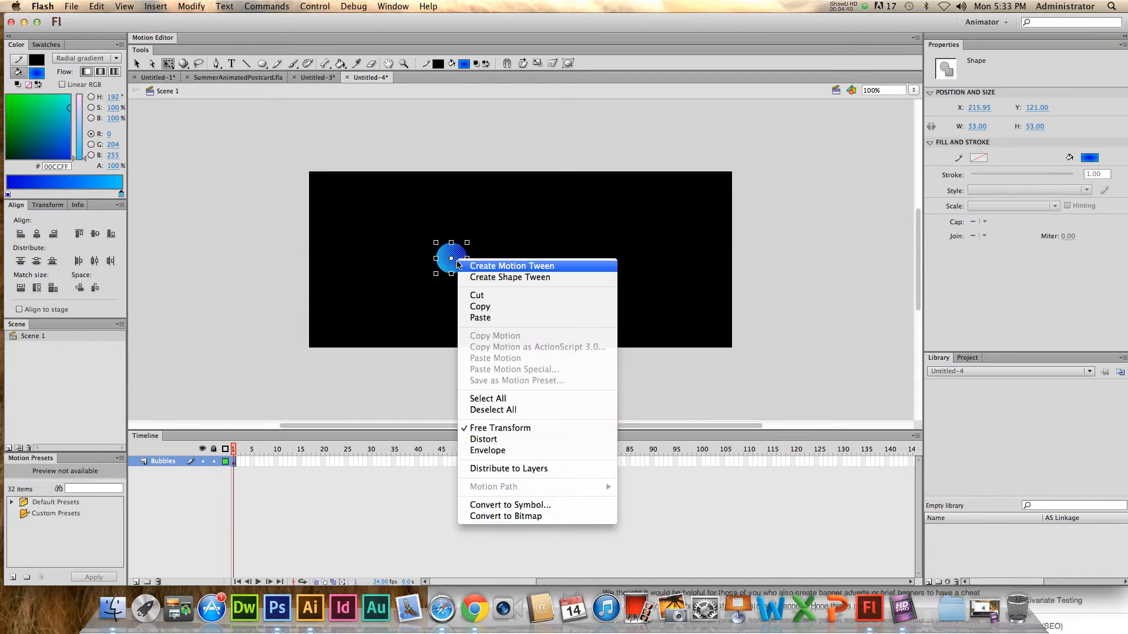
{"action": "left_click", "coordinate": [510, 506]}
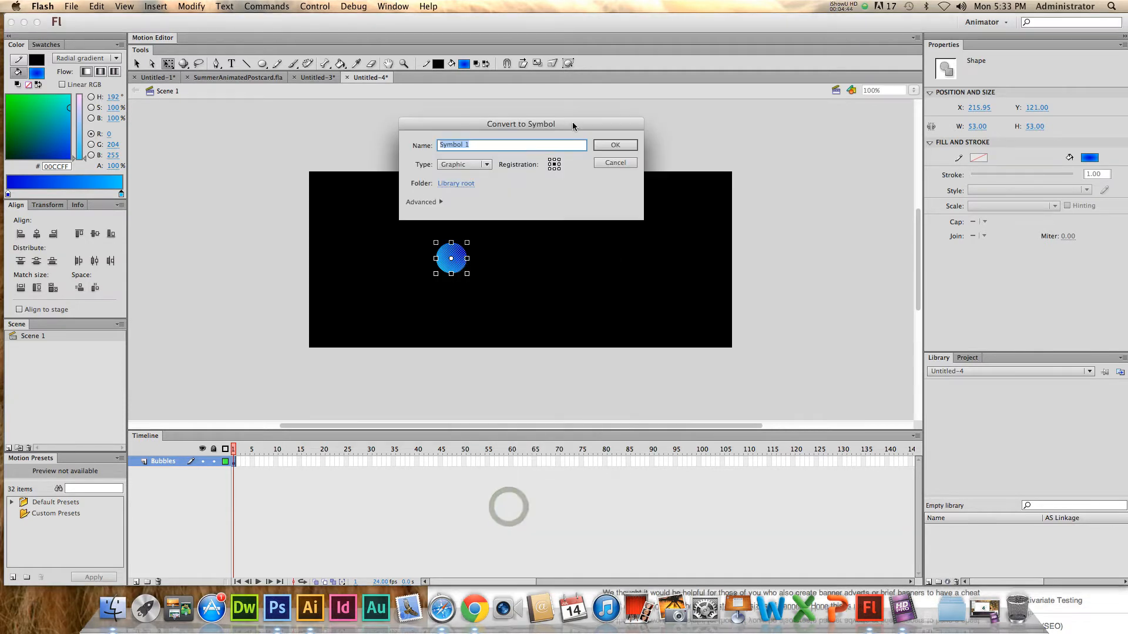
{"action": "left_click", "coordinate": [488, 165]}
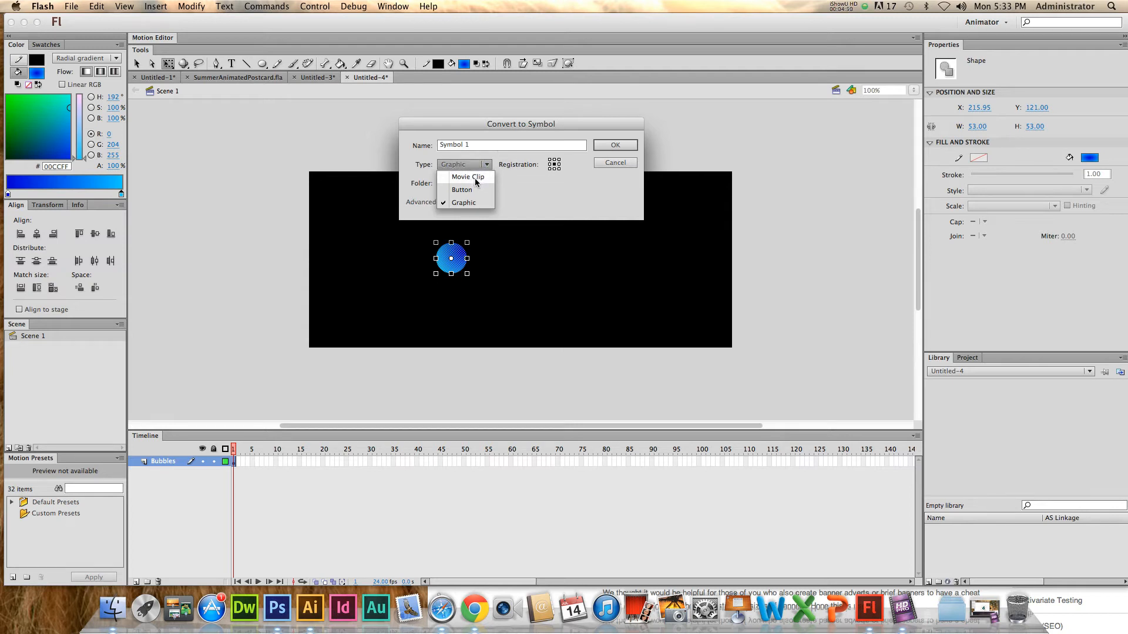
{"action": "left_click", "coordinate": [473, 178]}
{"action": "left_click", "coordinate": [476, 145]}
{"action": "triple_click", "coordinate": [477, 145]}
{"action": "type", "text": "bubble"}
{"action": "key", "text": "Return"}
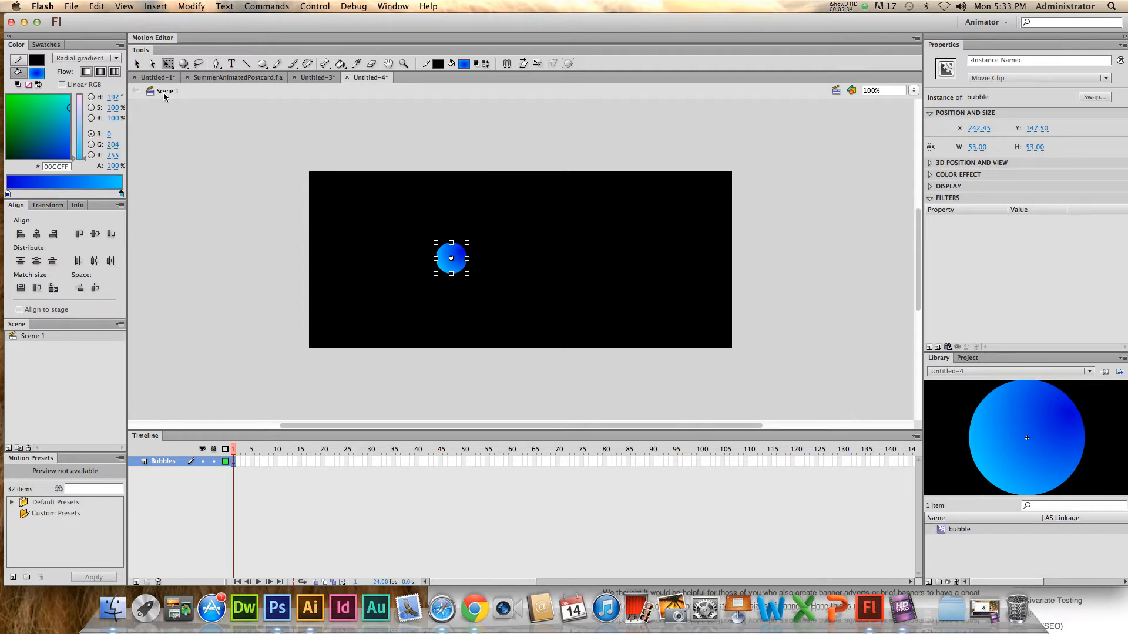
- Open the bubble symbol for editing and insert a keyframe at frame 5
{"action": "double_click", "coordinate": [464, 269]}
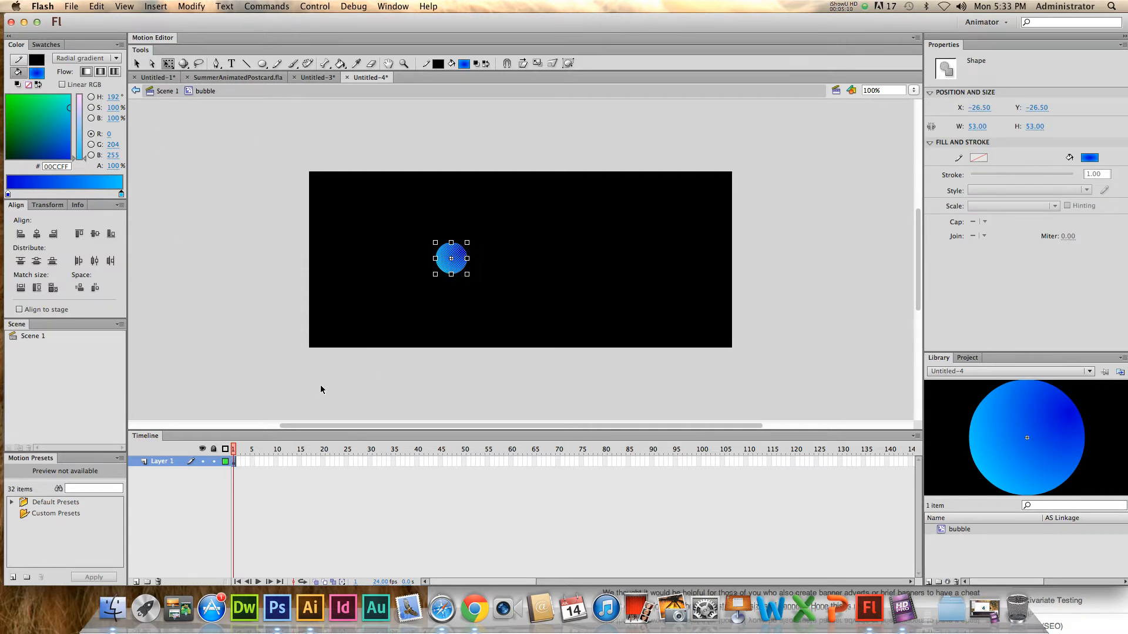
{"action": "left_click", "coordinate": [251, 462]}
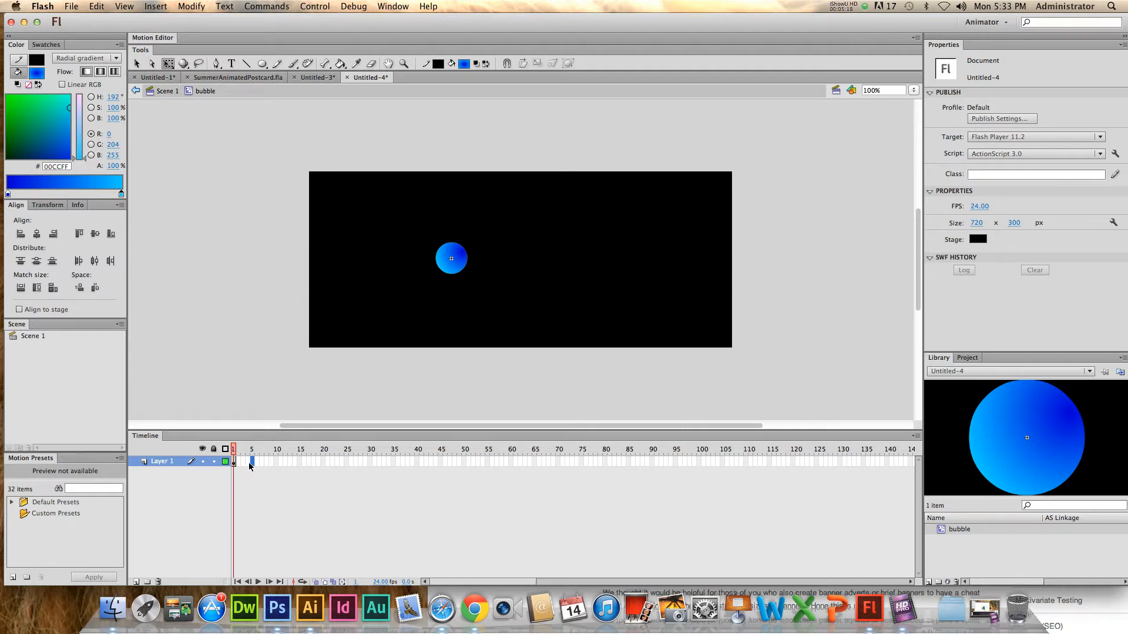
{"action": "key", "text": "F6"}
- Enlarge the circle at frame 5 to about 75 x 73 px with Free Transform and scrub the frames
{"action": "left_click_drag", "start_coordinate": [470, 274], "coordinate": [476, 283]}
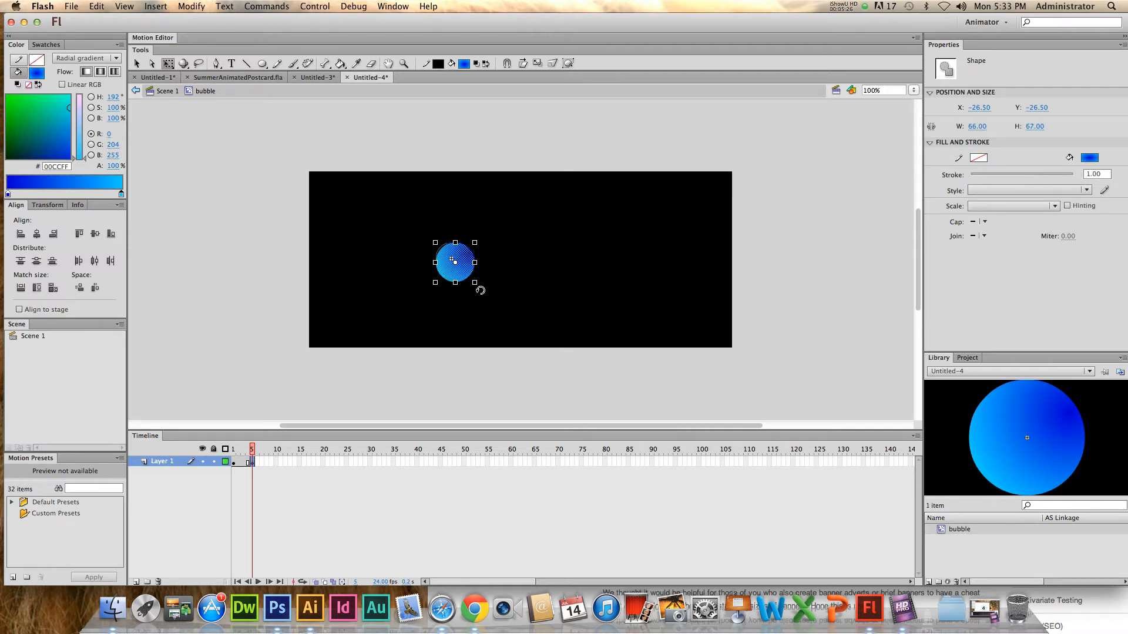
{"action": "key", "text": "ctrl+z"}
{"action": "left_click", "coordinate": [509, 269]}
{"action": "left_click", "coordinate": [445, 247]}
{"action": "left_click_drag", "start_coordinate": [467, 274], "coordinate": [475, 283]}
{"action": "left_click", "coordinate": [448, 230]}
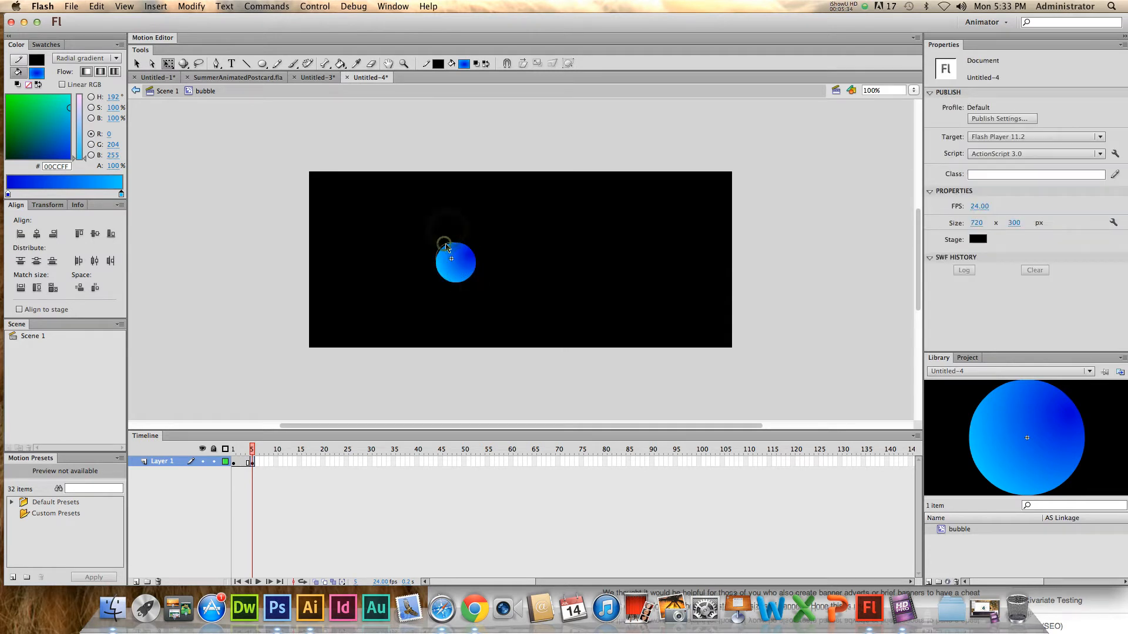
{"action": "left_click", "coordinate": [445, 251]}
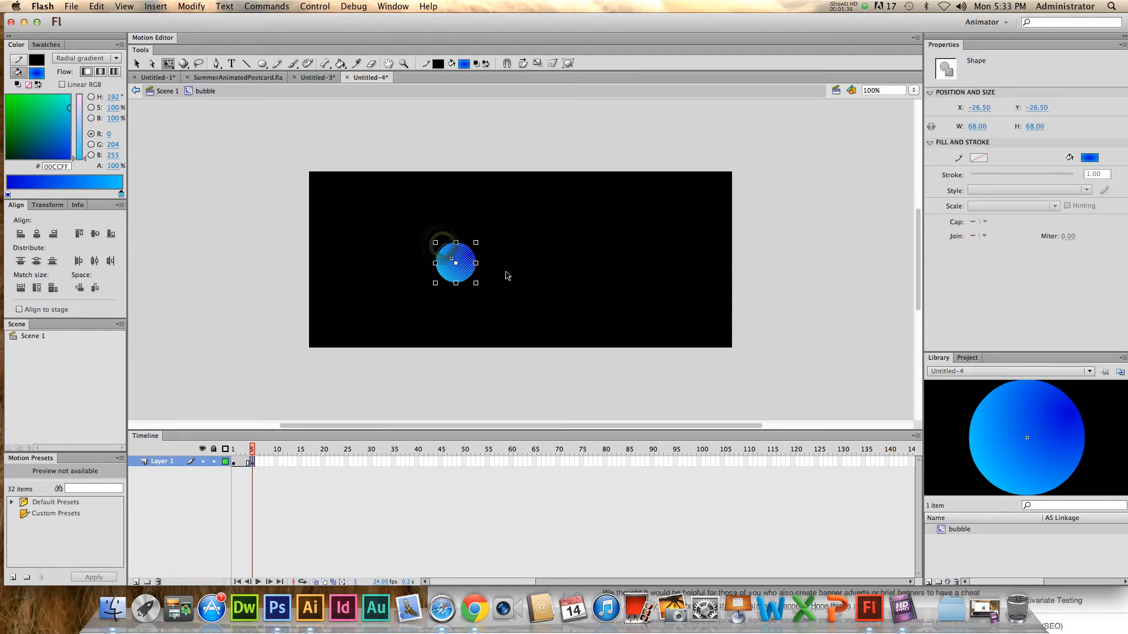
{"action": "left_click_drag", "start_coordinate": [434, 242], "coordinate": [431, 237]}
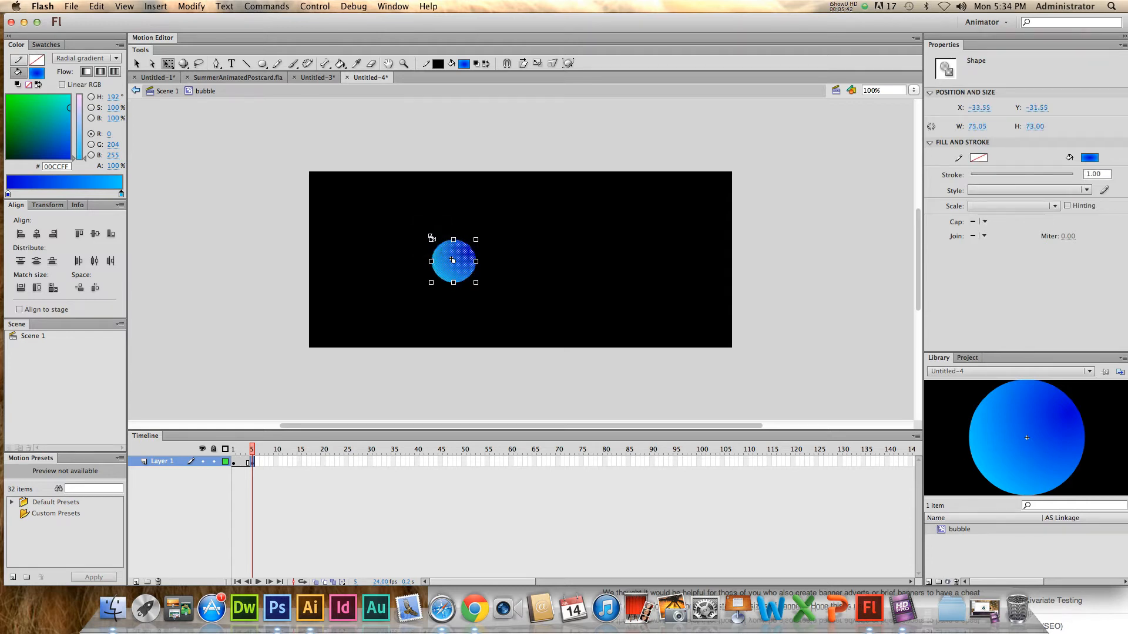
{"action": "left_click", "coordinate": [499, 329]}
{"action": "left_click", "coordinate": [243, 450]}
{"action": "left_click_drag", "start_coordinate": [243, 450], "coordinate": [266, 446]}
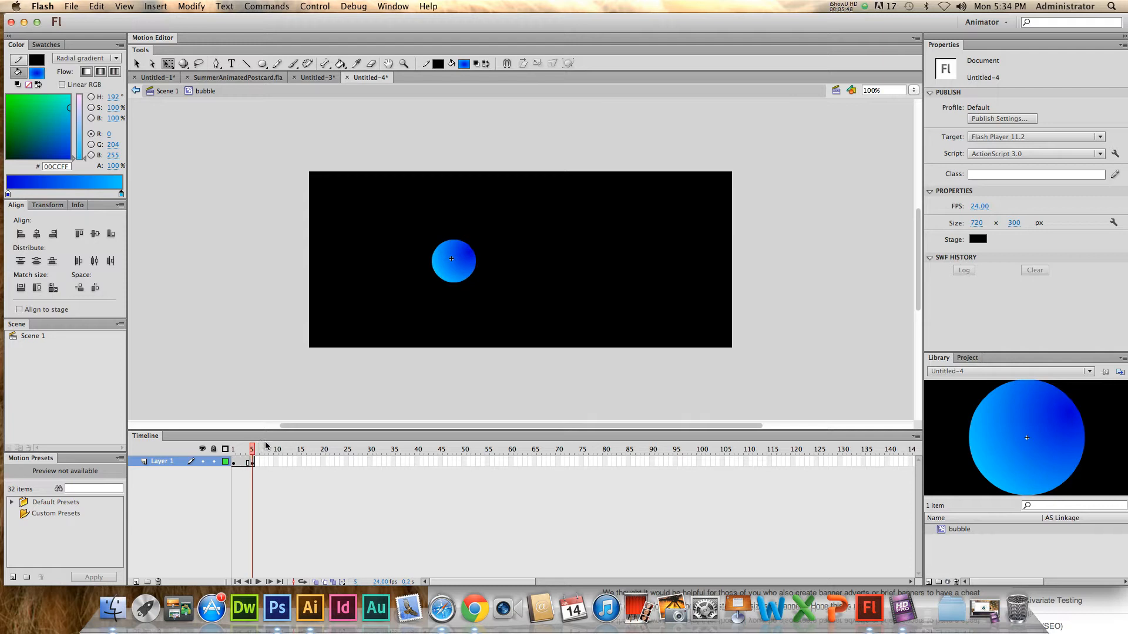
- Refill the frame 5 circle with the Paint Bucket Tool, placing the radial gradient's dark center near the circle's upper edge
{"action": "left_click", "coordinate": [254, 463]}
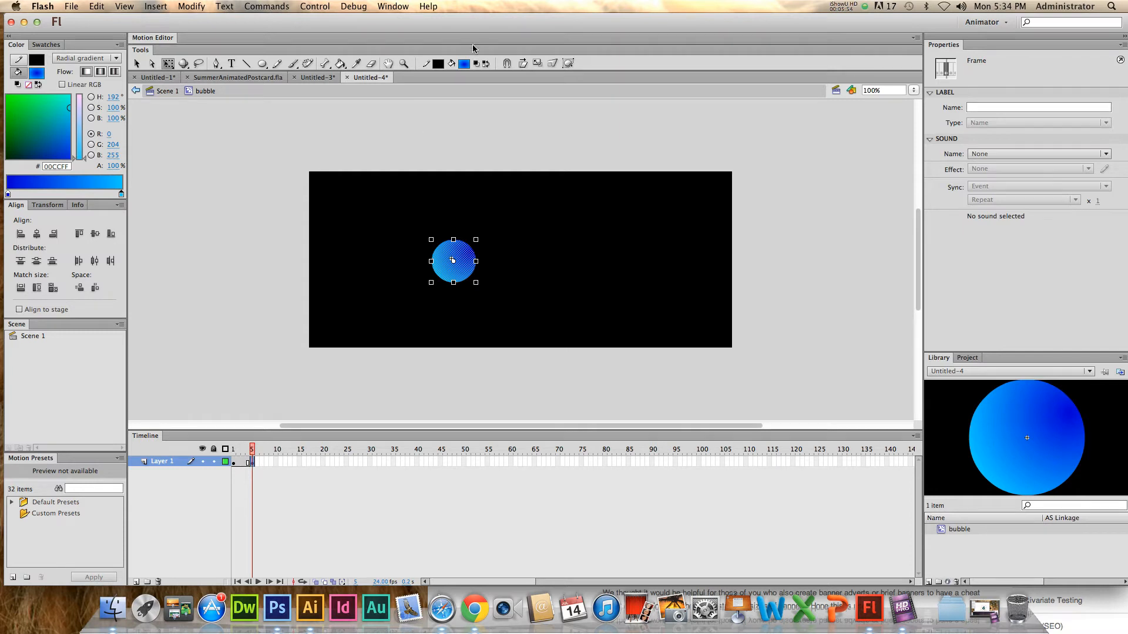
{"action": "left_click", "coordinate": [341, 64]}
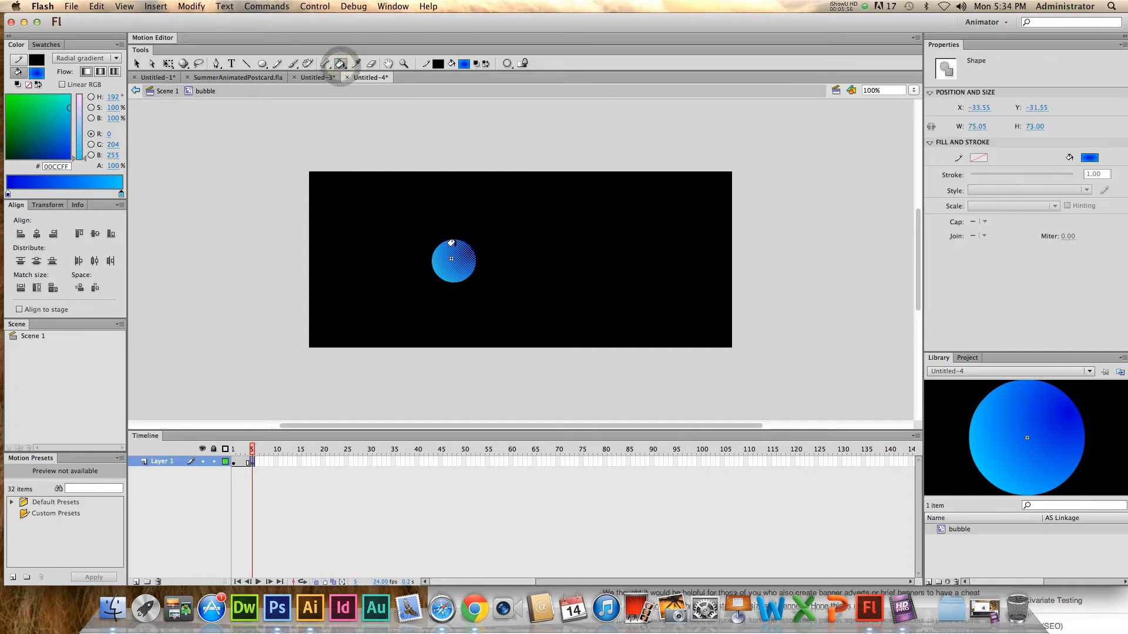
{"action": "left_click", "coordinate": [450, 276]}
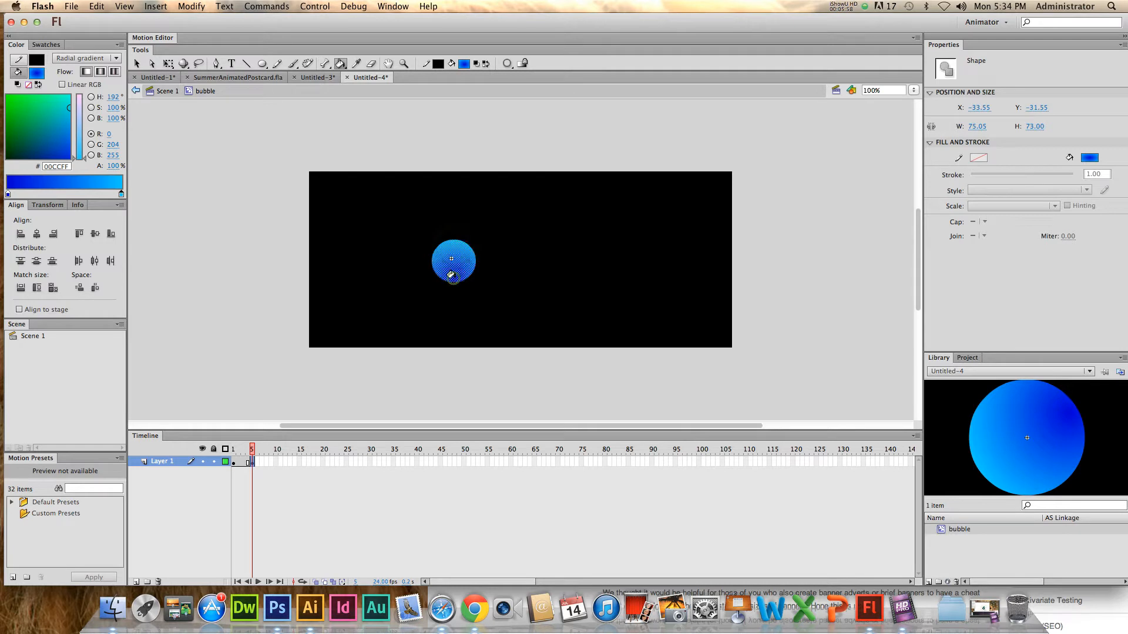
{"action": "left_click", "coordinate": [463, 244]}
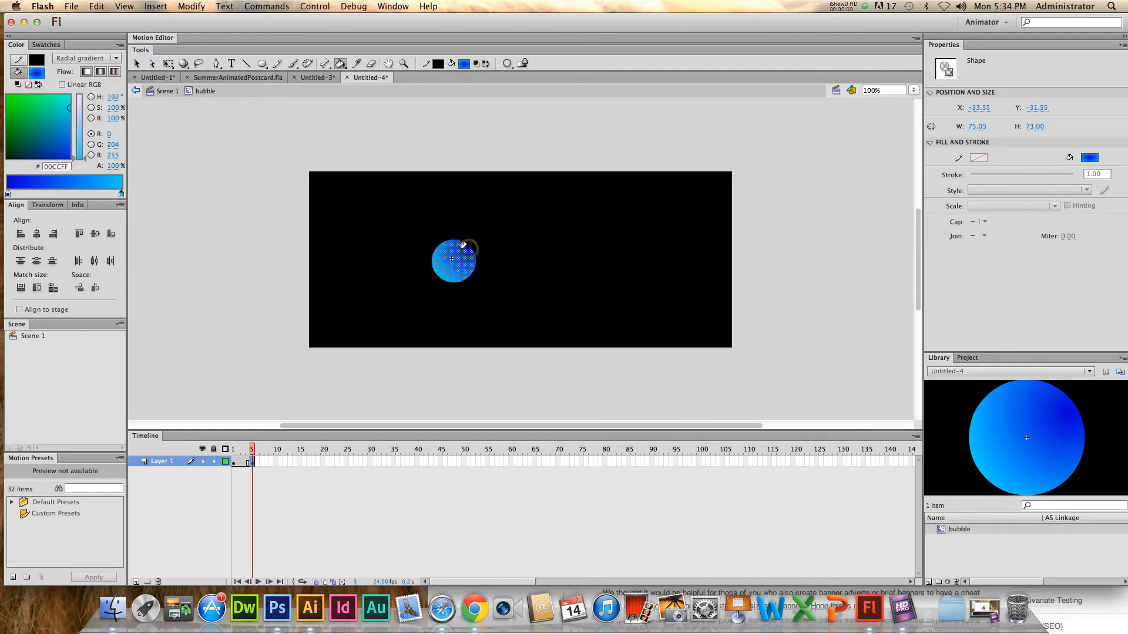
{"action": "left_click", "coordinate": [461, 274]}
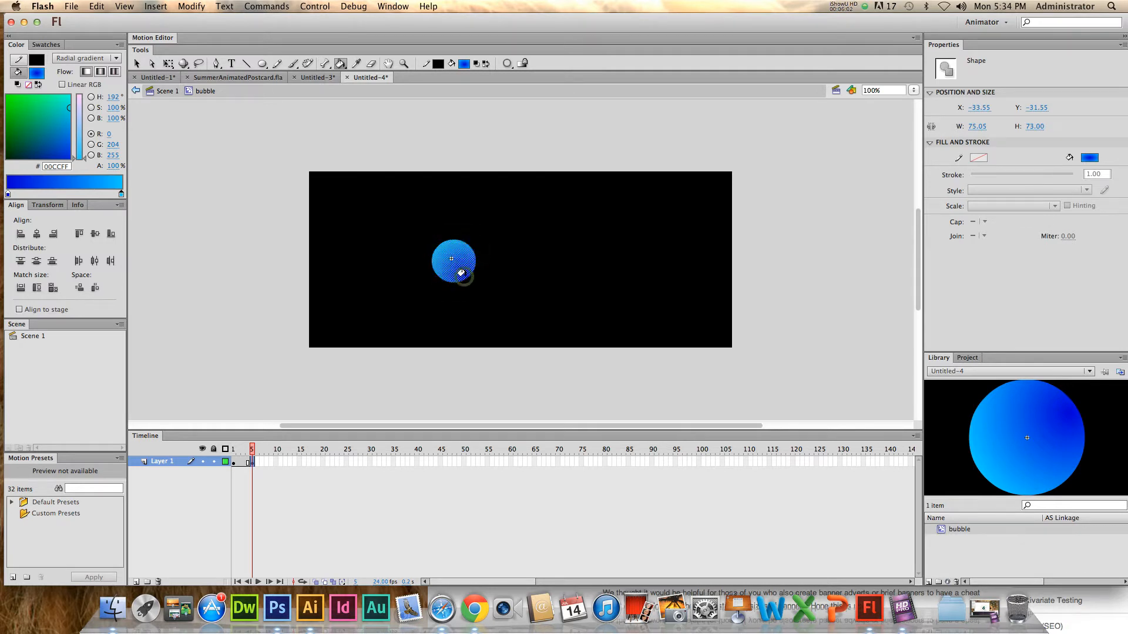
{"action": "left_click", "coordinate": [452, 242]}
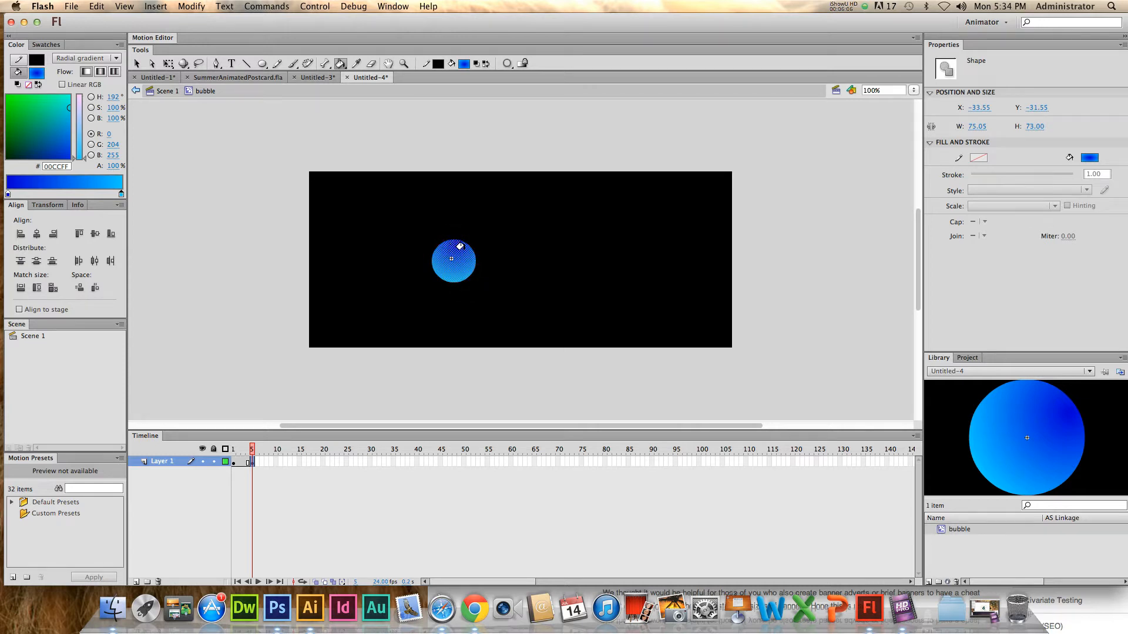
{"action": "left_click", "coordinate": [280, 484]}
{"action": "left_click", "coordinate": [252, 449]}
{"action": "left_click_drag", "start_coordinate": [262, 446], "coordinate": [233, 445]}
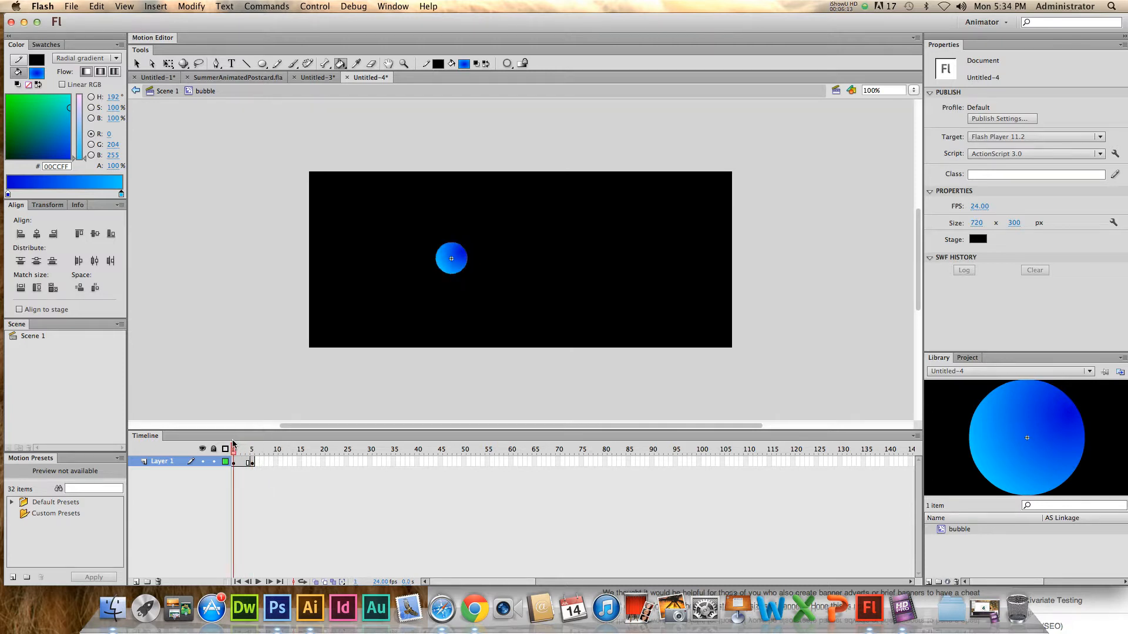
- Return to Scene 1 and test the movie in the browser to examine the bubble's animation
{"action": "left_click", "coordinate": [168, 92]}
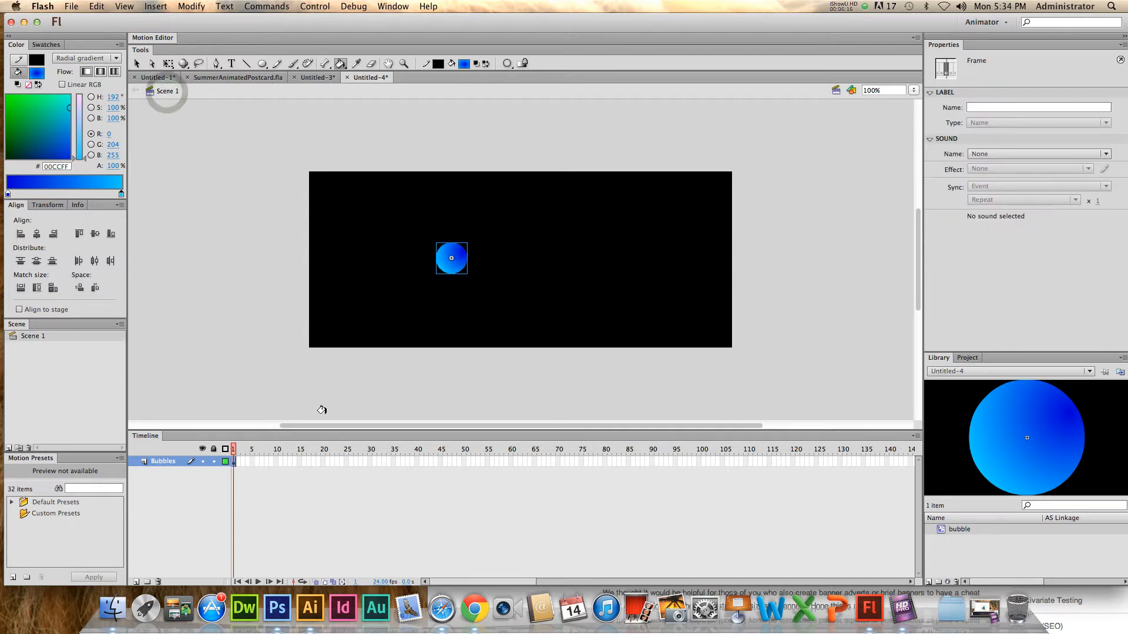
{"action": "left_click", "coordinate": [331, 7]}
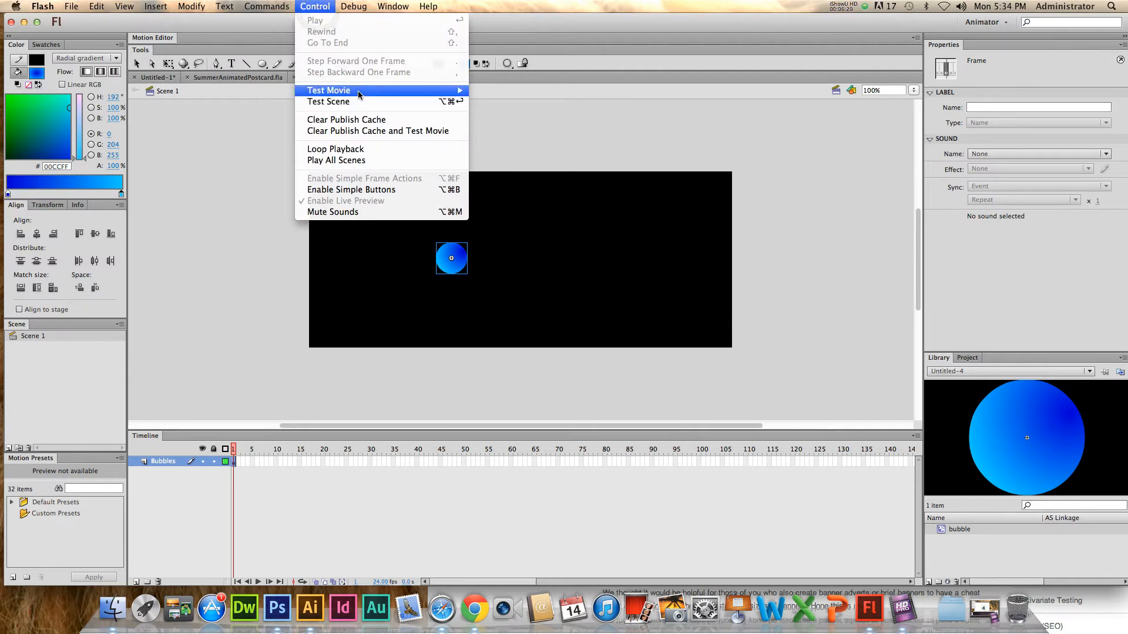
{"action": "mouse_move", "coordinate": [358, 93]}
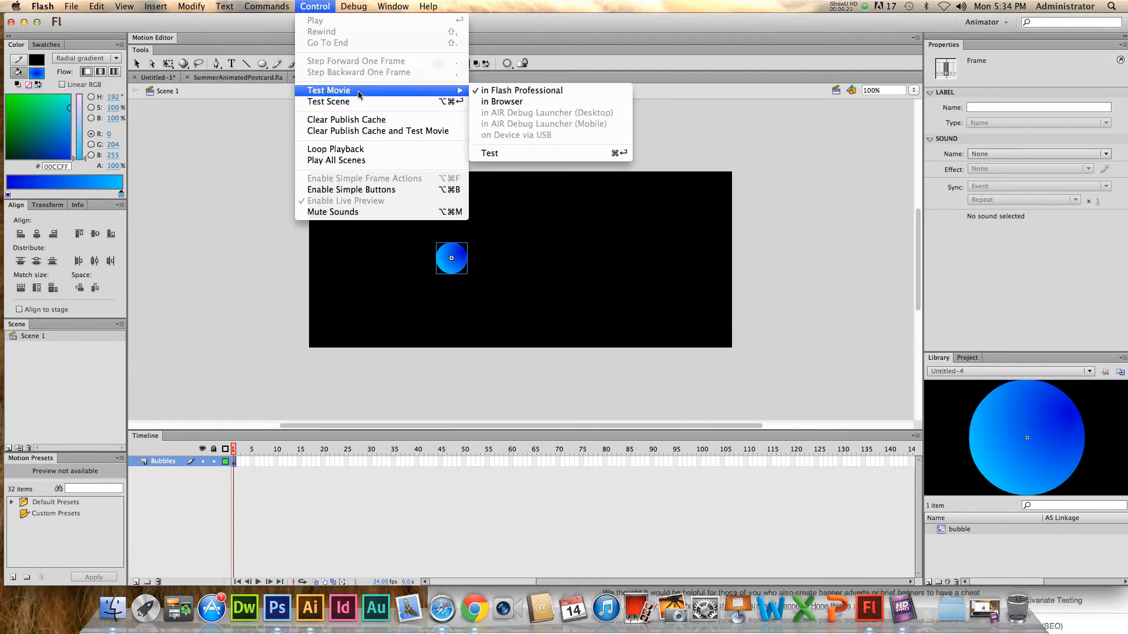
{"action": "left_click", "coordinate": [496, 102]}
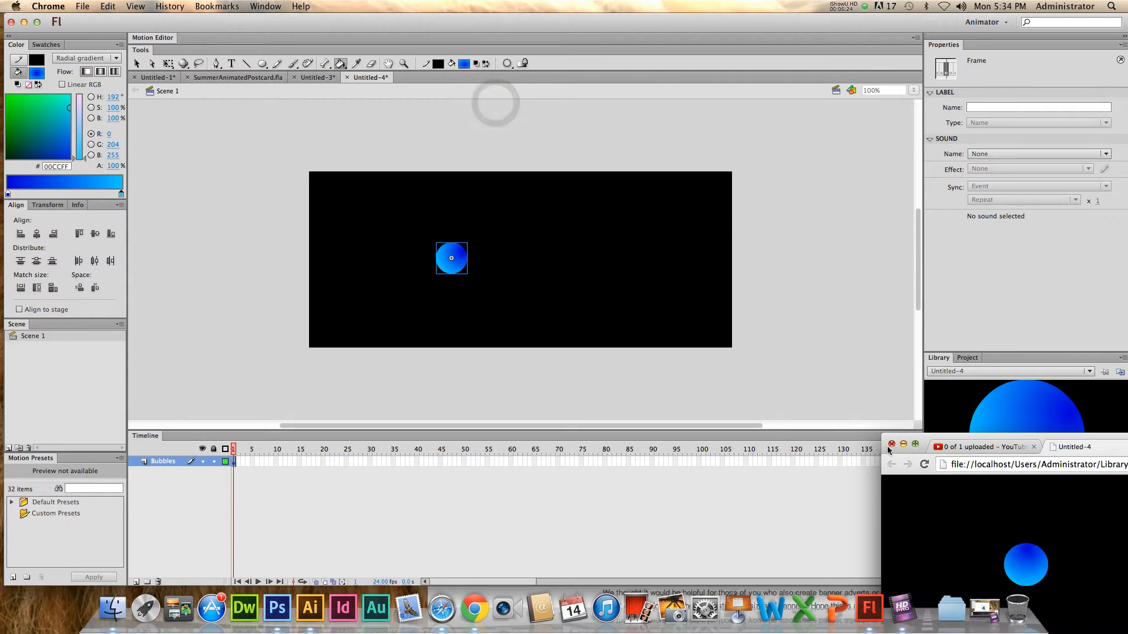
{"action": "left_click_drag", "start_coordinate": [404, 70], "coordinate": [303, 50]}
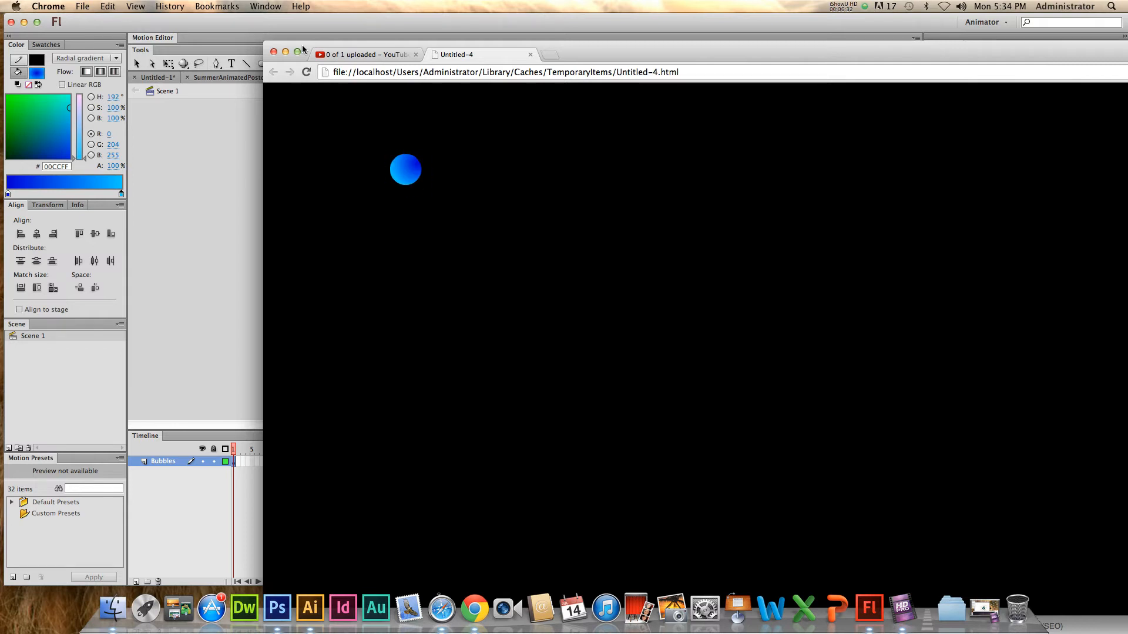
{"action": "left_click_drag", "start_coordinate": [302, 45], "coordinate": [851, 447]}
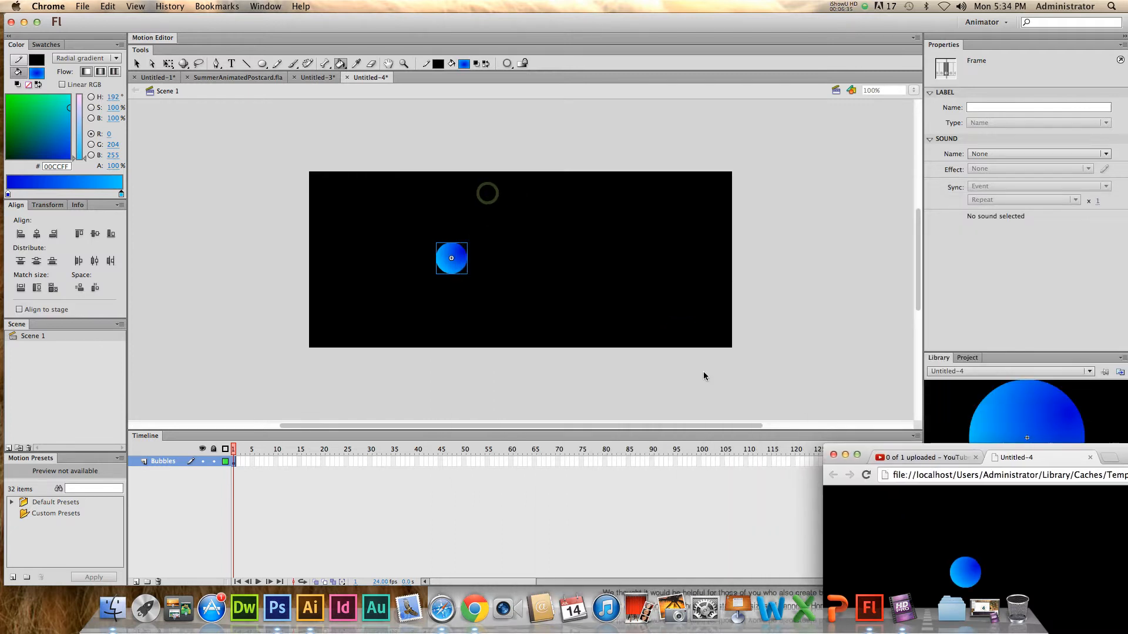
- Reopen the bubble symbol for editing with the Selection Tool and remove the frames after frame 1 on Layer 1
{"action": "left_click", "coordinate": [461, 268]}
{"action": "left_click", "coordinate": [137, 63]}
{"action": "double_click", "coordinate": [459, 264]}
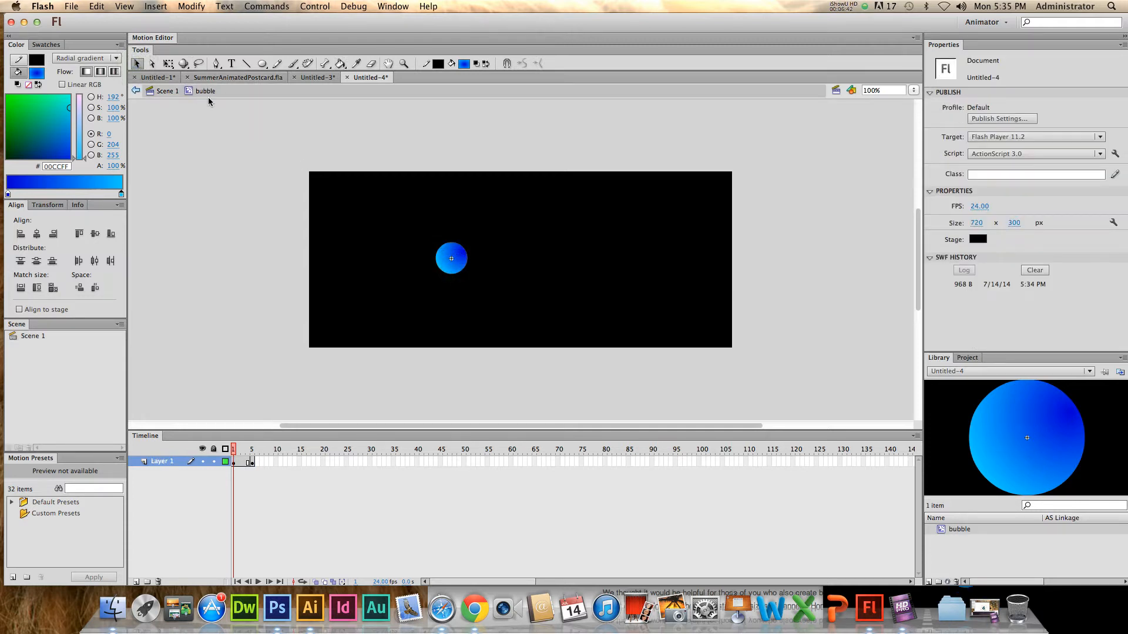
{"action": "left_click", "coordinate": [252, 463]}
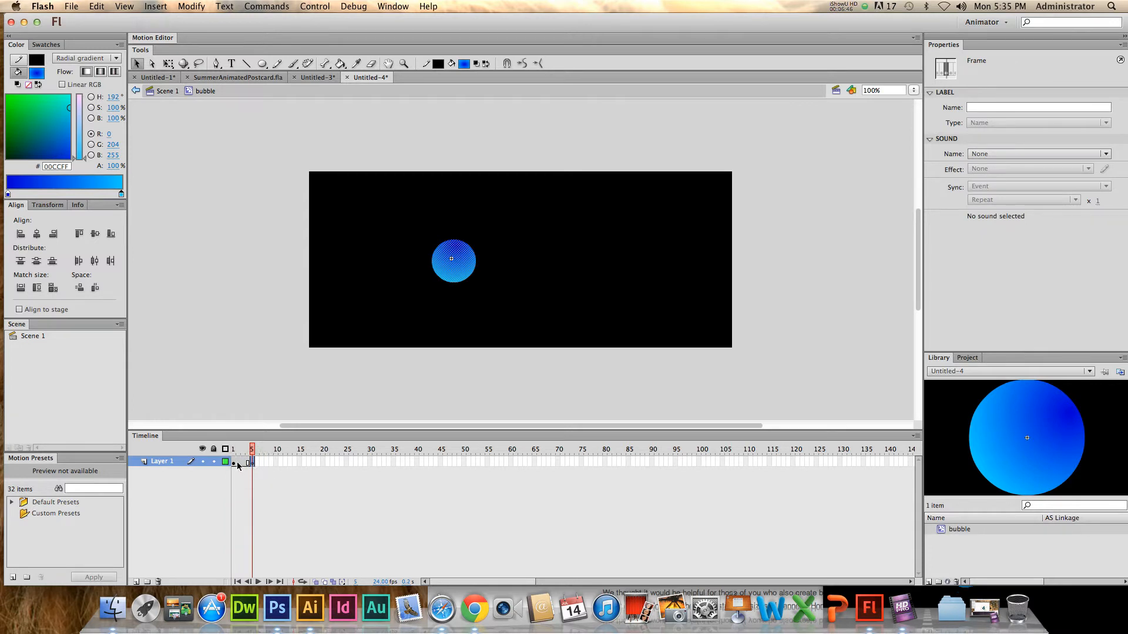
{"action": "left_click", "coordinate": [238, 463]}
{"action": "left_click", "coordinate": [252, 463], "text": "shift"}
{"action": "right_click", "coordinate": [252, 464]}
{"action": "left_click", "coordinate": [320, 344]}
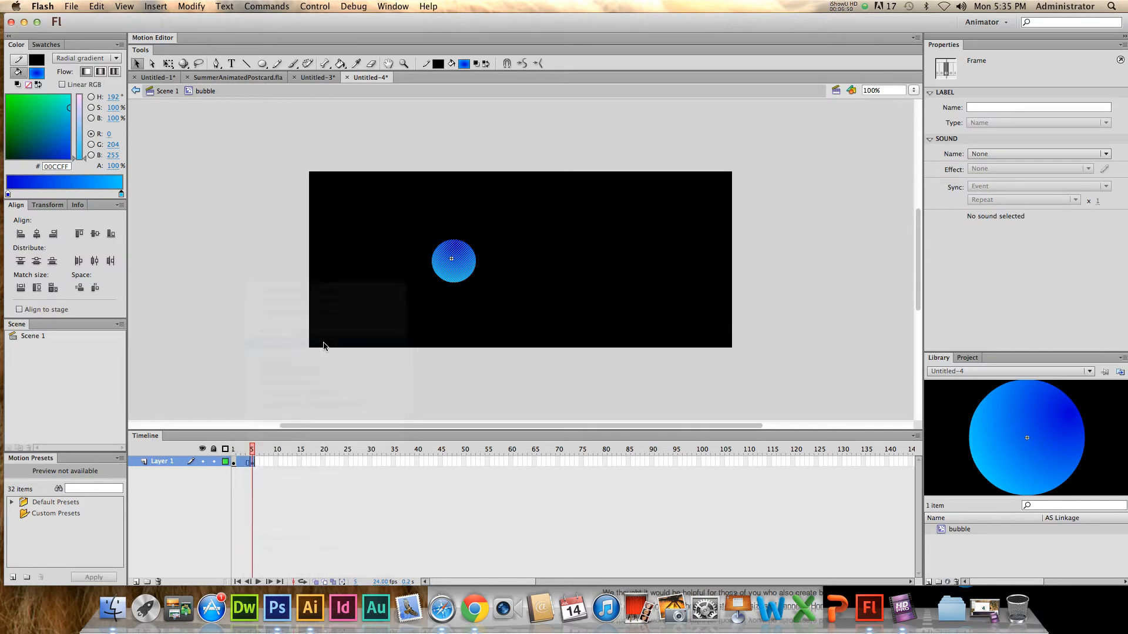
- Insert a new keyframe at frame 5 on the bubble symbol's Layer 1
{"action": "left_click", "coordinate": [252, 463]}
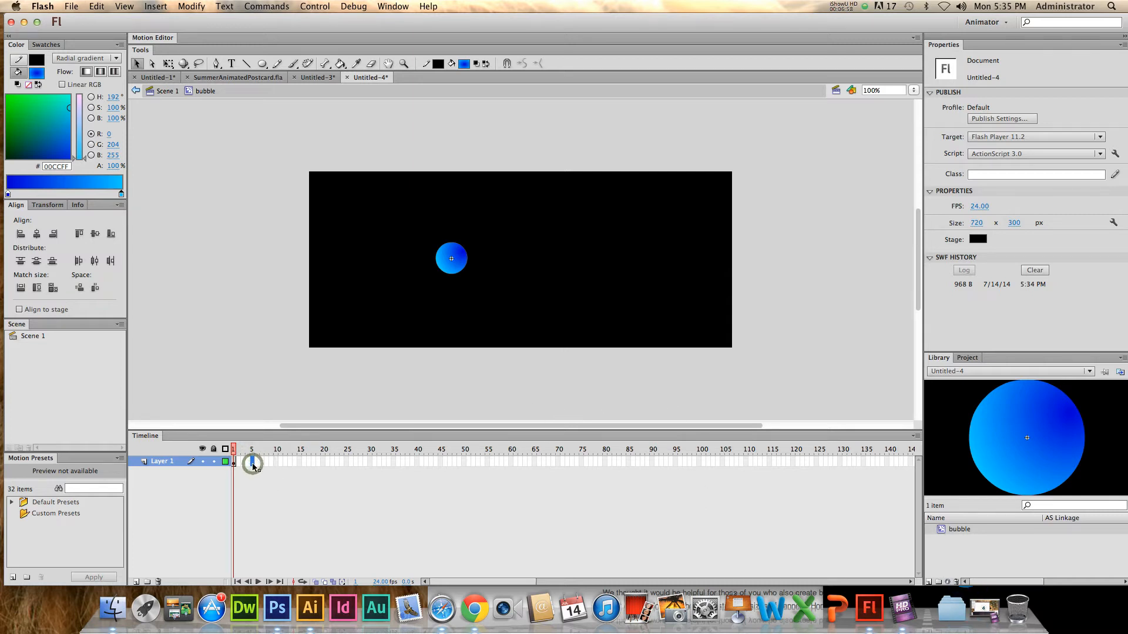
{"action": "key", "text": "F6"}
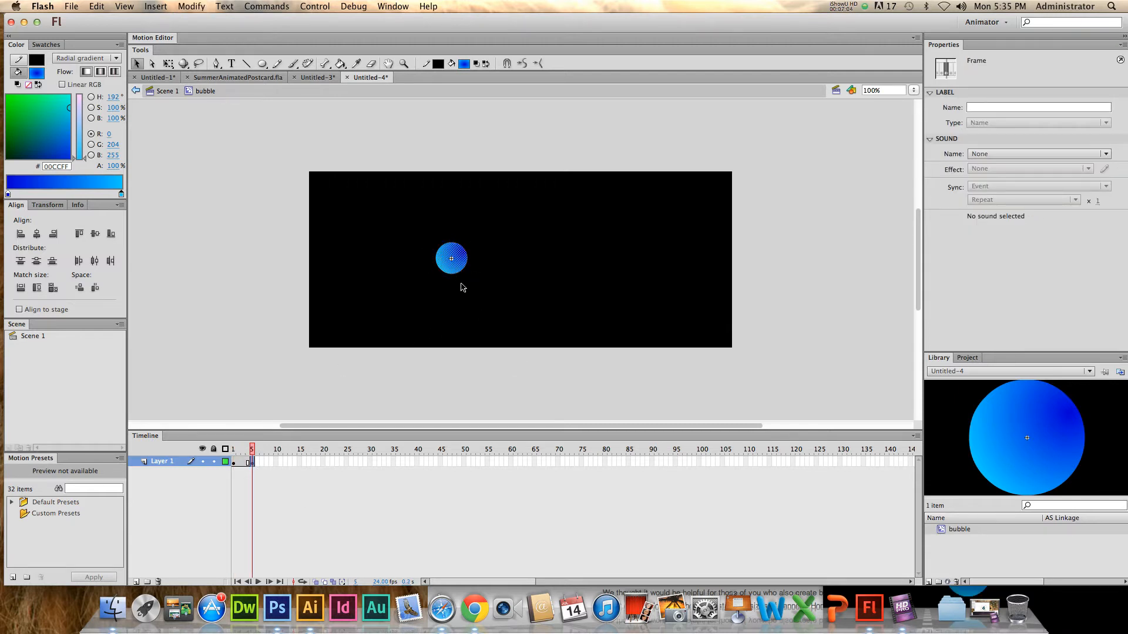
- Refill the frame 5 circle with the Paint Bucket Tool, placing the radial gradient's dark center near its lower-right edge
{"action": "left_click", "coordinate": [340, 63]}
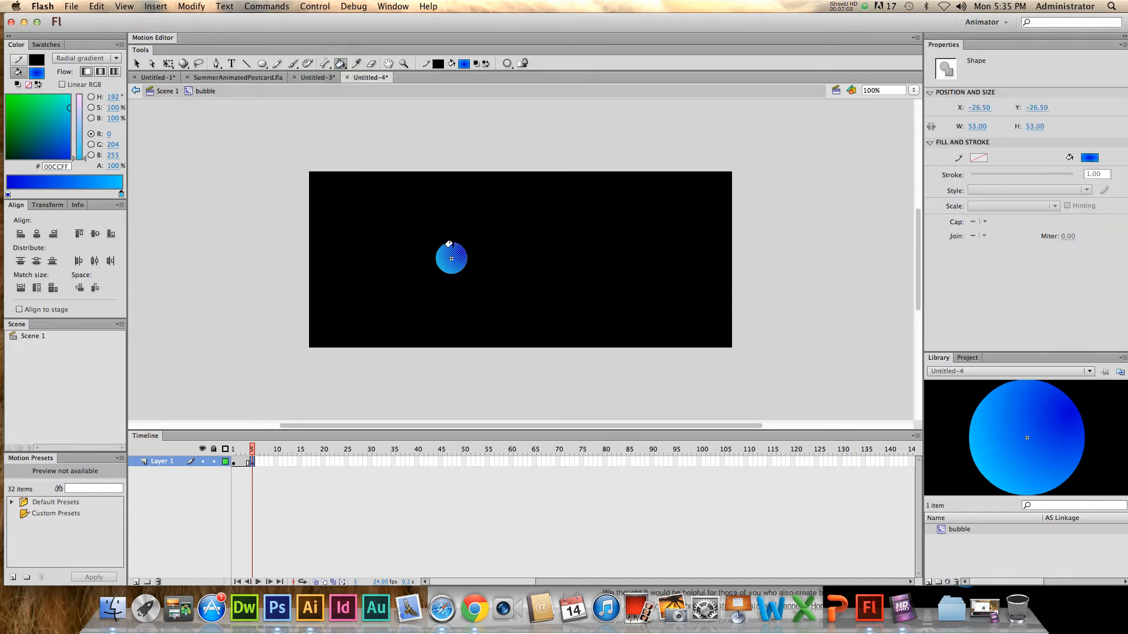
{"action": "left_click", "coordinate": [462, 270]}
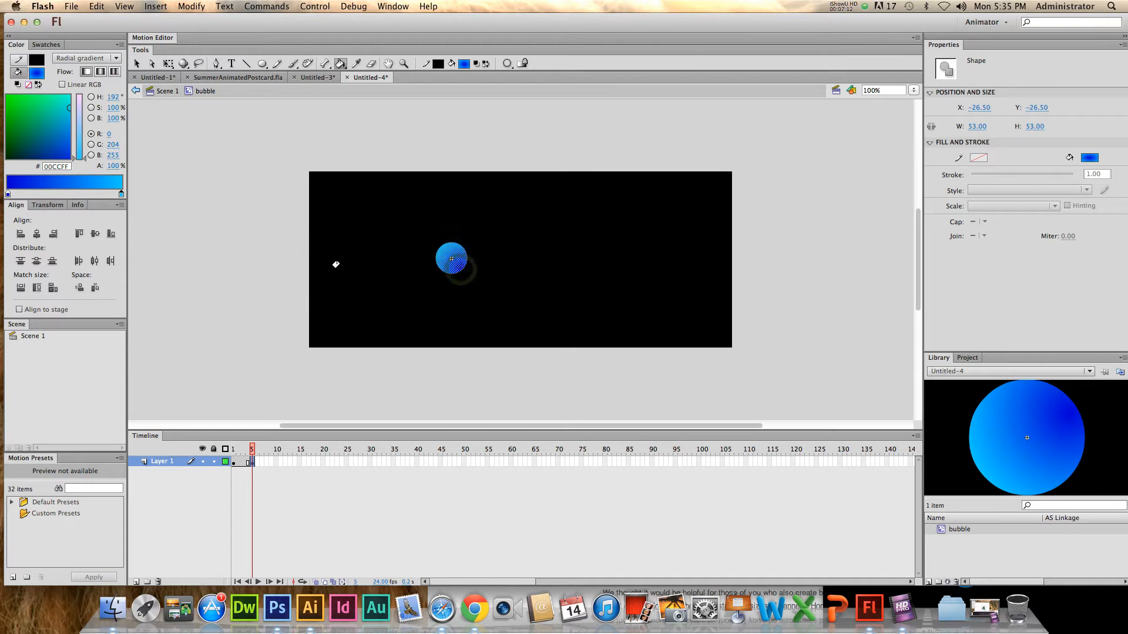
{"action": "mouse_move", "coordinate": [251, 451]}
{"action": "left_mouse_down"}
{"action": "mouse_move", "coordinate": [262, 452]}
{"action": "mouse_move", "coordinate": [233, 452]}
{"action": "left_mouse_up"}
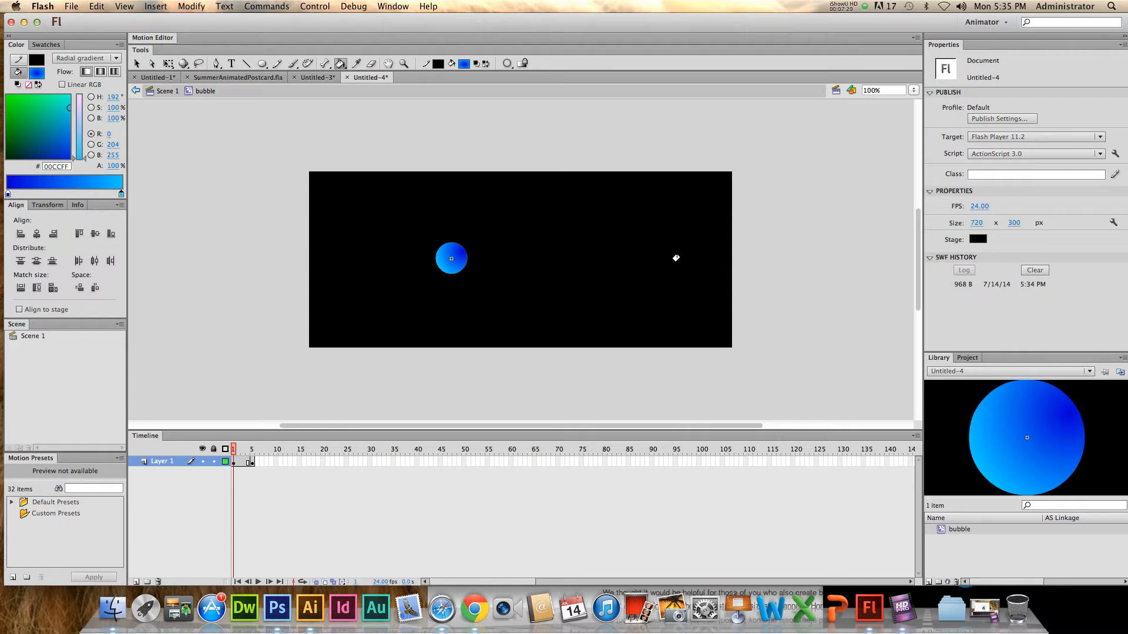
- Return to Scene 1 and test the movie in the browser, moving the browser window to examine the bubble's animation
{"action": "left_click", "coordinate": [162, 92]}
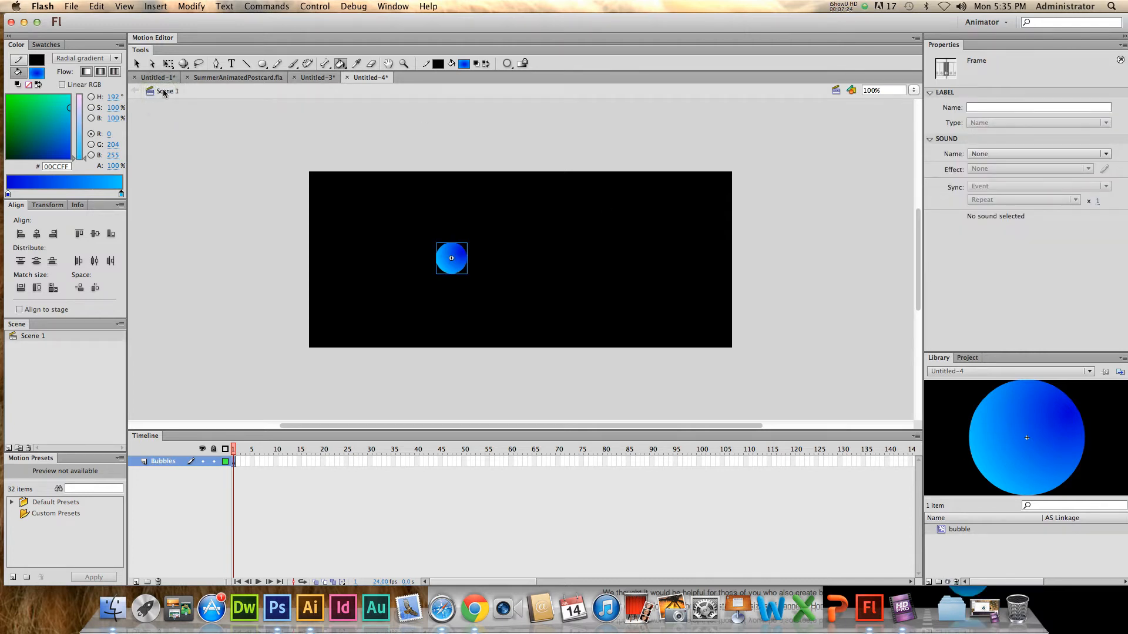
{"action": "left_click", "coordinate": [318, 7]}
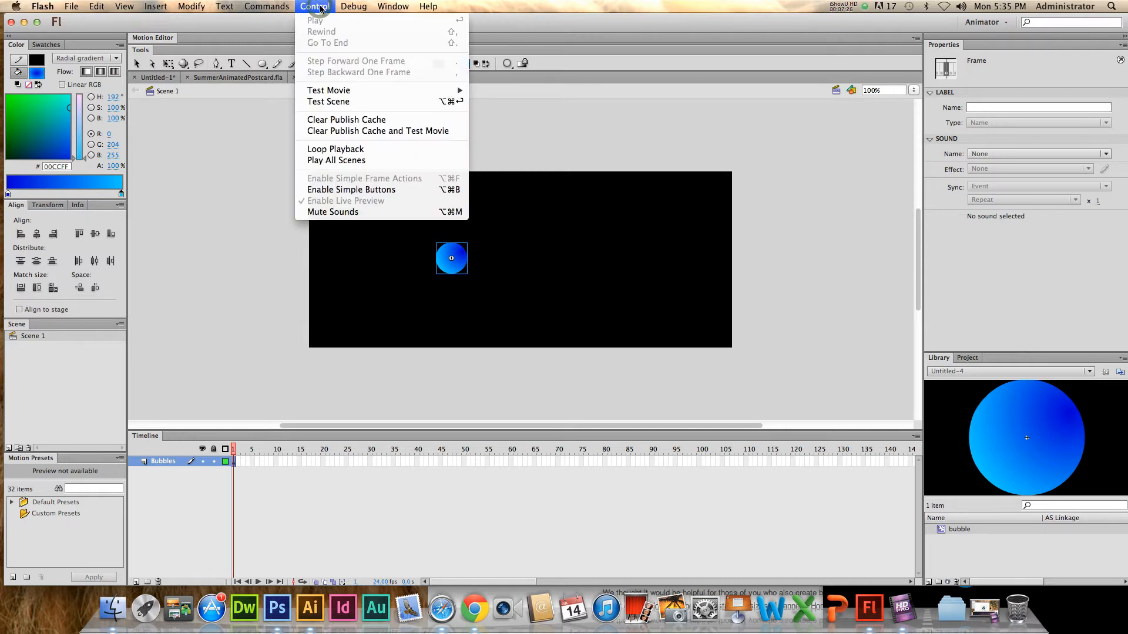
{"action": "left_click", "coordinate": [355, 91]}
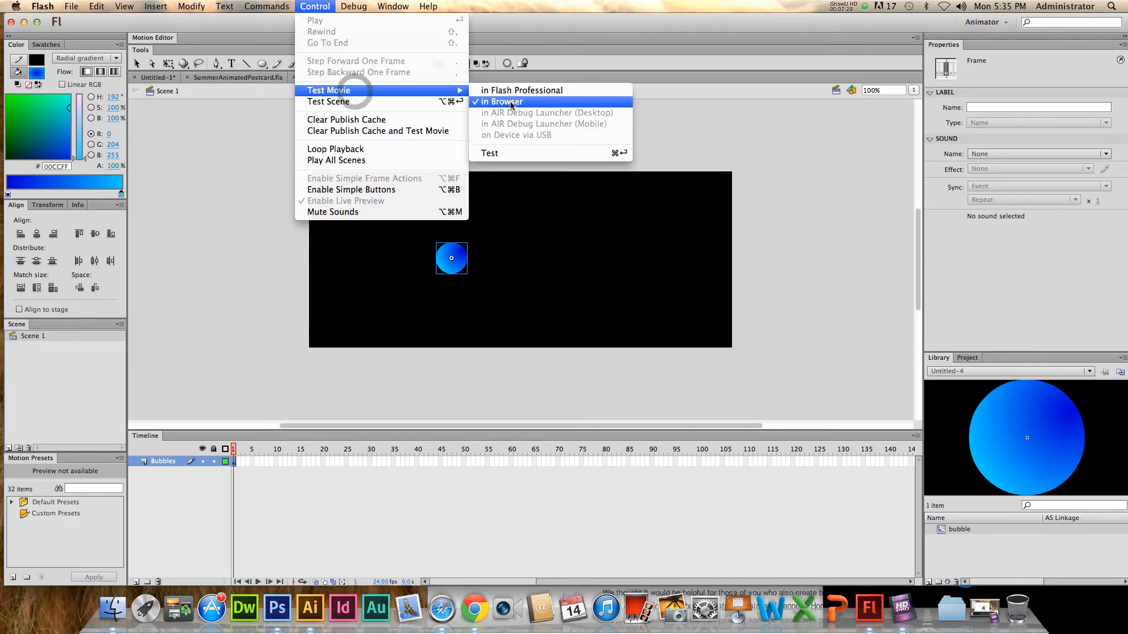
{"action": "left_click", "coordinate": [510, 102]}
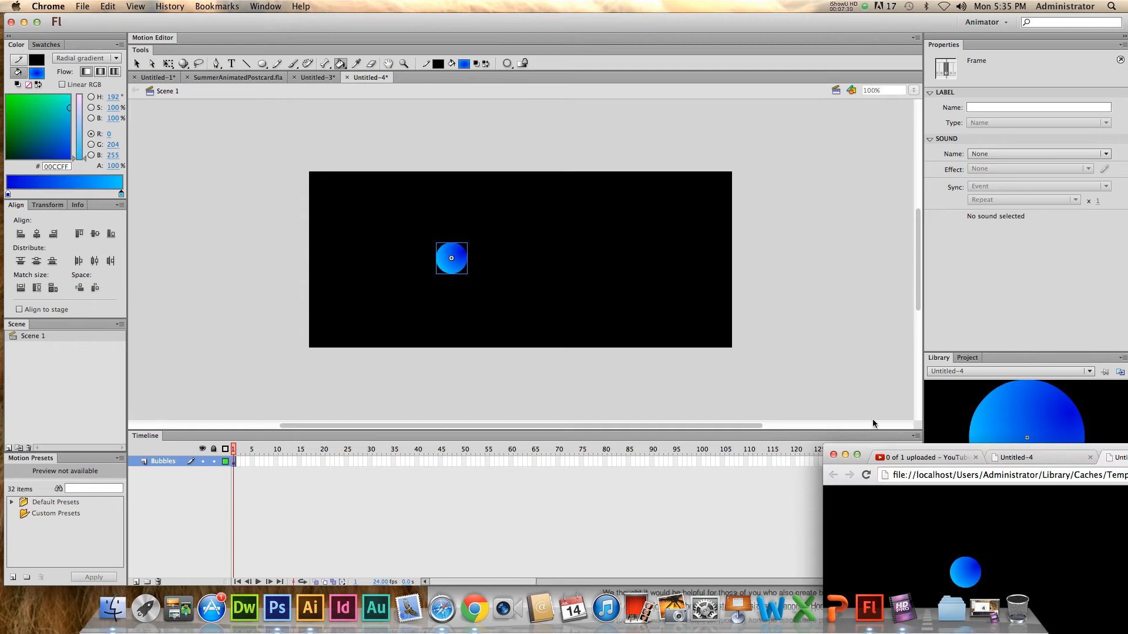
{"action": "left_click_drag", "start_coordinate": [868, 450], "coordinate": [755, 461]}
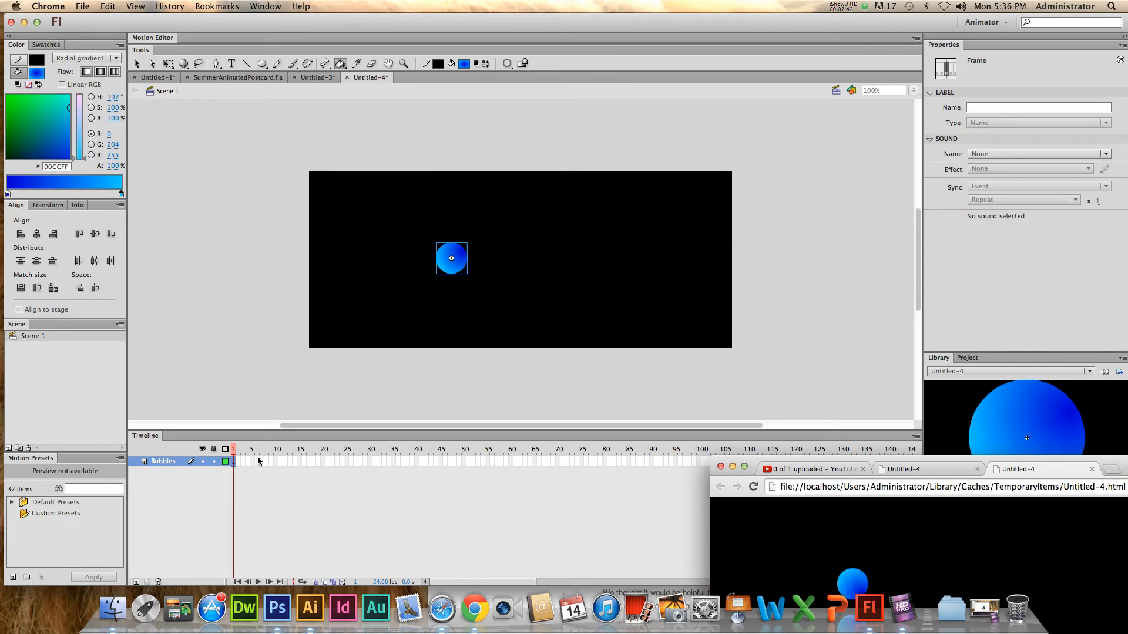
- Switch back to Flash, reopen the bubble symbol for editing with the Selection Tool, and move the playhead to frame 5
{"action": "left_click", "coordinate": [249, 450]}
{"action": "key", "text": "v"}
{"action": "left_click", "coordinate": [458, 266]}
{"action": "double_click", "coordinate": [458, 265]}
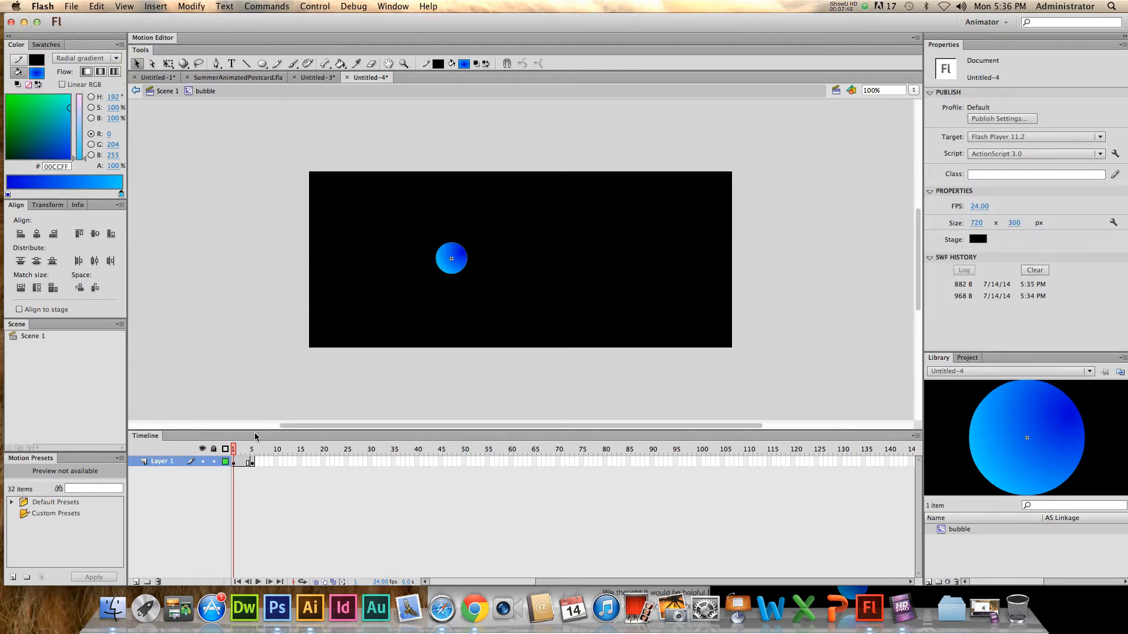
{"action": "left_click_drag", "start_coordinate": [234, 452], "coordinate": [252, 452]}
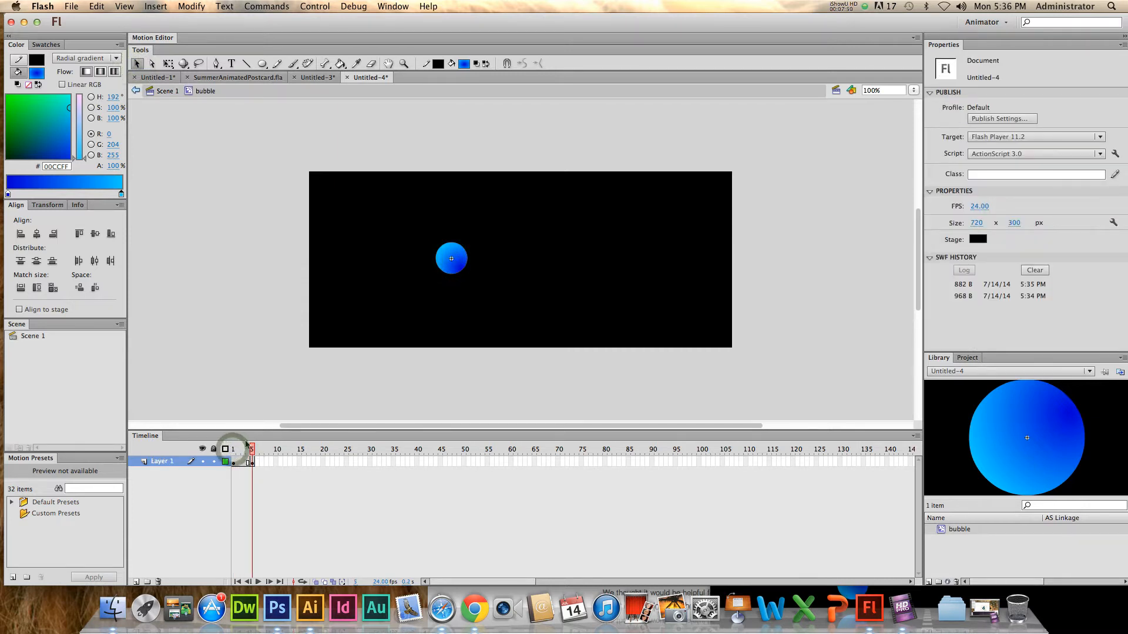
{"action": "left_click", "coordinate": [462, 267]}
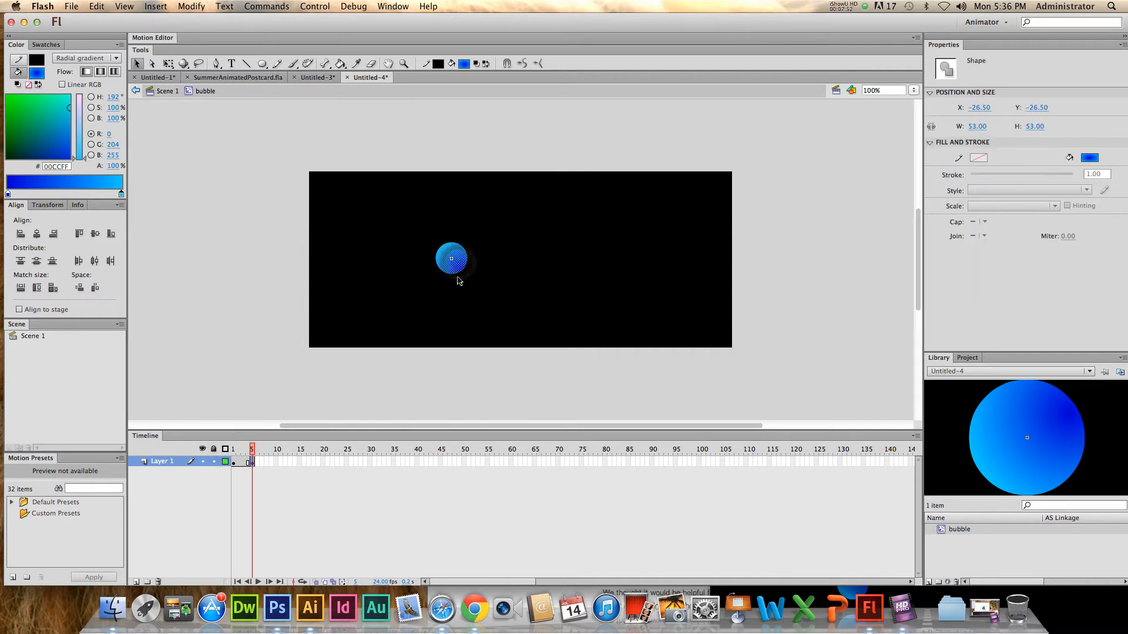
{"action": "mouse_move", "coordinate": [436, 262]}
{"action": "left_mouse_down"}
{"action": "mouse_move", "coordinate": [487, 288]}
{"action": "mouse_move", "coordinate": [452, 263]}
{"action": "left_mouse_up"}
{"action": "left_click", "coordinate": [459, 272]}
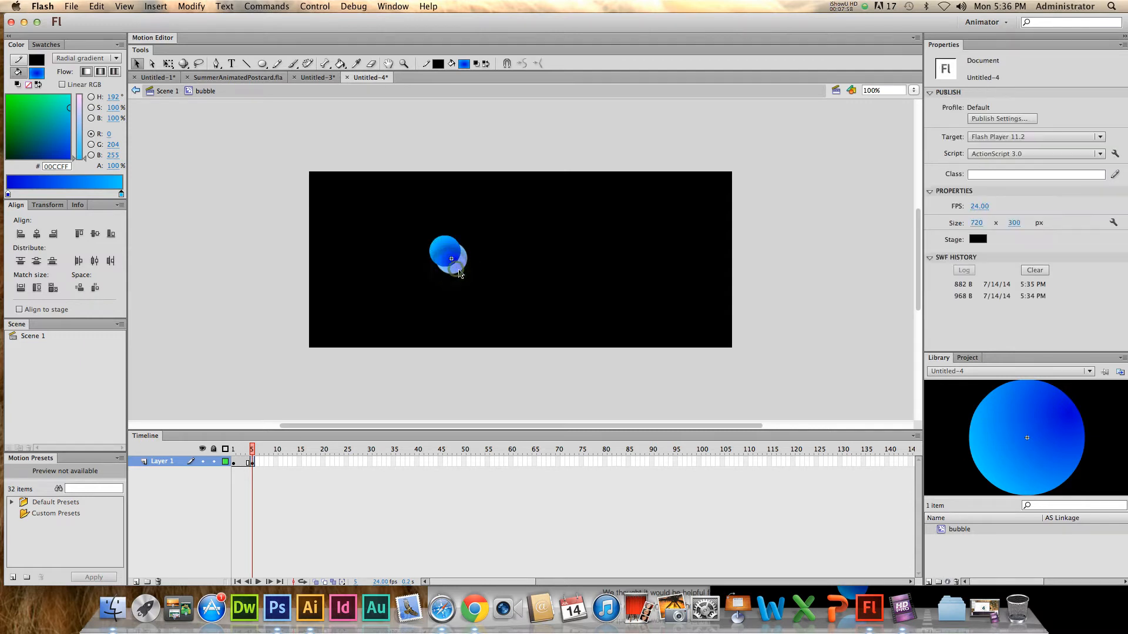
{"action": "key", "text": "super+z"}
{"action": "key", "text": "super+z"}
{"action": "key", "text": "super+z"}
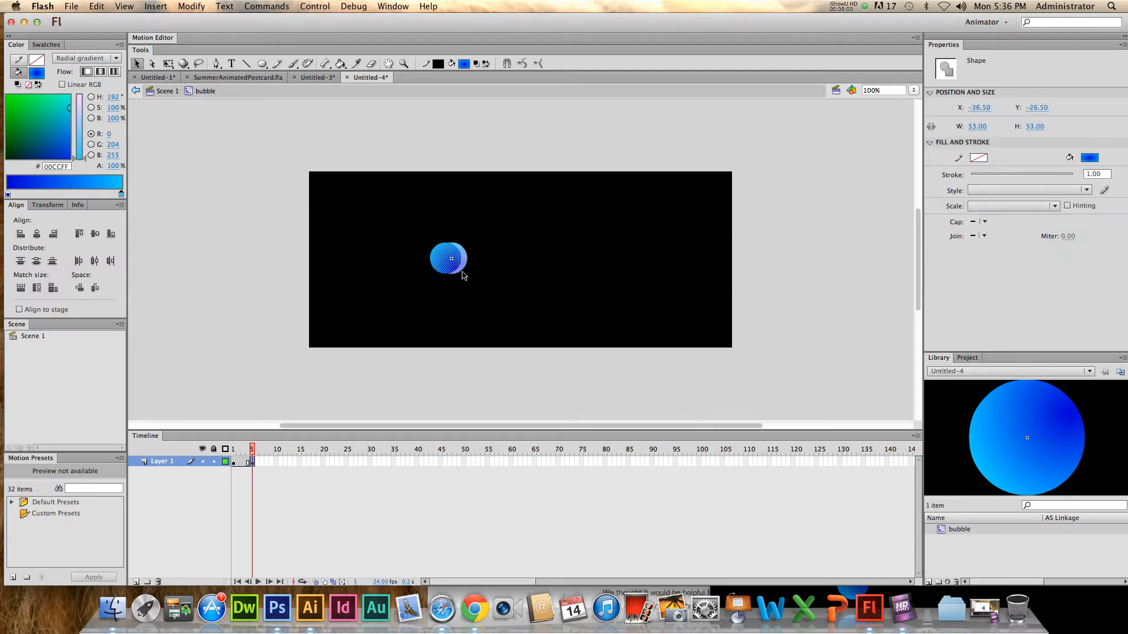
{"action": "left_click", "coordinate": [274, 496]}
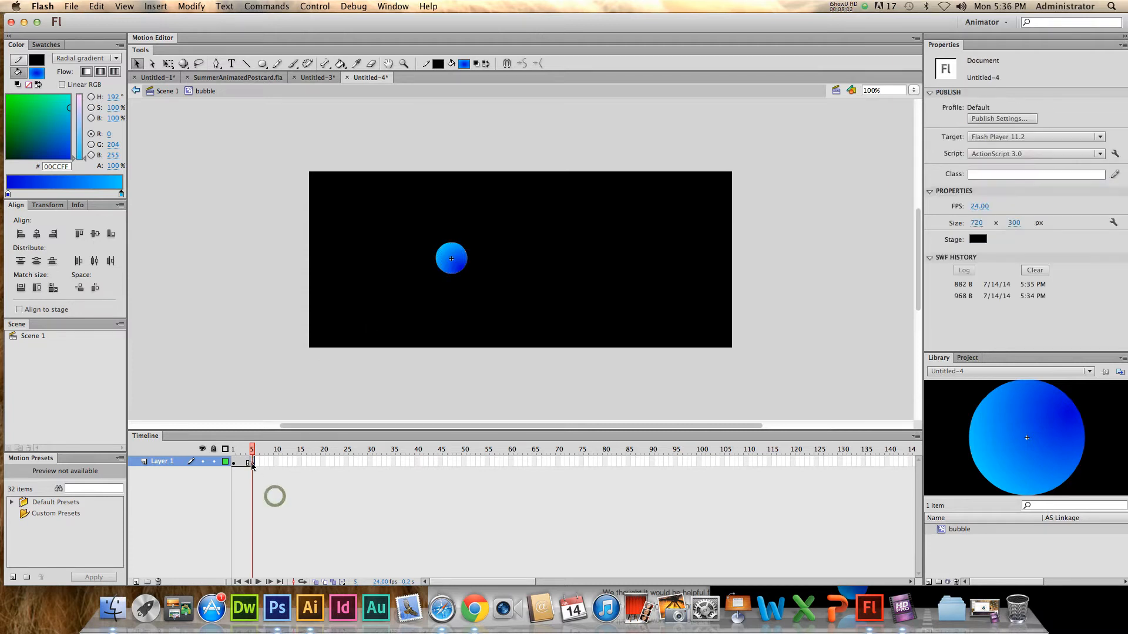
- Move the frame 5 circle up and left to about X -78.50, Y -56.50, and return the playhead to frame 1
{"action": "left_click", "coordinate": [252, 463]}
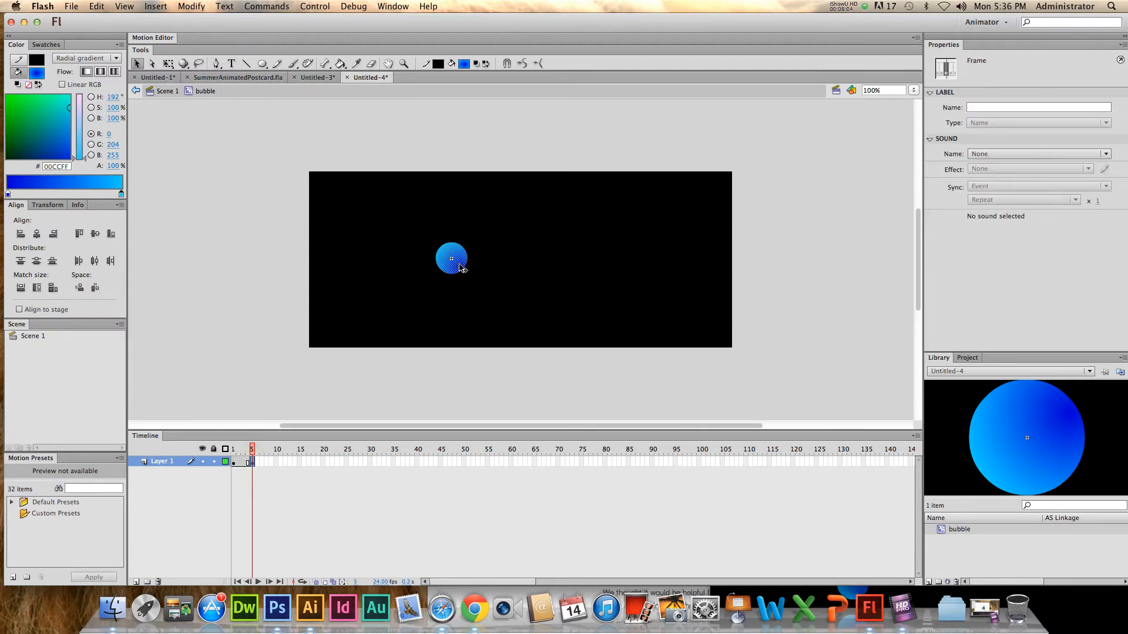
{"action": "left_click_drag", "start_coordinate": [418, 229], "coordinate": [439, 262]}
{"action": "left_click", "coordinate": [461, 262]}
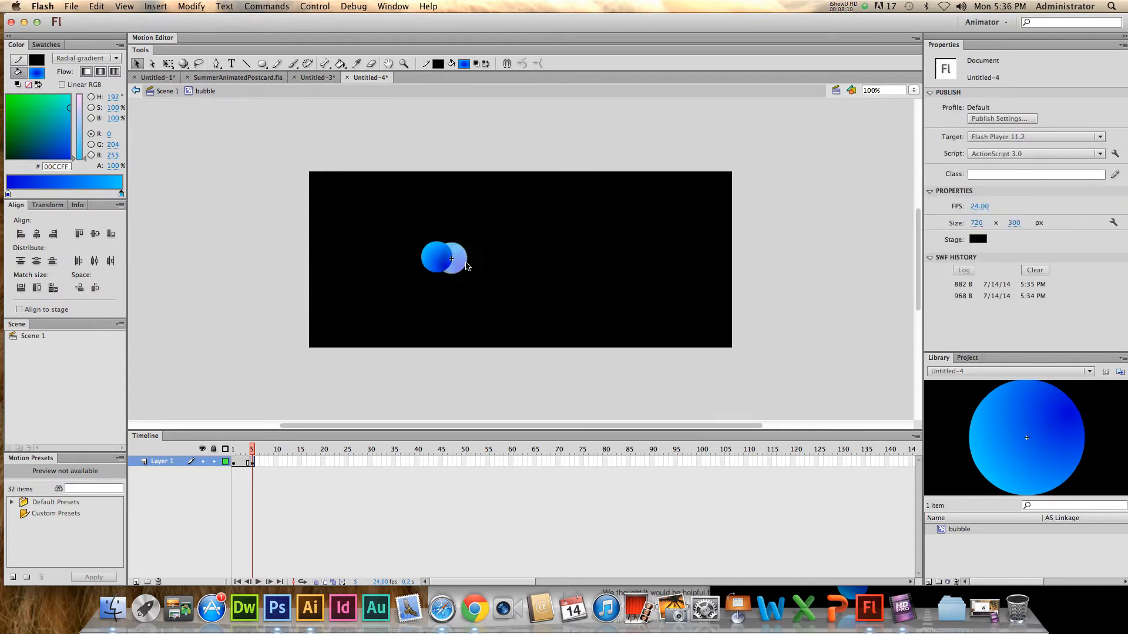
{"action": "left_click_drag", "start_coordinate": [439, 256], "coordinate": [424, 241]}
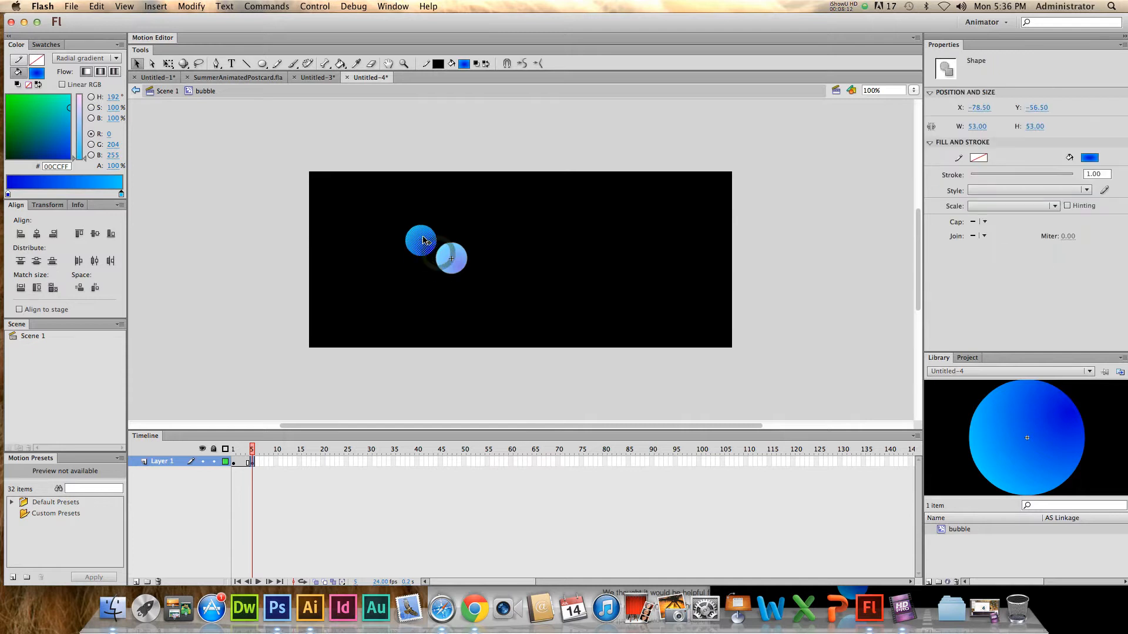
{"action": "mouse_move", "coordinate": [250, 446]}
{"action": "left_mouse_down"}
{"action": "mouse_move", "coordinate": [235, 432]}
{"action": "mouse_move", "coordinate": [271, 436]}
{"action": "mouse_move", "coordinate": [231, 435]}
{"action": "left_mouse_up"}
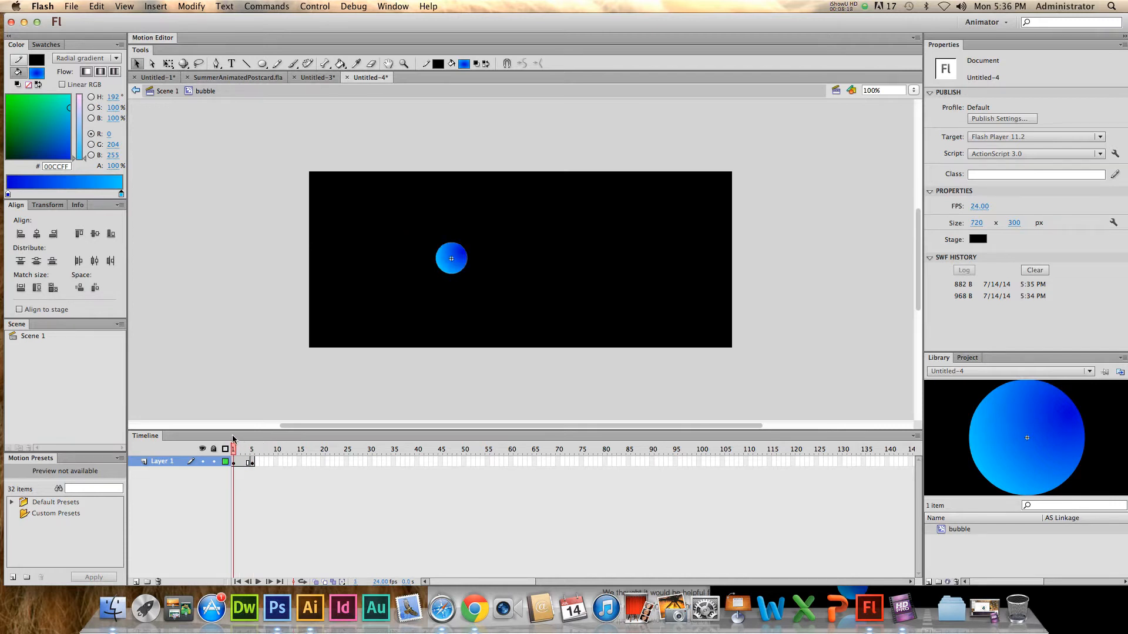
{"action": "left_click", "coordinate": [163, 462]}
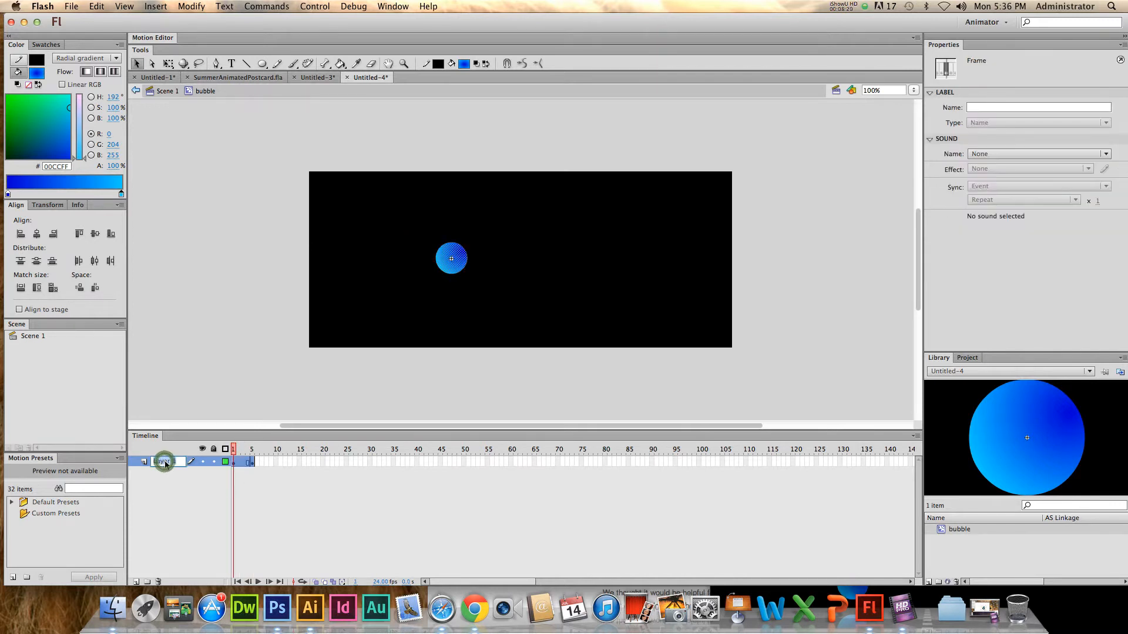
{"action": "left_click", "coordinate": [228, 304]}
- Go back to Scene 1 and duplicate the bubble three times, spreading the copies above, below and to the right on the stage
{"action": "left_click", "coordinate": [165, 91]}
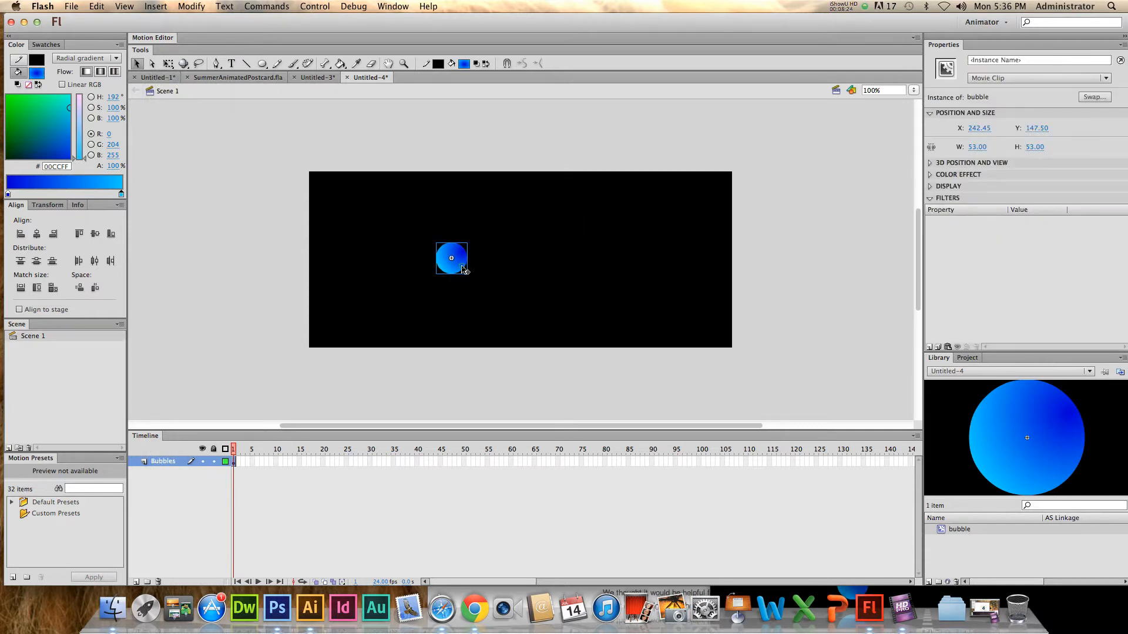
{"action": "left_click_drag", "start_coordinate": [461, 269], "coordinate": [515, 250]}
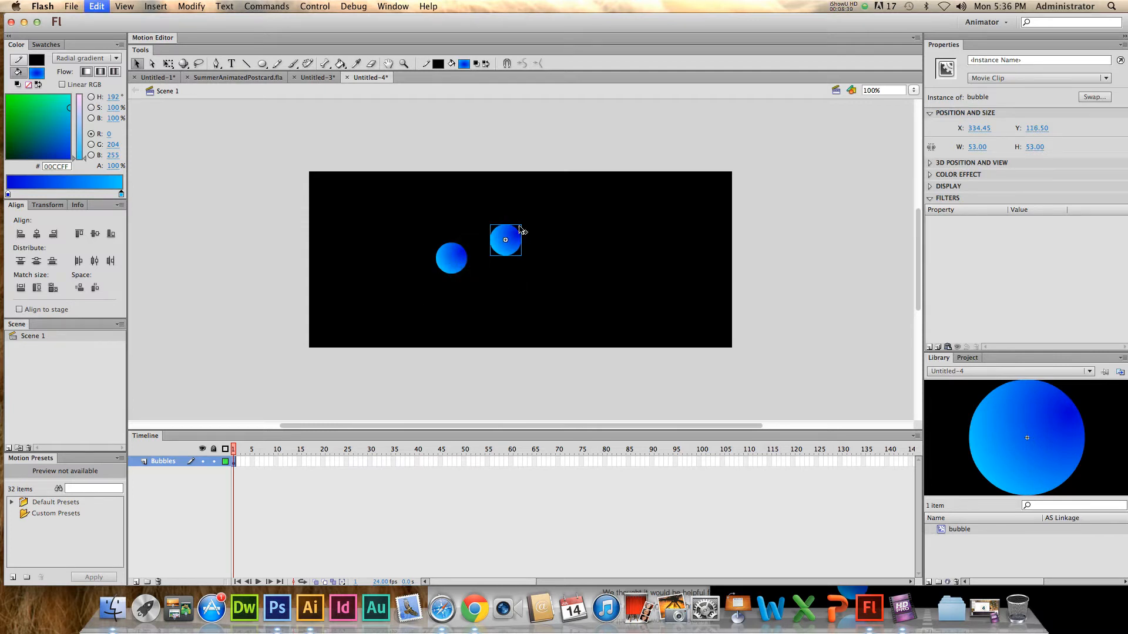
{"action": "left_click_drag", "start_coordinate": [517, 239], "coordinate": [582, 258]}
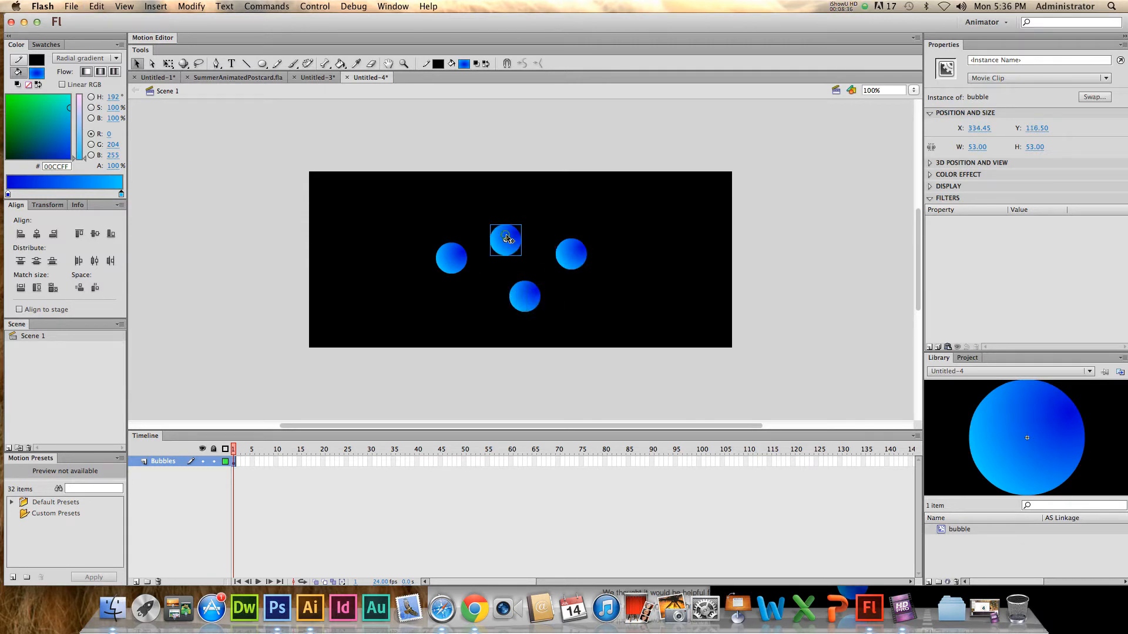
- Resize the copies with the Free Transform Tool: the upper one to about 33 px, the lower one to about 35 px, the right one larger
{"action": "left_click", "coordinate": [168, 63]}
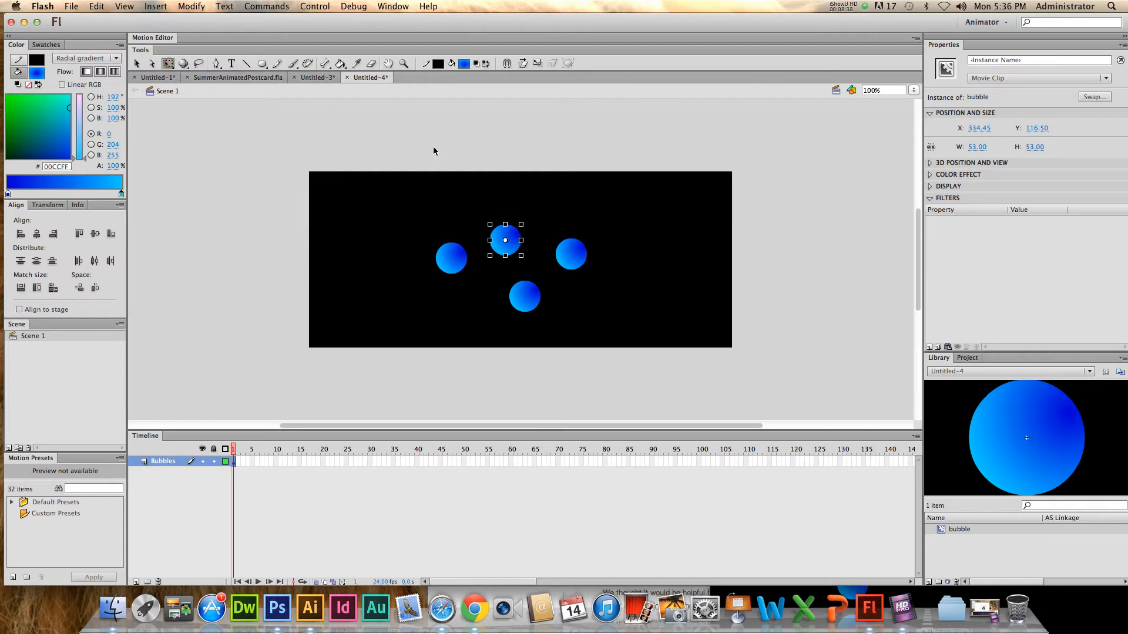
{"action": "left_click_drag", "start_coordinate": [521, 224], "coordinate": [515, 230]}
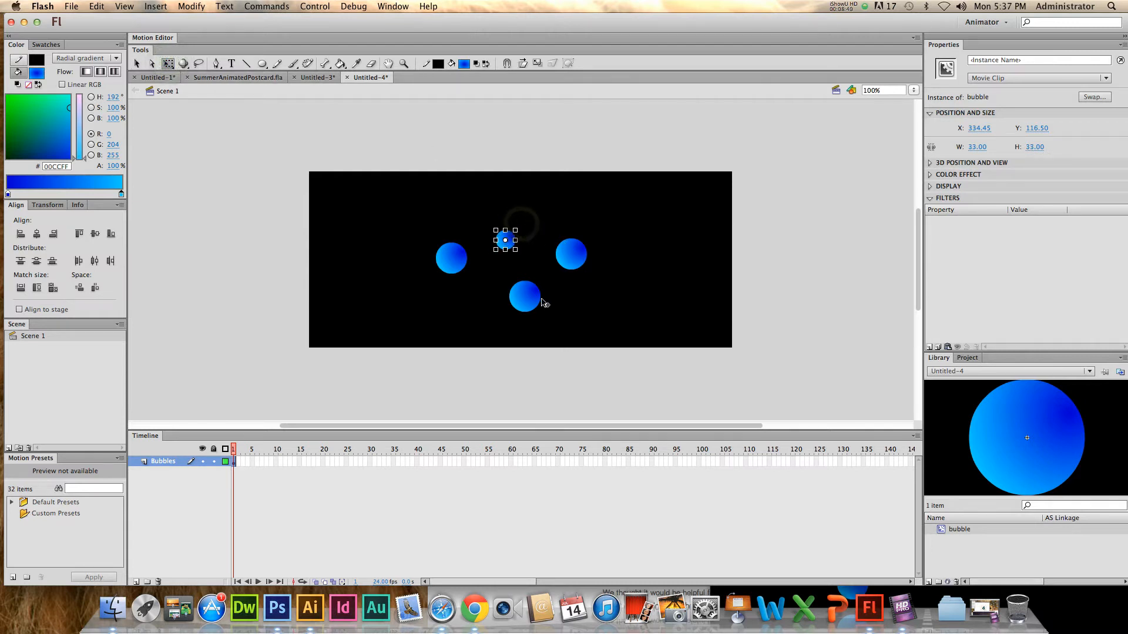
{"action": "left_click", "coordinate": [583, 253]}
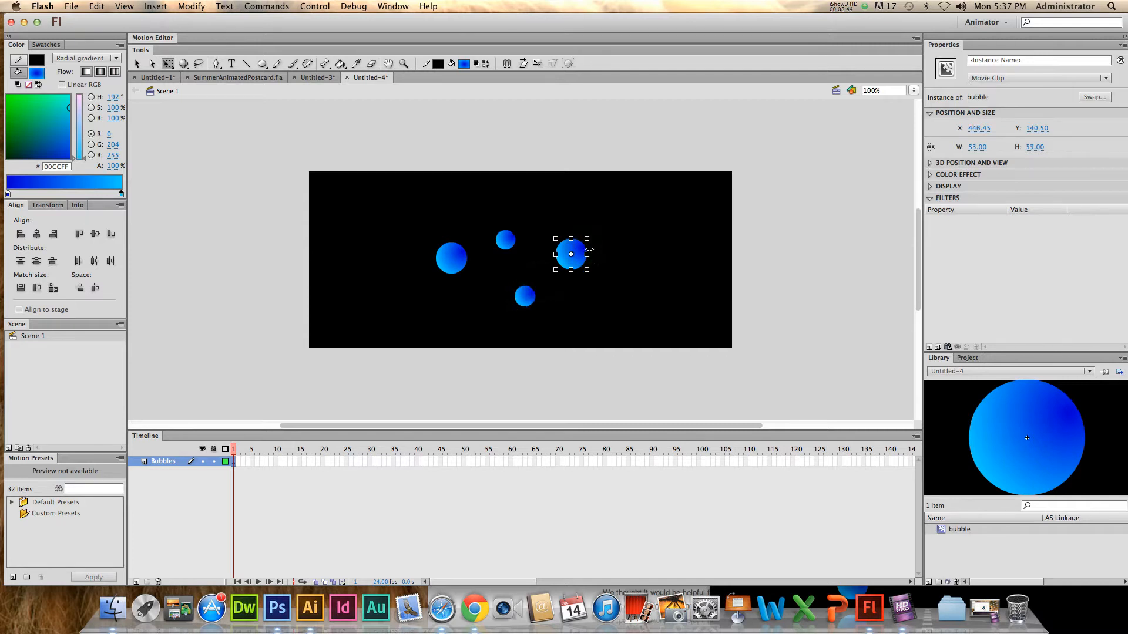
{"action": "left_click_drag", "start_coordinate": [588, 272], "coordinate": [592, 275]}
{"action": "left_click", "coordinate": [597, 304]}
{"action": "left_click", "coordinate": [526, 299]}
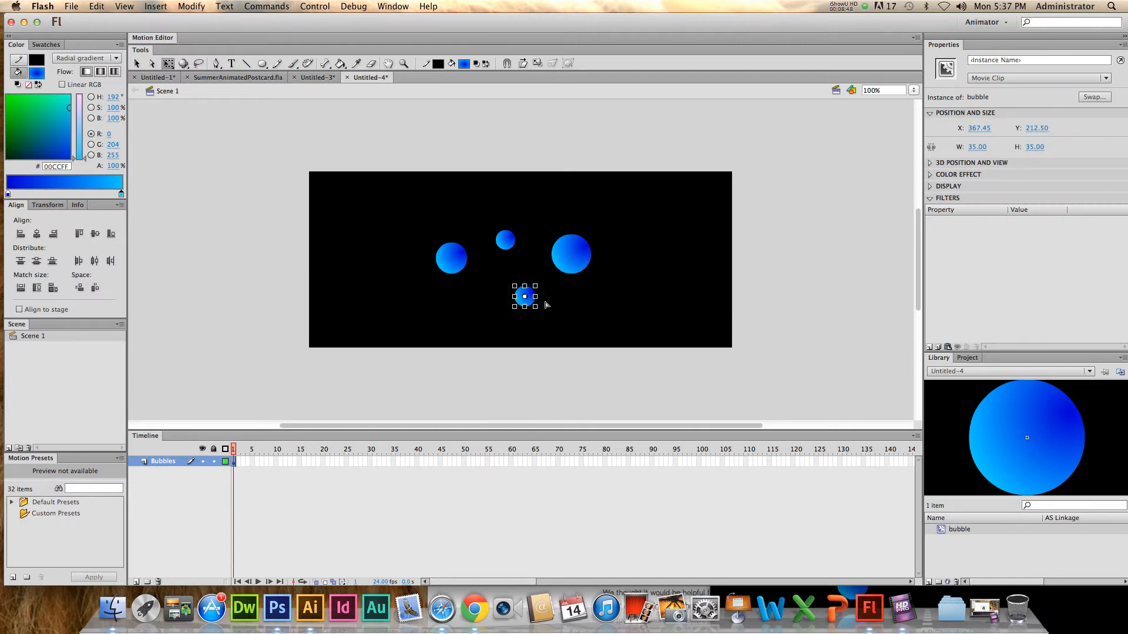
- Add two enlarged bubble copies, one about 73 px wide below the right bubble and one below the original bubble
{"action": "key", "text": "super+v"}
{"action": "left_click_drag", "start_coordinate": [529, 260], "coordinate": [616, 286]}
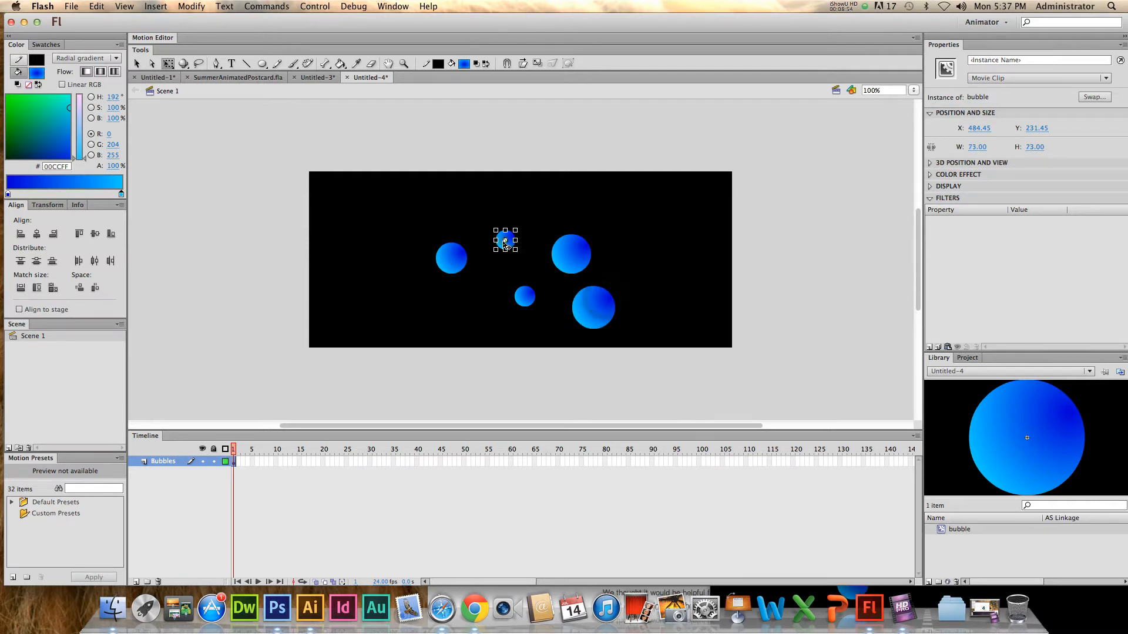
{"action": "key", "text": "super+v"}
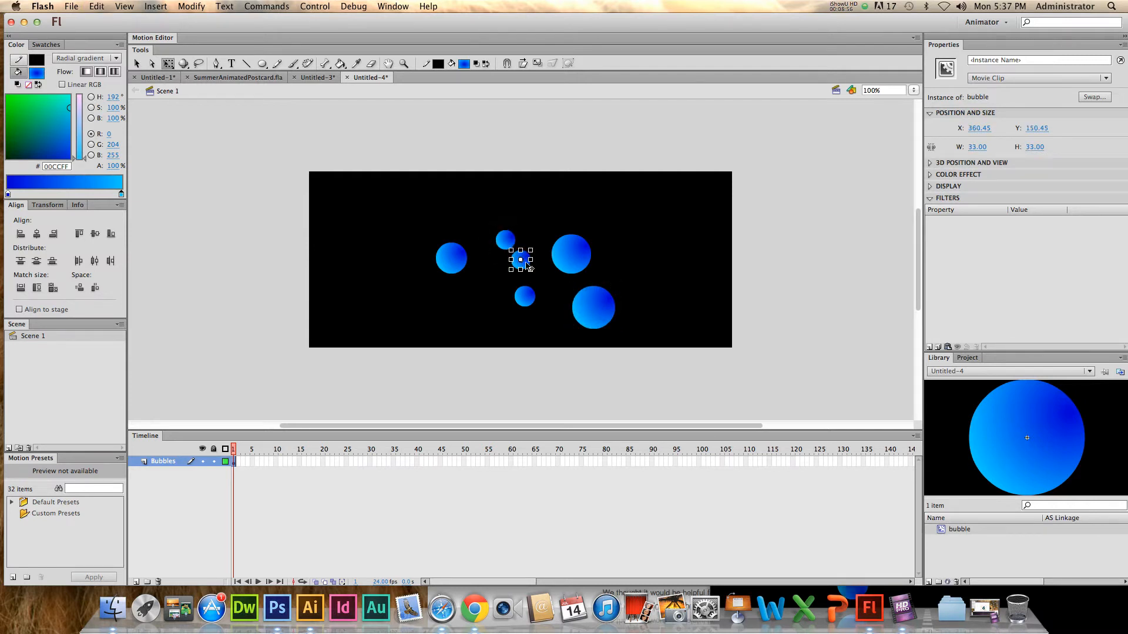
{"action": "left_click_drag", "start_coordinate": [527, 267], "coordinate": [492, 288]}
- Add a bubble about 51 px wide above the original, and enlarge the lower middle bubble to about 53 px
{"action": "left_click", "coordinate": [509, 264]}
{"action": "left_click", "coordinate": [506, 242]}
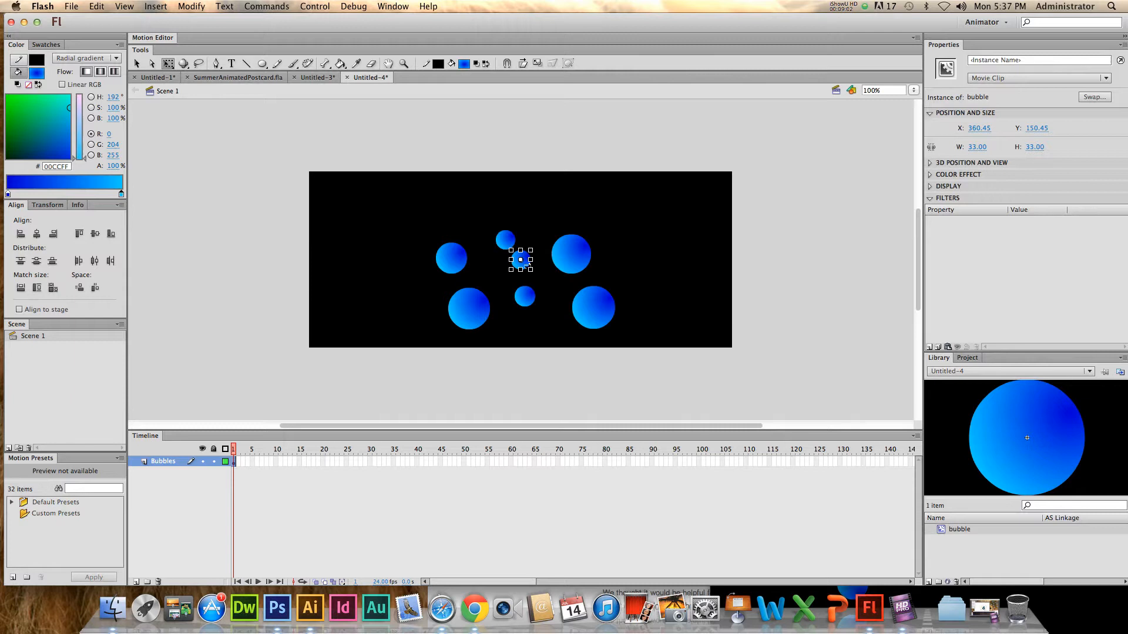
{"action": "left_click_drag", "start_coordinate": [483, 273], "coordinate": [479, 191]}
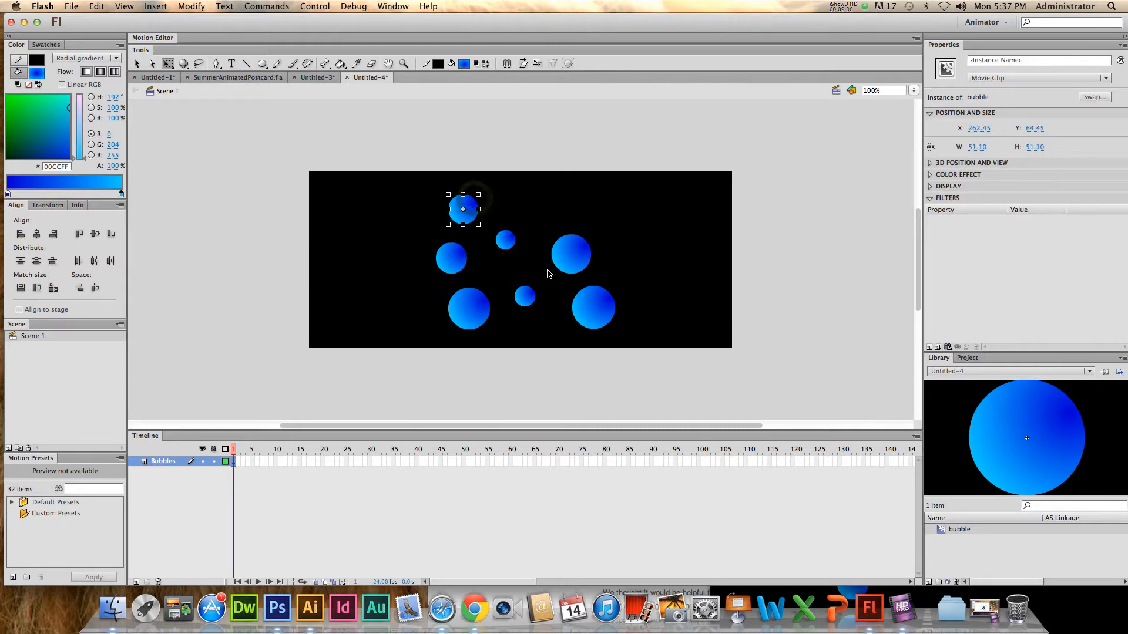
{"action": "left_click_drag", "start_coordinate": [527, 299], "coordinate": [556, 286]}
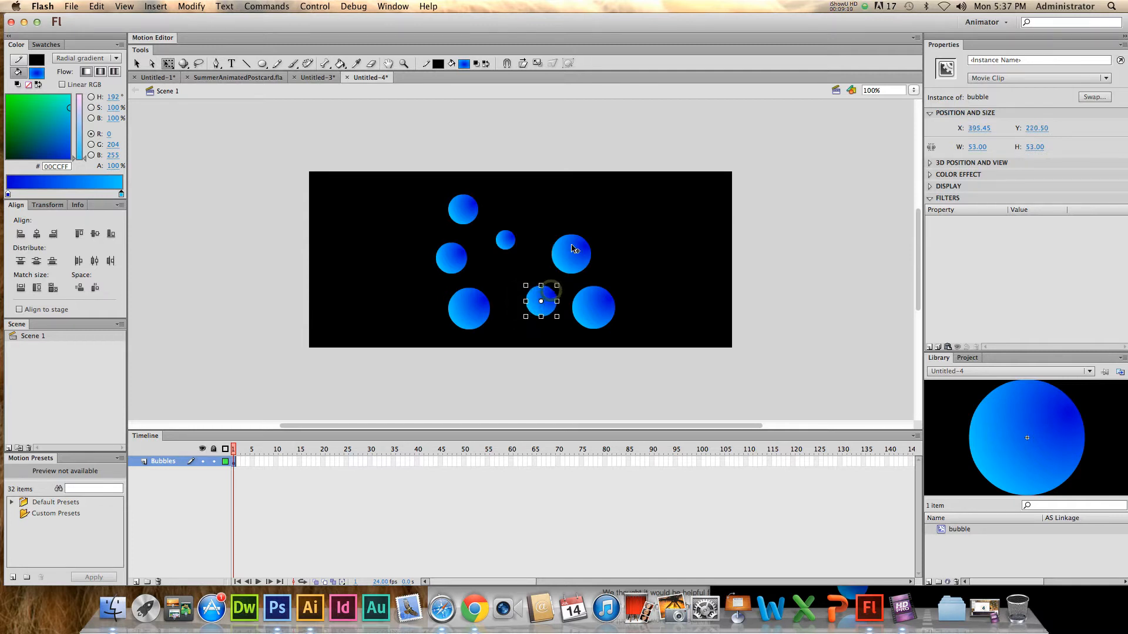
- Add two more bubble copies, one near the stage's top center and one about 39 px wide at the far right
{"action": "left_click", "coordinate": [506, 240]}
{"action": "left_click_drag", "start_coordinate": [514, 241], "coordinate": [562, 222]}
{"action": "left_click", "coordinate": [611, 230]}
{"action": "left_click", "coordinate": [580, 260]}
{"action": "key", "text": "super+c"}
{"action": "key", "text": "super+v"}
{"action": "left_click_drag", "start_coordinate": [530, 251], "coordinate": [661, 261]}
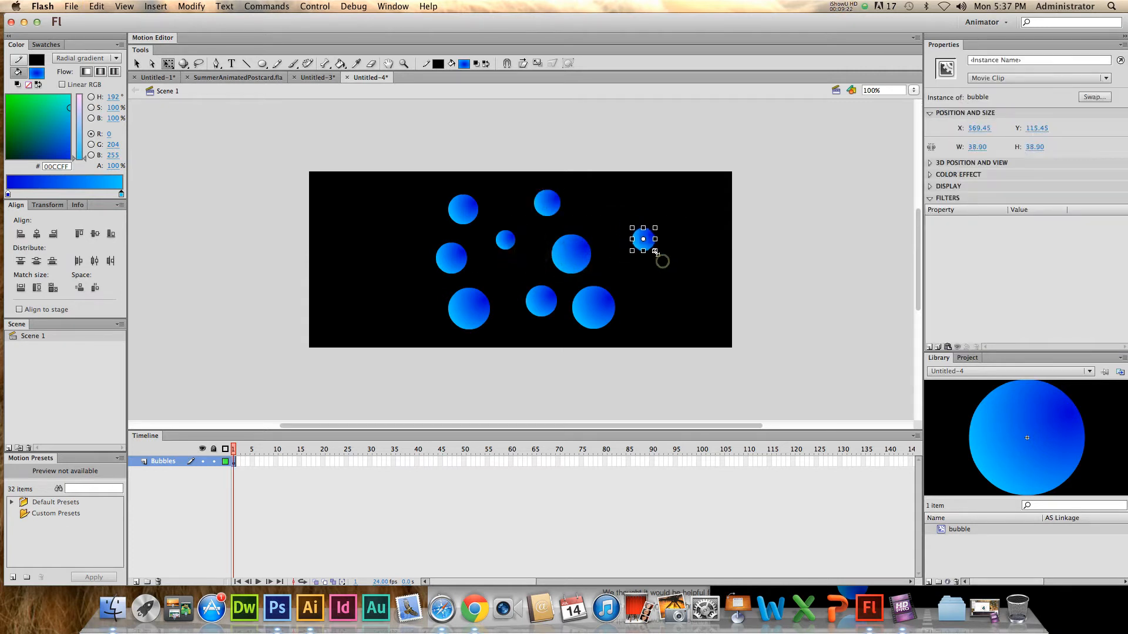
{"action": "left_click", "coordinate": [618, 320]}
{"action": "double_click", "coordinate": [541, 301]}
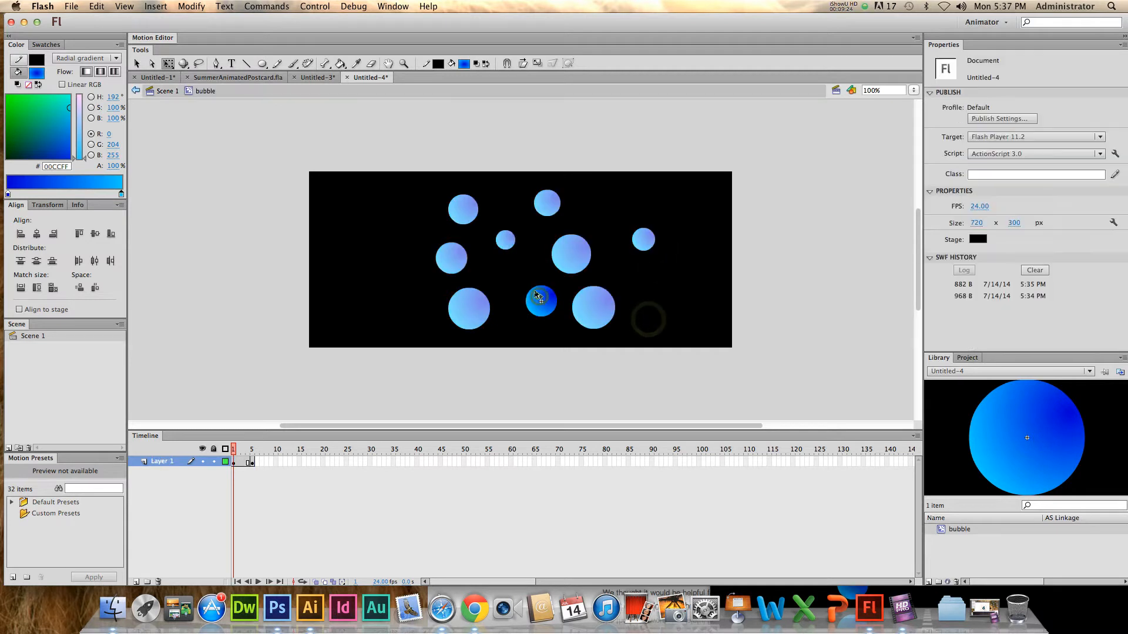
{"action": "left_click", "coordinate": [546, 303]}
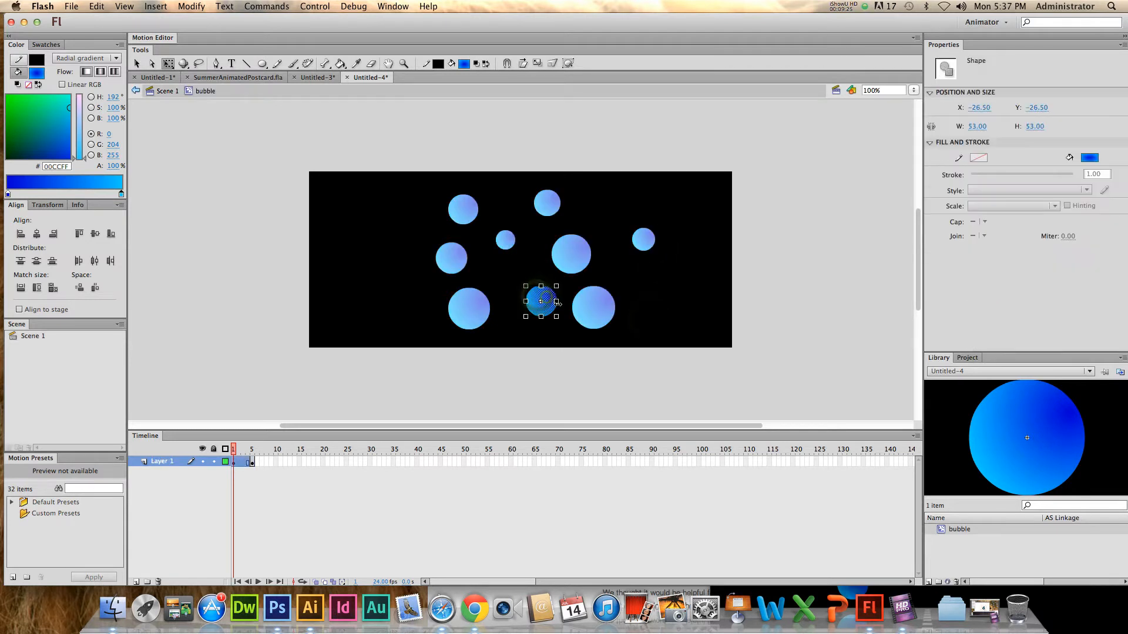
{"action": "left_click", "coordinate": [171, 91]}
- Move the lower middle bubble slightly up and to the left on the stage
{"action": "left_click", "coordinate": [559, 342]}
{"action": "left_click_drag", "start_coordinate": [549, 303], "coordinate": [539, 292]}
{"action": "left_click", "coordinate": [550, 312]}
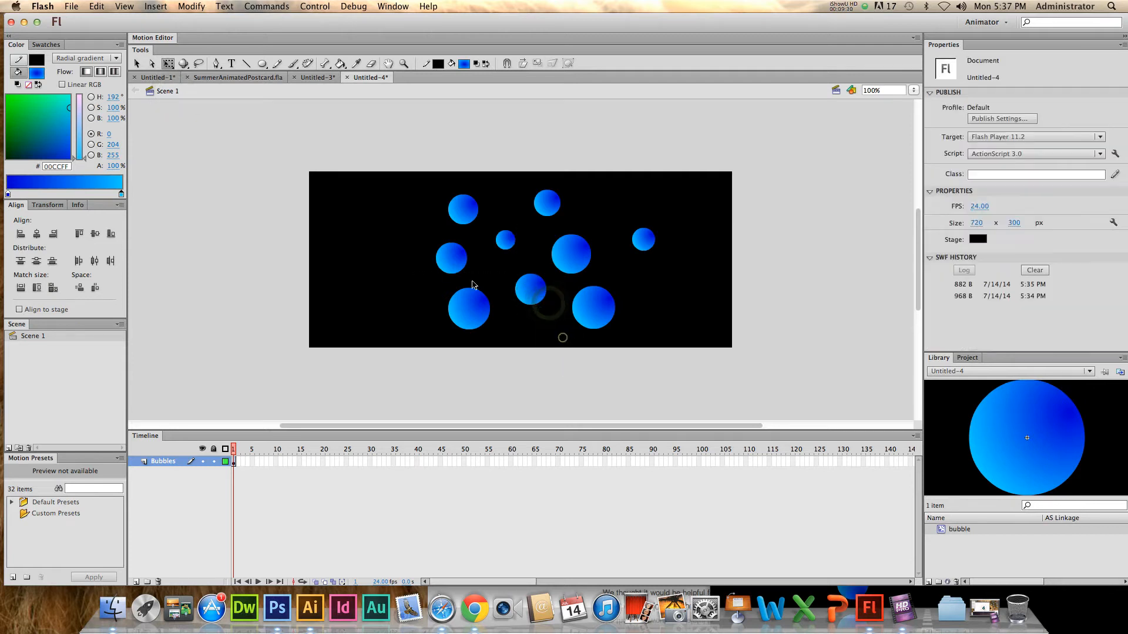
- Move the small 33 px central bubble to the upper left of the stage and place a new bubble copy at its former position
{"action": "left_click", "coordinate": [512, 241]}
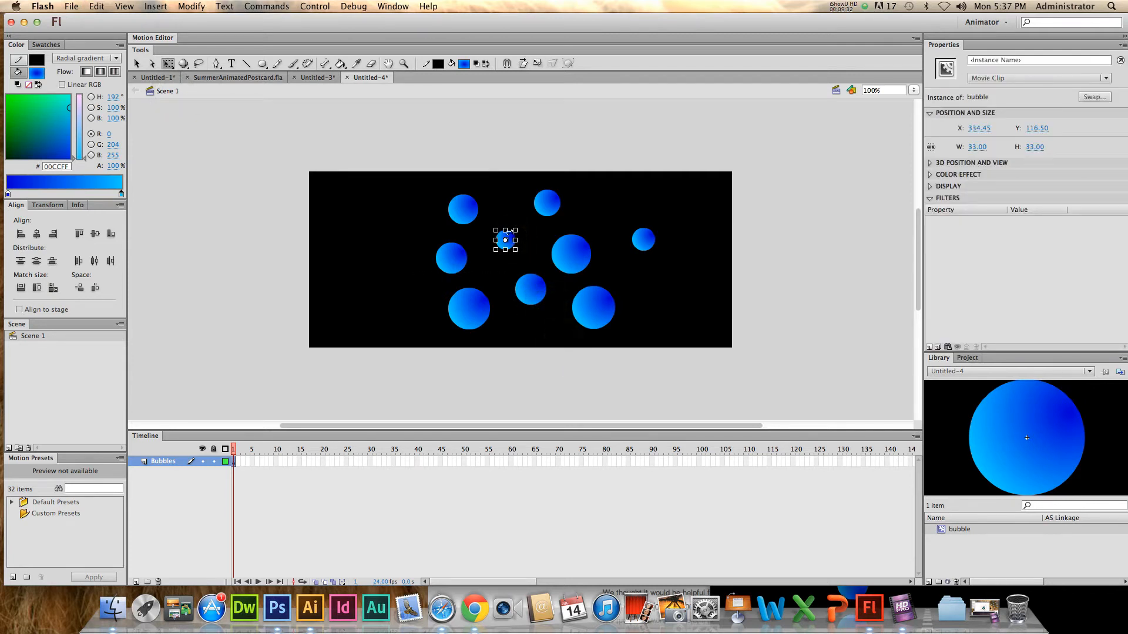
{"action": "left_click_drag", "start_coordinate": [510, 240], "coordinate": [391, 222]}
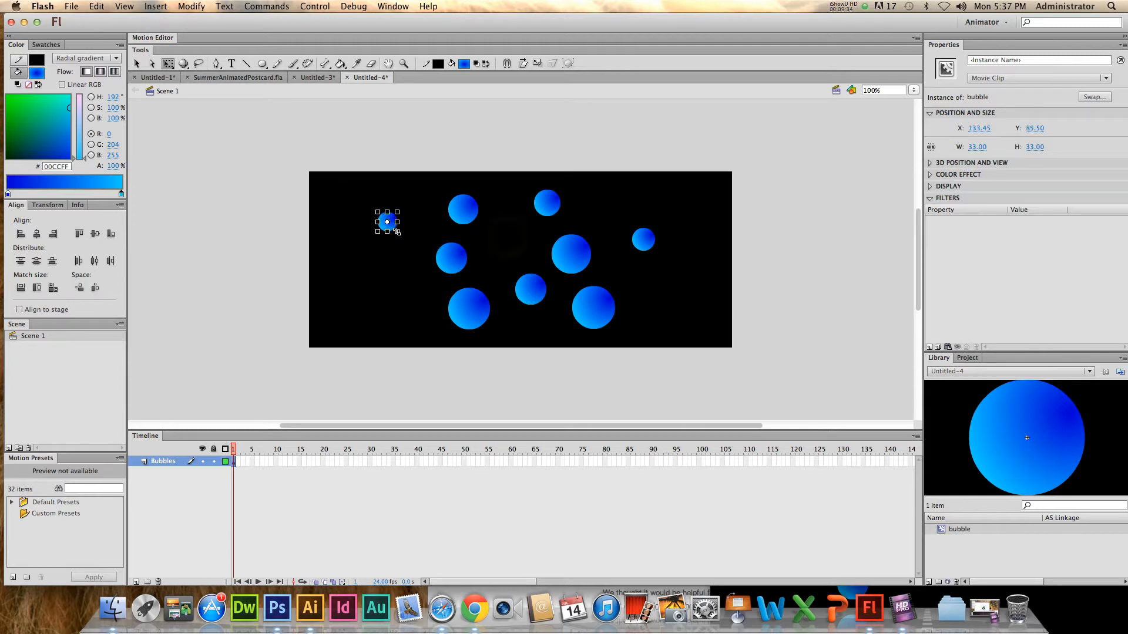
{"action": "key", "text": "ctrl+v"}
{"action": "left_click_drag", "start_coordinate": [532, 251], "coordinate": [513, 246]}
- Add a bubble copy about 49 px wide at the lower left of the stage, level with the large 71 px bubble
{"action": "left_click", "coordinate": [639, 270]}
{"action": "left_click", "coordinate": [467, 314]}
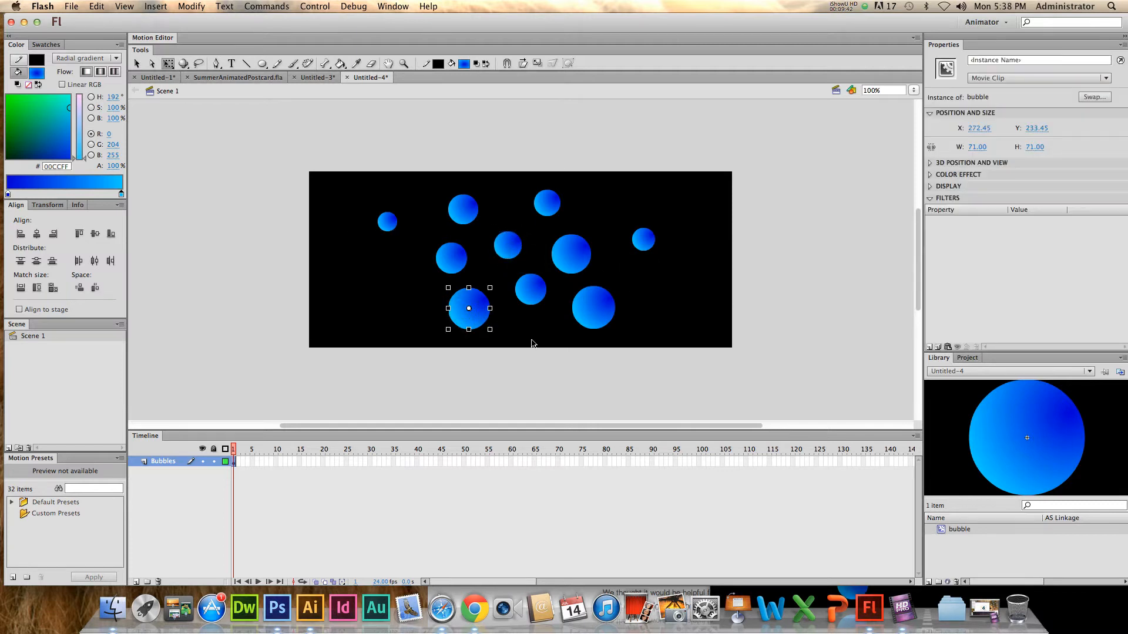
{"action": "key", "text": "ctrl+v"}
{"action": "left_click_drag", "start_coordinate": [522, 259], "coordinate": [410, 323]}
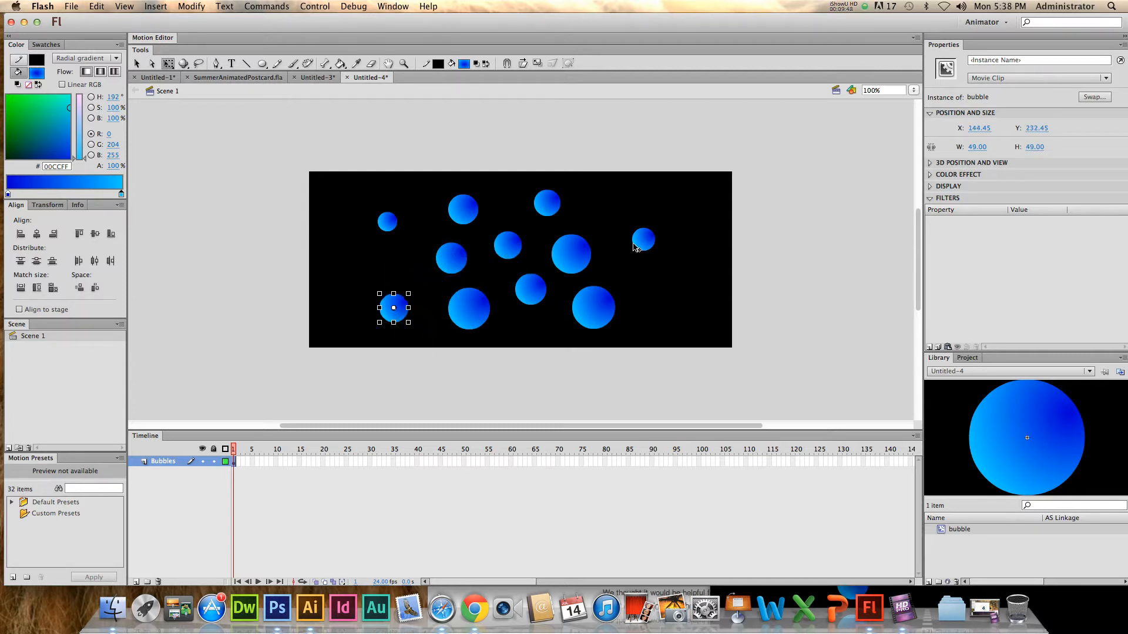
- Add a small bubble copy near the stage's top center and shrink the 51 px bubble beside it to about 35 px
{"action": "key", "text": "ctrl+v"}
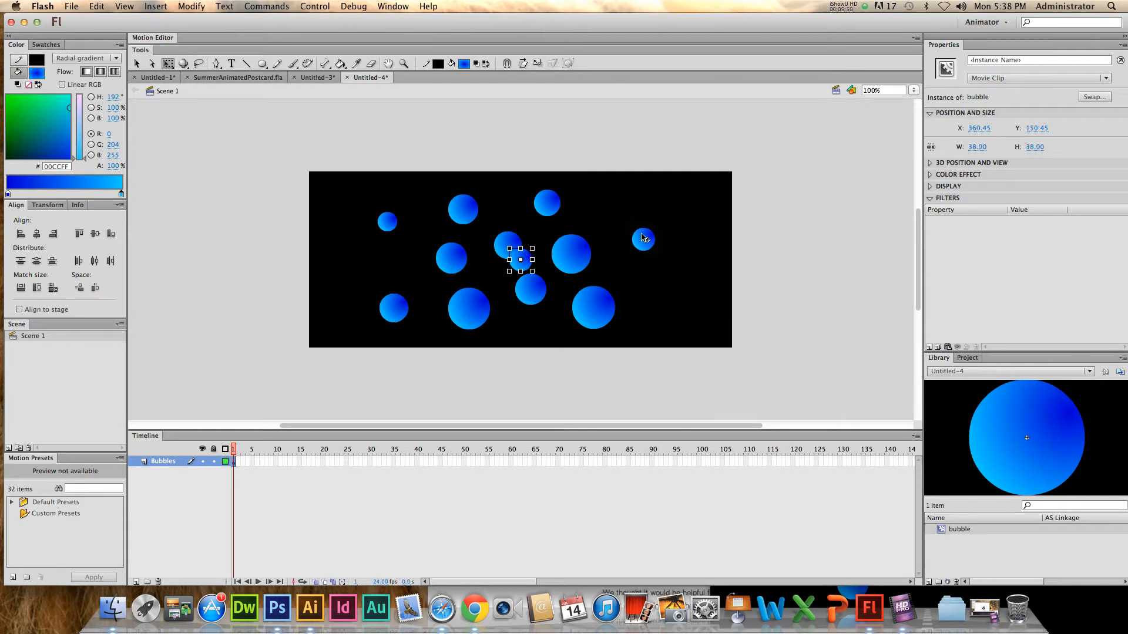
{"action": "left_click_drag", "start_coordinate": [529, 259], "coordinate": [473, 221]}
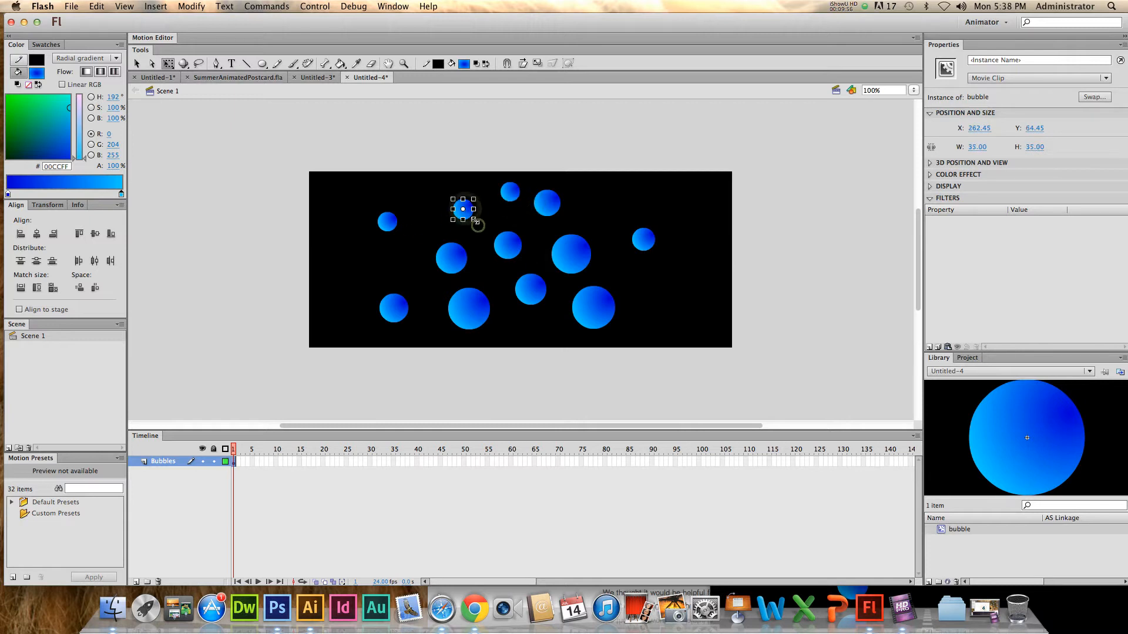
{"action": "left_click", "coordinate": [492, 235]}
- Add a bubble copy larger than 73 px overlapping the middle of the stage's bottom edge
{"action": "left_click", "coordinate": [591, 314]}
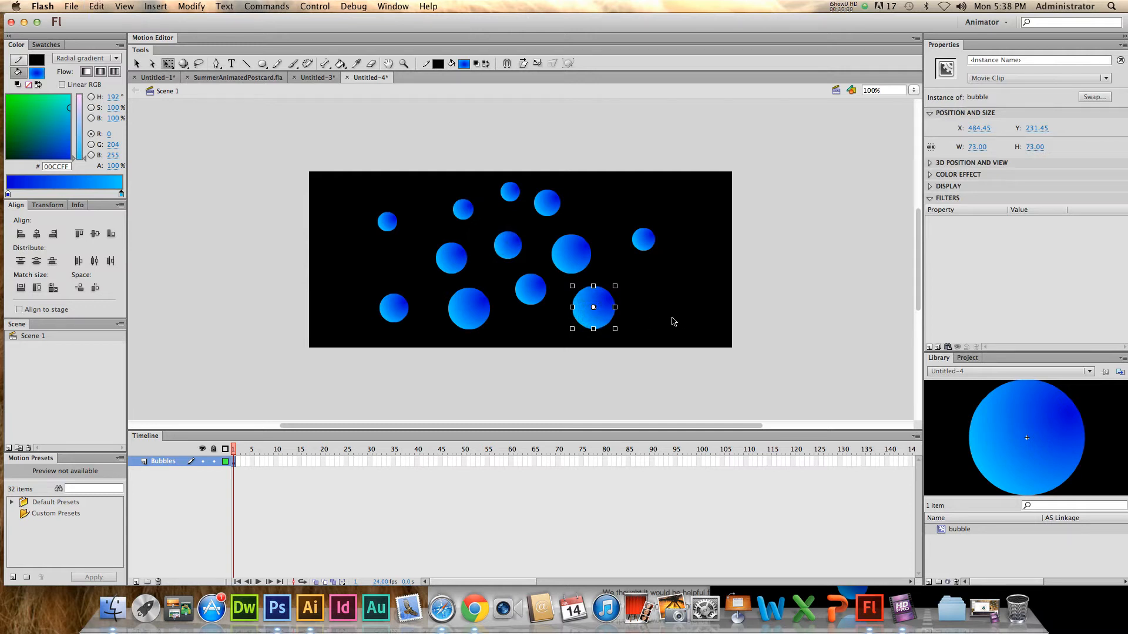
{"action": "key", "text": "super+v"}
{"action": "left_click_drag", "start_coordinate": [521, 262], "coordinate": [556, 367]}
{"action": "left_click", "coordinate": [607, 305]}
- Add a bubble copy overlapping the stage's bottom edge at the lower right and enlarge it beyond 53 px
{"action": "left_click", "coordinate": [451, 258]}
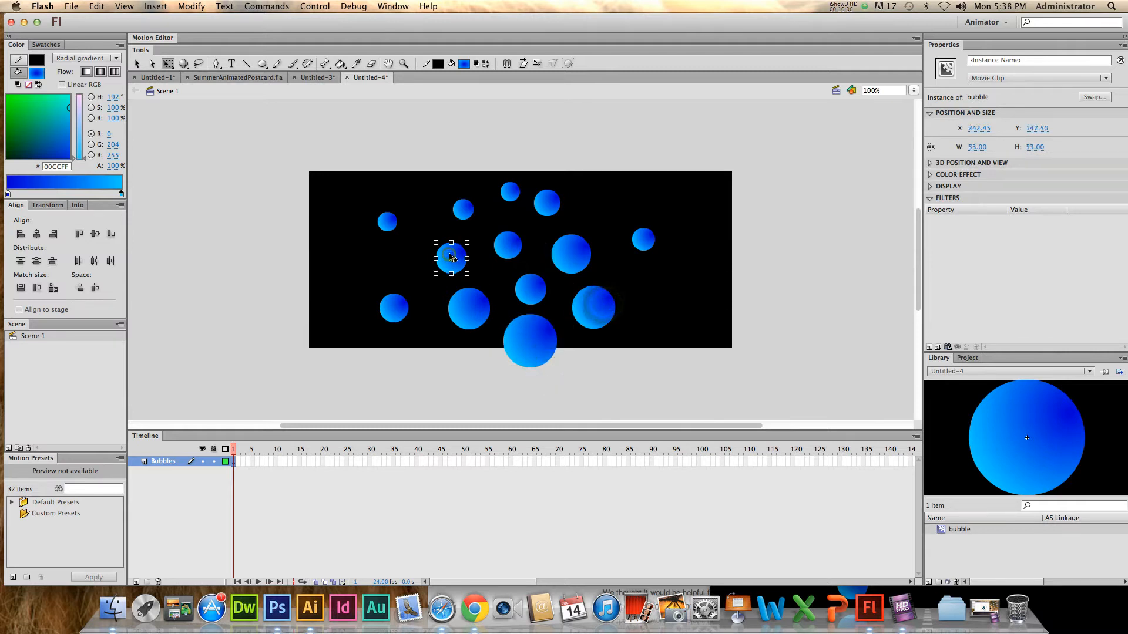
{"action": "key", "text": "super+v"}
{"action": "left_click_drag", "start_coordinate": [533, 255], "coordinate": [662, 339]}
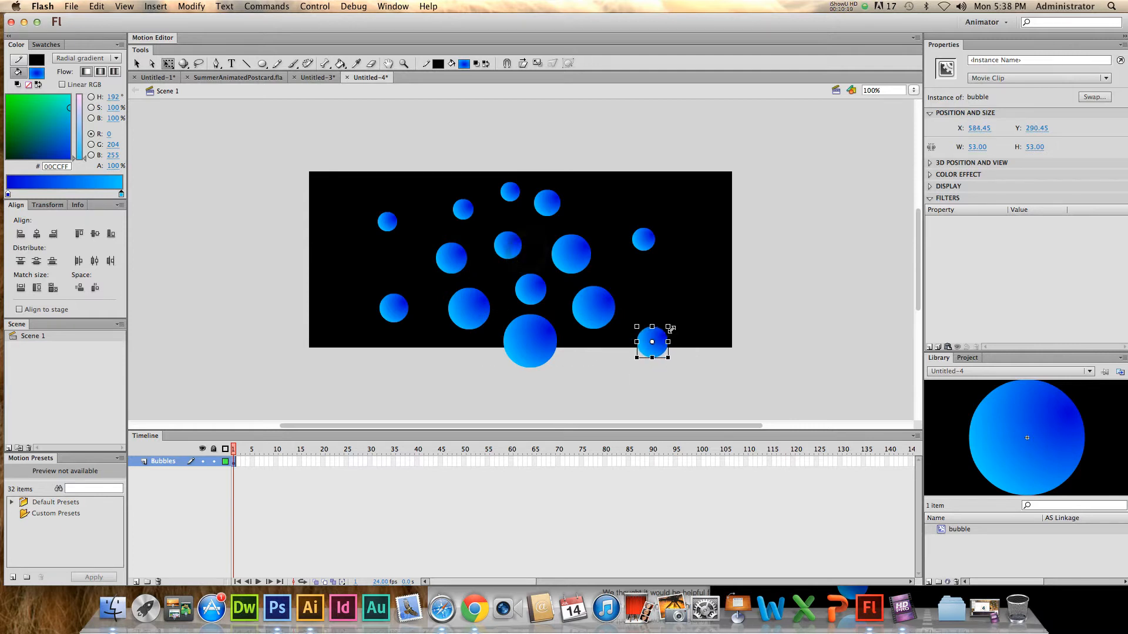
{"action": "left_click_drag", "start_coordinate": [671, 329], "coordinate": [675, 319]}
- Add two small bubble copies, one about 31 px wide below the far-right bubble and one about 23 px wide above and left of it
{"action": "left_click", "coordinate": [644, 236]}
{"action": "key", "text": "ctrl+c"}
{"action": "key", "text": "ctrl+v"}
{"action": "left_click_drag", "start_coordinate": [525, 245], "coordinate": [651, 286]}
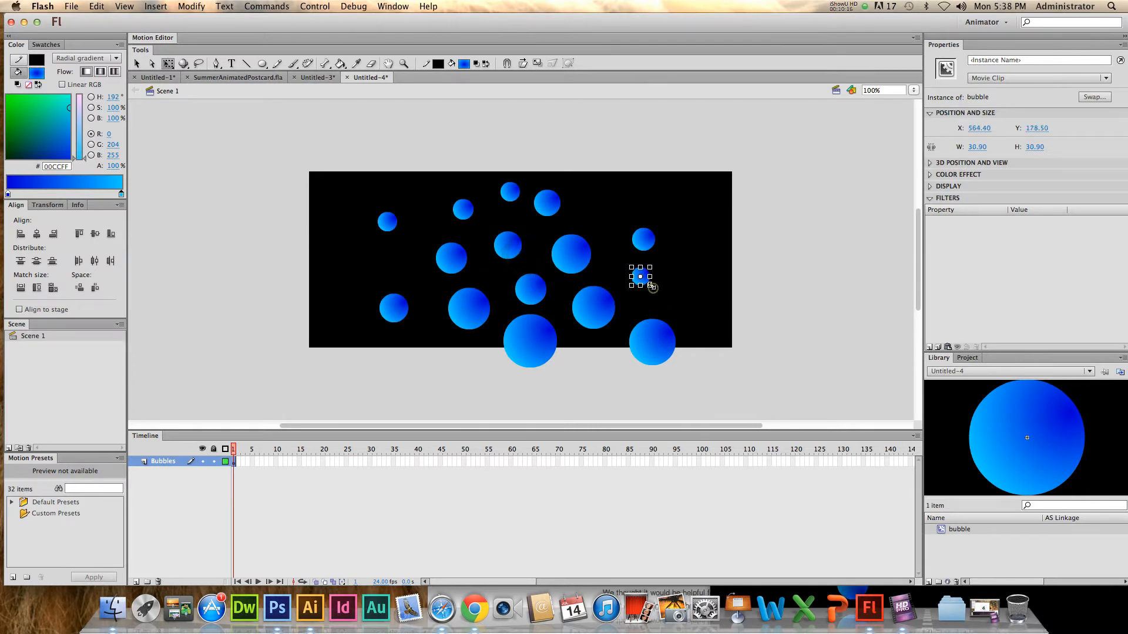
{"action": "key", "text": "super+v"}
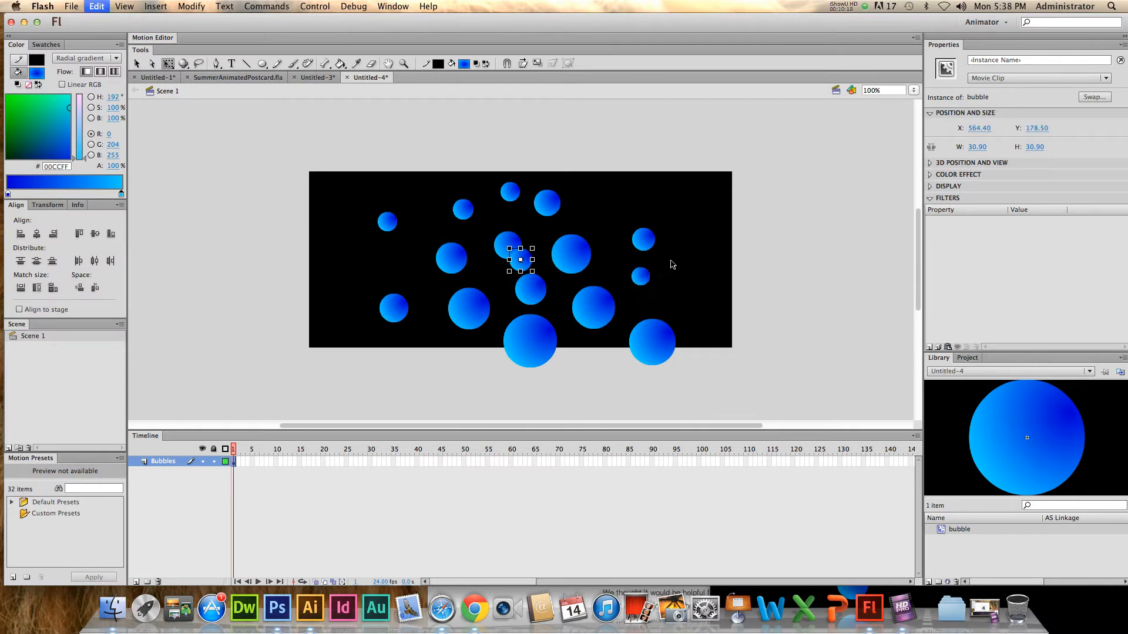
{"action": "left_click_drag", "start_coordinate": [525, 260], "coordinate": [609, 207]}
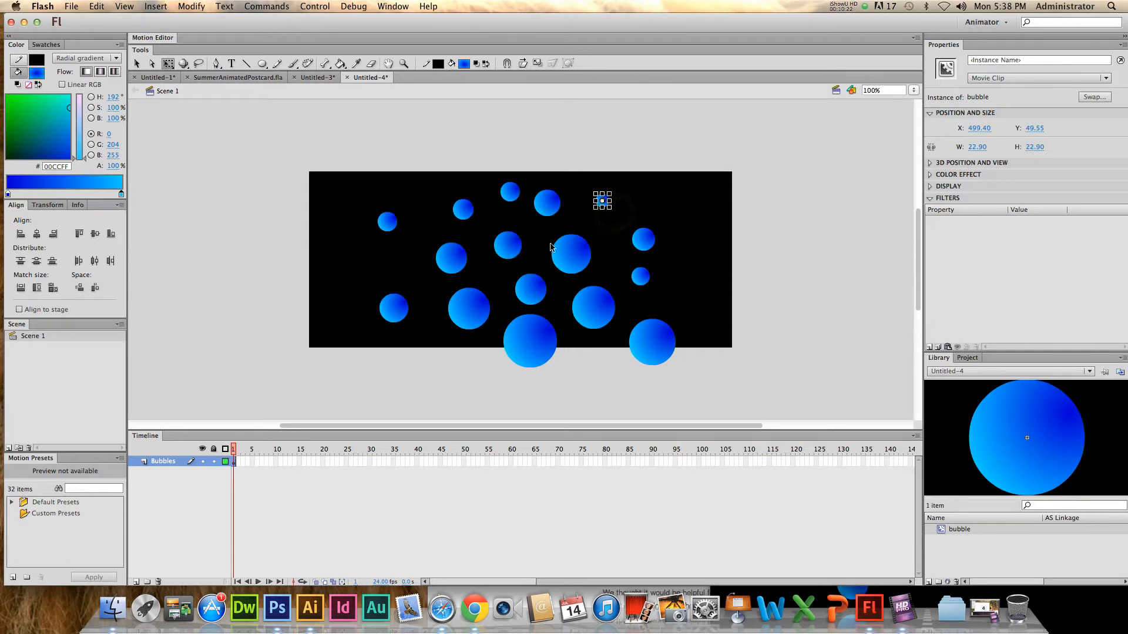
- Add a small bubble just left of the far-right bubble, and shift the upper-left 33 px bubble slightly down and right
{"action": "key", "text": "super+v"}
{"action": "left_click", "coordinate": [137, 64]}
{"action": "left_click_drag", "start_coordinate": [524, 262], "coordinate": [618, 244]}
{"action": "left_click", "coordinate": [168, 63]}
{"action": "left_click_drag", "start_coordinate": [619, 235], "coordinate": [620, 234]}
{"action": "left_click", "coordinate": [702, 218]}
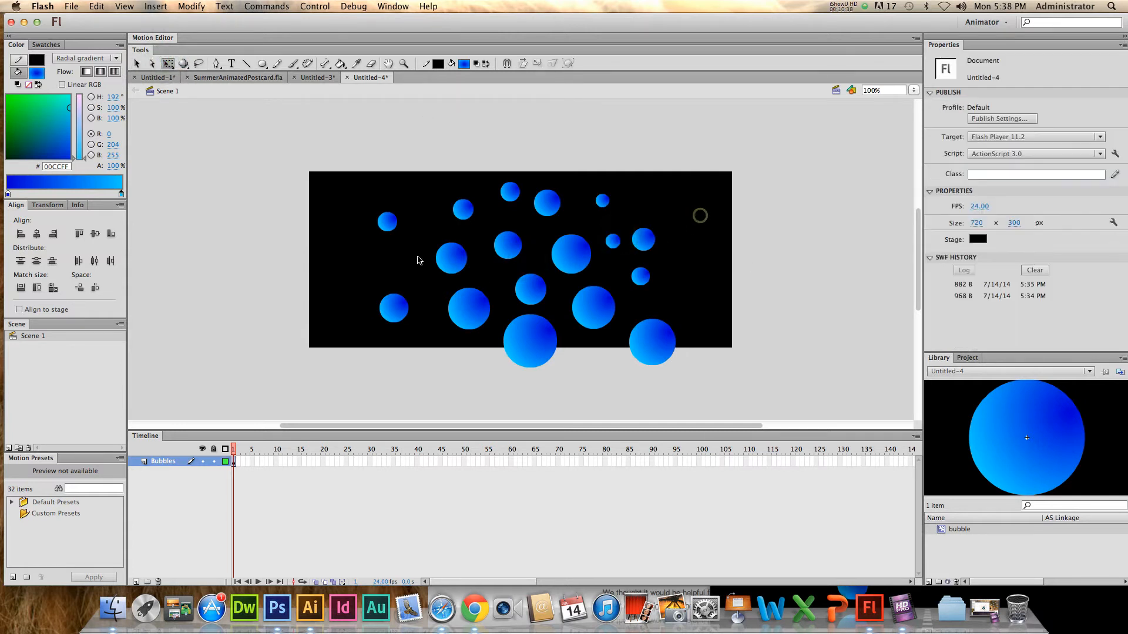
{"action": "left_click_drag", "start_coordinate": [387, 221], "coordinate": [400, 233]}
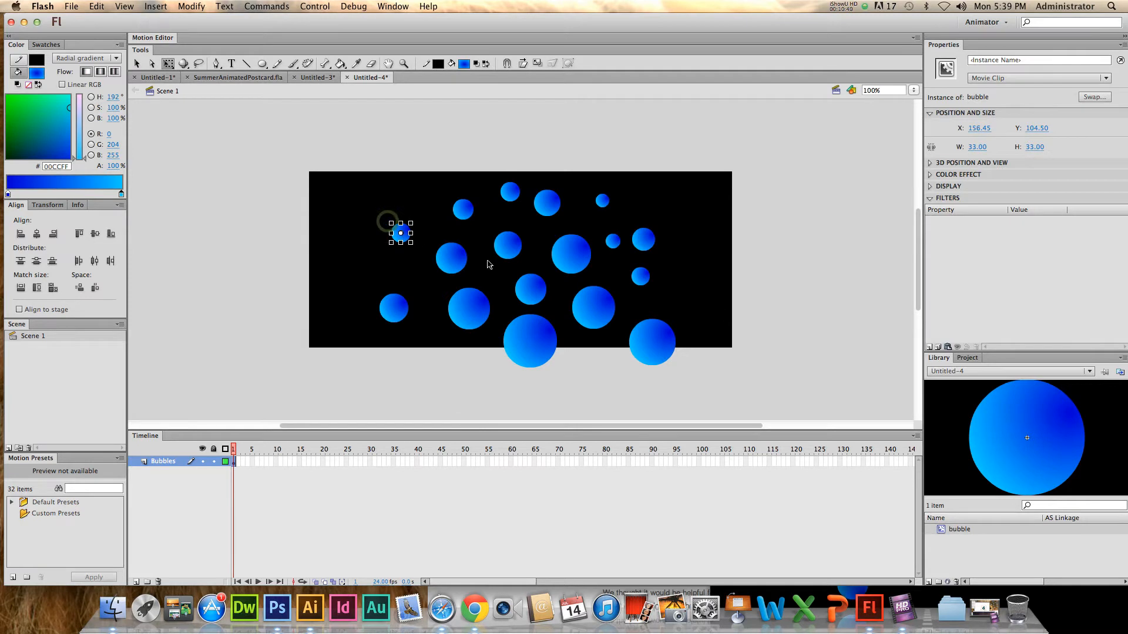
{"action": "left_click", "coordinate": [687, 285]}
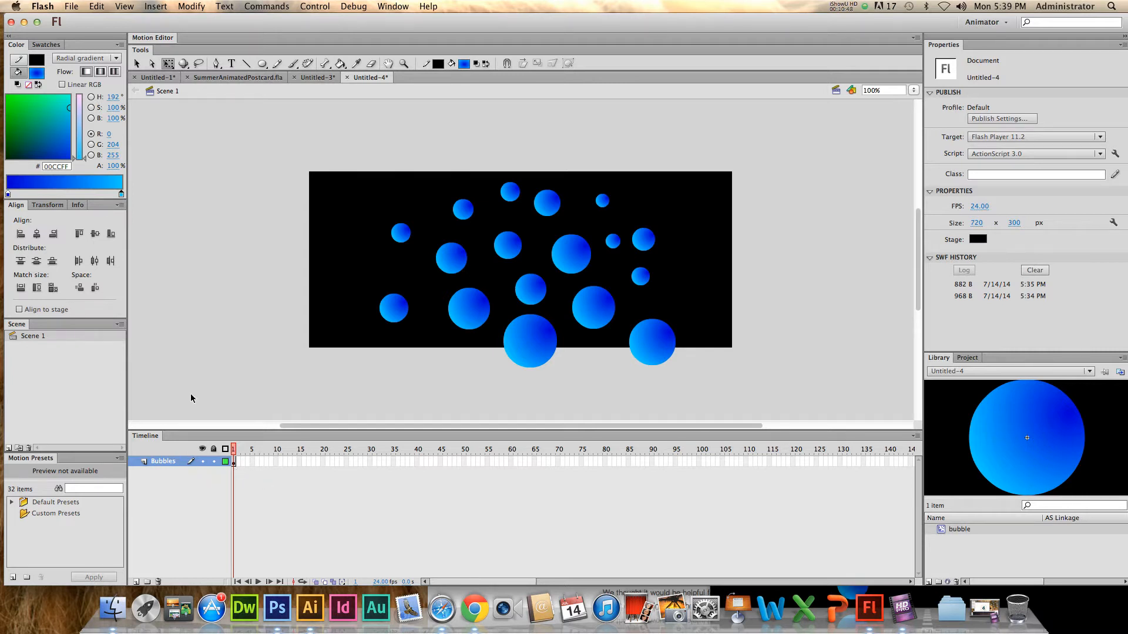
- Move all the bubbles down together to about X 123, Y 176, so the group extends below the stage
{"action": "left_click_drag", "start_coordinate": [276, 174], "coordinate": [726, 373]}
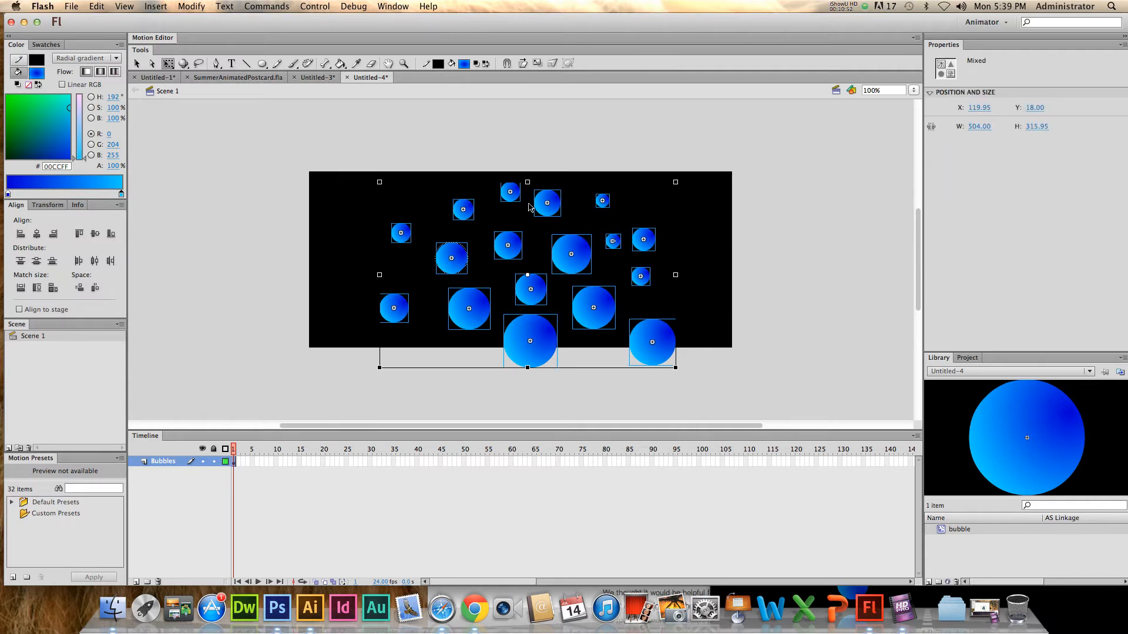
{"action": "left_click_drag", "start_coordinate": [513, 189], "coordinate": [508, 280]}
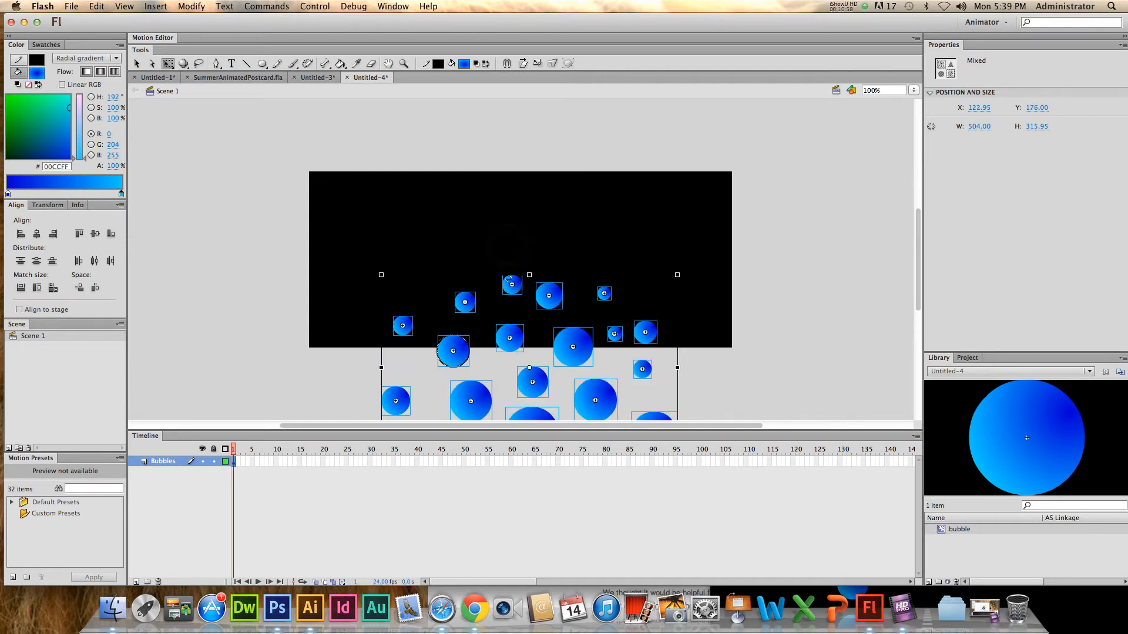
{"action": "left_click_drag", "start_coordinate": [917, 297], "coordinate": [917, 312]}
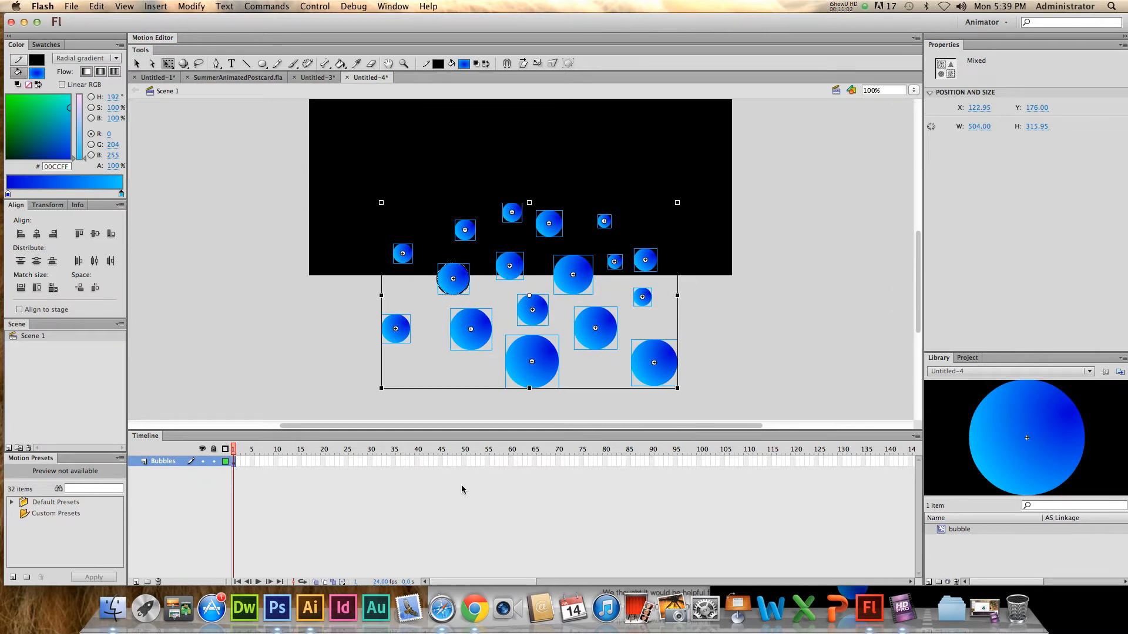
- Add a keyframe at frame 60 of the Bubbles layer and move all bubbles up to about X 81, Y -167
{"action": "left_click", "coordinate": [509, 466]}
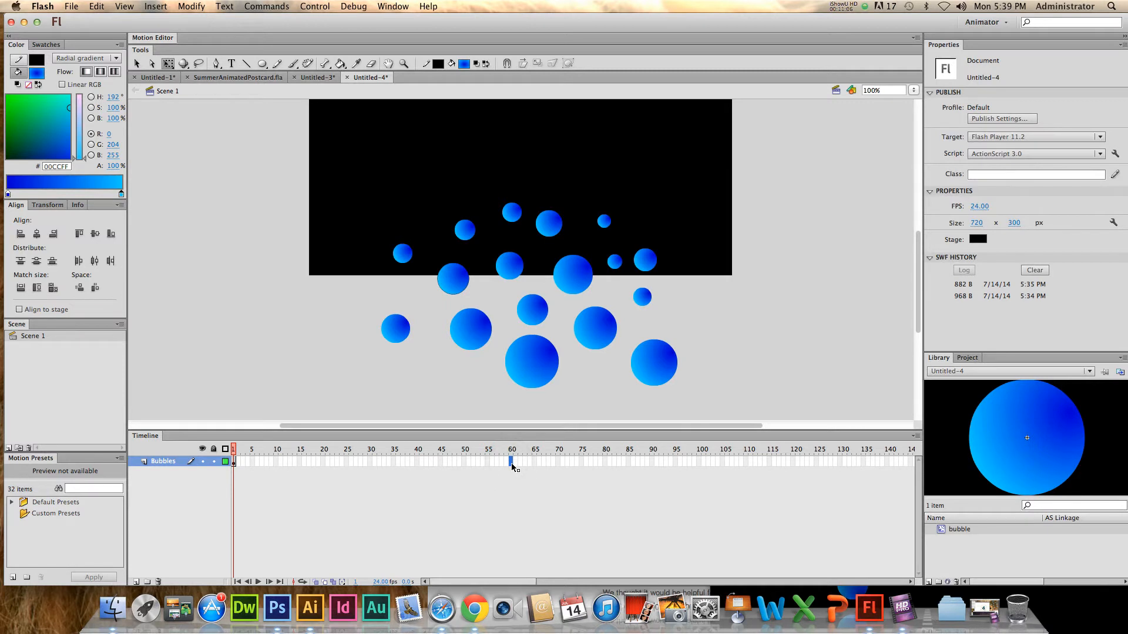
{"action": "key", "text": "F5"}
{"action": "left_click_drag", "start_coordinate": [541, 373], "coordinate": [520, 178]}
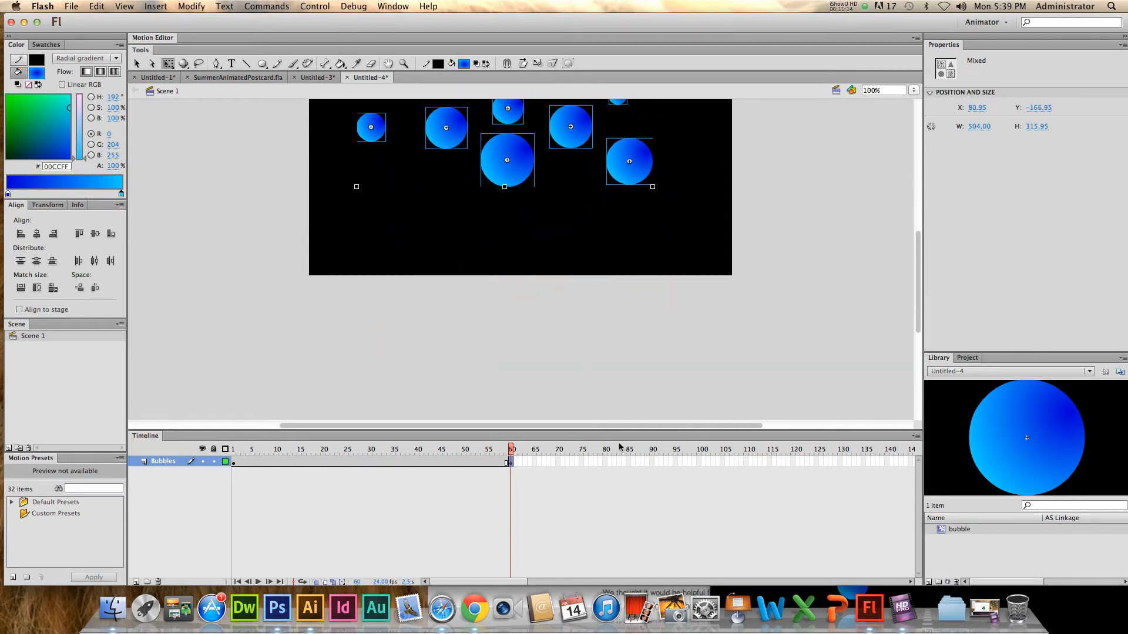
- Insert a keyframe at frame 29 and move the bubble group up and left to about X 45, Y 11
{"action": "left_click", "coordinate": [368, 463]}
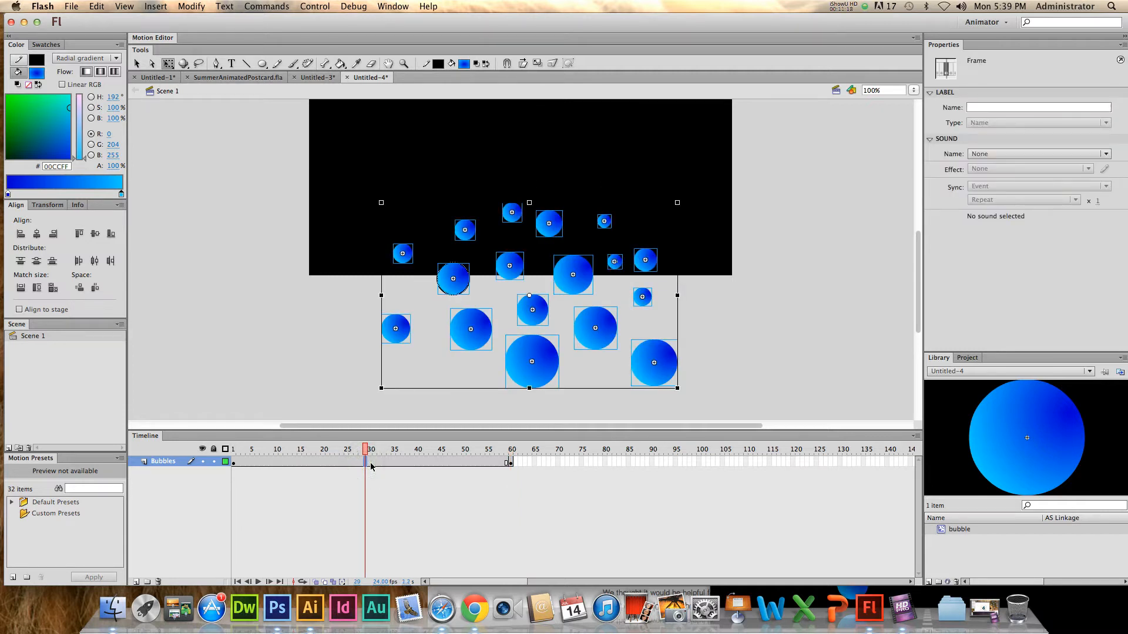
{"action": "key", "text": "F6"}
{"action": "left_click_drag", "start_coordinate": [544, 320], "coordinate": [497, 223]}
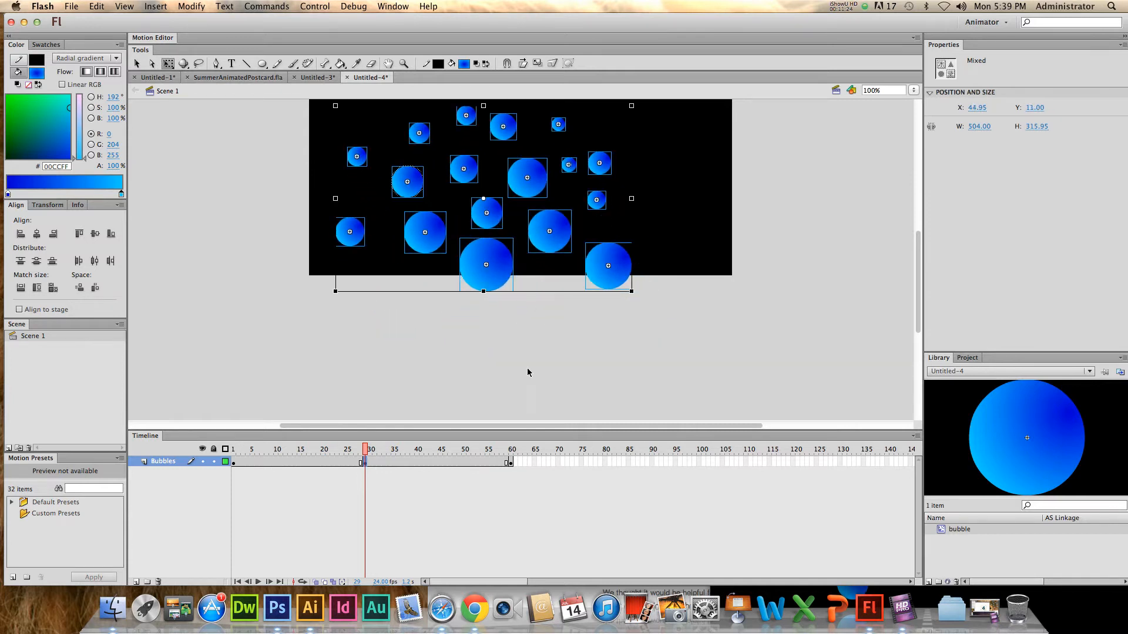
{"action": "left_click", "coordinate": [470, 513]}
{"action": "left_click", "coordinate": [242, 462]}
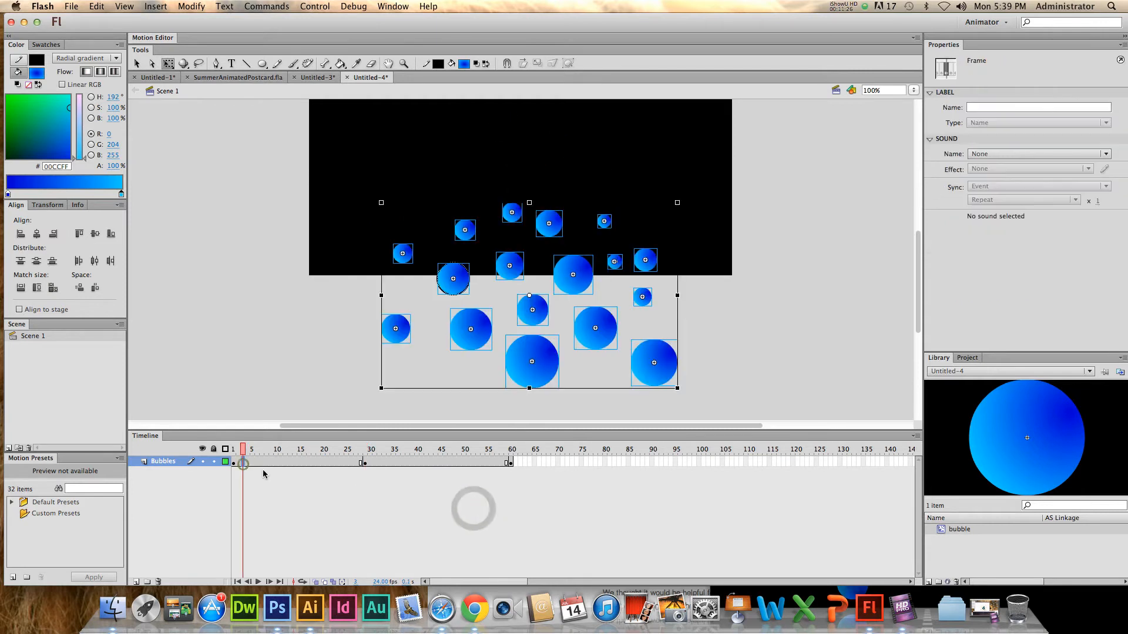
{"action": "left_click", "coordinate": [264, 488]}
{"action": "left_click", "coordinate": [226, 461]}
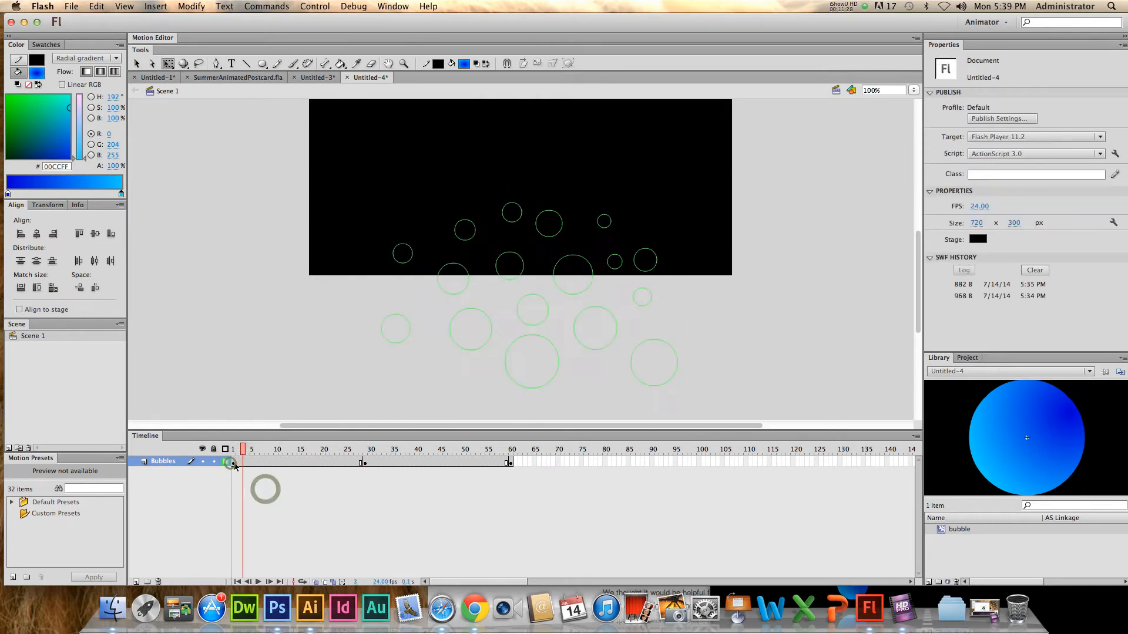
{"action": "left_click", "coordinate": [234, 463]}
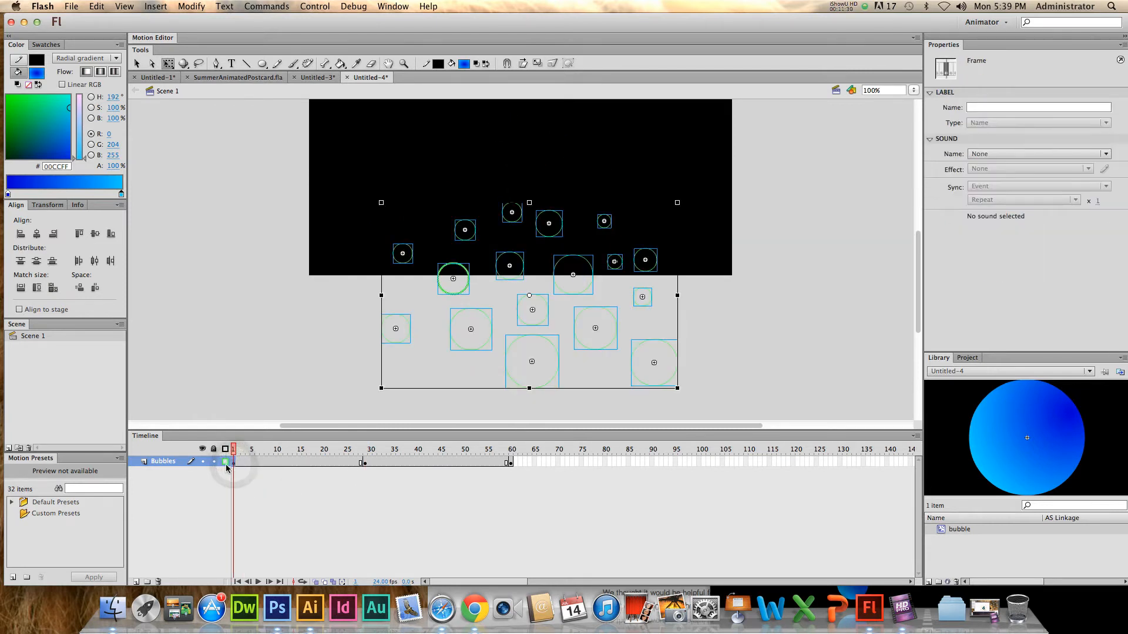
{"action": "left_click", "coordinate": [225, 462]}
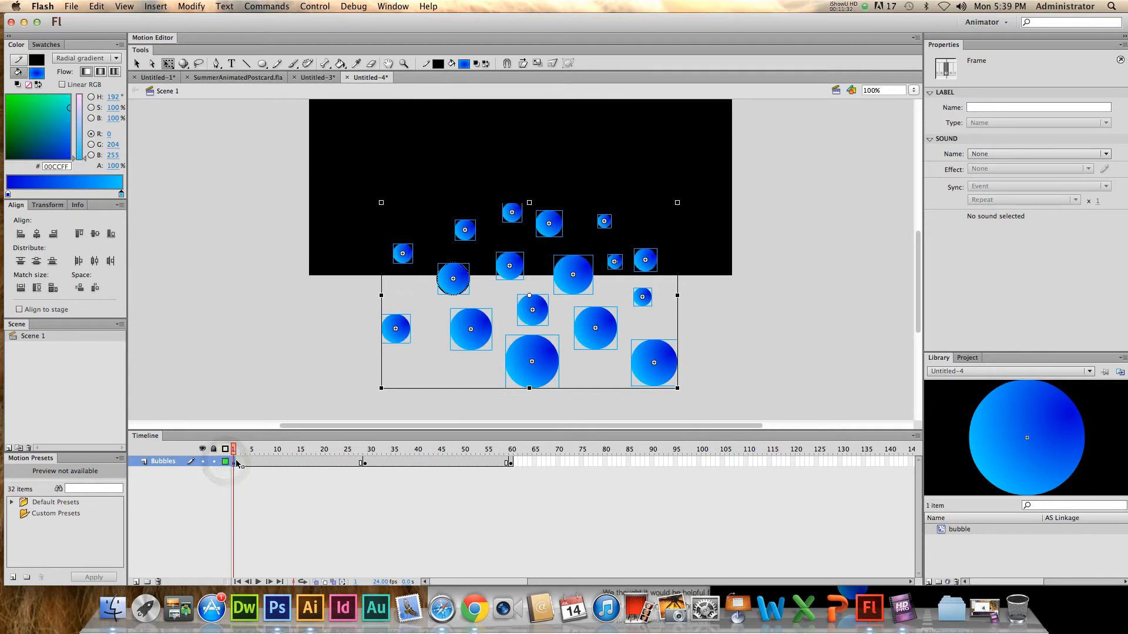
- Apply a classic tween across frames 1 to 60 of the Bubbles layer
{"action": "left_click", "coordinate": [511, 462]}
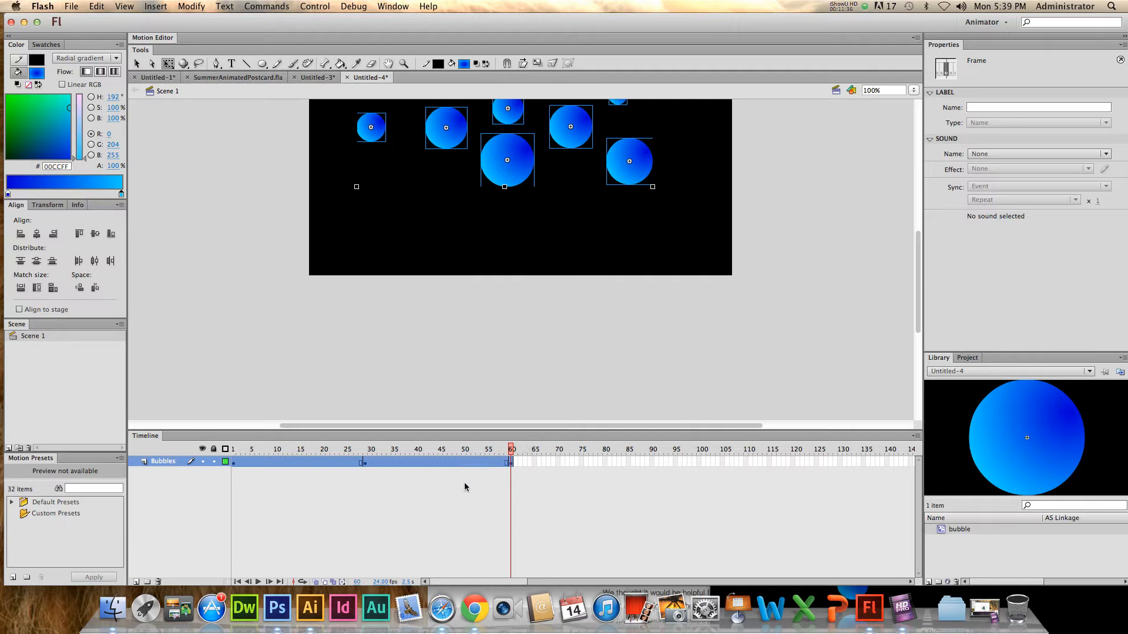
{"action": "right_click", "coordinate": [458, 466]}
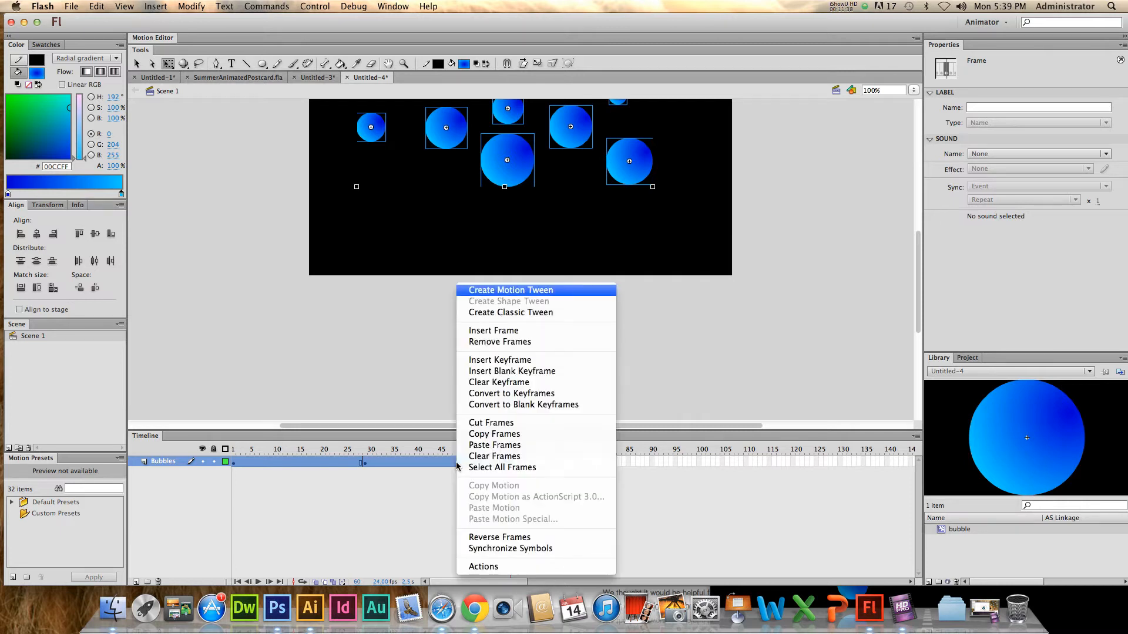
{"action": "left_click", "coordinate": [523, 312]}
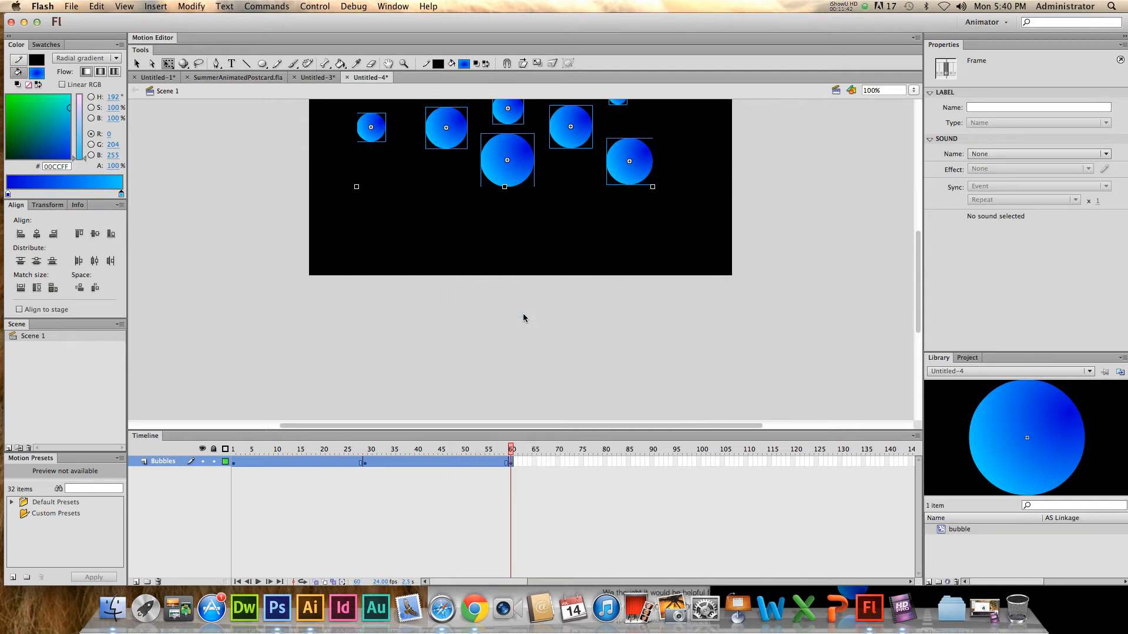
{"action": "left_click_drag", "start_coordinate": [475, 450], "coordinate": [234, 465]}
{"action": "left_click", "coordinate": [233, 463]}
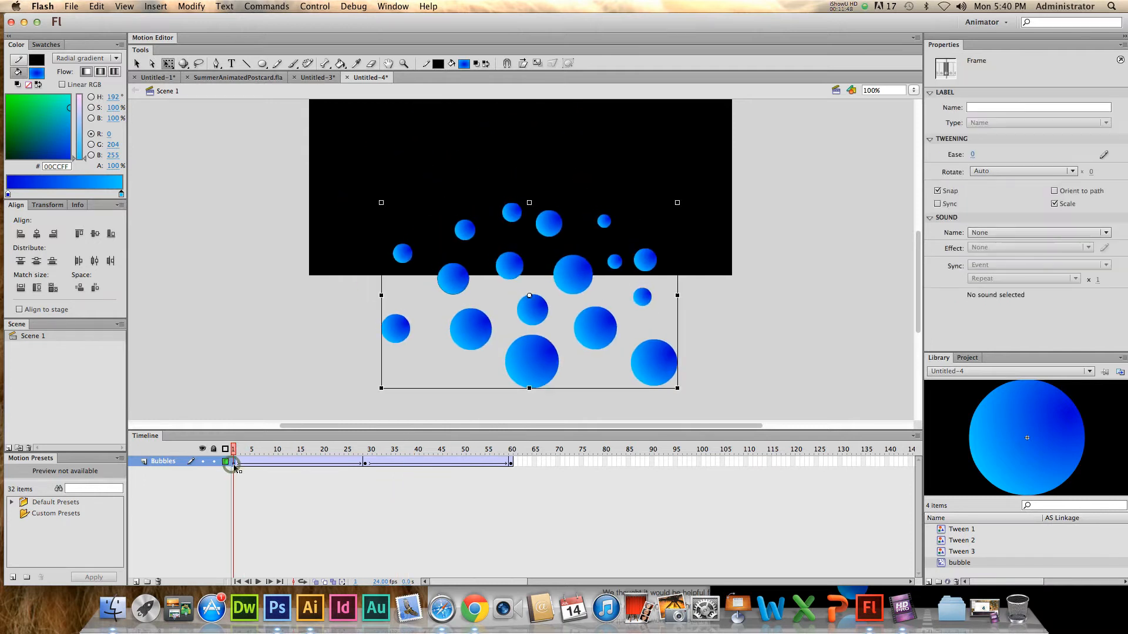
{"action": "left_click", "coordinate": [512, 463]}
{"action": "right_click", "coordinate": [471, 460]}
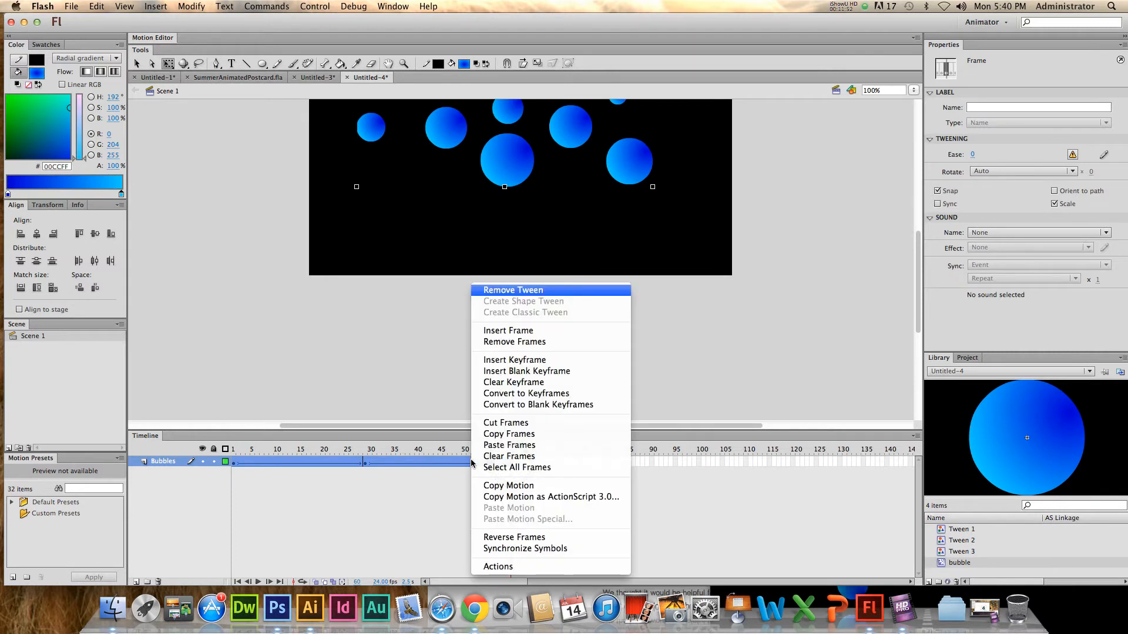
{"action": "left_click", "coordinate": [408, 552]}
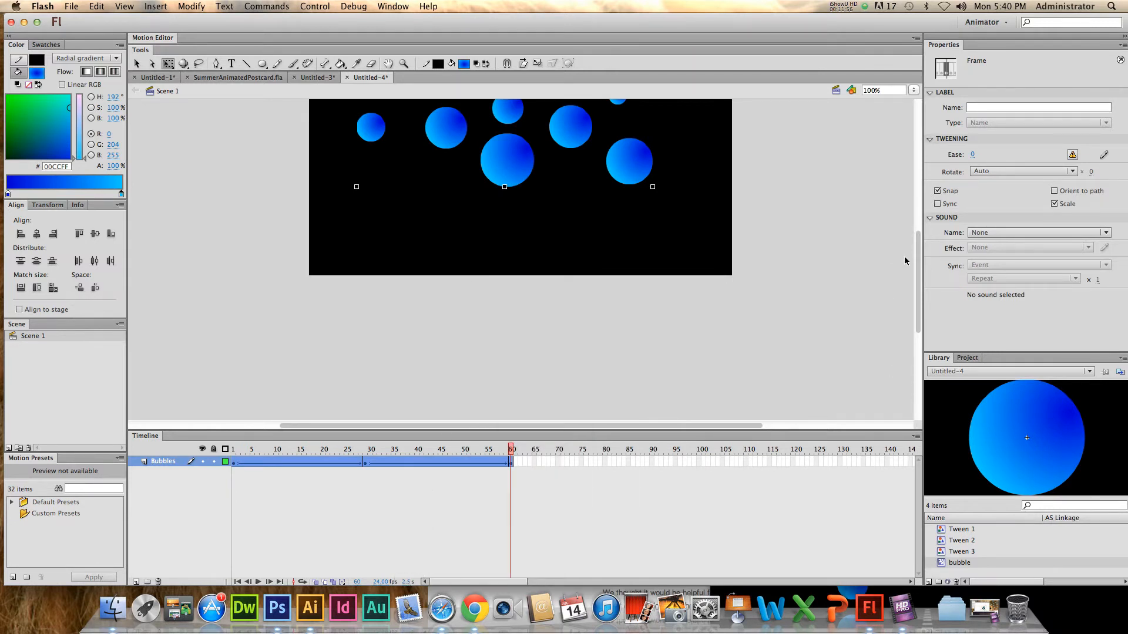
- Return the playhead to frame 1, test the movie in Flash Professional, and close the preview once it has played
{"action": "left_click_drag", "start_coordinate": [918, 253], "coordinate": [918, 229]}
{"action": "left_click_drag", "start_coordinate": [242, 449], "coordinate": [170, 425]}
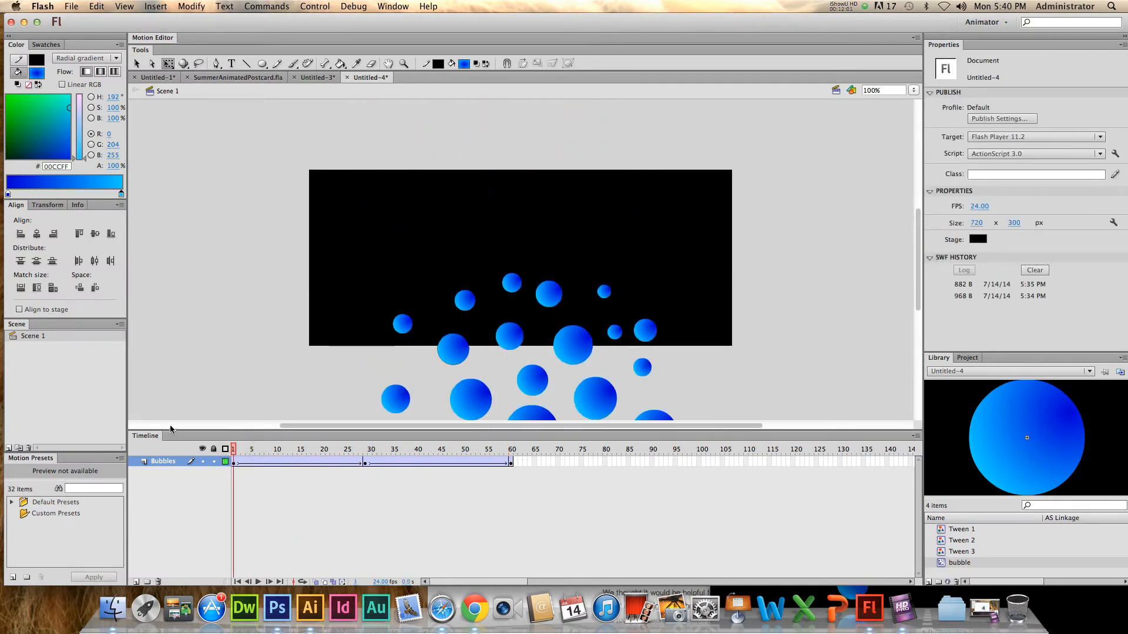
{"action": "left_click", "coordinate": [315, 6]}
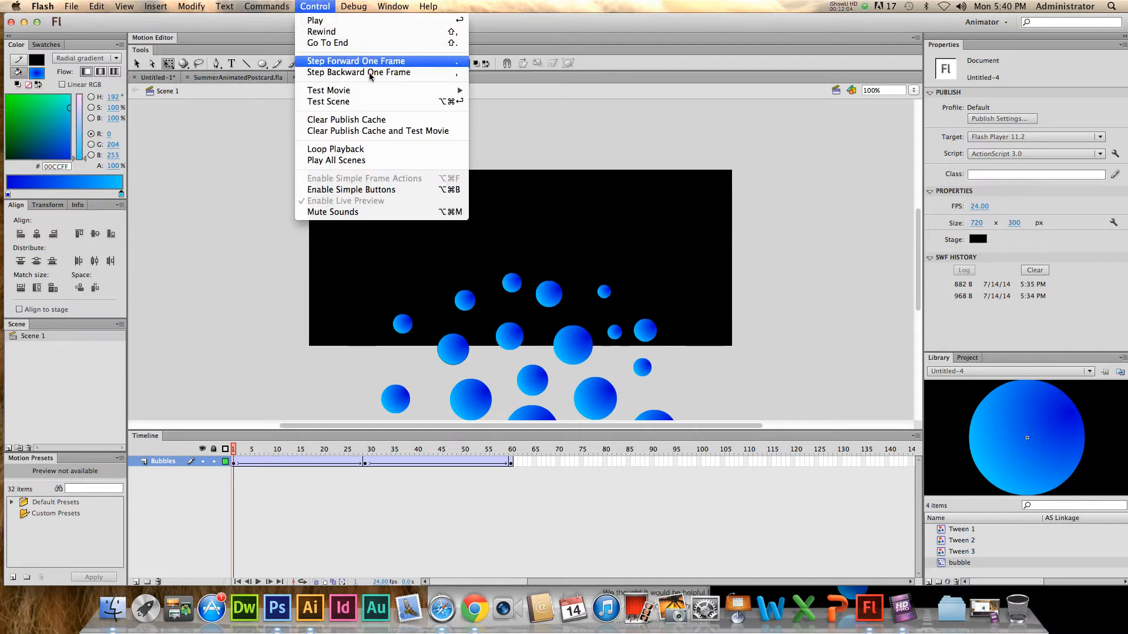
{"action": "mouse_move", "coordinate": [383, 92]}
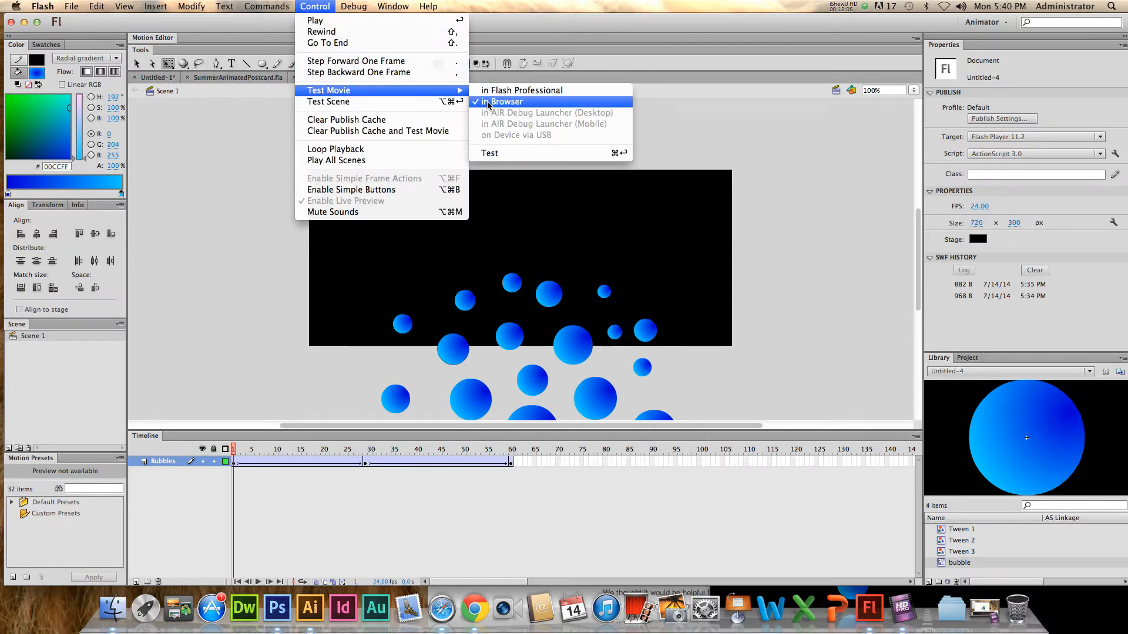
{"action": "left_click", "coordinate": [506, 92]}
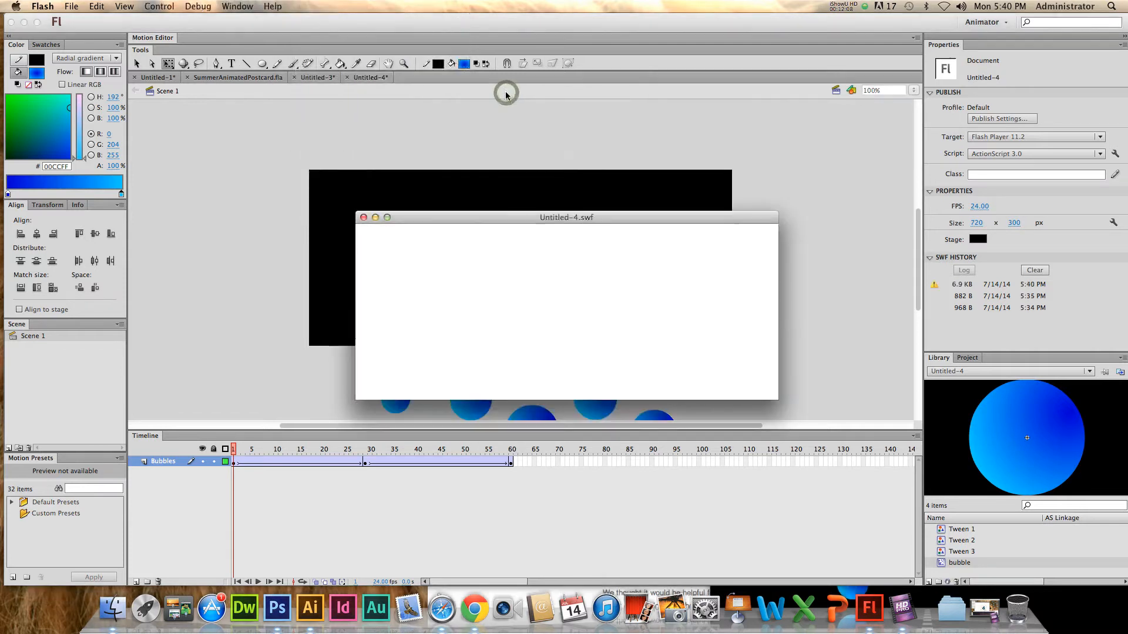
{"action": "left_click_drag", "start_coordinate": [526, 218], "coordinate": [455, 124]}
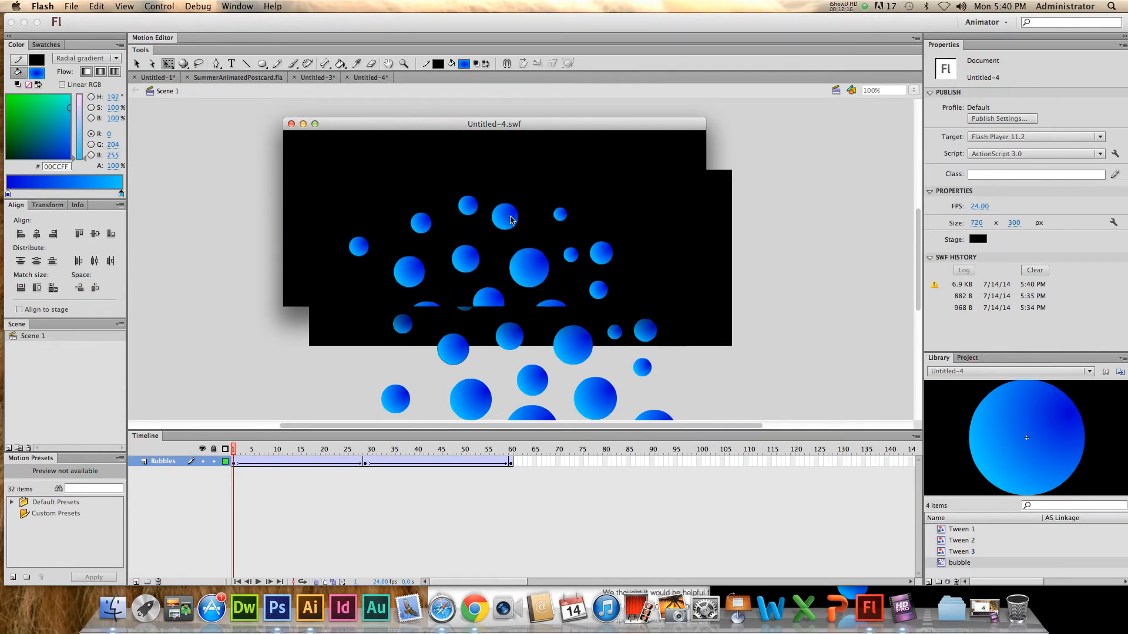
{"action": "left_click", "coordinate": [292, 125]}
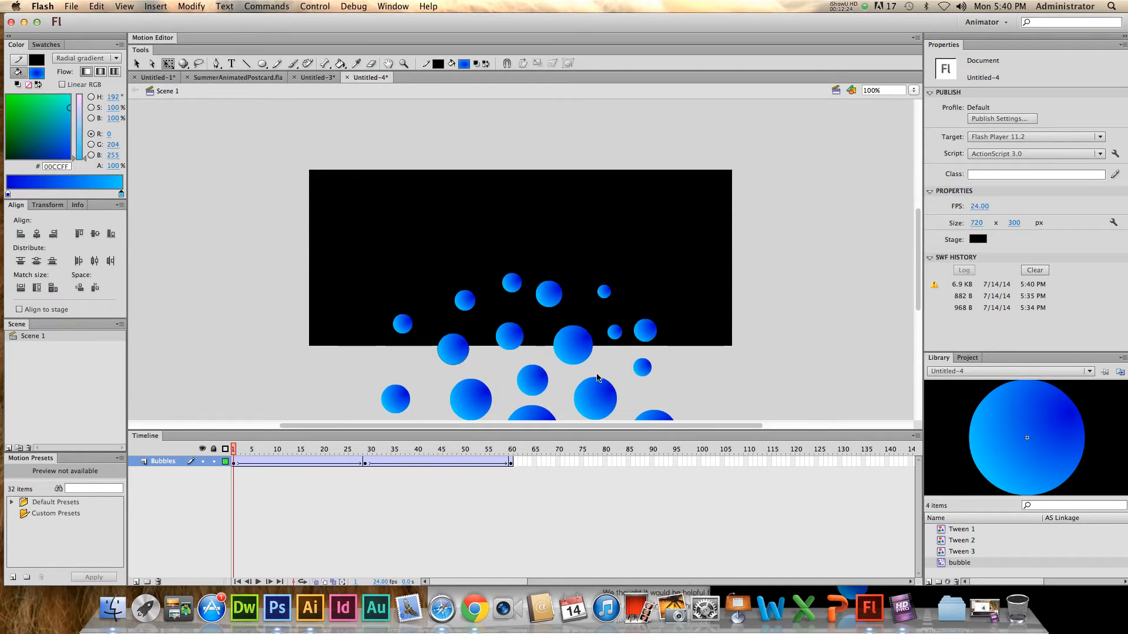
- Open the bubble symbol inside Tween 1 for editing and remove the frames after frame 1 from its Layer 1
{"action": "left_click", "coordinate": [308, 486]}
{"action": "double_click", "coordinate": [468, 417]}
{"action": "double_click", "coordinate": [482, 392]}
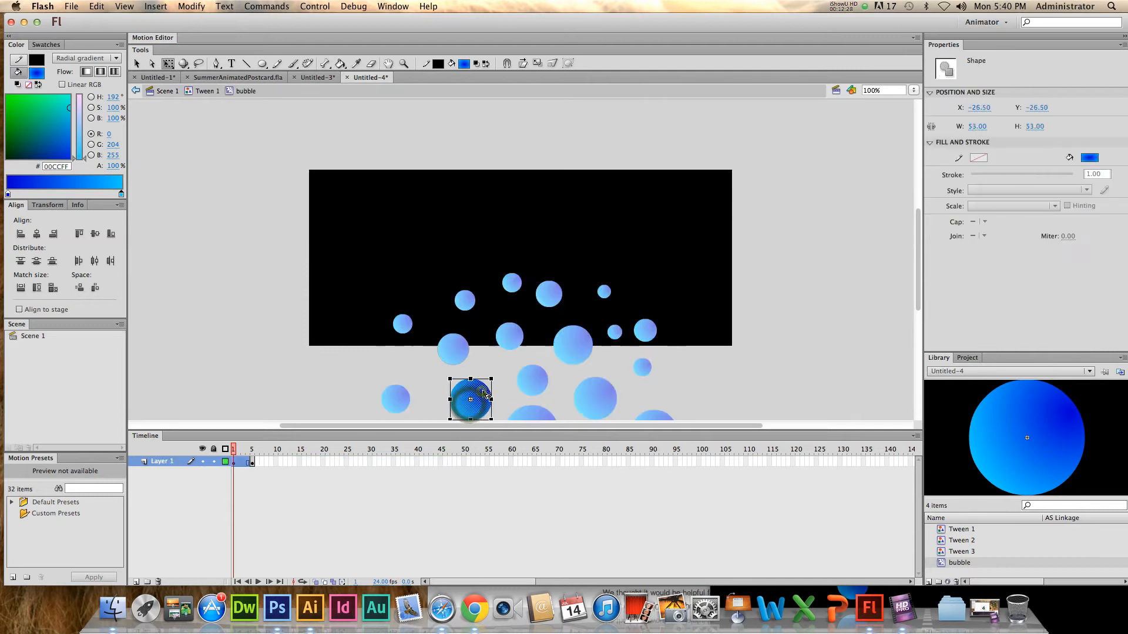
{"action": "mouse_move", "coordinate": [233, 449]}
{"action": "left_mouse_down"}
{"action": "mouse_move", "coordinate": [262, 456]}
{"action": "mouse_move", "coordinate": [235, 456]}
{"action": "left_mouse_up"}
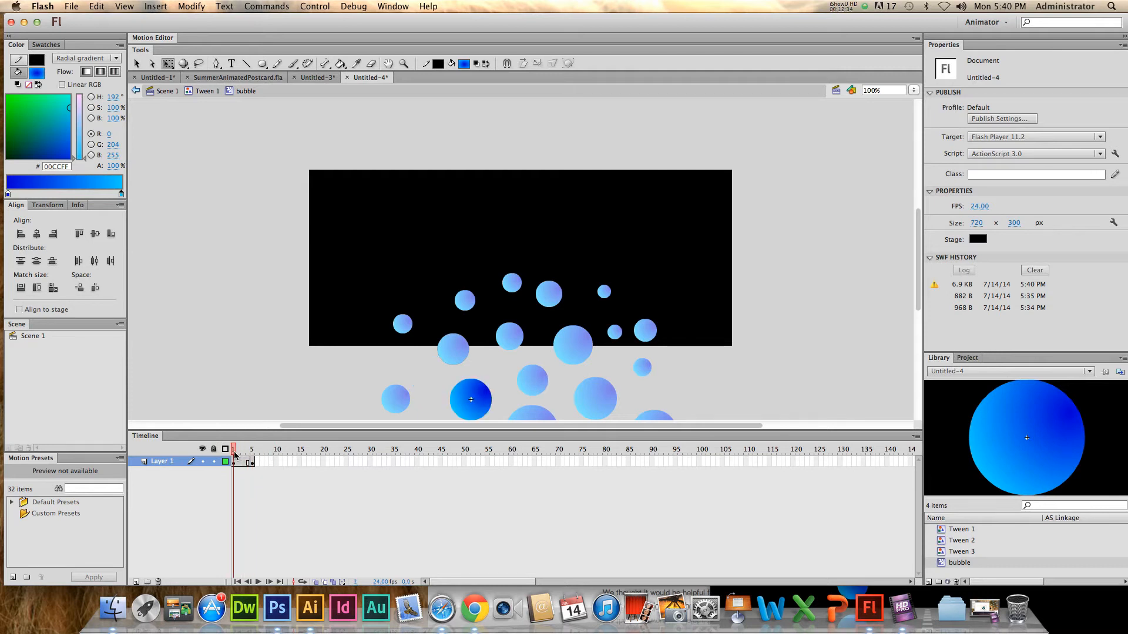
{"action": "left_click", "coordinate": [237, 463]}
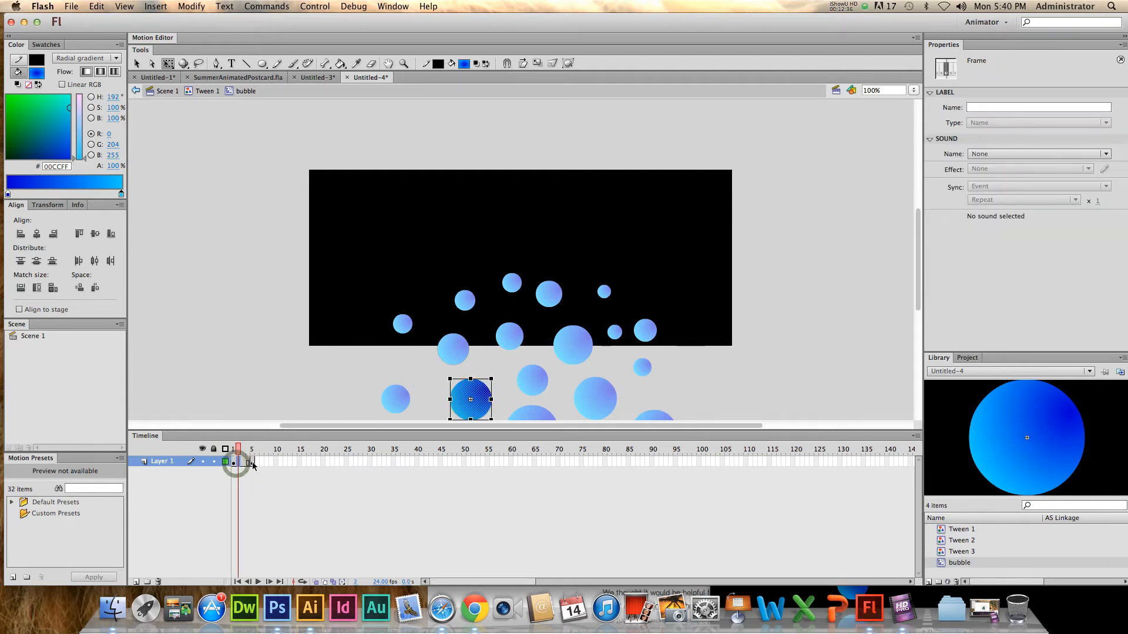
{"action": "left_click", "coordinate": [251, 463]}
{"action": "right_click", "coordinate": [246, 463]}
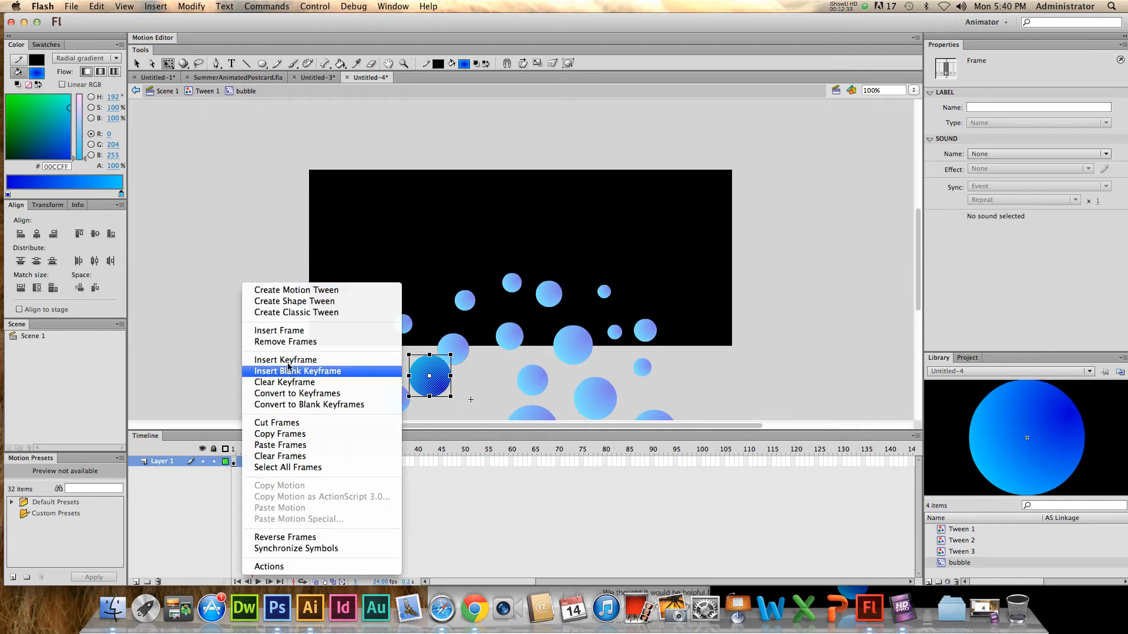
{"action": "left_click", "coordinate": [295, 347]}
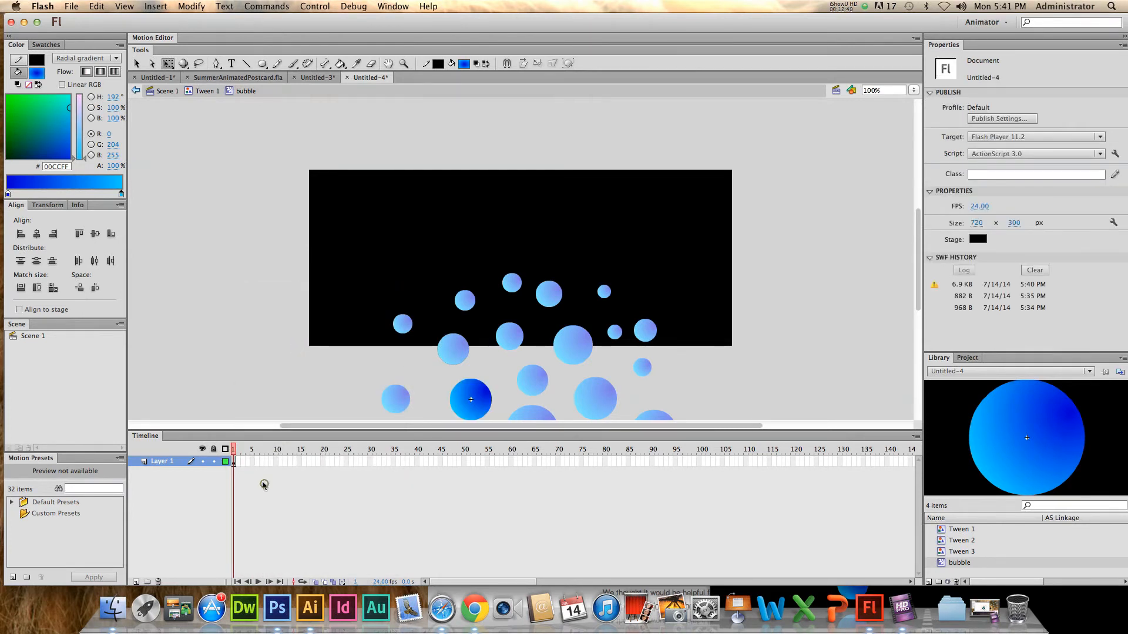
- Insert a new keyframe at frame 5 of the bubble symbol's Layer 1
{"action": "left_click", "coordinate": [253, 463]}
{"action": "key", "text": "F6"}
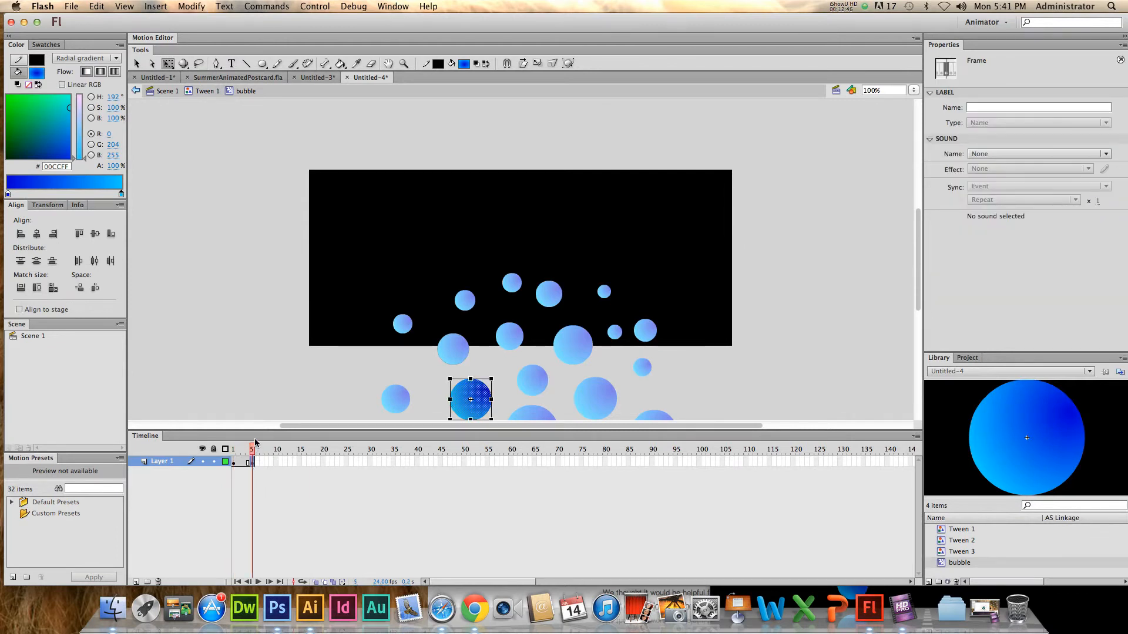
{"action": "left_click", "coordinate": [251, 449]}
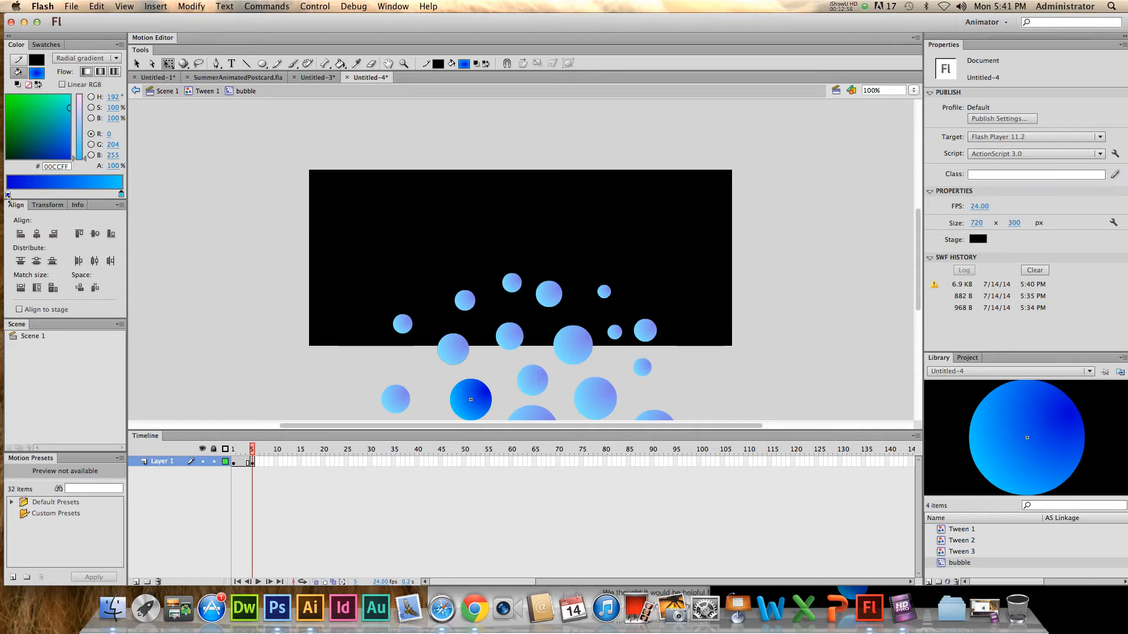
- Recolor the radial gradient fill, setting its first color stop to #9933FF and its last stop to #0066FF
{"action": "left_click", "coordinate": [8, 195]}
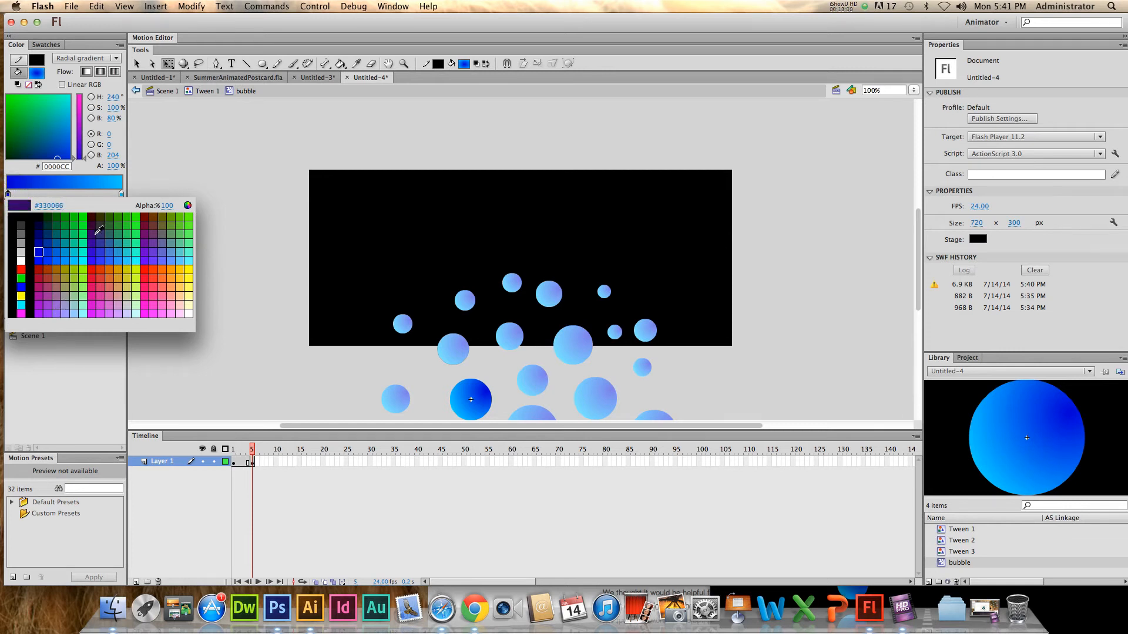
{"action": "left_click", "coordinate": [48, 313]}
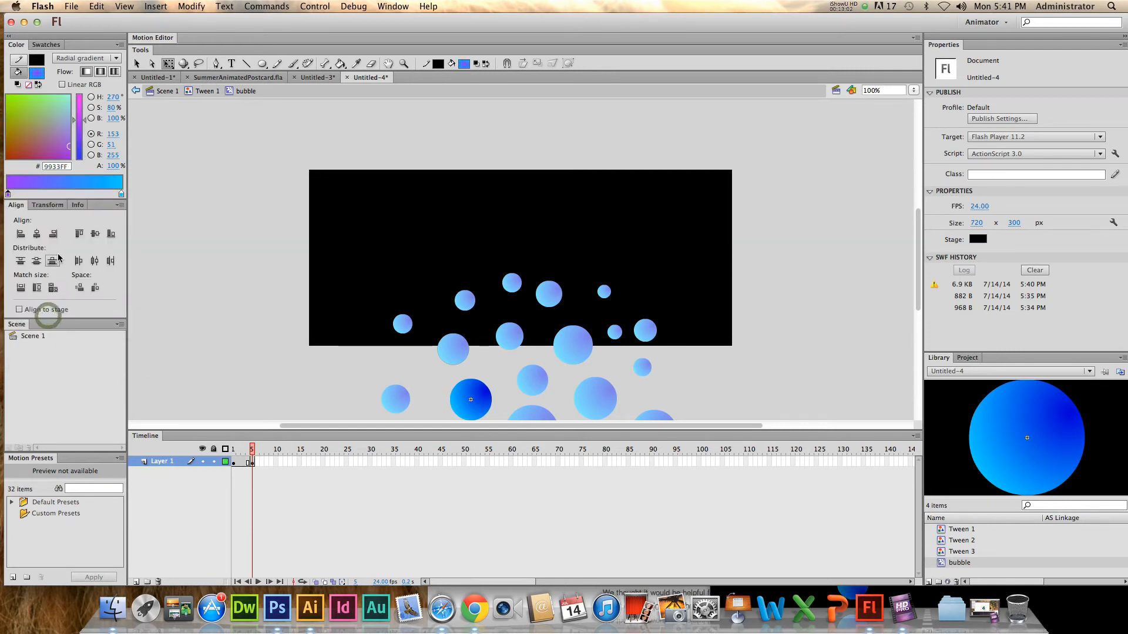
{"action": "double_click", "coordinate": [121, 194]}
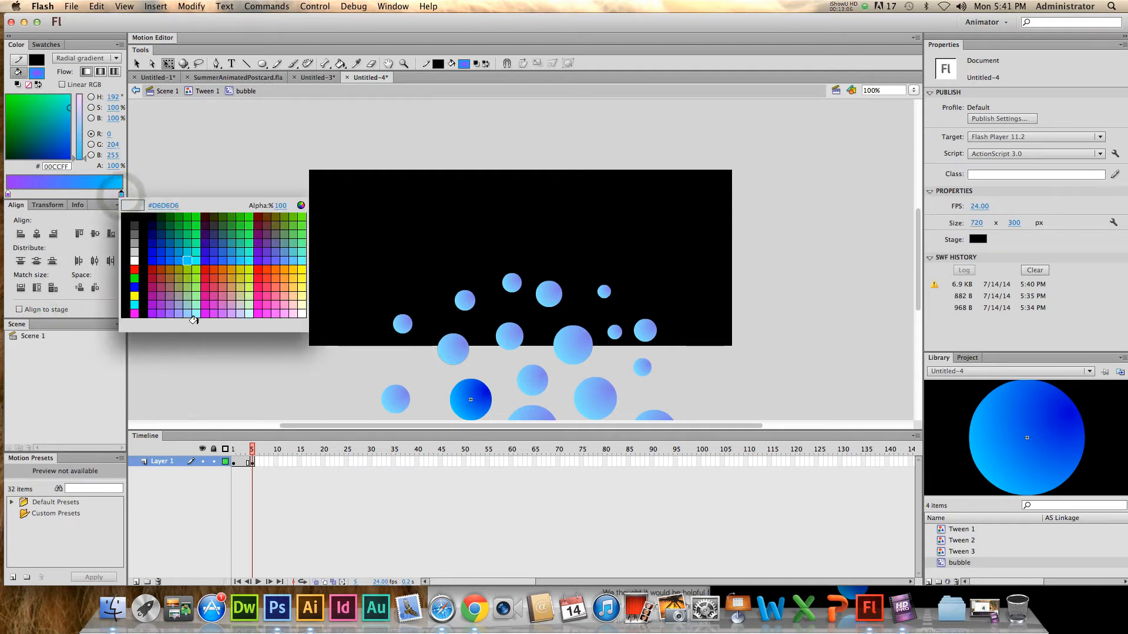
{"action": "left_click", "coordinate": [171, 264]}
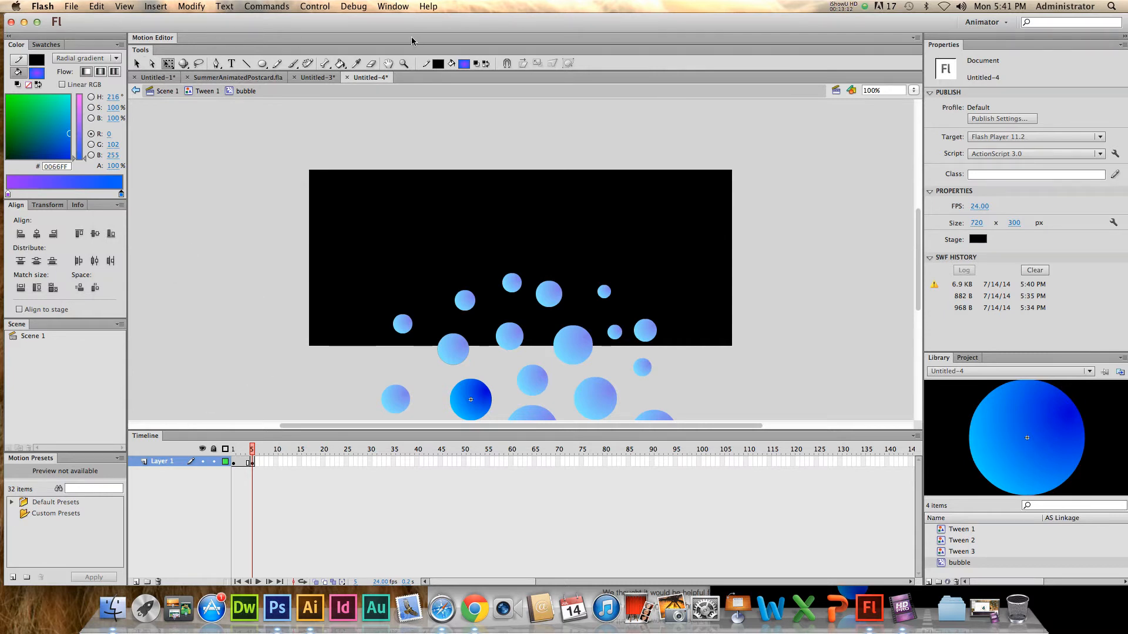
- Fill the bubble shape at frame 5 with the purple-to-blue radial gradient using the Paint Bucket
{"action": "left_click", "coordinate": [253, 464]}
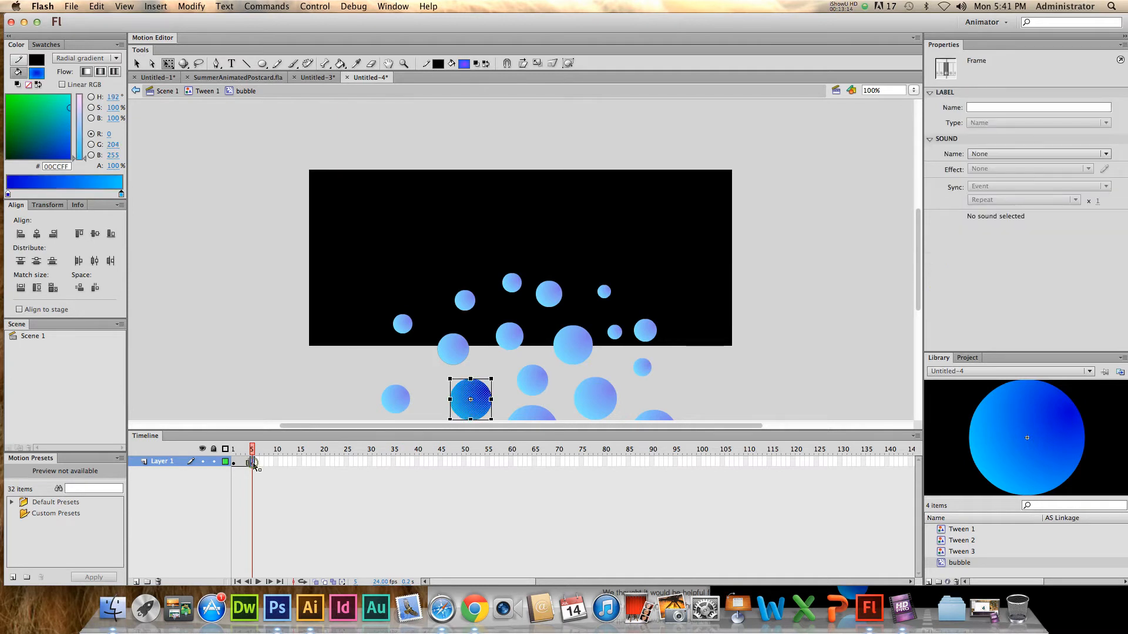
{"action": "left_click", "coordinate": [341, 63]}
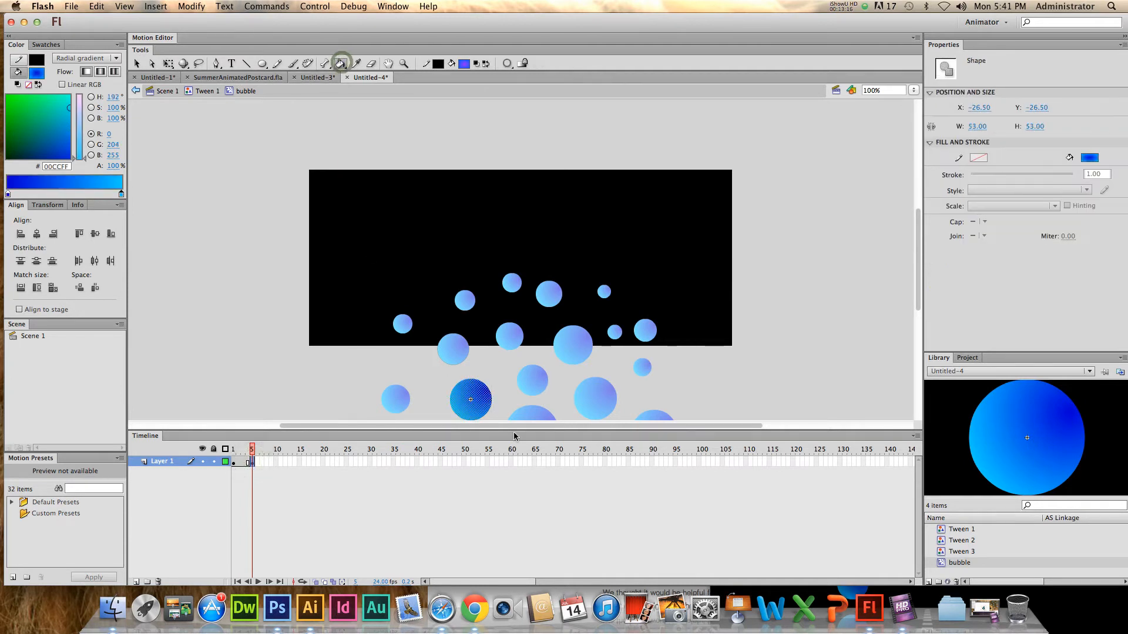
{"action": "left_click", "coordinate": [474, 399]}
{"action": "mouse_move", "coordinate": [251, 448]}
{"action": "left_mouse_down"}
{"action": "mouse_move", "coordinate": [234, 447]}
{"action": "mouse_move", "coordinate": [253, 448]}
{"action": "left_mouse_up"}
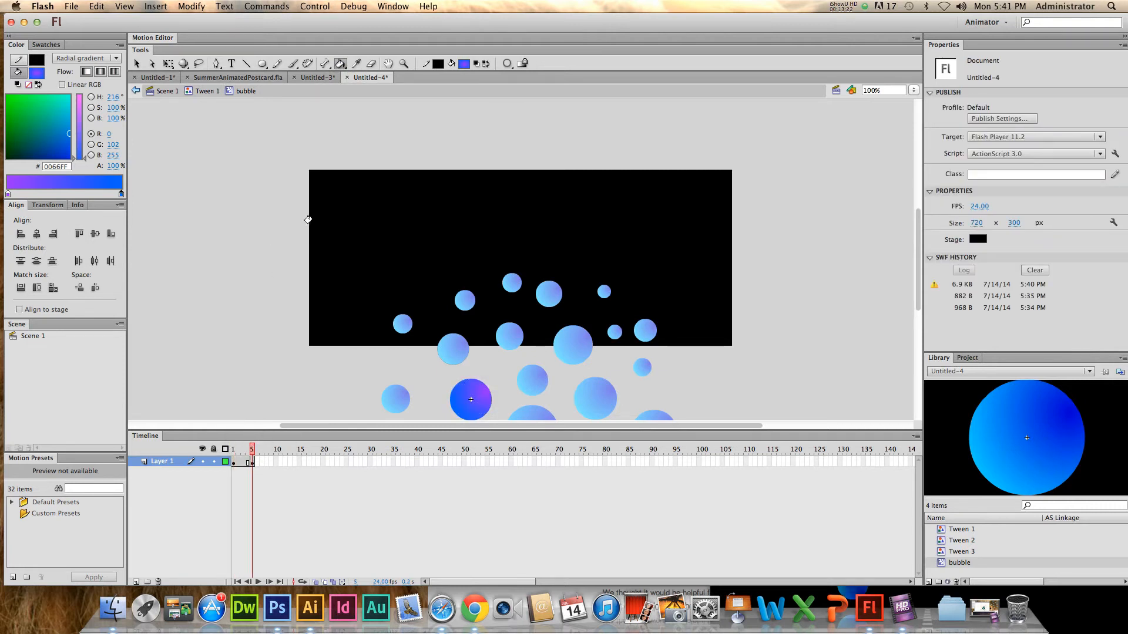
- Return to Scene 1, test the movie in the browser to watch the bubbles change color, and come back to Flash
{"action": "left_click", "coordinate": [168, 91]}
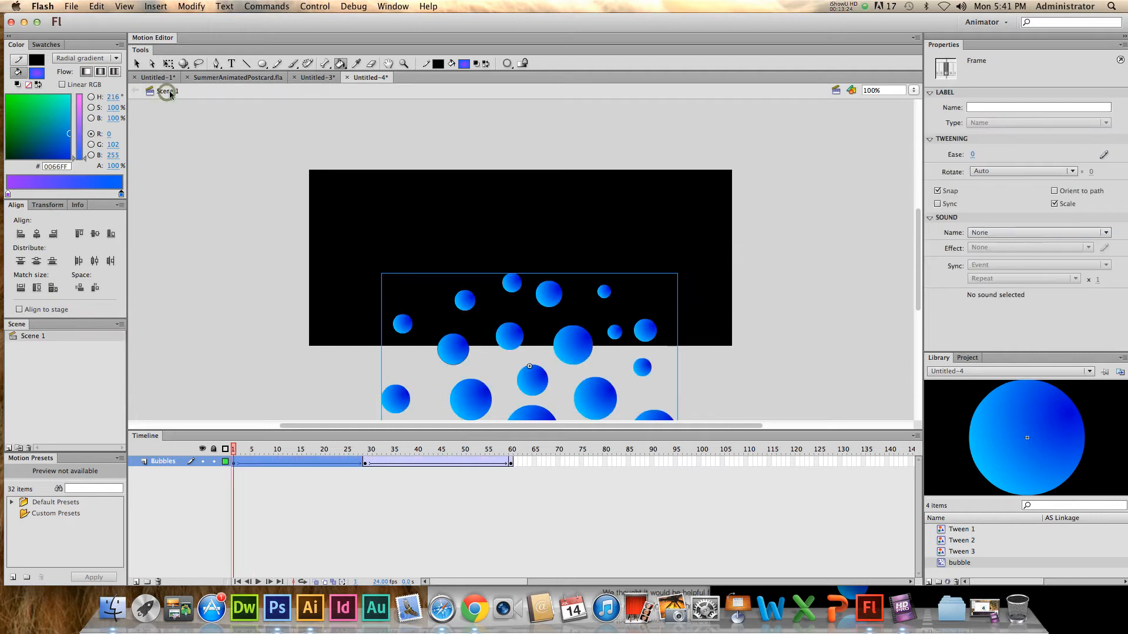
{"action": "left_click", "coordinate": [315, 7]}
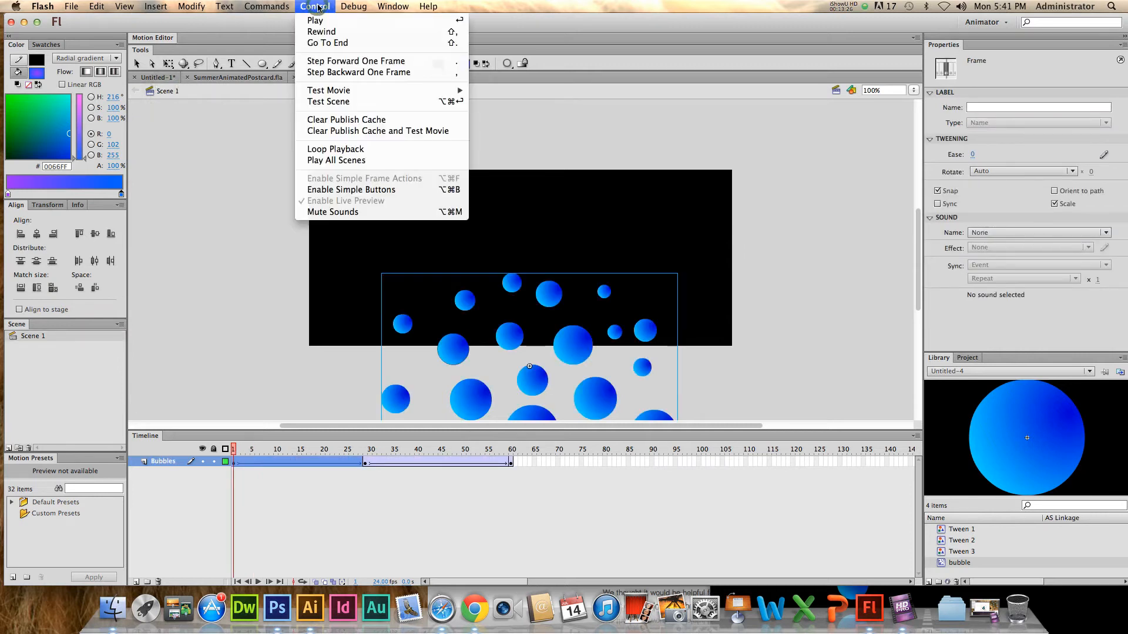
{"action": "left_click", "coordinate": [321, 32]}
{"action": "left_click", "coordinate": [319, 8]}
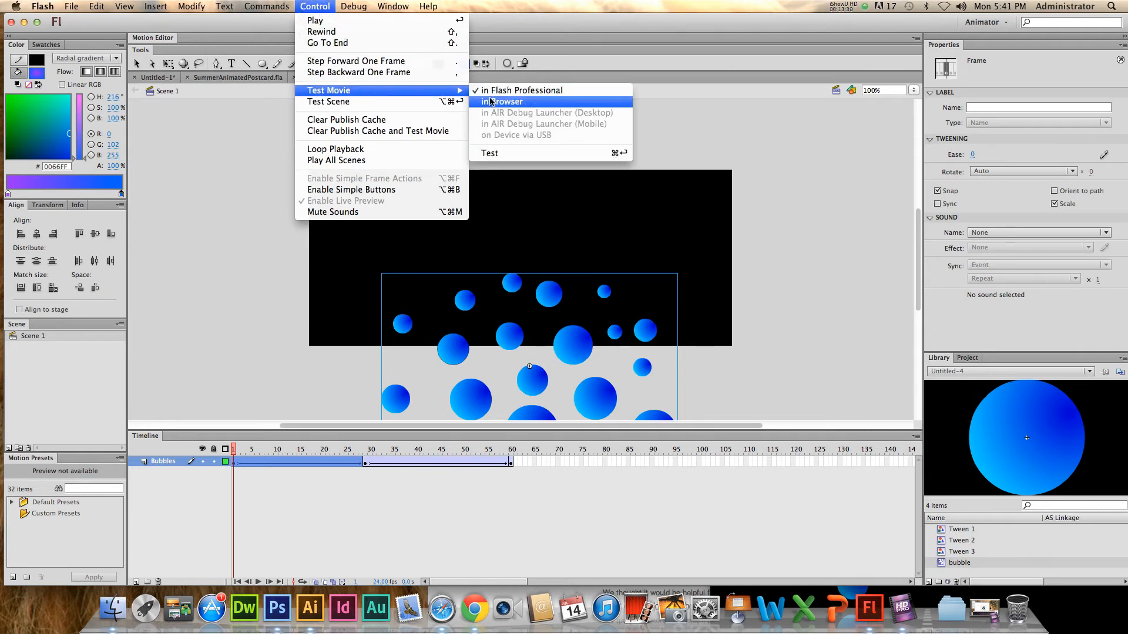
{"action": "left_click", "coordinate": [490, 103]}
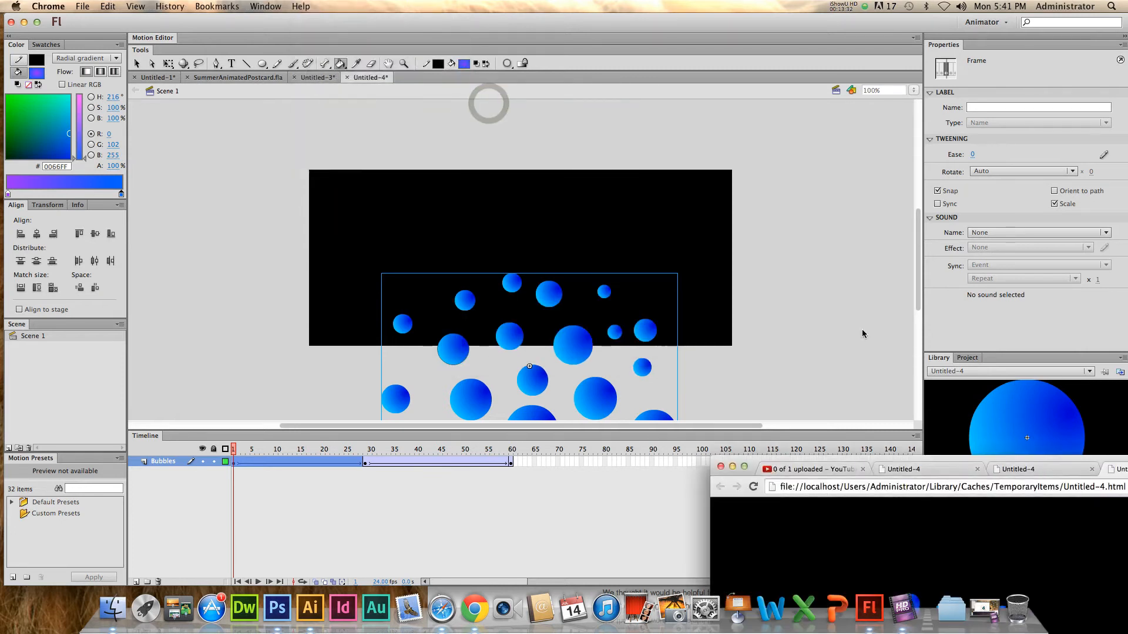
{"action": "left_click_drag", "start_coordinate": [897, 463], "coordinate": [413, 109]}
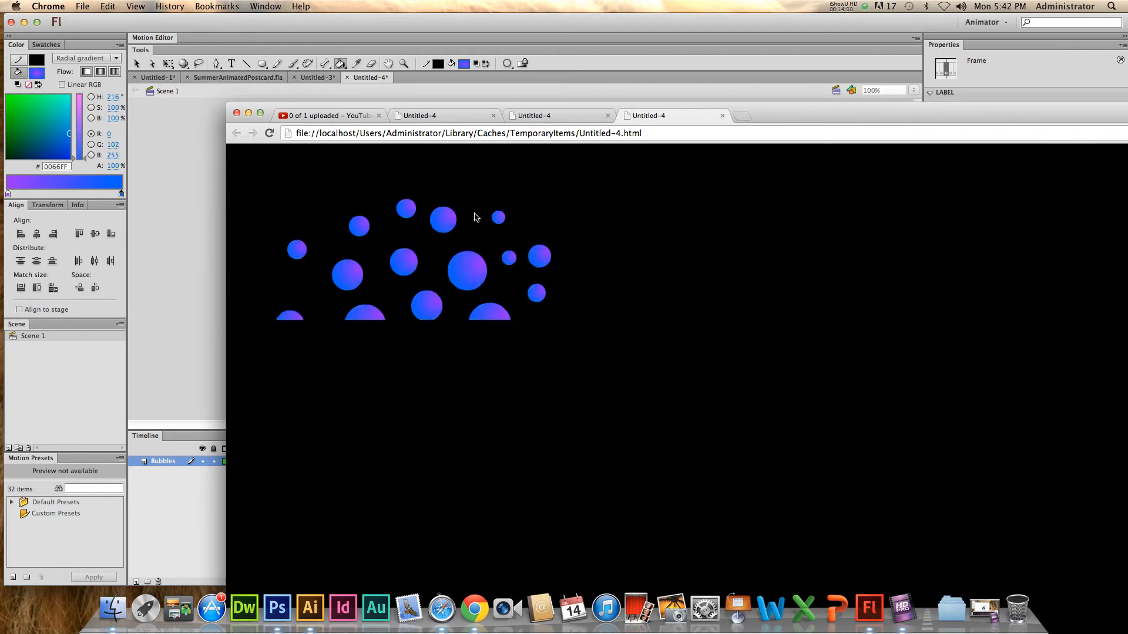
{"action": "left_click_drag", "start_coordinate": [316, 108], "coordinate": [938, 538]}
{"action": "left_click", "coordinate": [323, 511]}
- Insert a keyframe at frame 5 of the Bubbles layer in Scene 1
{"action": "left_click_drag", "start_coordinate": [257, 446], "coordinate": [283, 454]}
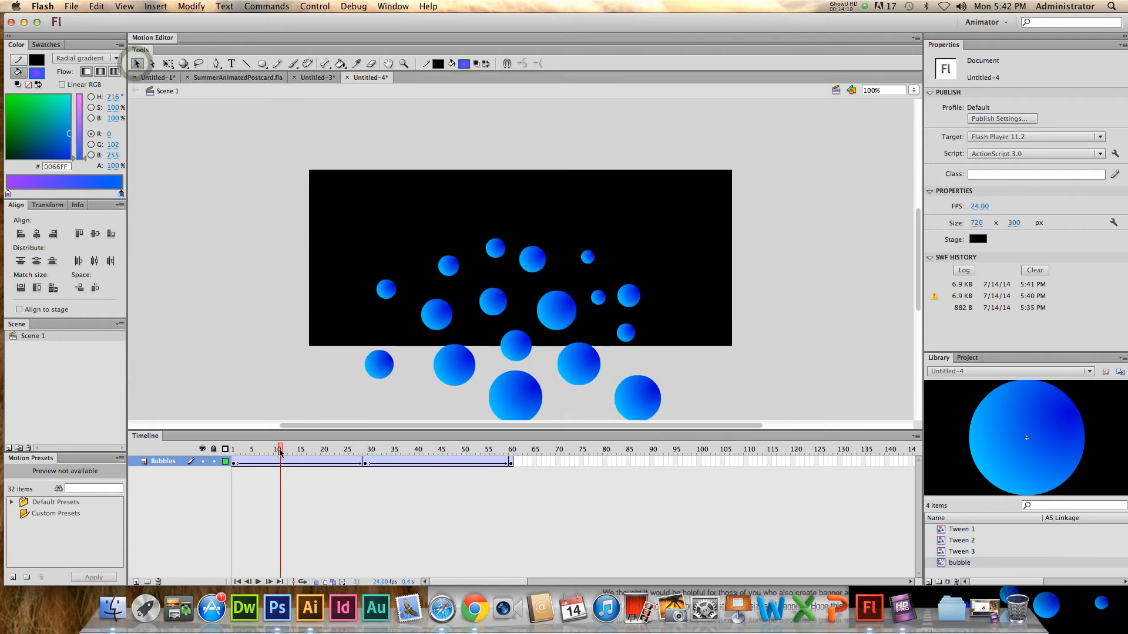
{"action": "left_click_drag", "start_coordinate": [279, 450], "coordinate": [248, 452]}
{"action": "left_click", "coordinate": [252, 462]}
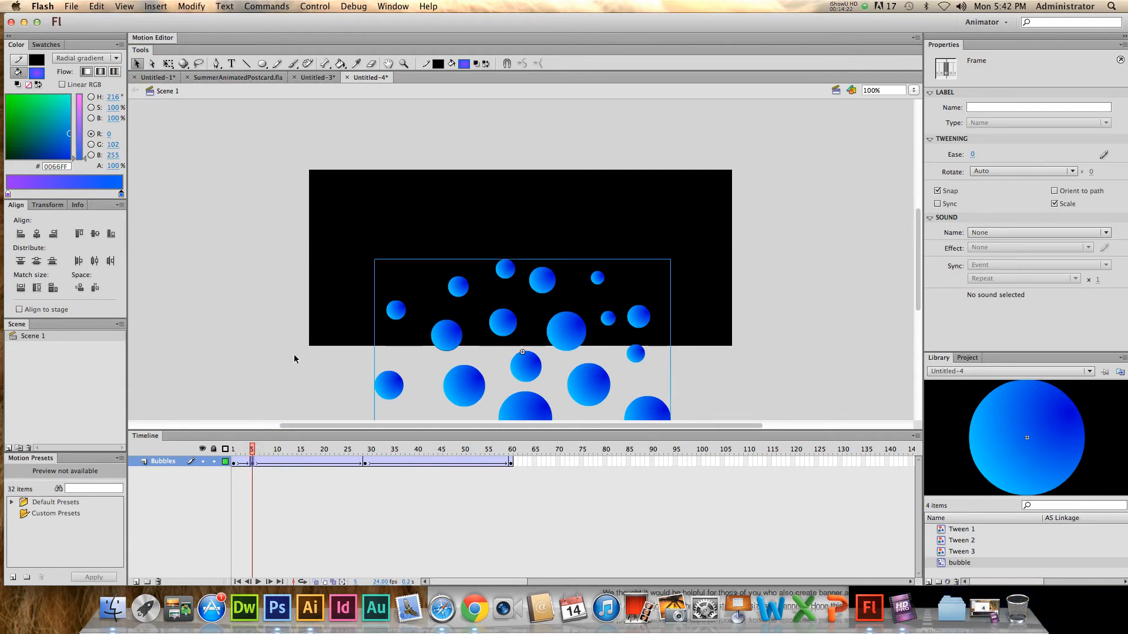
- Open the Tween 1 bubble group for editing and insert a keyframe at frame 5 of its Layer 1
{"action": "double_click", "coordinate": [393, 386]}
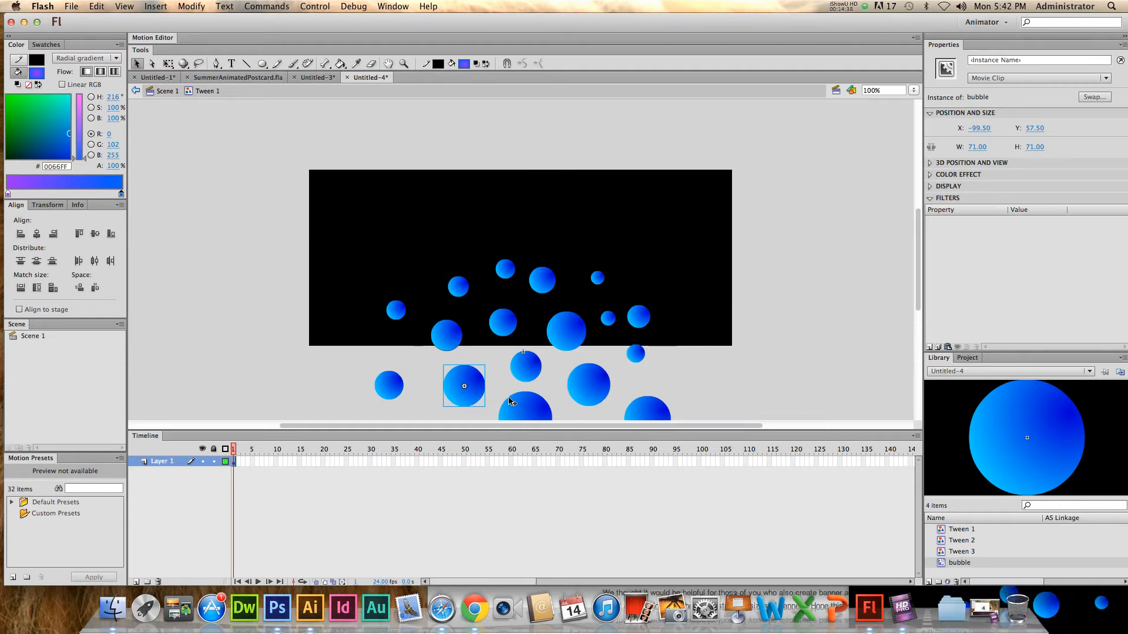
{"action": "left_click", "coordinate": [253, 467]}
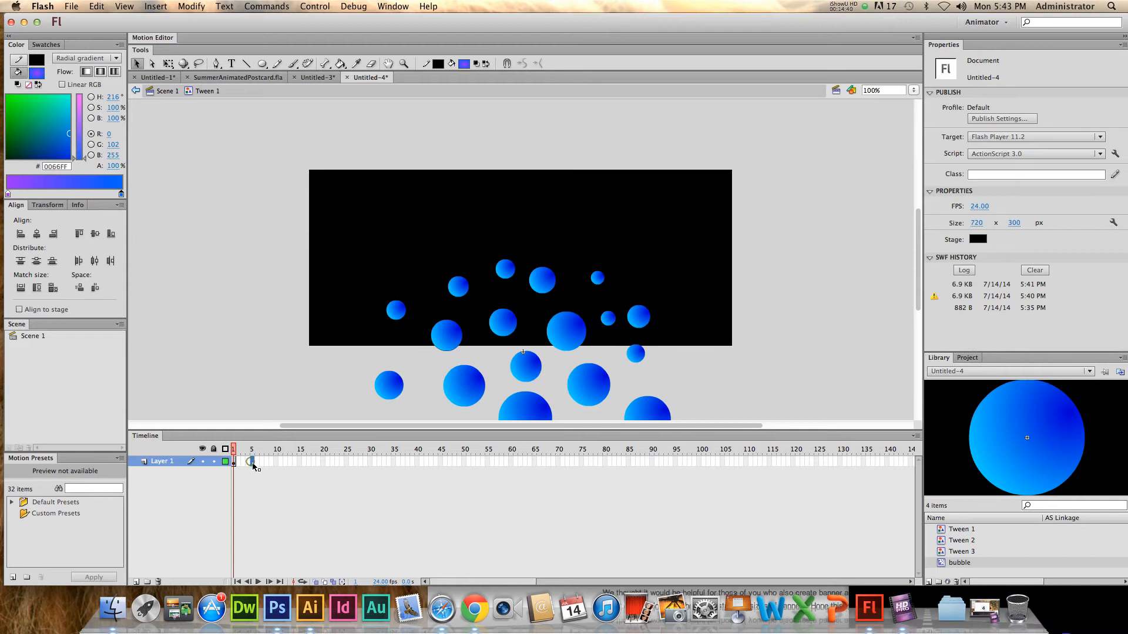
{"action": "left_click", "coordinate": [253, 461]}
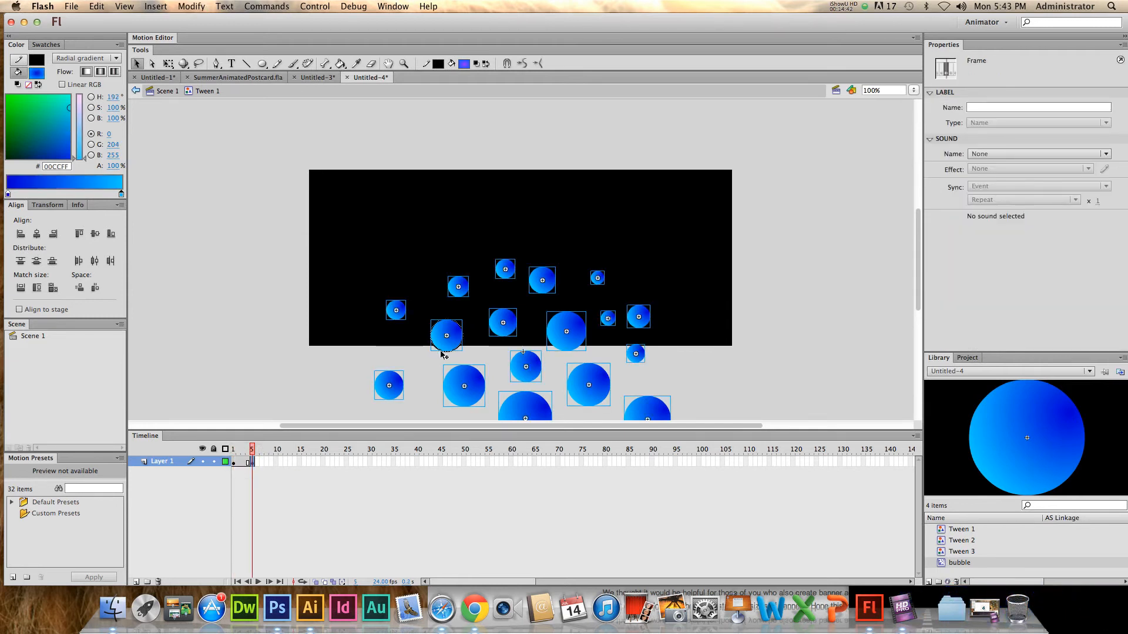
- Open the large bubble below the stage for editing and shift its purple shape slightly left at frame 5
{"action": "left_click", "coordinate": [414, 408]}
{"action": "double_click", "coordinate": [474, 387]}
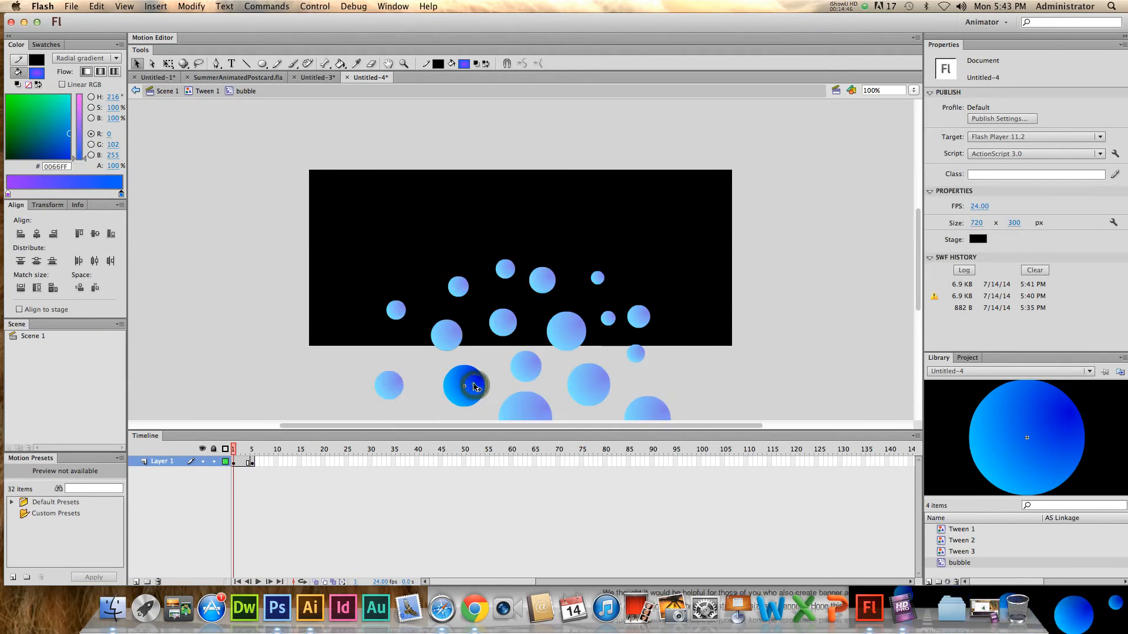
{"action": "left_click", "coordinate": [434, 365]}
{"action": "left_click", "coordinate": [253, 462]}
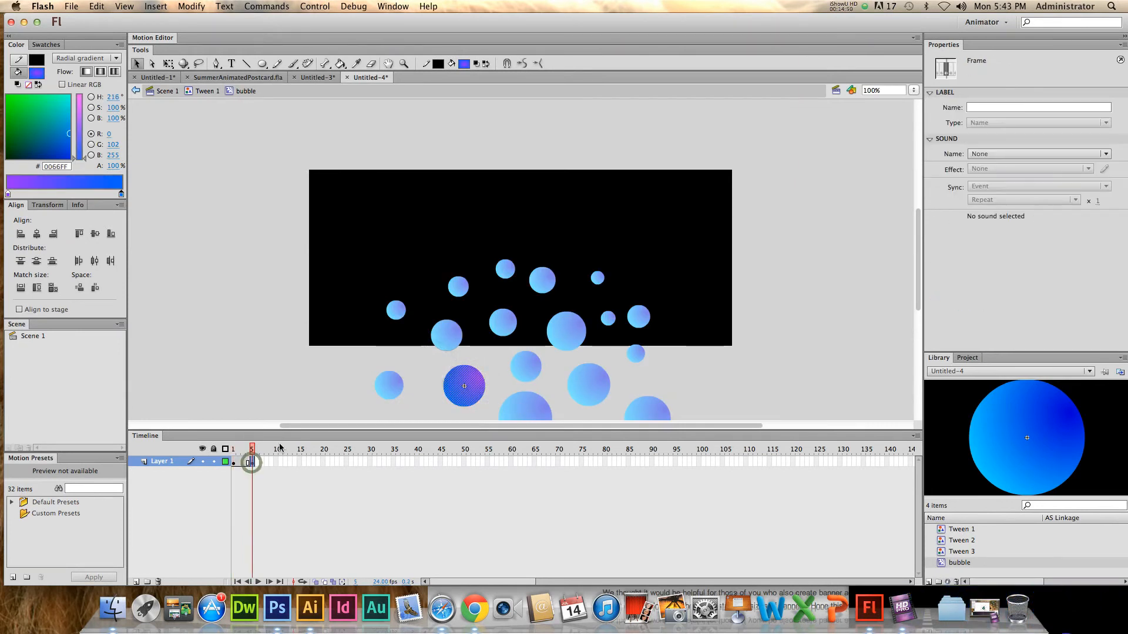
{"action": "left_click", "coordinate": [480, 389]}
{"action": "left_click_drag", "start_coordinate": [325, 227], "coordinate": [687, 465]}
{"action": "left_click_drag", "start_coordinate": [470, 381], "coordinate": [465, 380]}
- Open the bubble overlapping the stage's lower edge for editing and shift its purple shape slightly left at frame 5
{"action": "left_click", "coordinate": [446, 335]}
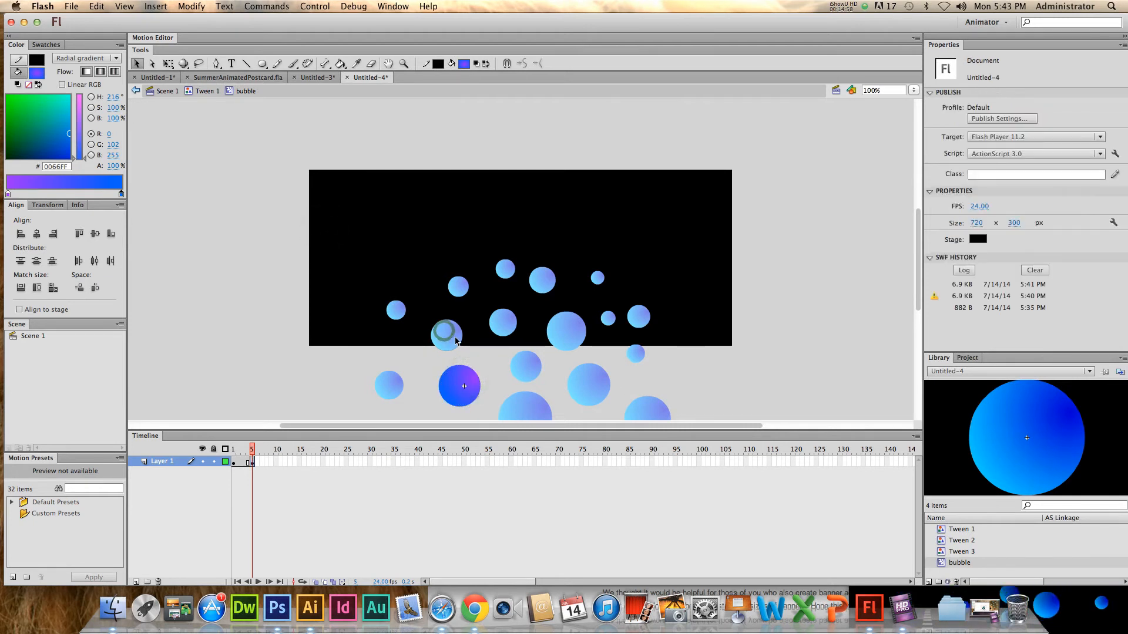
{"action": "double_click", "coordinate": [446, 334]}
{"action": "double_click", "coordinate": [447, 337]}
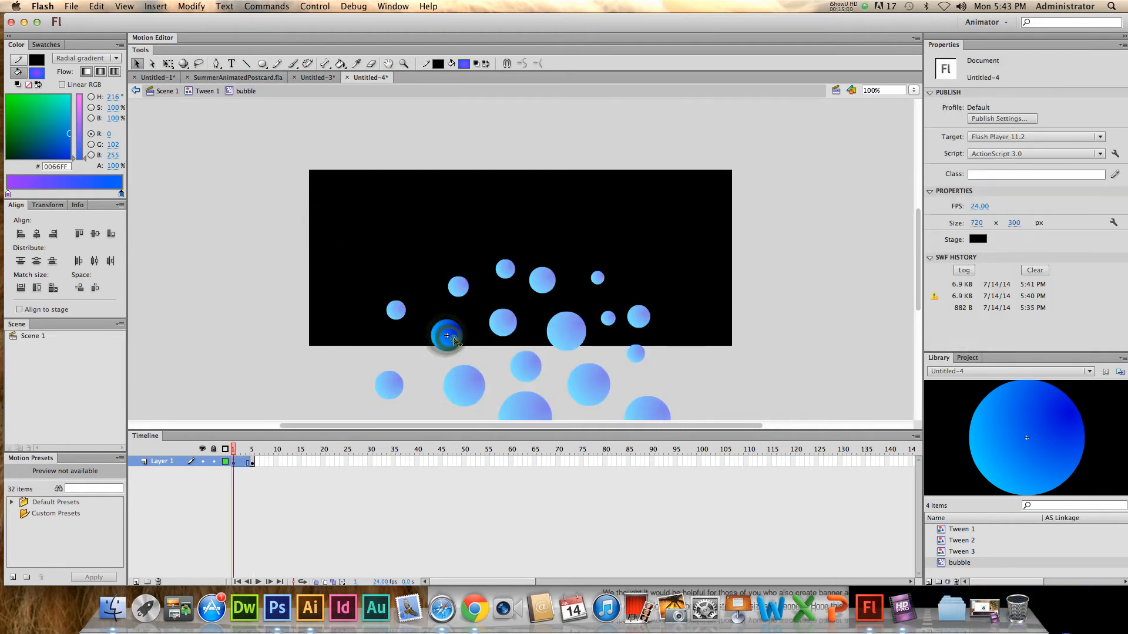
{"action": "left_click", "coordinate": [455, 341]}
{"action": "left_click", "coordinate": [254, 463]}
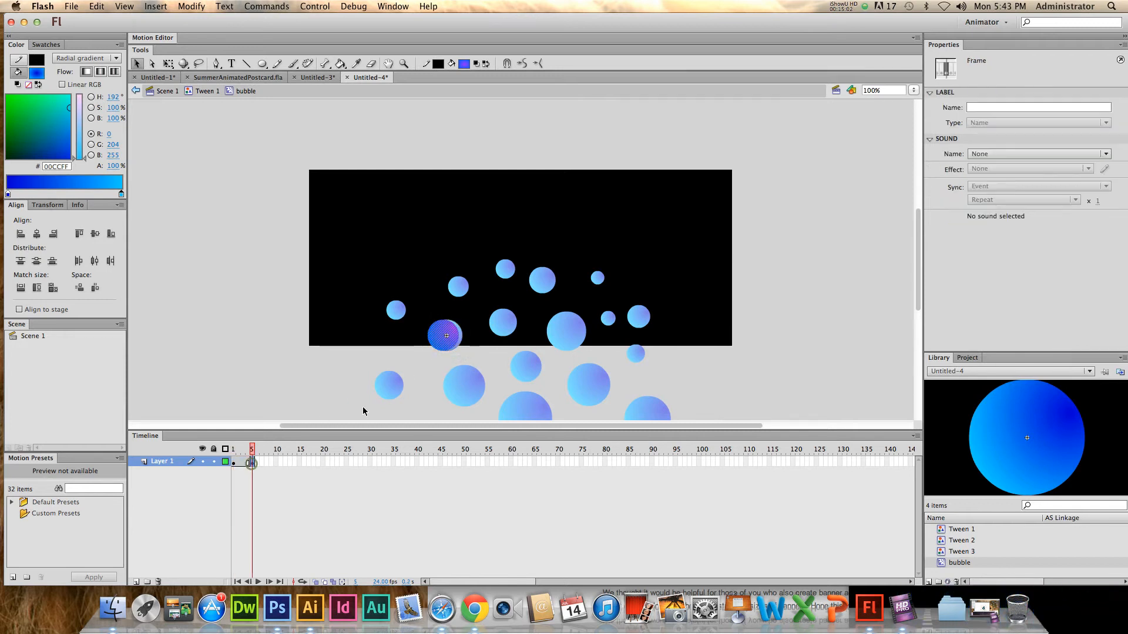
{"action": "left_click", "coordinate": [438, 333]}
- Try to shift the blue shape slightly left at frame 1 inside the medium bubble near the group's center
{"action": "double_click", "coordinate": [509, 326]}
{"action": "double_click", "coordinate": [507, 329]}
{"action": "left_click", "coordinate": [510, 325]}
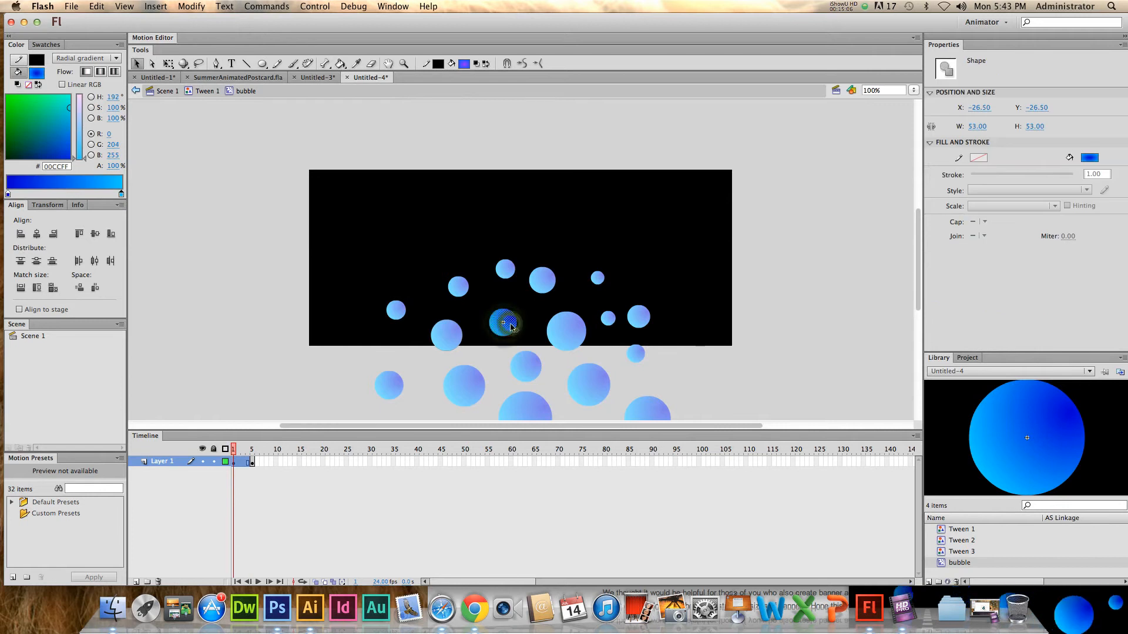
{"action": "left_click_drag", "start_coordinate": [513, 329], "coordinate": [506, 328]}
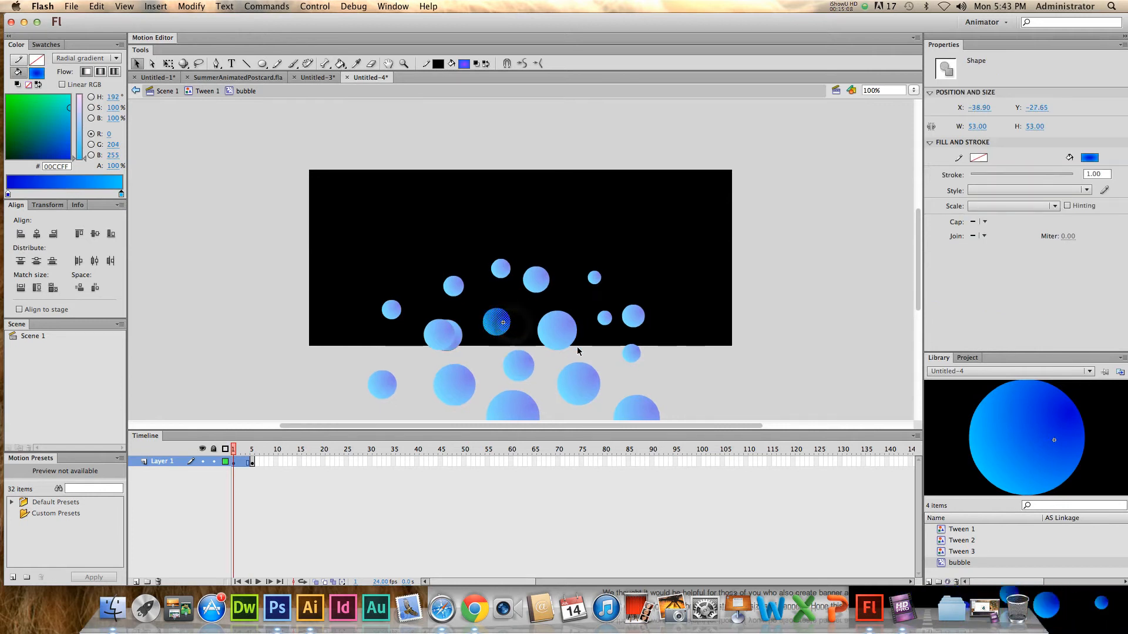
{"action": "key", "text": "super+z"}
- Shift the blue shape left at frame 1, editing the large central bubble to X about -38 and the right-hand bubble to about -51
{"action": "double_click", "coordinate": [618, 356]}
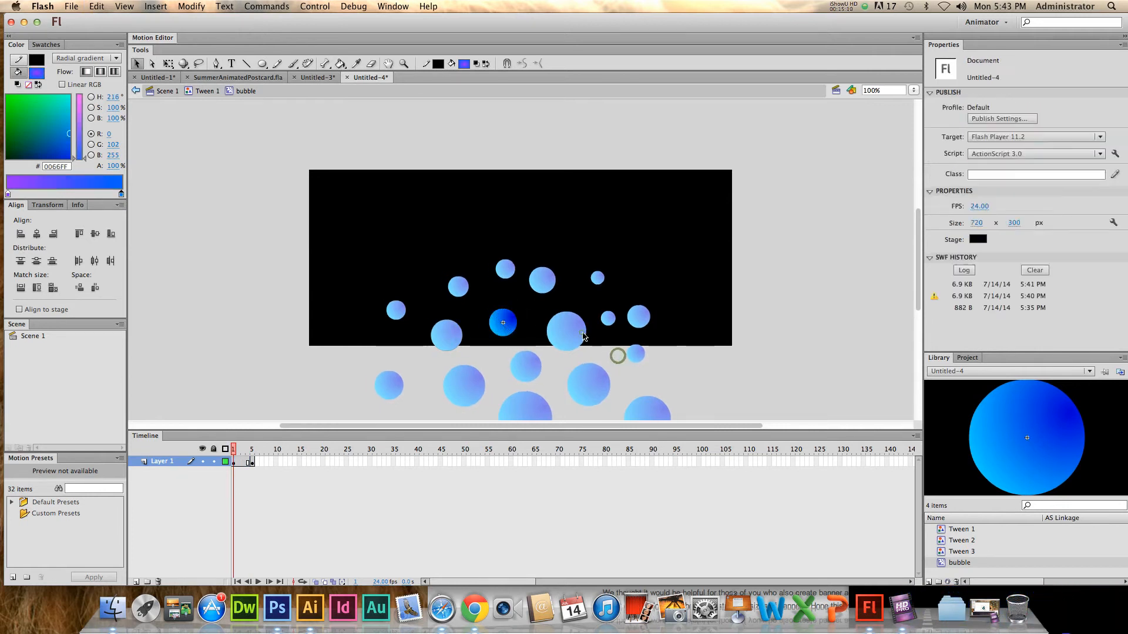
{"action": "double_click", "coordinate": [581, 333]}
{"action": "left_click_drag", "start_coordinate": [580, 332], "coordinate": [571, 332]}
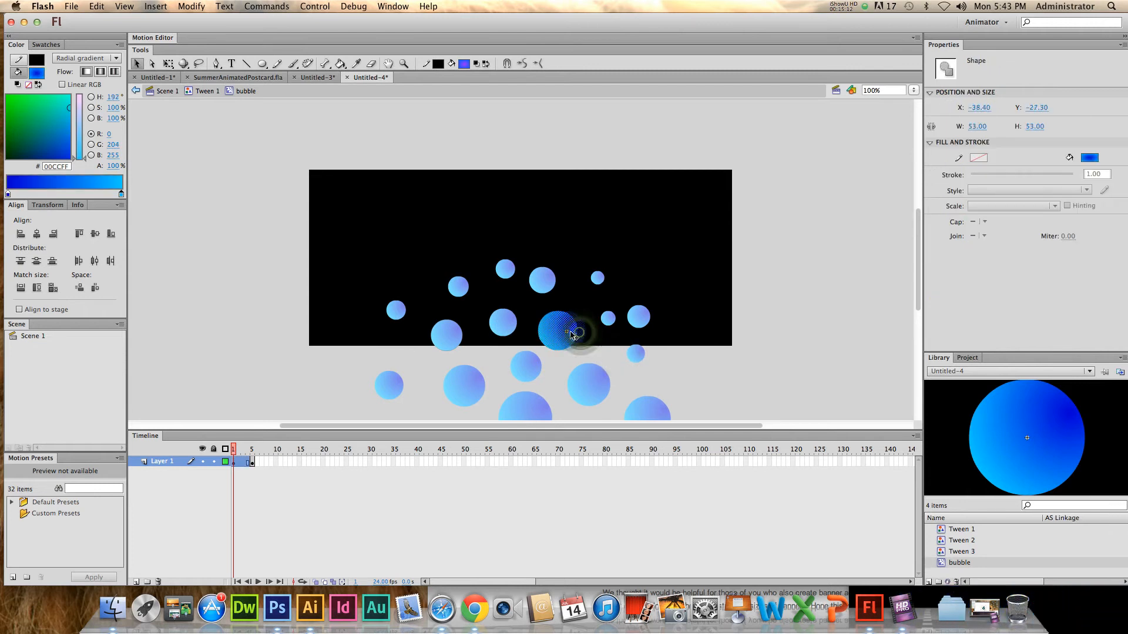
{"action": "left_click", "coordinate": [638, 319]}
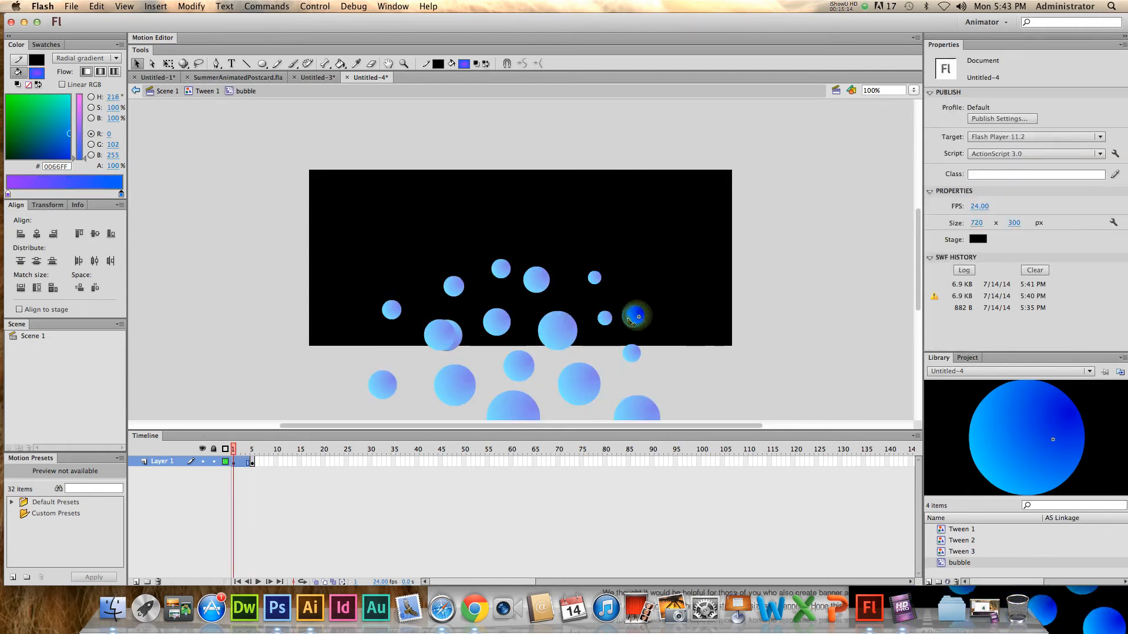
{"action": "left_click", "coordinate": [630, 322]}
{"action": "left_click_drag", "start_coordinate": [632, 324], "coordinate": [628, 328]}
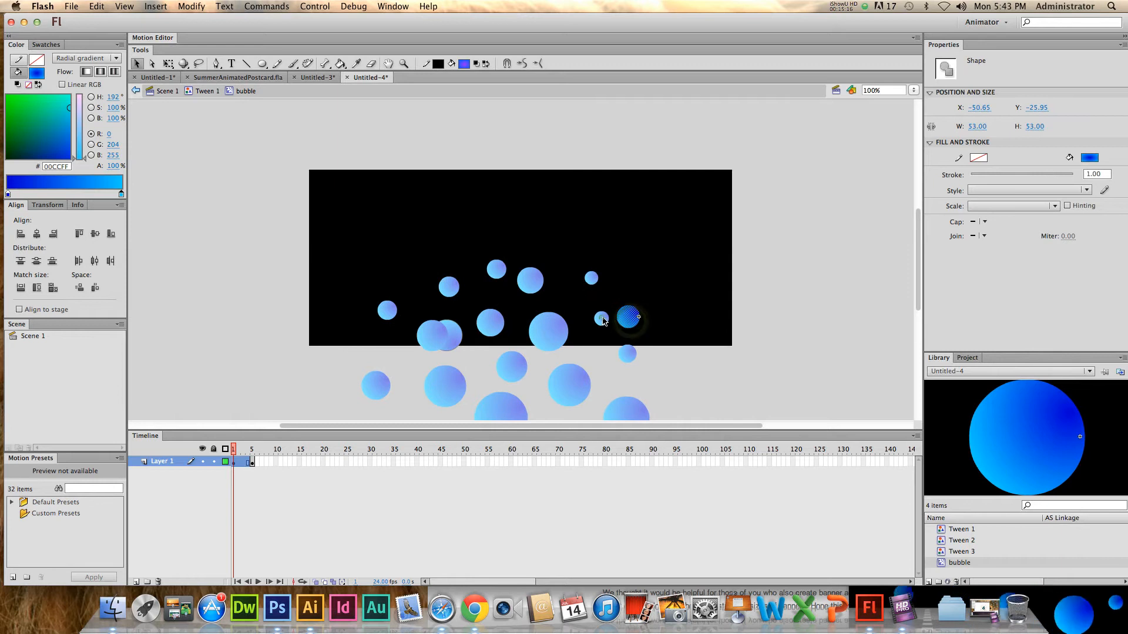
- Open the small bubble beside the group's right-hand bubble for editing and shift its purple shape at frame 5 to about X -62, Y -22
{"action": "left_click", "coordinate": [606, 323]}
{"action": "left_click", "coordinate": [600, 322]}
{"action": "left_click_drag", "start_coordinate": [600, 323], "coordinate": [584, 322]}
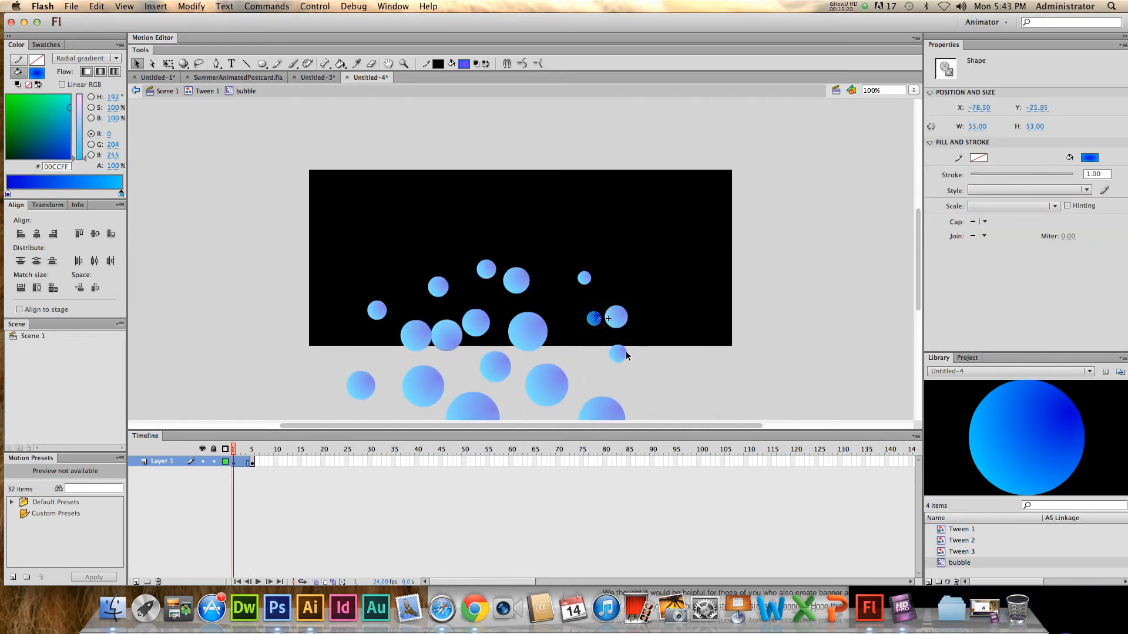
{"action": "key", "text": "super+z"}
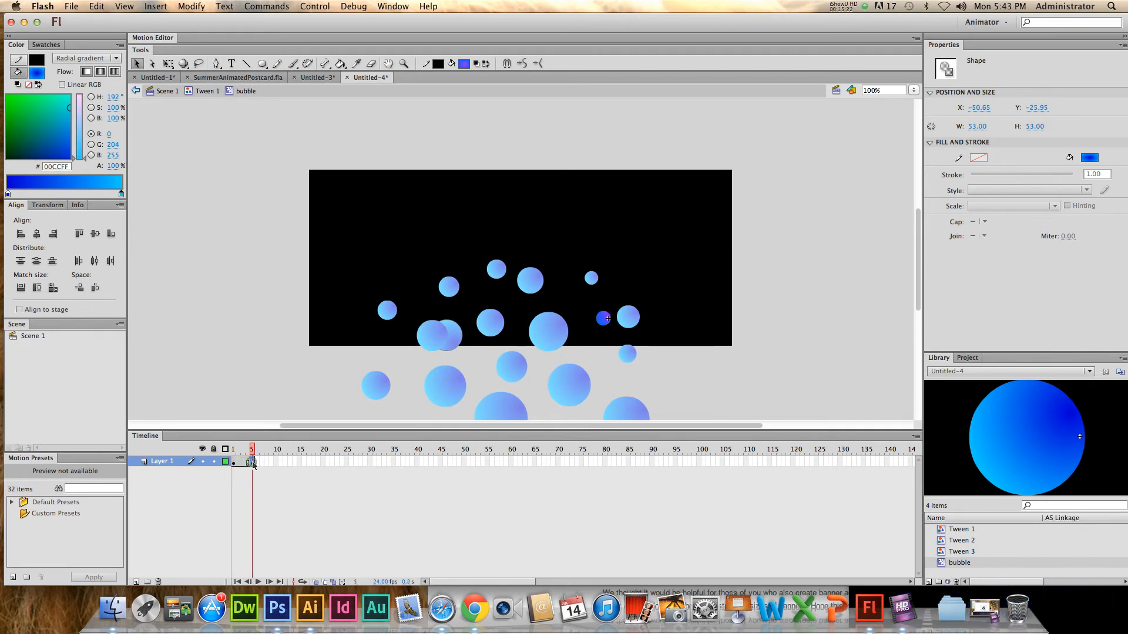
{"action": "left_click", "coordinate": [253, 463]}
{"action": "left_click", "coordinate": [600, 323]}
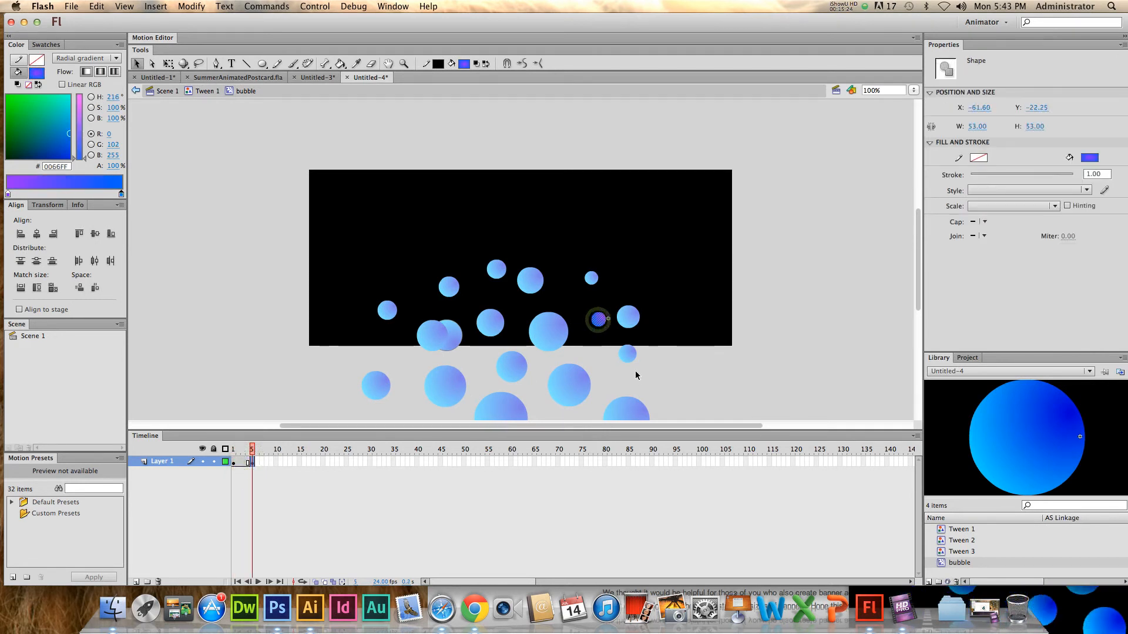
{"action": "left_click", "coordinate": [459, 334]}
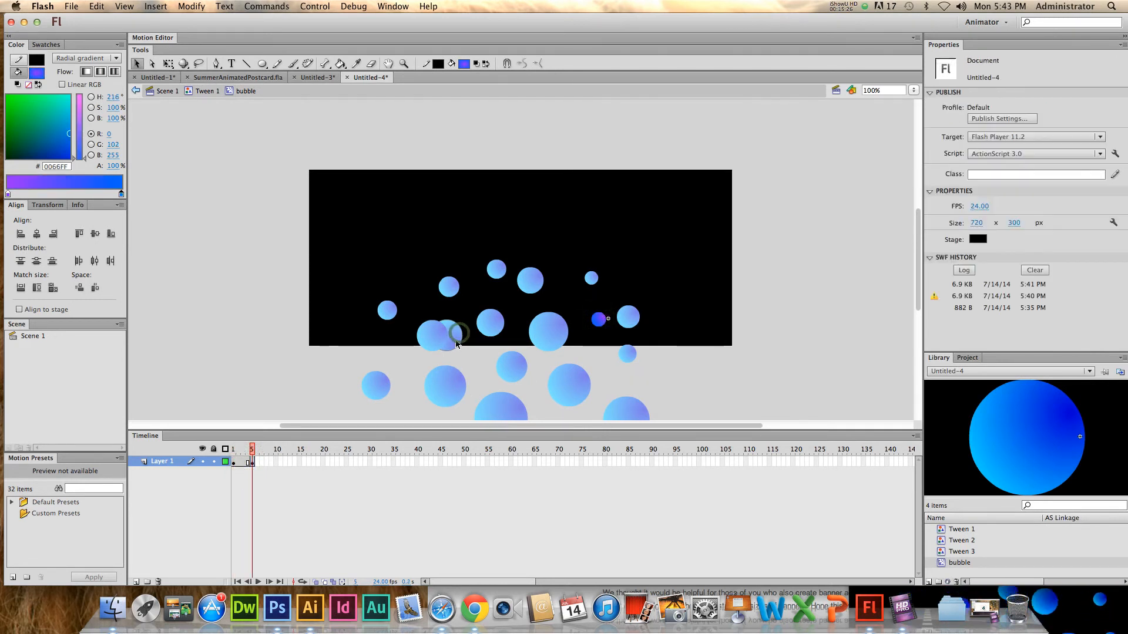
- Open the small topmost bubble for editing and move its purple shape down and left at frame 5, to about X -83, Y 0
{"action": "double_click", "coordinate": [499, 272]}
{"action": "double_click", "coordinate": [499, 272]}
{"action": "left_click", "coordinate": [498, 272]}
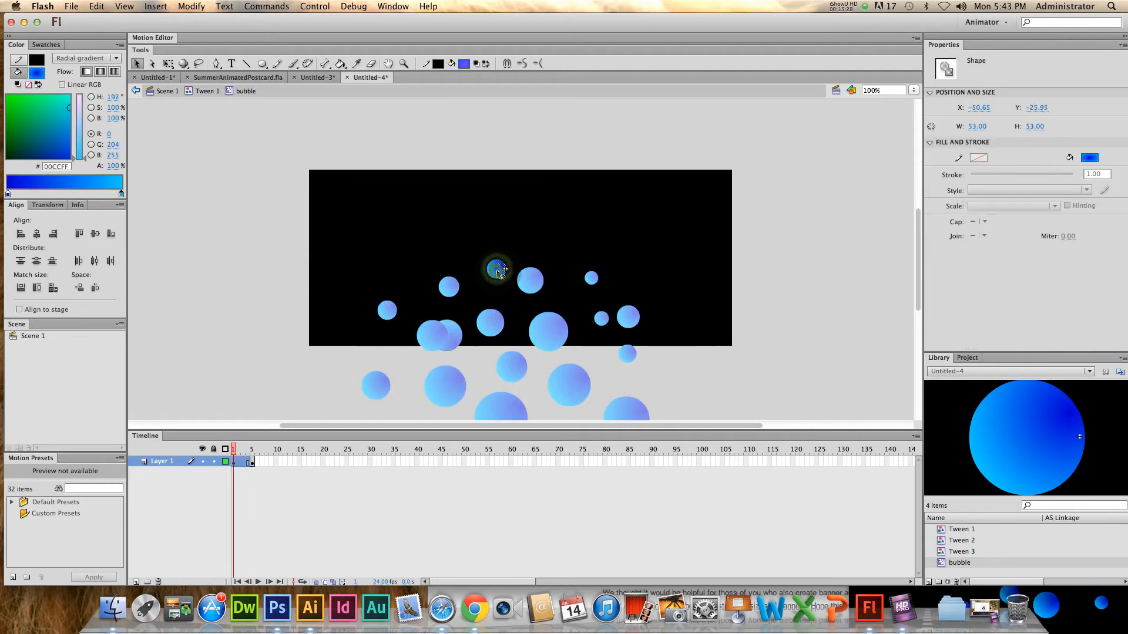
{"action": "right_click", "coordinate": [252, 462]}
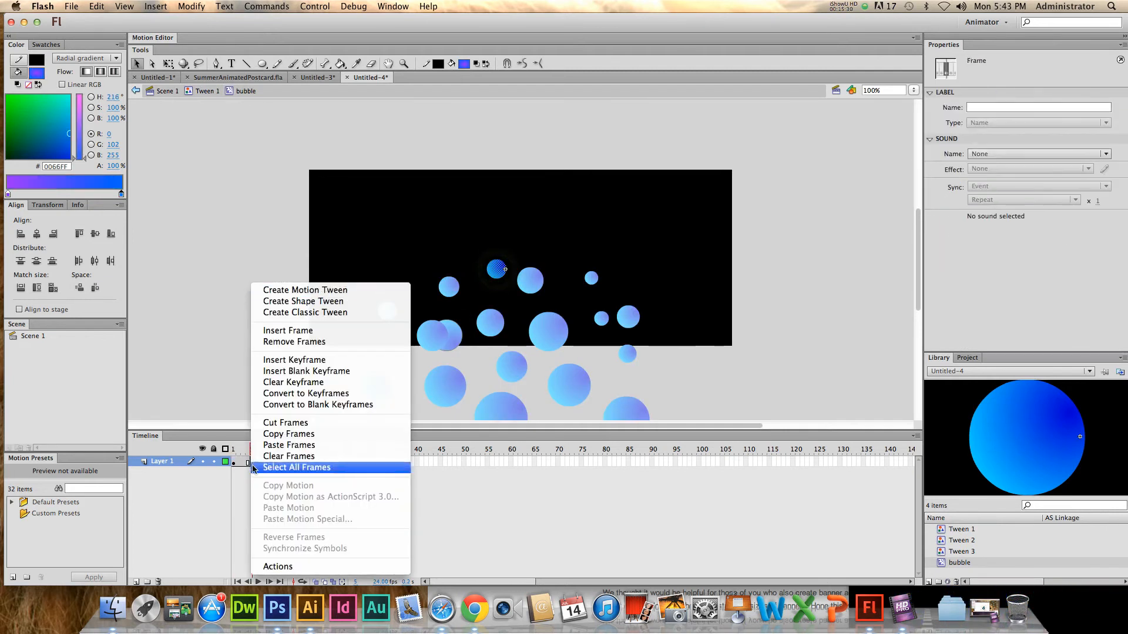
{"action": "left_click", "coordinate": [226, 485]}
{"action": "left_click_drag", "start_coordinate": [493, 271], "coordinate": [488, 285]}
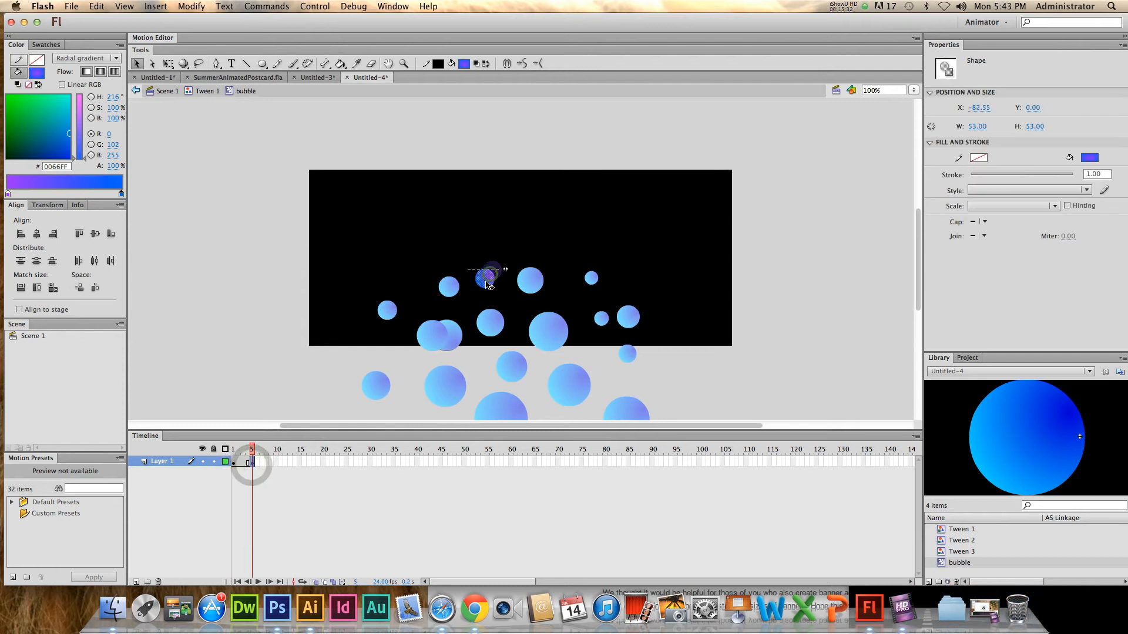
- Move the blue shape left and up at frame 1 from within two left-hand bubbles, ending at about X -85, Y -61
{"action": "double_click", "coordinate": [434, 342]}
{"action": "mouse_move", "coordinate": [432, 337]}
{"action": "left_mouse_down"}
{"action": "mouse_move", "coordinate": [412, 343]}
{"action": "mouse_move", "coordinate": [425, 338]}
{"action": "left_mouse_up"}
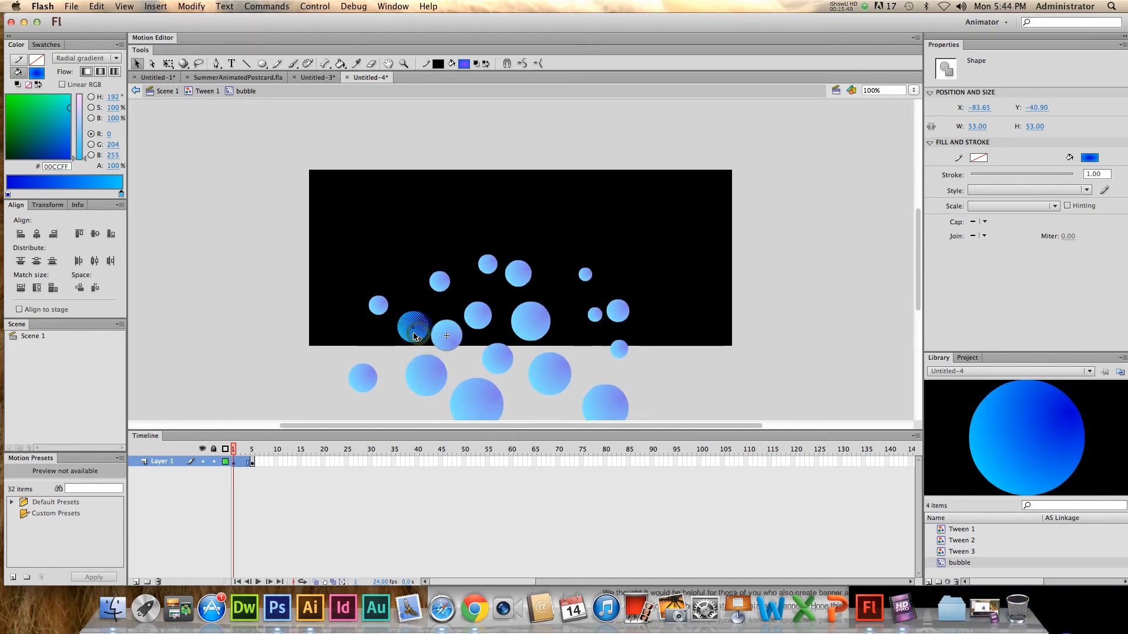
{"action": "double_click", "coordinate": [440, 279]}
{"action": "double_click", "coordinate": [439, 279]}
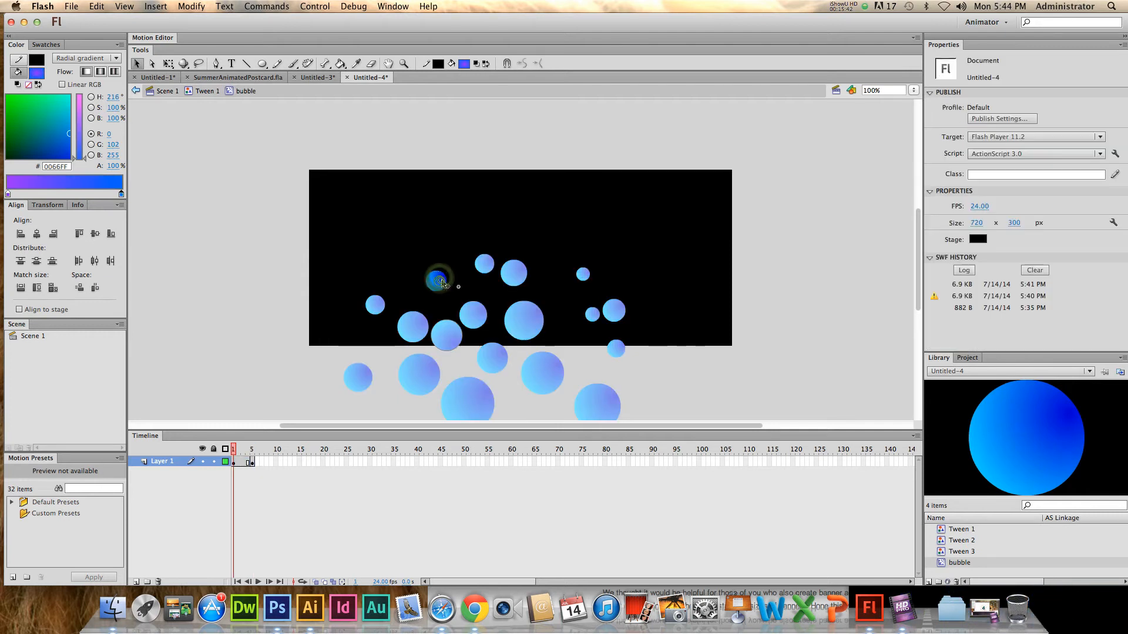
{"action": "left_click_drag", "start_coordinate": [438, 290], "coordinate": [437, 279]}
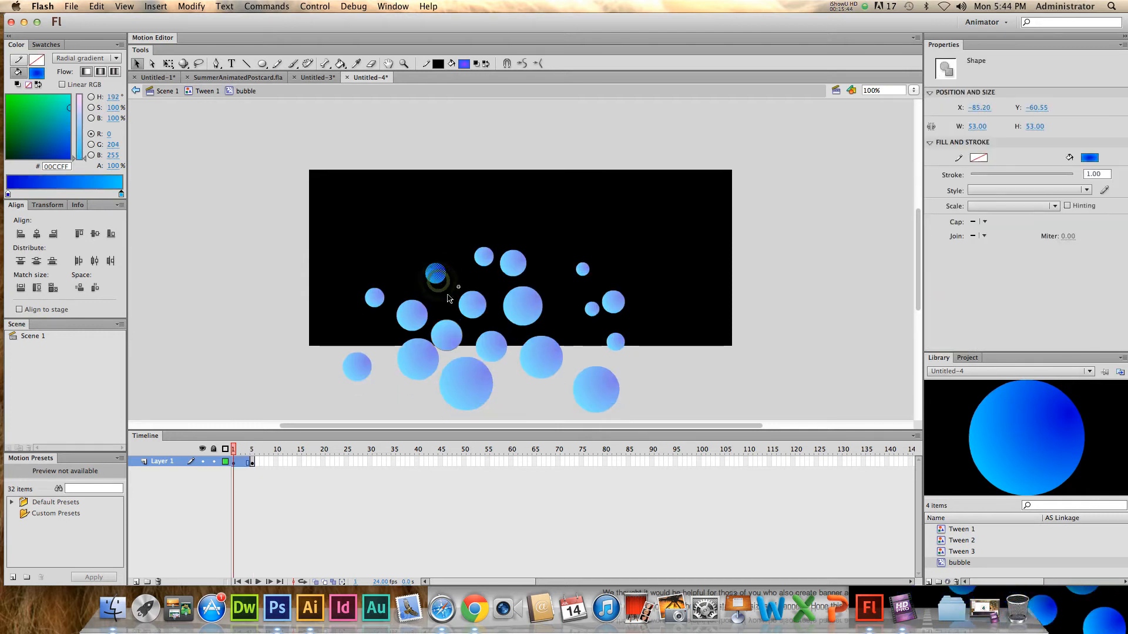
- Open the medium bubble near the group's center for editing and place its purple shape at about X -78, Y -60 at frame 5
{"action": "double_click", "coordinate": [479, 305]}
{"action": "double_click", "coordinate": [480, 305]}
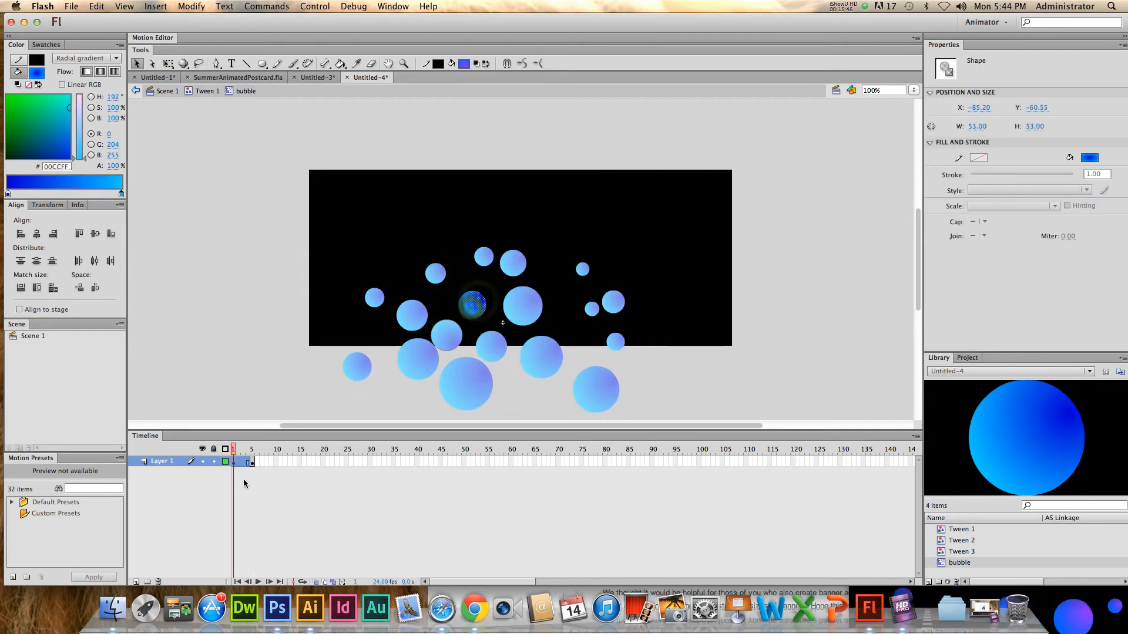
{"action": "left_click", "coordinate": [252, 462]}
{"action": "left_click", "coordinate": [470, 310]}
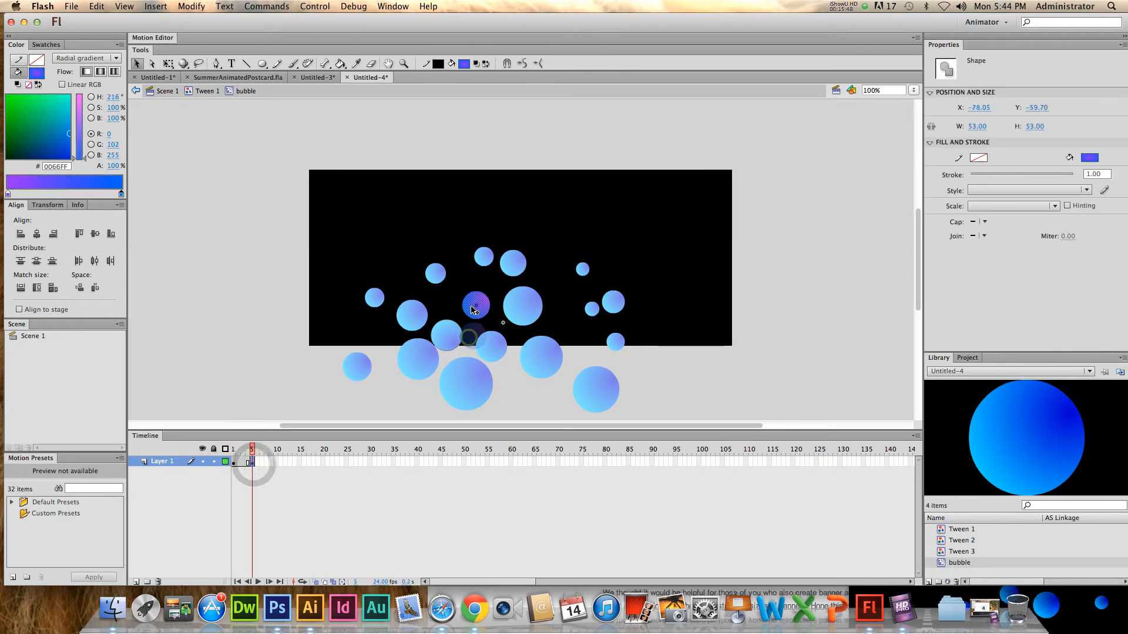
{"action": "left_click", "coordinate": [532, 410]}
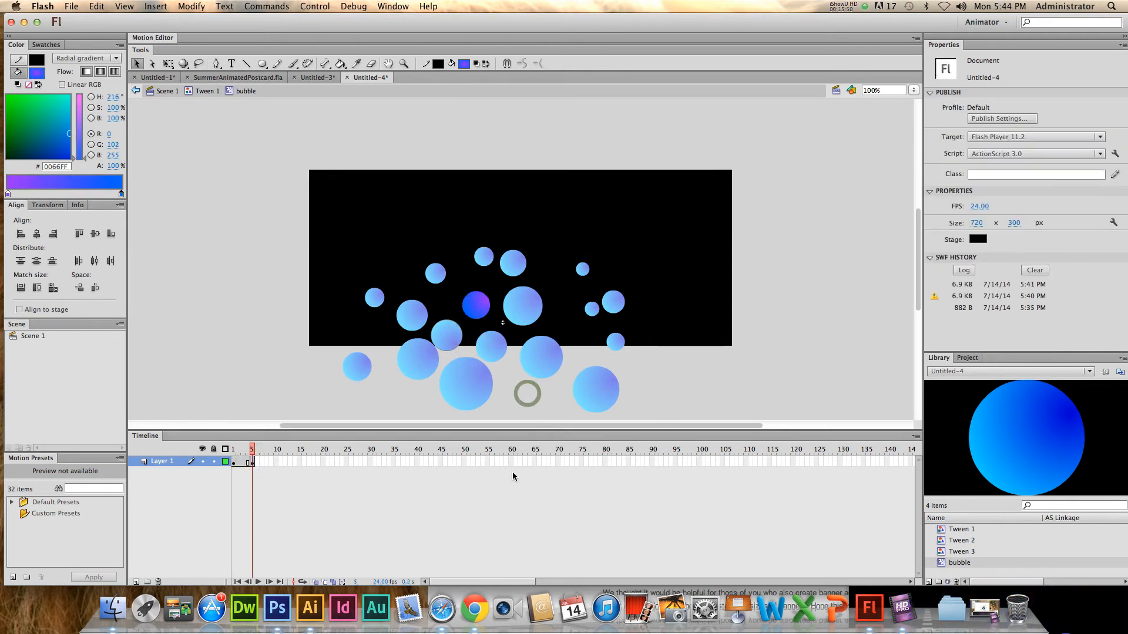
- Return to Scene 1, rewind the timeline, and test the movie in Flash Professional before closing the preview
{"action": "left_click", "coordinate": [167, 91]}
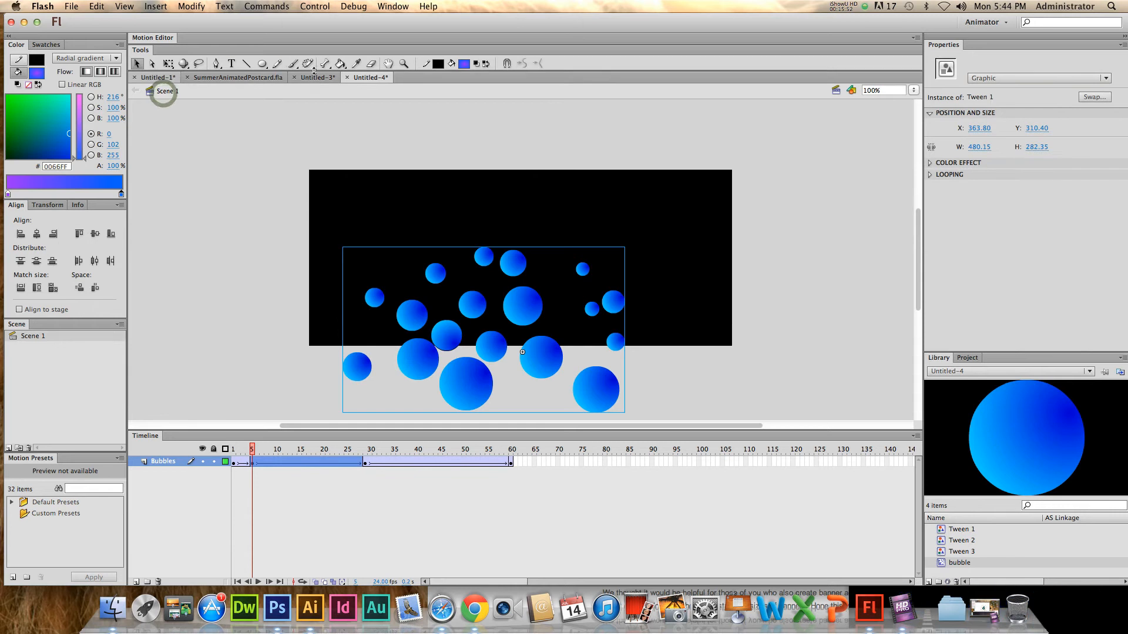
{"action": "left_click", "coordinate": [315, 7]}
{"action": "left_click", "coordinate": [320, 32]}
{"action": "left_click", "coordinate": [316, 7]}
{"action": "mouse_move", "coordinate": [453, 91]}
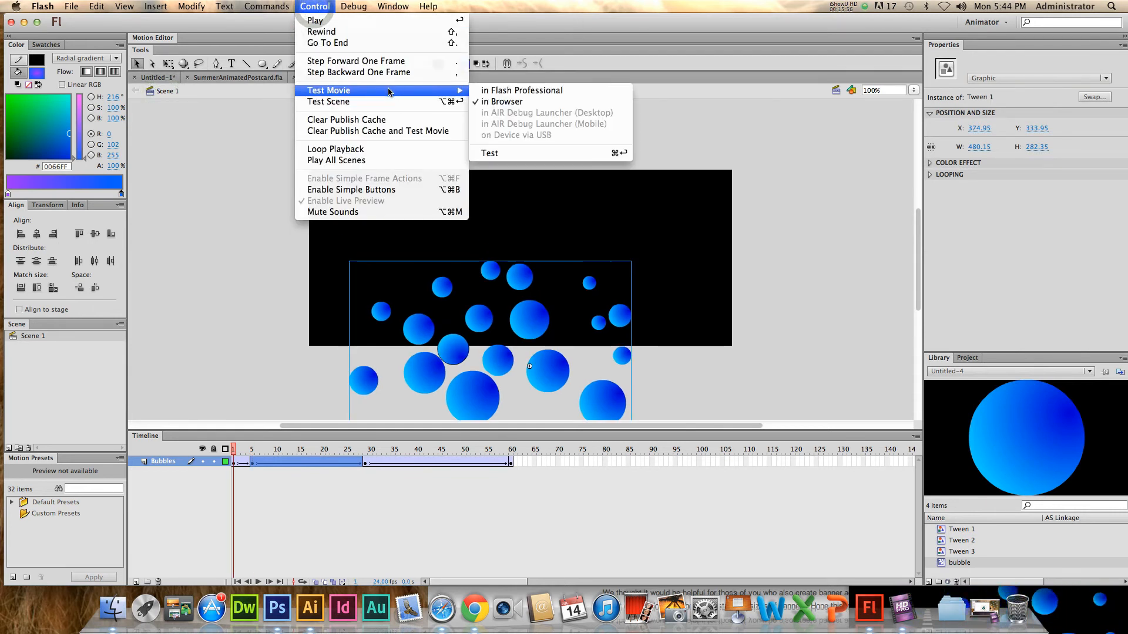
{"action": "left_click", "coordinate": [517, 91]}
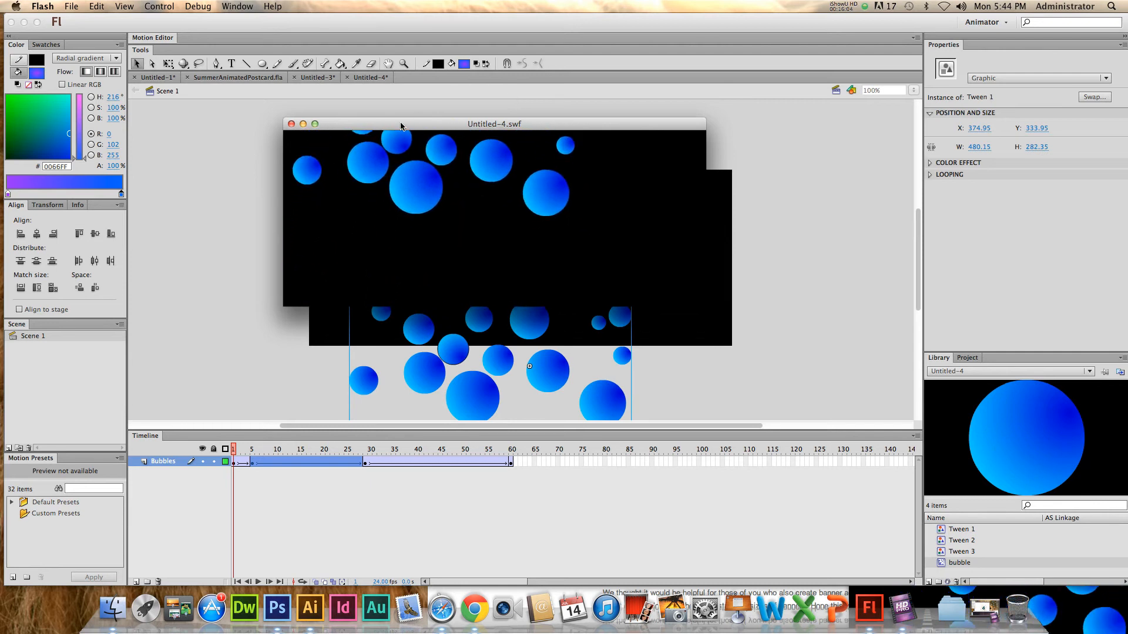
{"action": "left_click", "coordinate": [291, 124]}
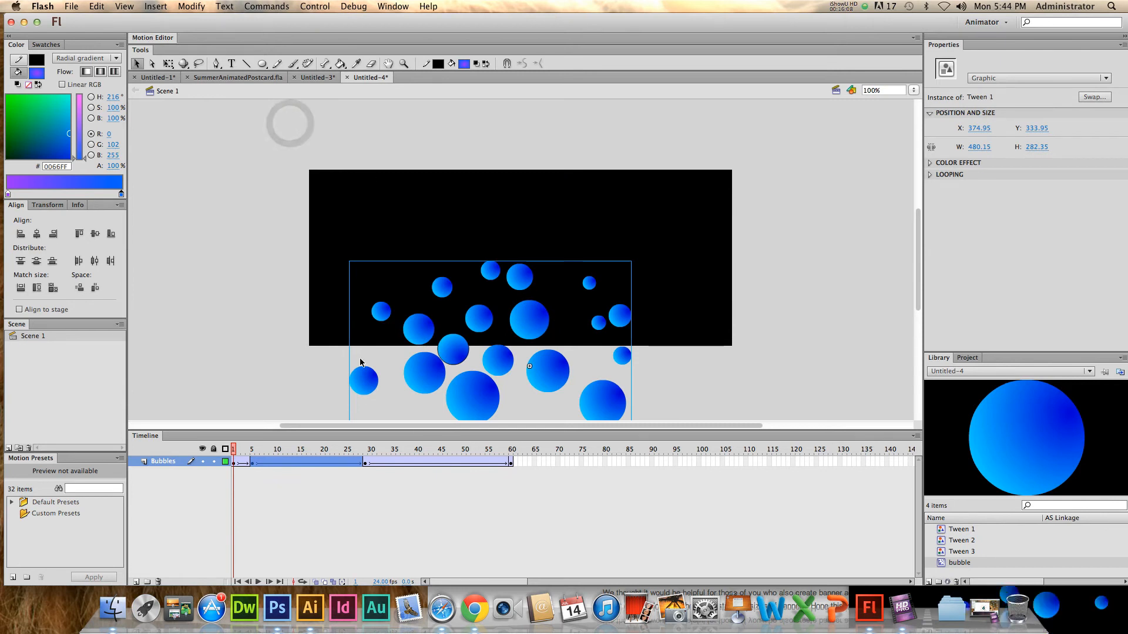
- Open the Tween 1 bubble group for editing and create a classic tween between frames 1 and 5 of its Layer 1
{"action": "double_click", "coordinate": [485, 400]}
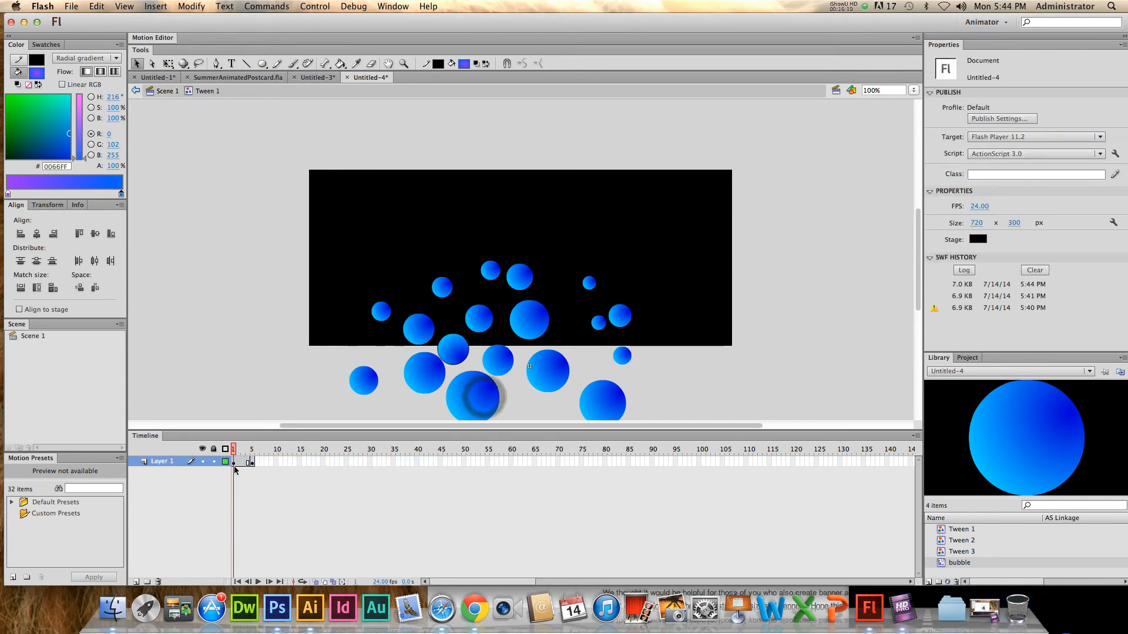
{"action": "left_click", "coordinate": [233, 462]}
{"action": "left_click", "coordinate": [251, 462], "text": "shift"}
{"action": "right_click", "coordinate": [246, 461]}
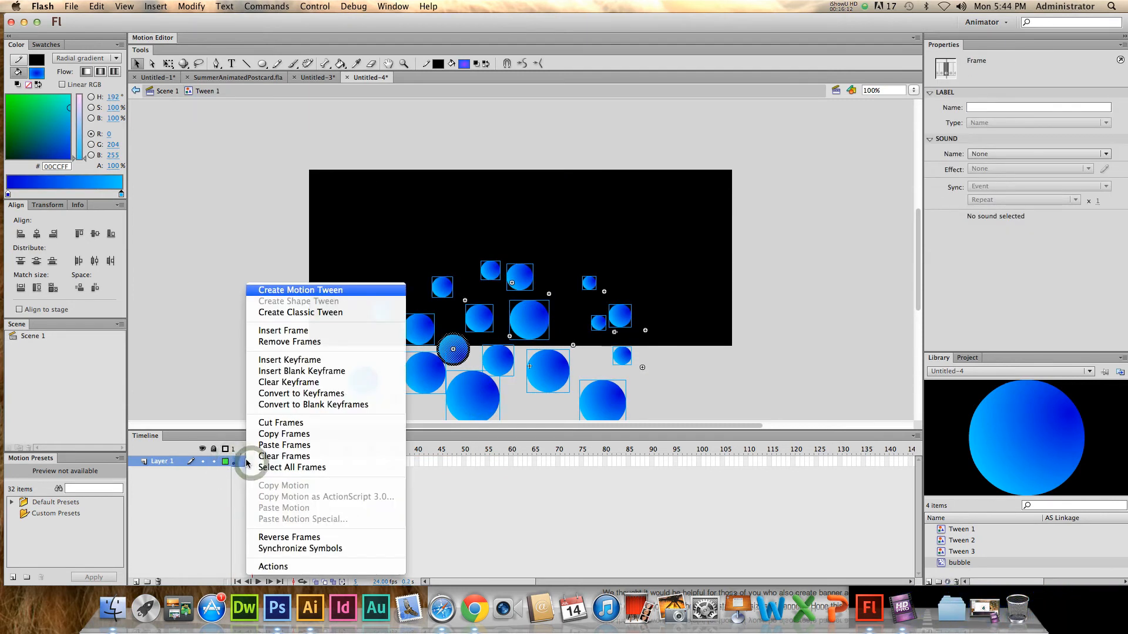
{"action": "left_click", "coordinate": [326, 313]}
{"action": "left_click_drag", "start_coordinate": [252, 449], "coordinate": [233, 452]}
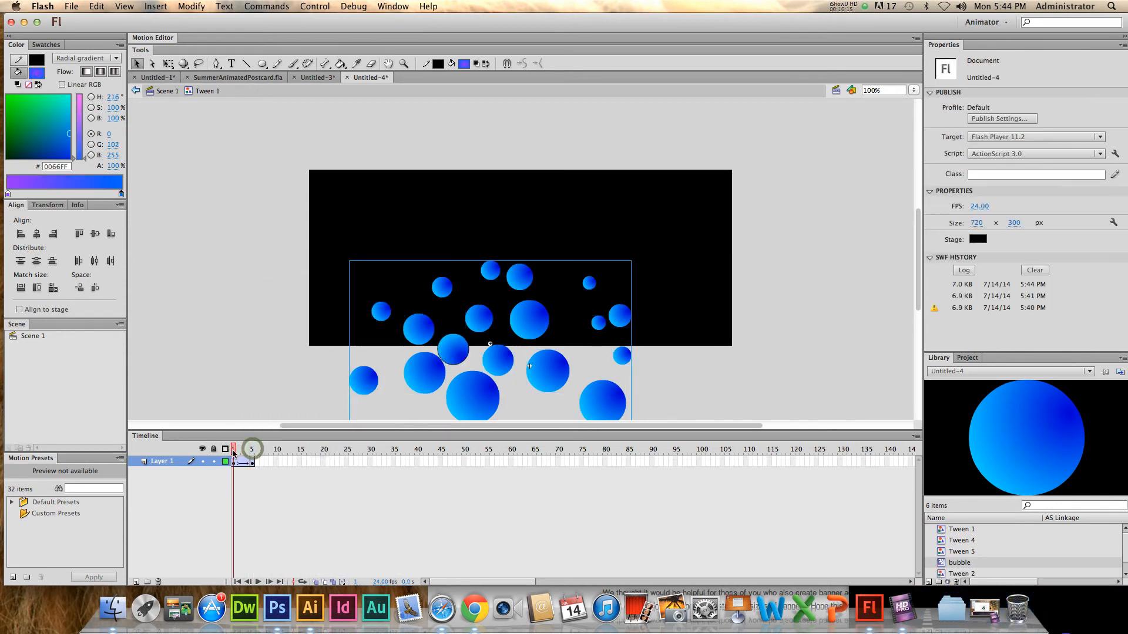
- Return to Scene 1 and test the bubble movie in the browser
{"action": "left_click", "coordinate": [153, 92]}
{"action": "left_click", "coordinate": [330, 7]}
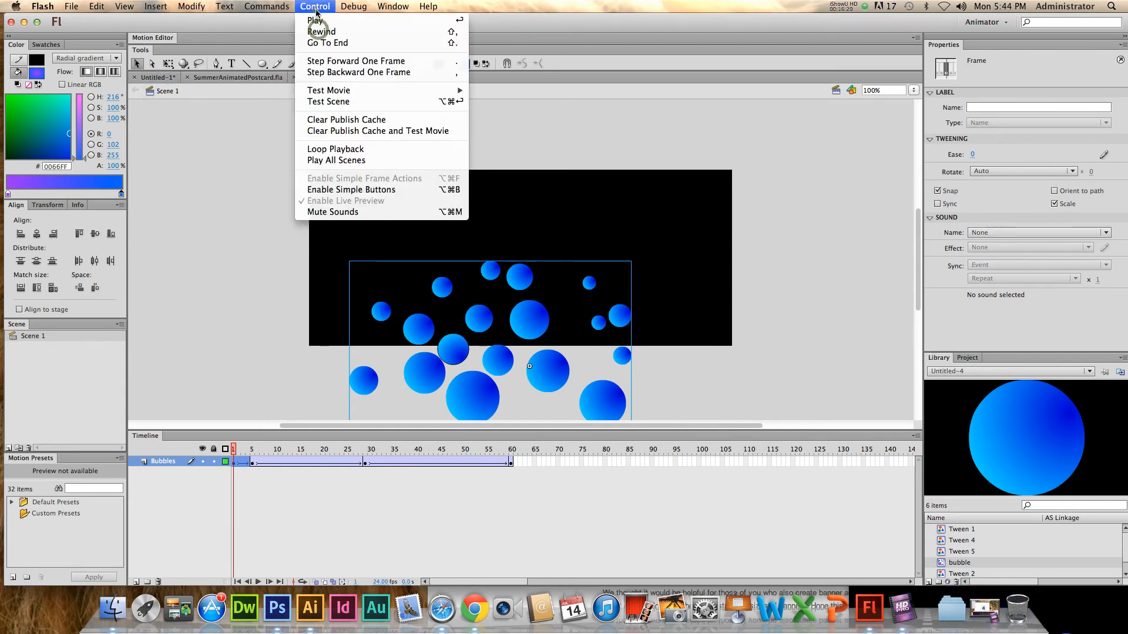
{"action": "mouse_move", "coordinate": [409, 92]}
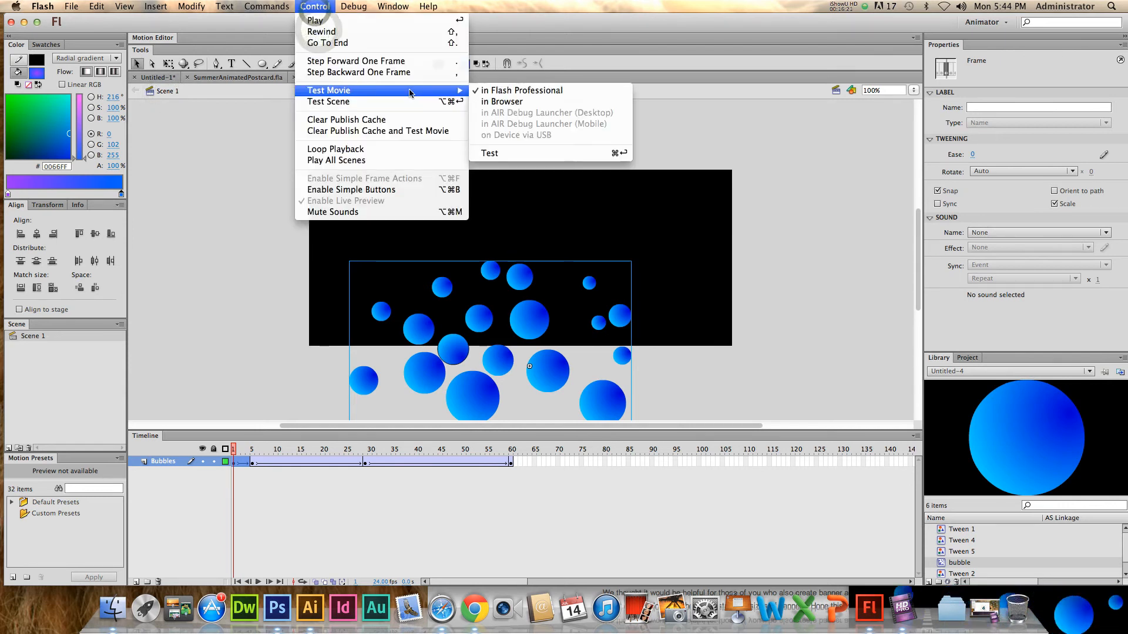
{"action": "left_click", "coordinate": [503, 102]}
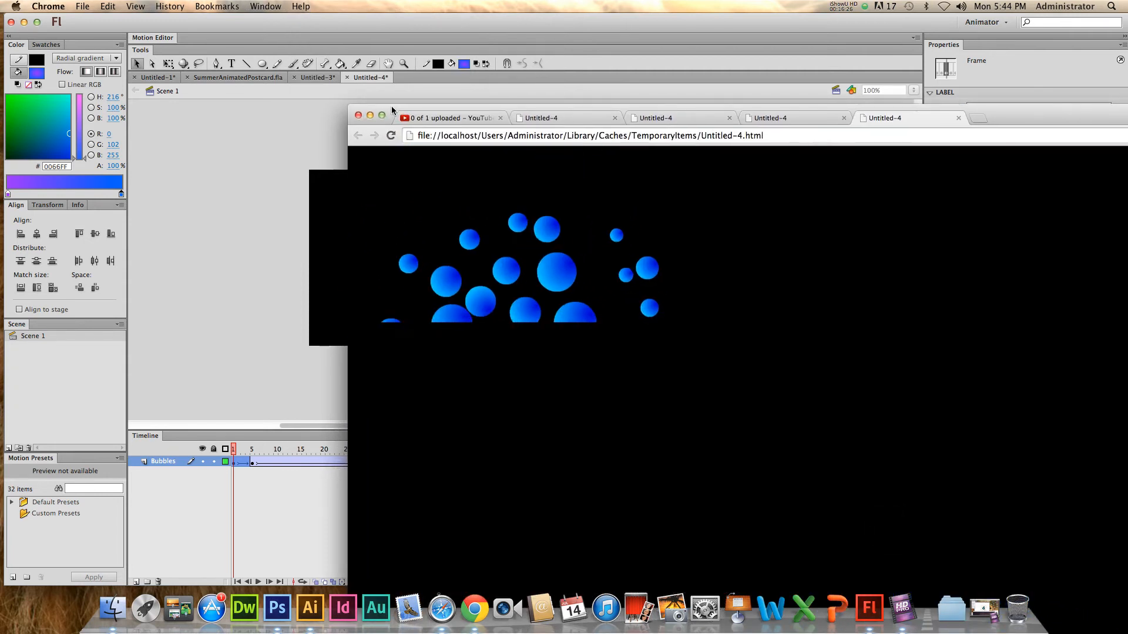
- Keep the YouTube upload page open and move the browser window out of the way to return to Flash
{"action": "left_click_drag", "start_coordinate": [392, 106], "coordinate": [393, 106]}
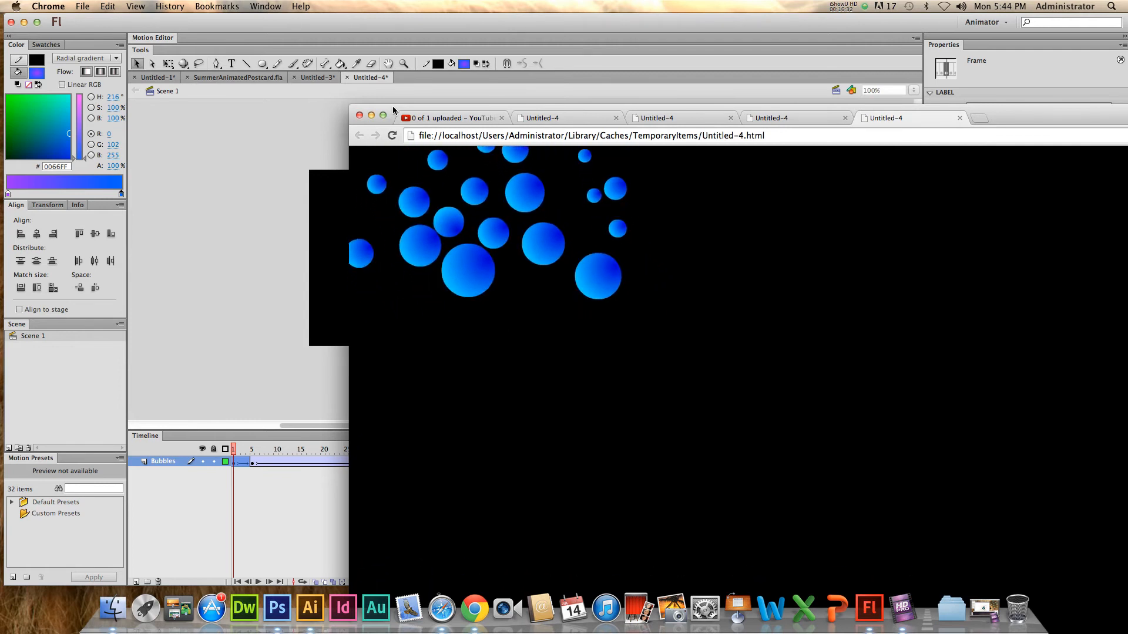
{"action": "left_click_drag", "start_coordinate": [393, 109], "coordinate": [579, 327]}
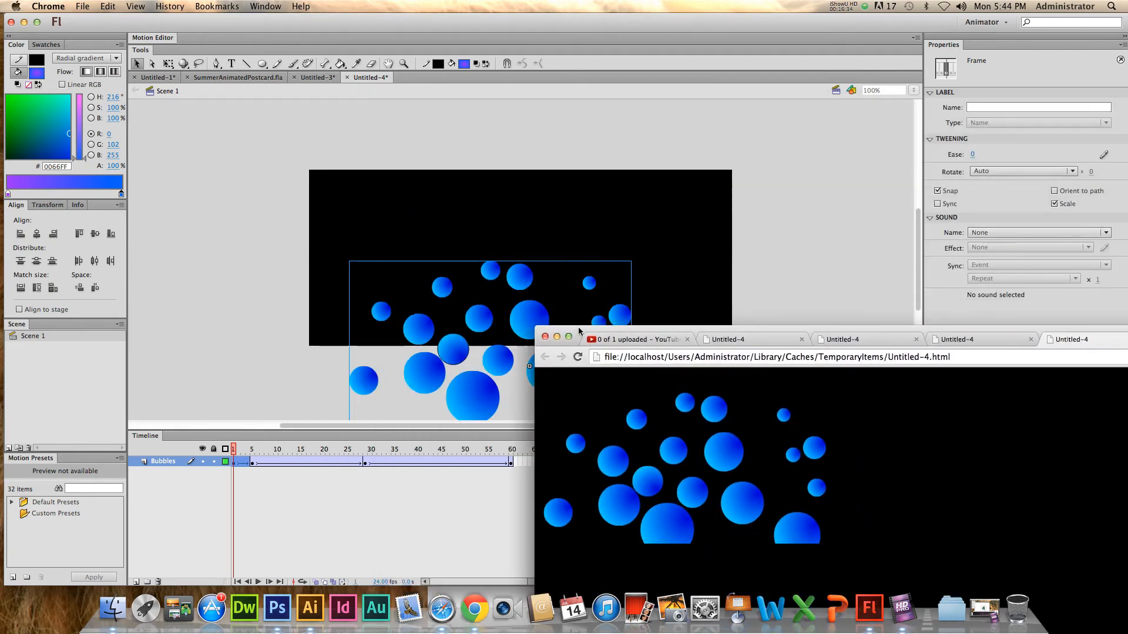
{"action": "left_click", "coordinate": [545, 333]}
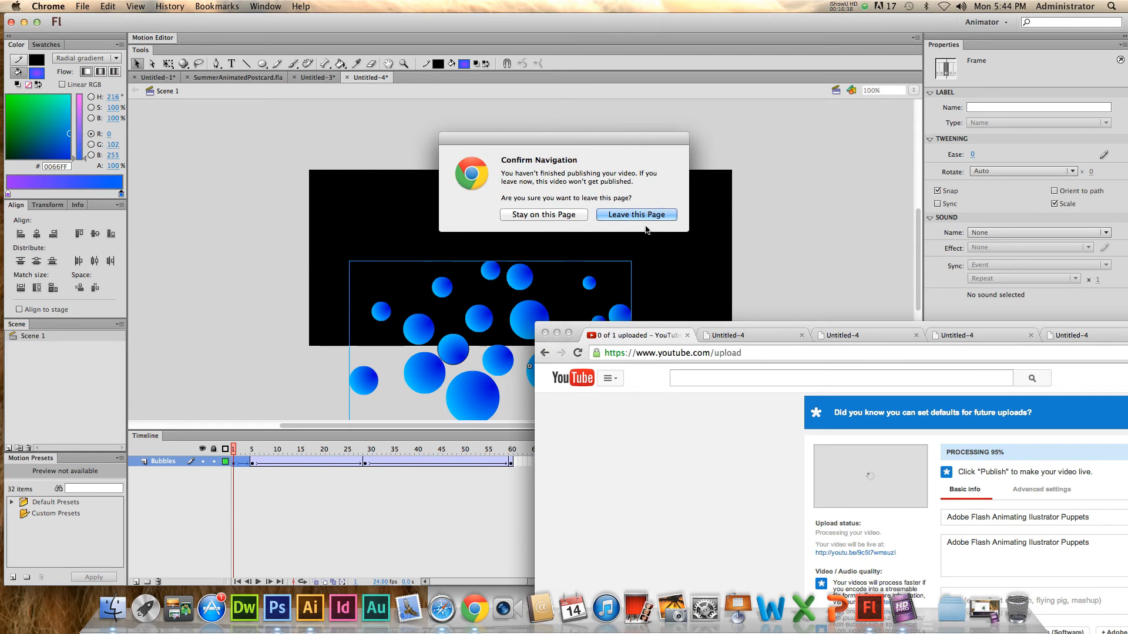
{"action": "left_click", "coordinate": [545, 216]}
{"action": "left_click_drag", "start_coordinate": [623, 328], "coordinate": [873, 586]}
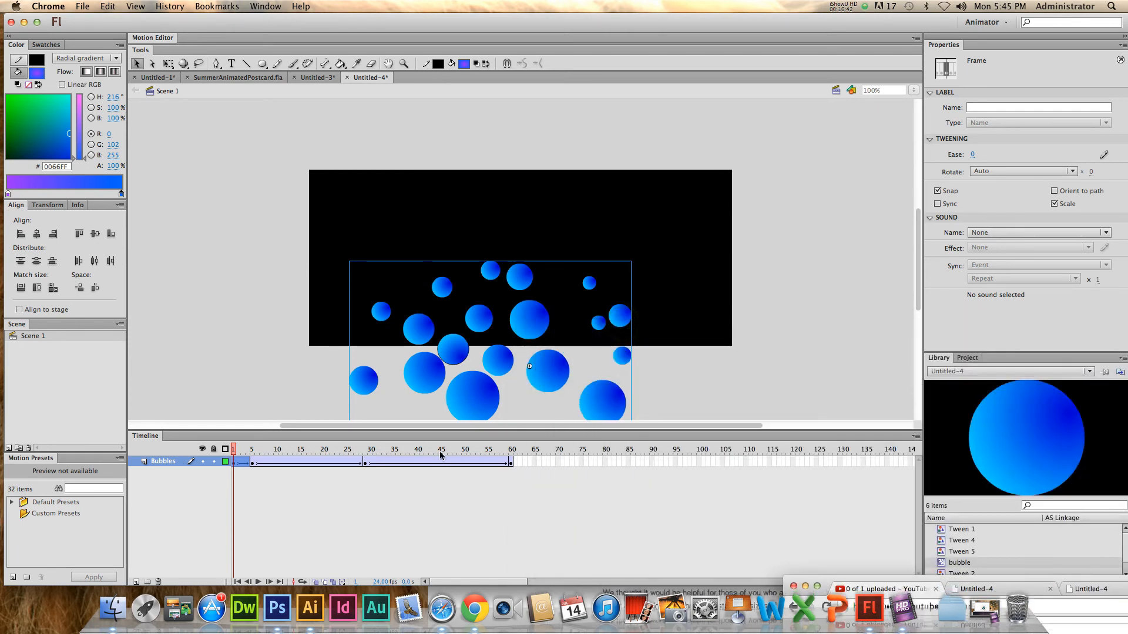
{"action": "left_click", "coordinate": [460, 450]}
{"action": "left_click", "coordinate": [296, 453]}
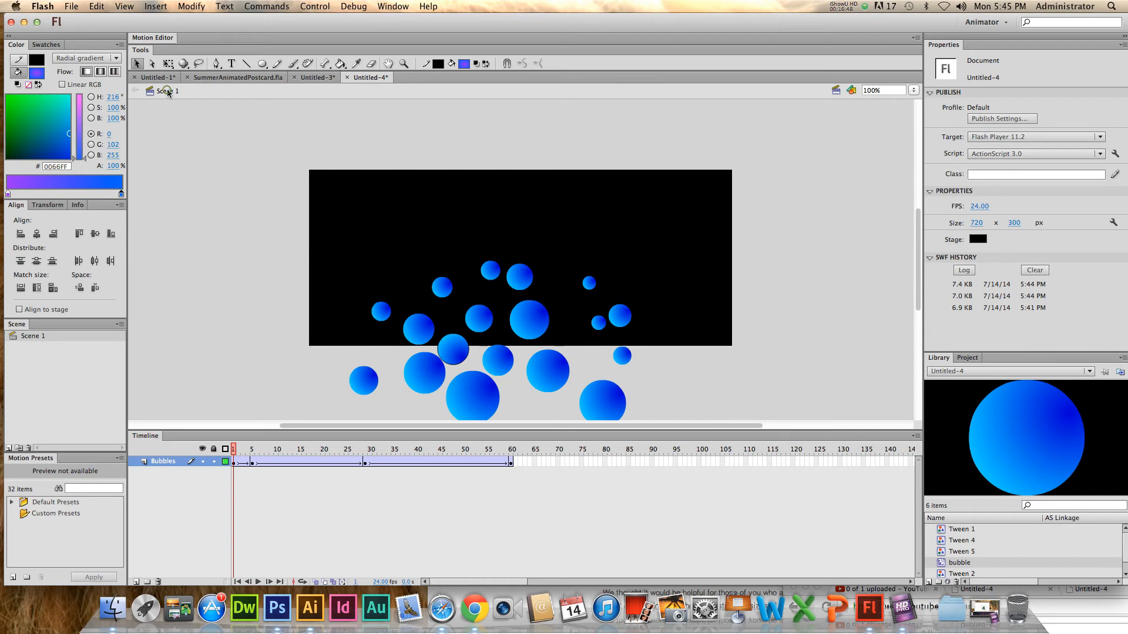
- Add a layer above Bubbles and name it TXT
{"action": "left_click", "coordinate": [136, 581]}
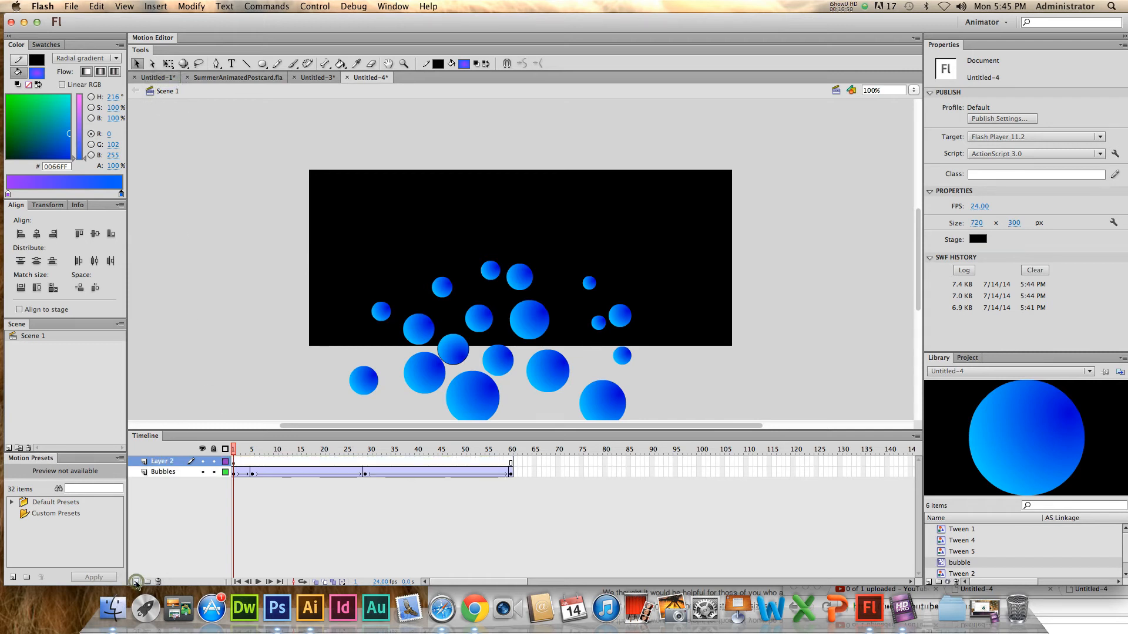
{"action": "double_click", "coordinate": [169, 462]}
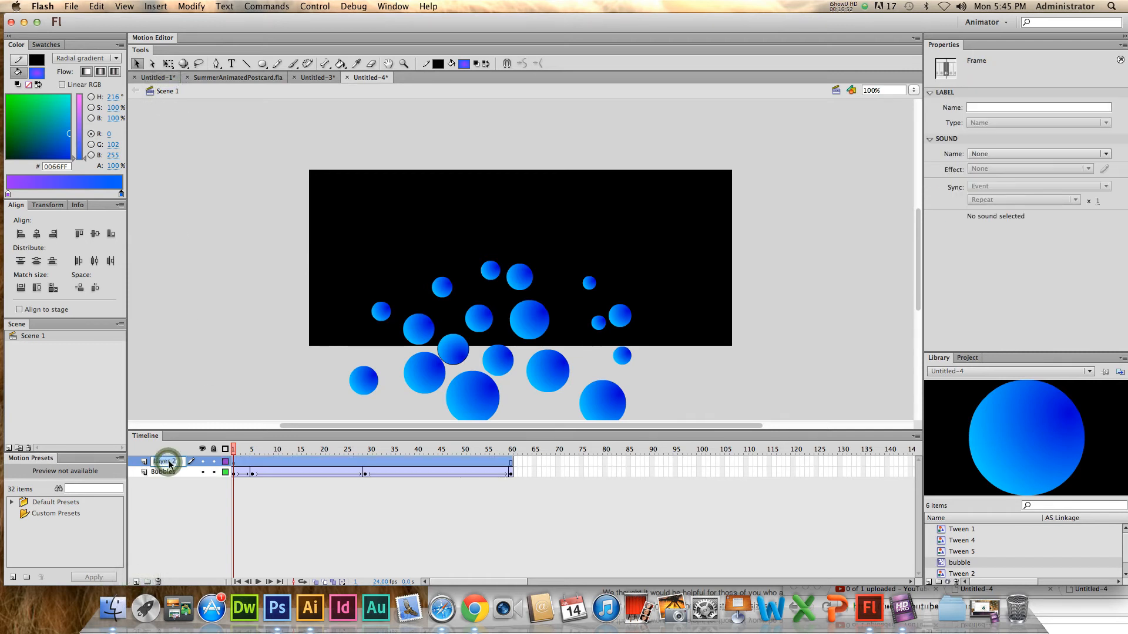
{"action": "type", "text": "TXT"}
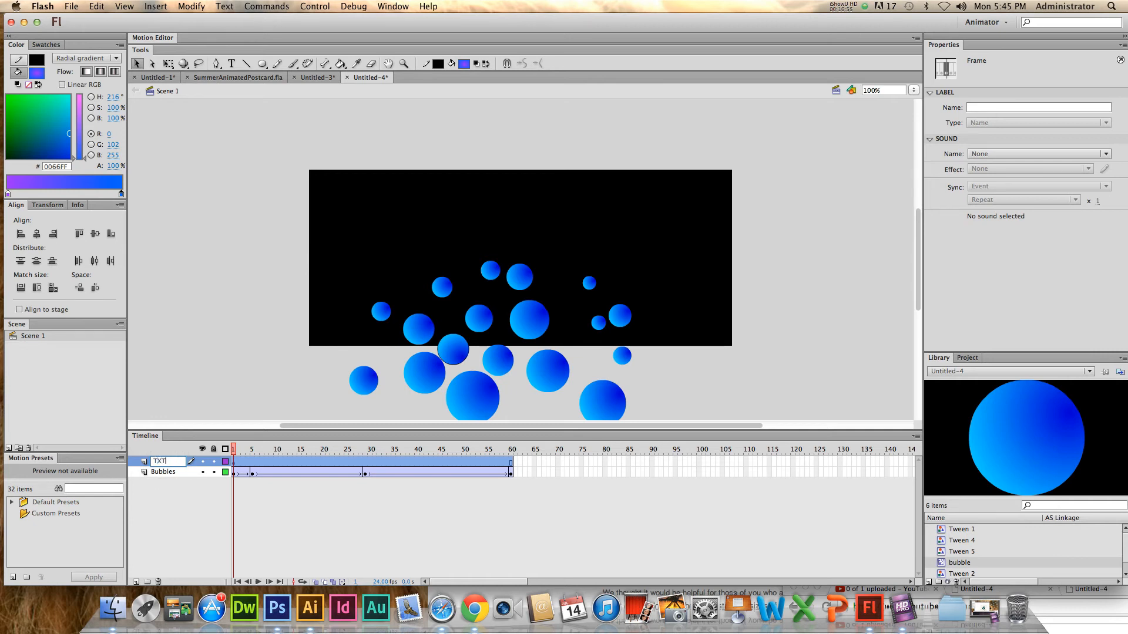
{"action": "left_click", "coordinate": [178, 528]}
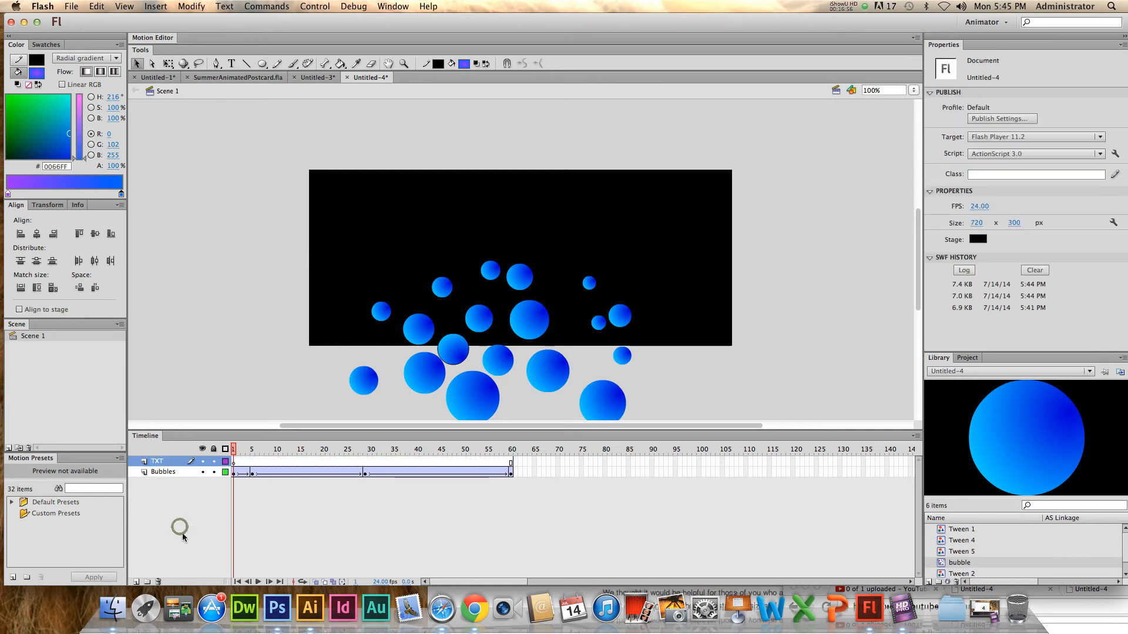
- Create the static text HAPPY NEW YEAR! on the black stage in frame 1 of the TXT layer
{"action": "left_click", "coordinate": [235, 462]}
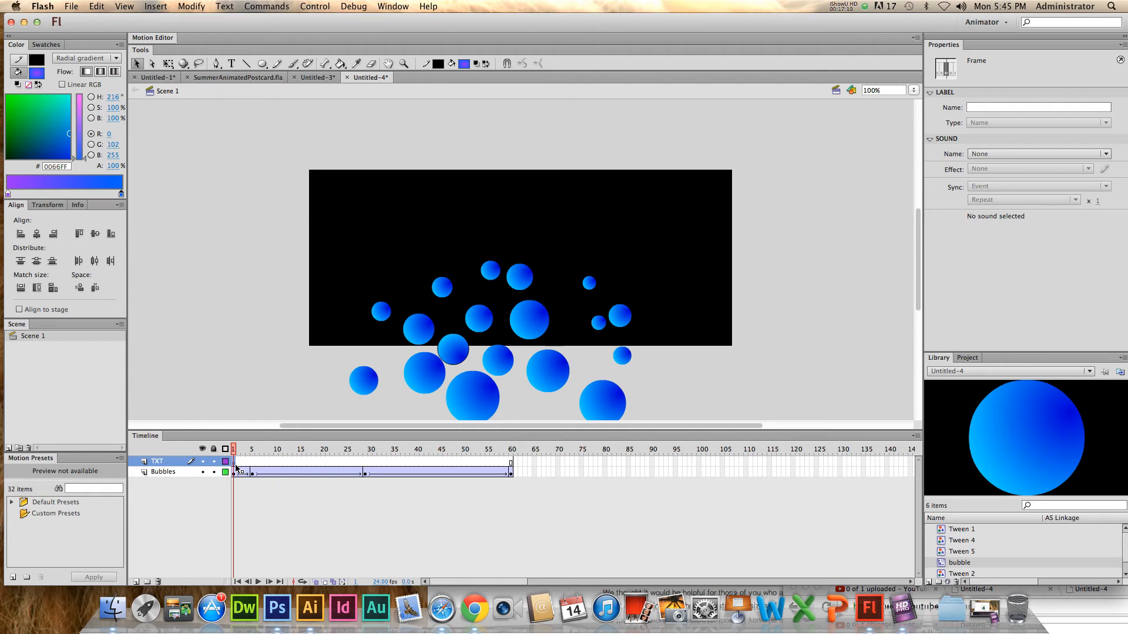
{"action": "left_click", "coordinate": [231, 64]}
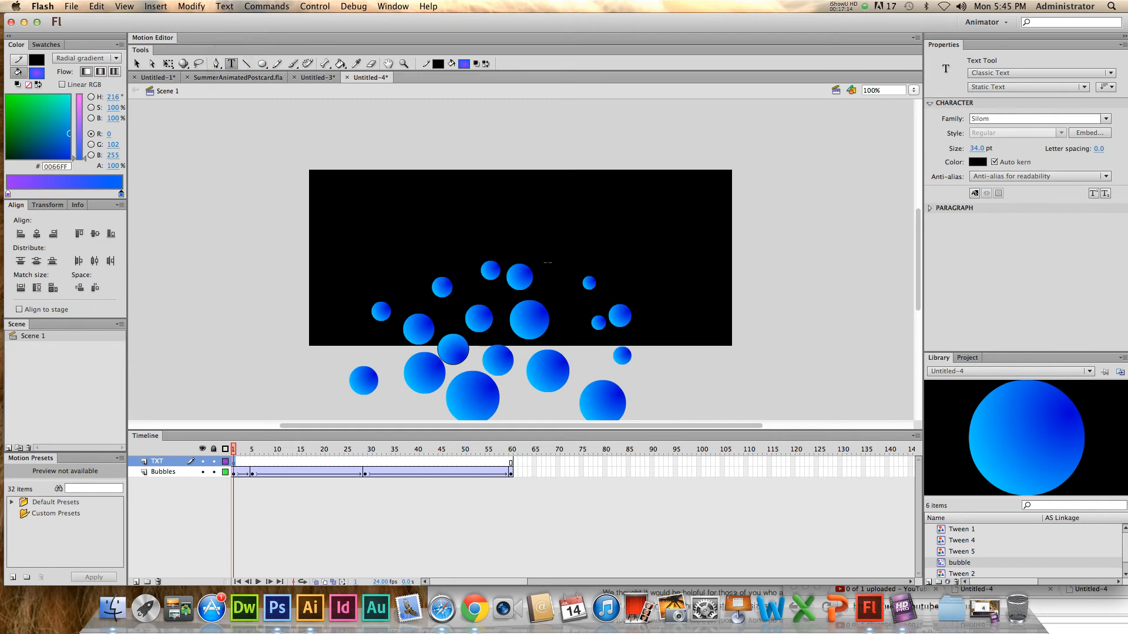
{"action": "left_click", "coordinate": [397, 236]}
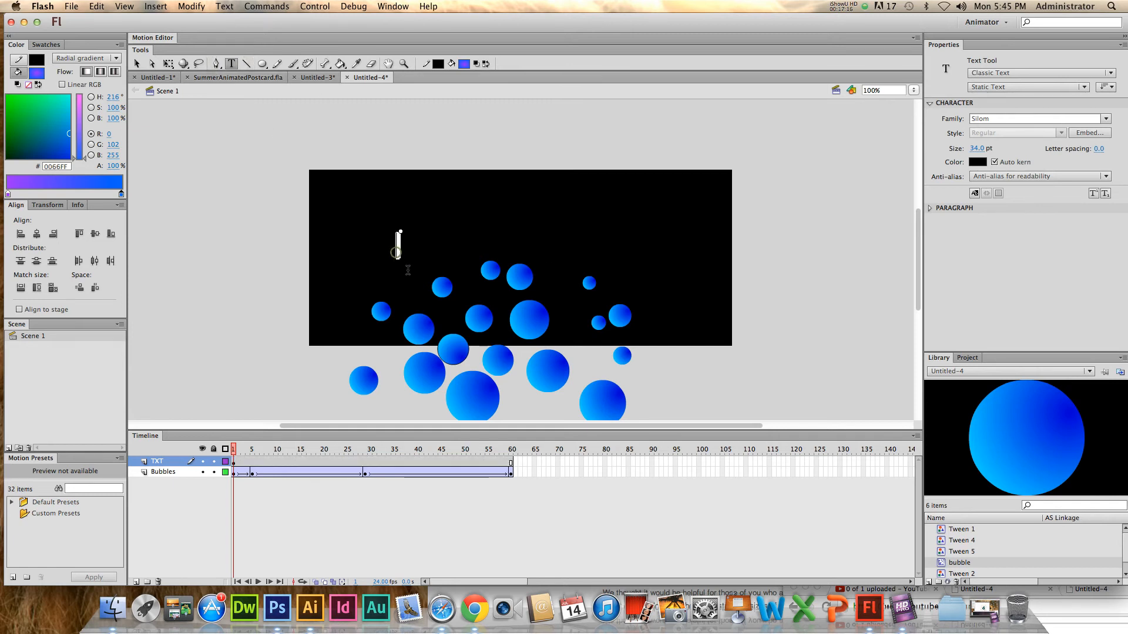
{"action": "type", "text": "HAPP"}
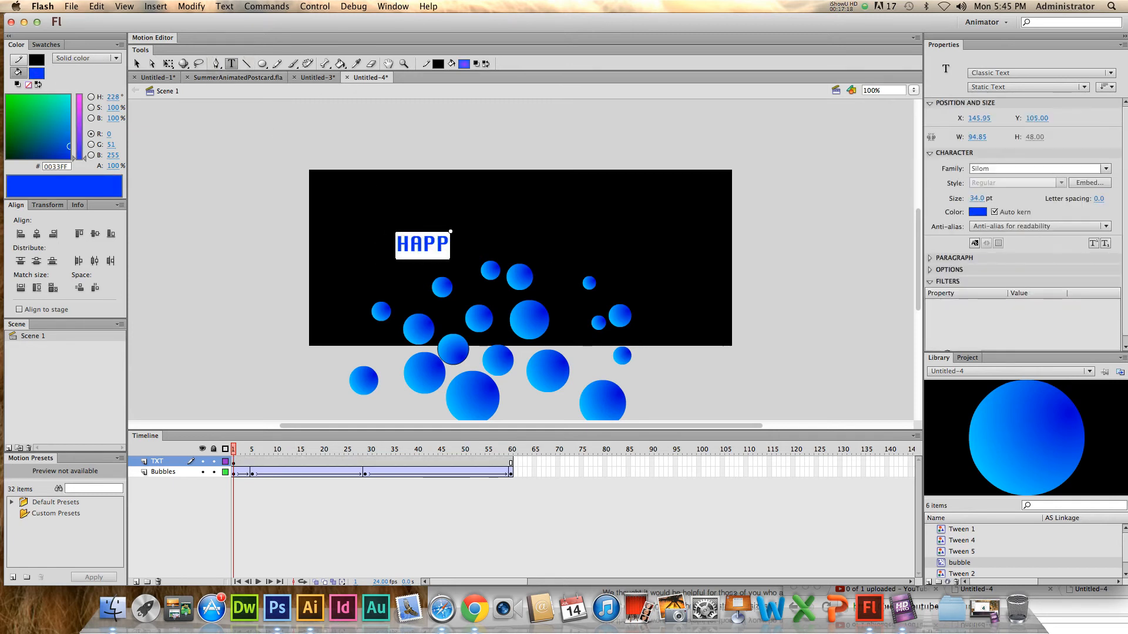
{"action": "type", "text": "Y NEW"}
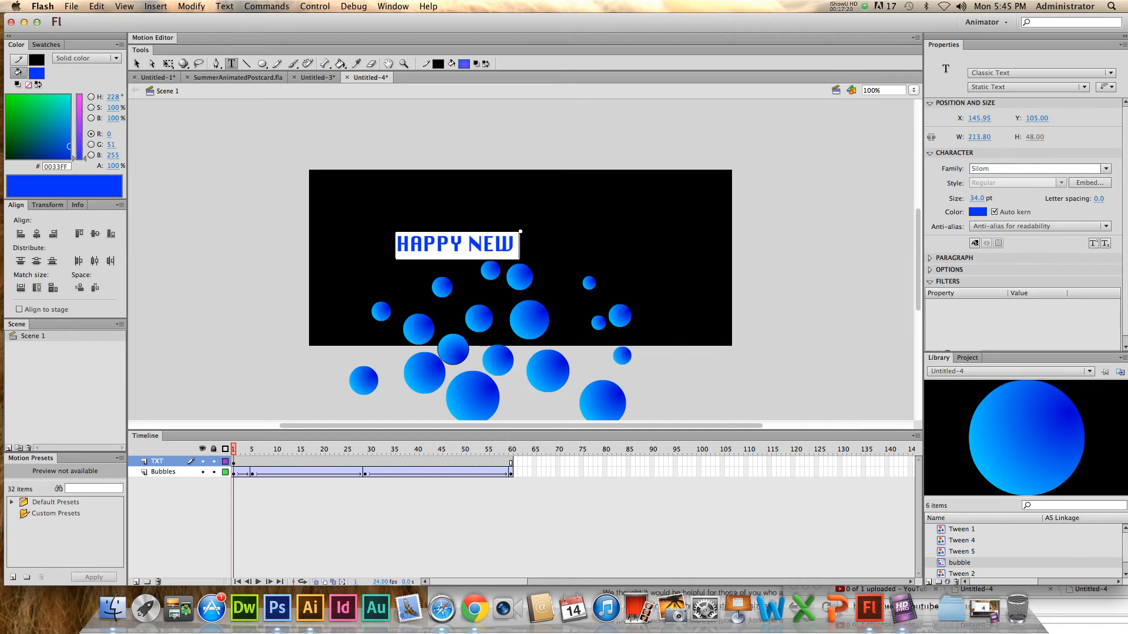
{"action": "type", "text": " YEAR!"}
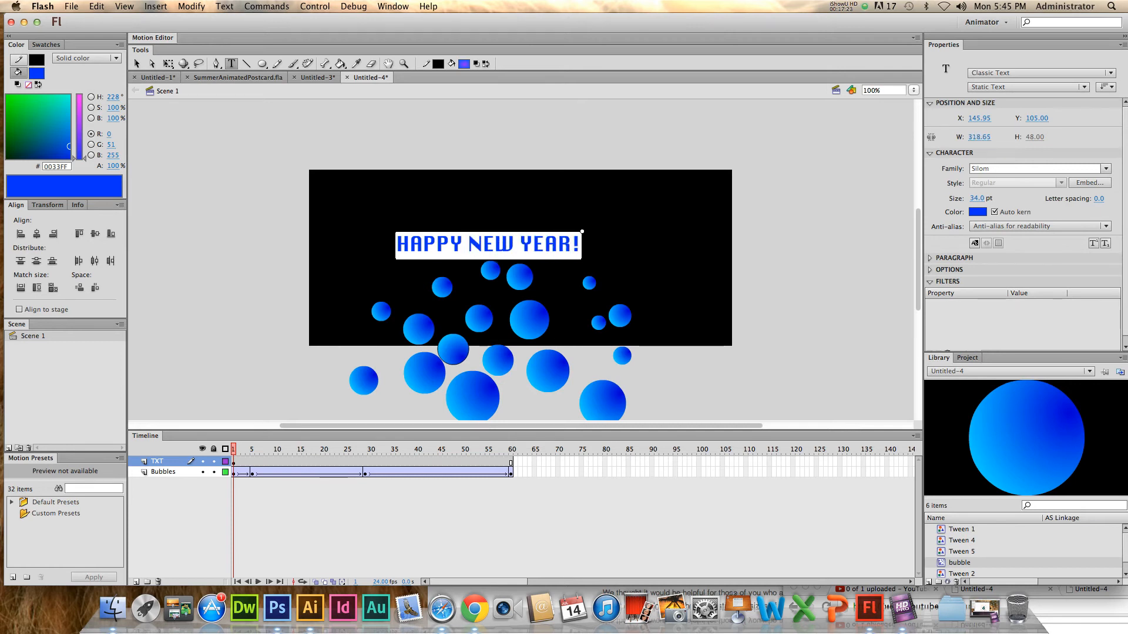
- Select all of the HAPPY NEW YEAR! text and set its size to 46 pt
{"action": "left_click", "coordinate": [400, 244]}
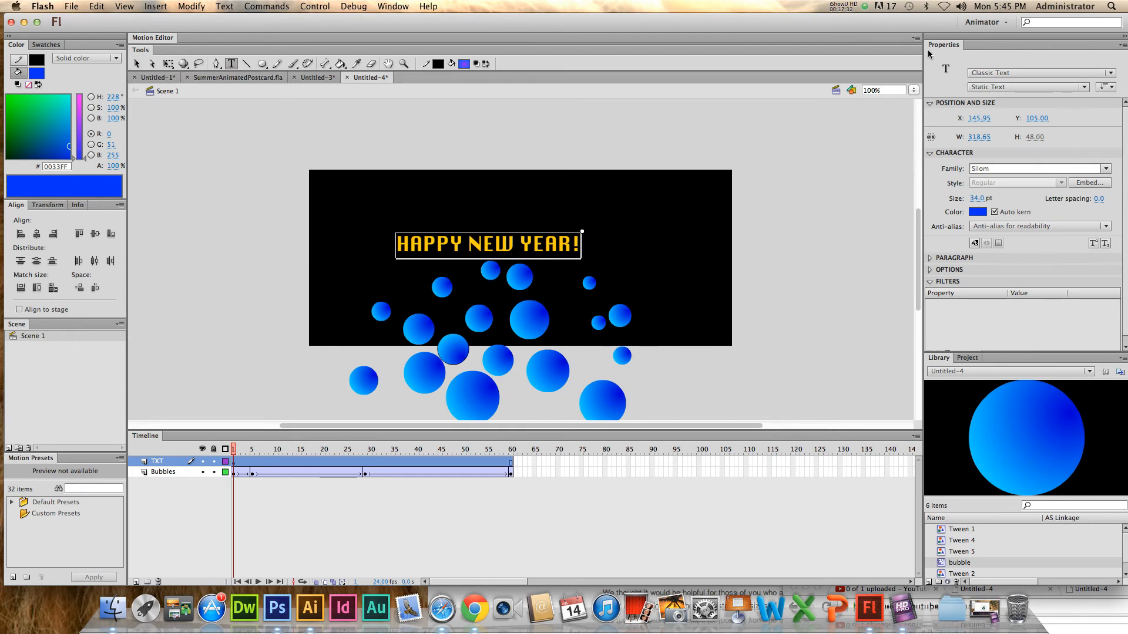
{"action": "left_click", "coordinate": [392, 6]}
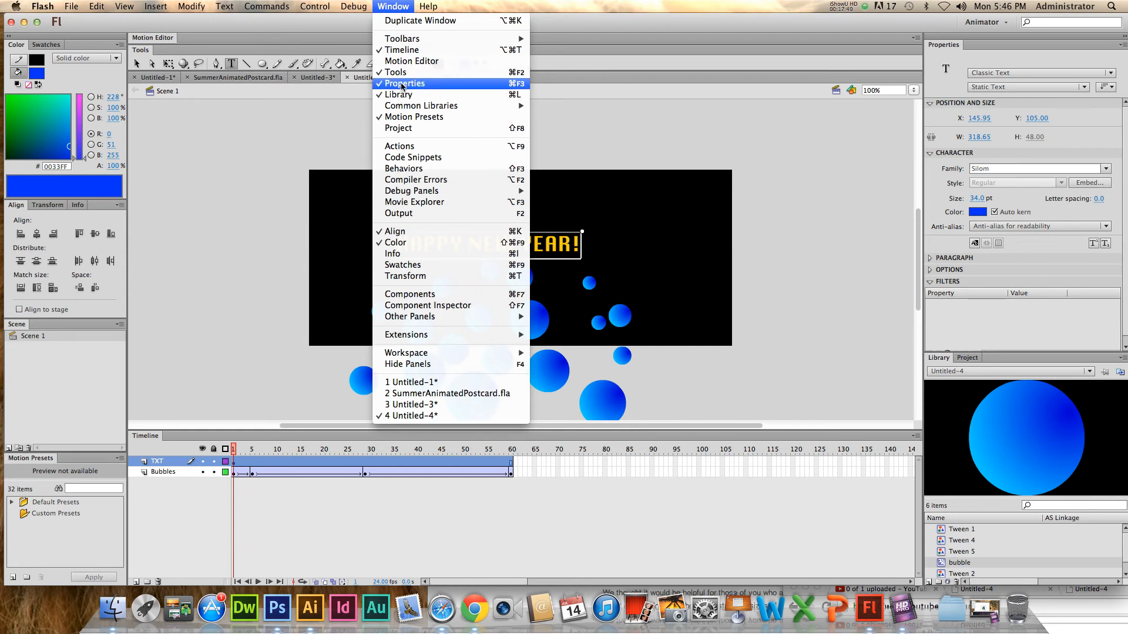
{"action": "left_click", "coordinate": [1001, 39]}
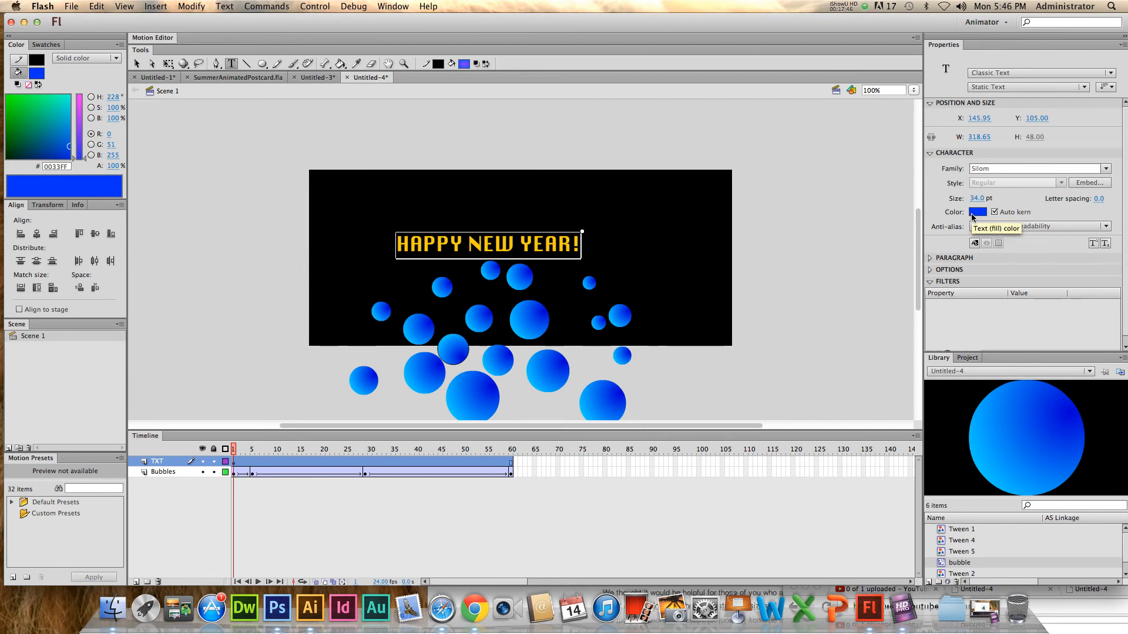
{"action": "mouse_move", "coordinate": [977, 198]}
{"action": "left_mouse_down"}
{"action": "mouse_move", "coordinate": [999, 198]}
{"action": "mouse_move", "coordinate": [982, 198]}
{"action": "left_mouse_up"}
- Change the font family of the HAPPY NEW YEAR! text to Impact
{"action": "left_click", "coordinate": [975, 169]}
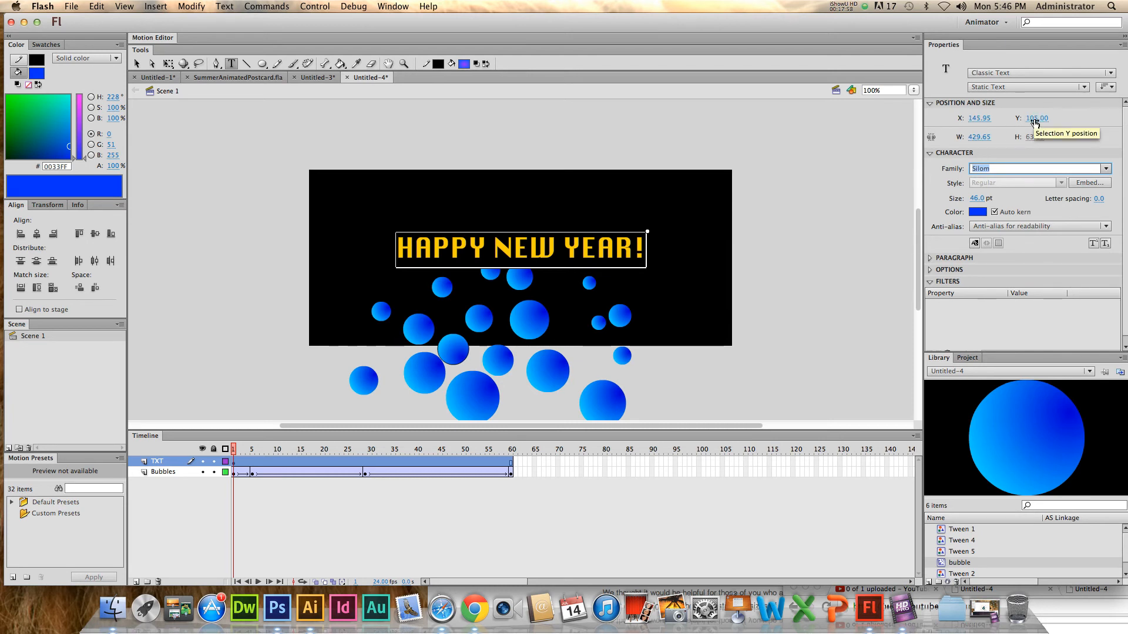
{"action": "left_click", "coordinate": [1107, 169]}
{"action": "left_click", "coordinate": [1107, 169]}
{"action": "left_click", "coordinate": [1020, 170]}
{"action": "type", "text": "Impact"}
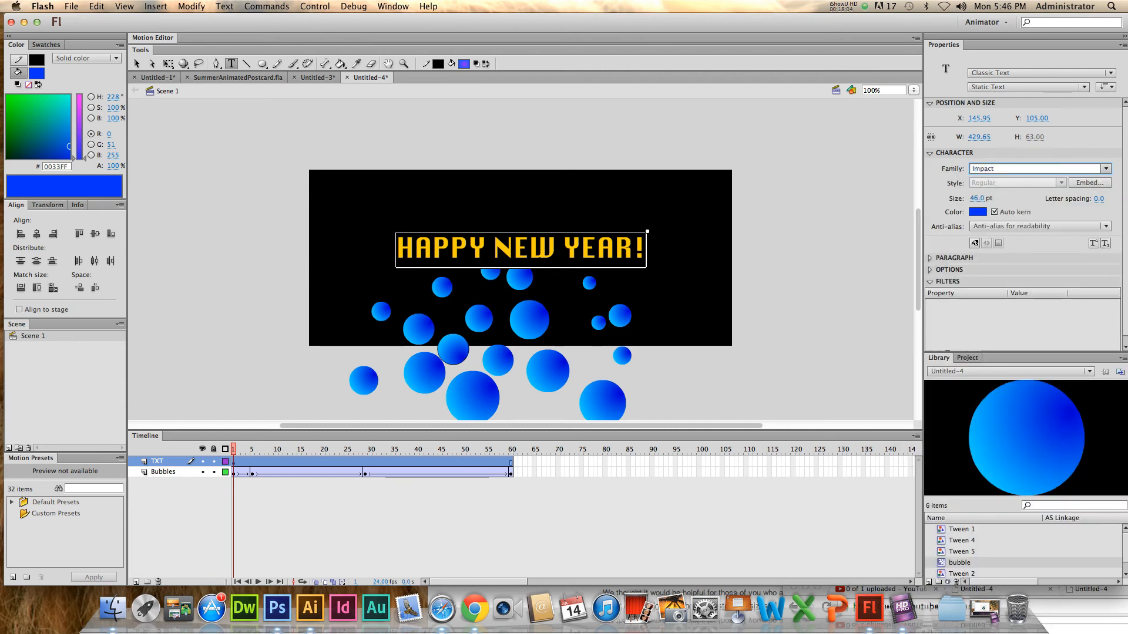
{"action": "key", "text": "Return"}
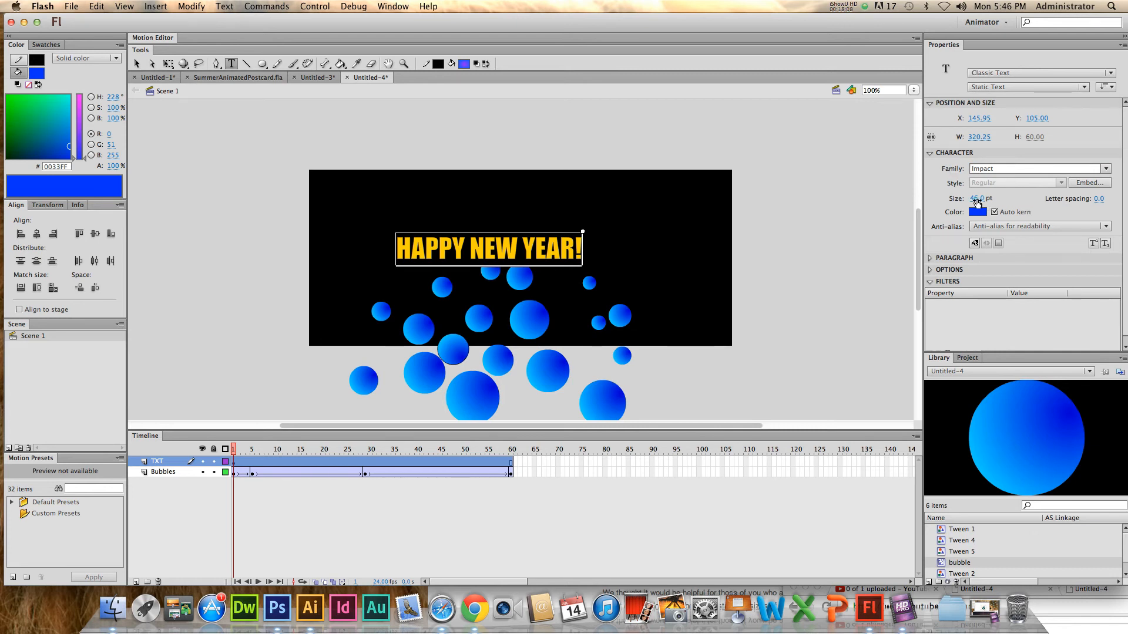
- Enlarge the HAPPY NEW YEAR! text to 96 pt and color it white (FFFFFF)
{"action": "left_click_drag", "start_coordinate": [977, 200], "coordinate": [1009, 198]}
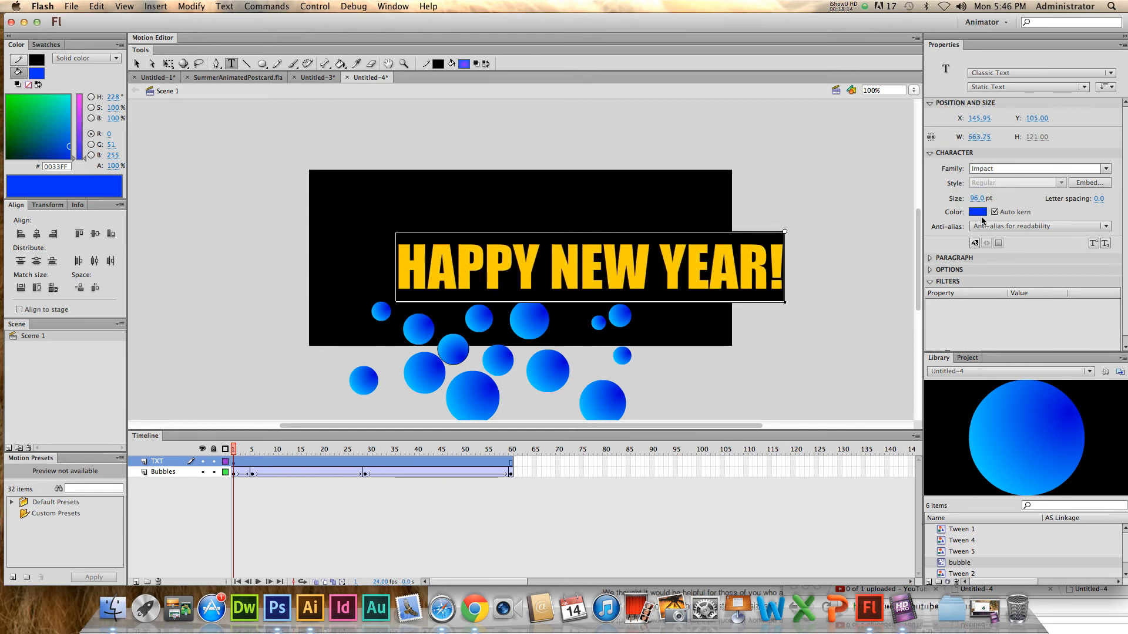
{"action": "left_click", "coordinate": [977, 213]}
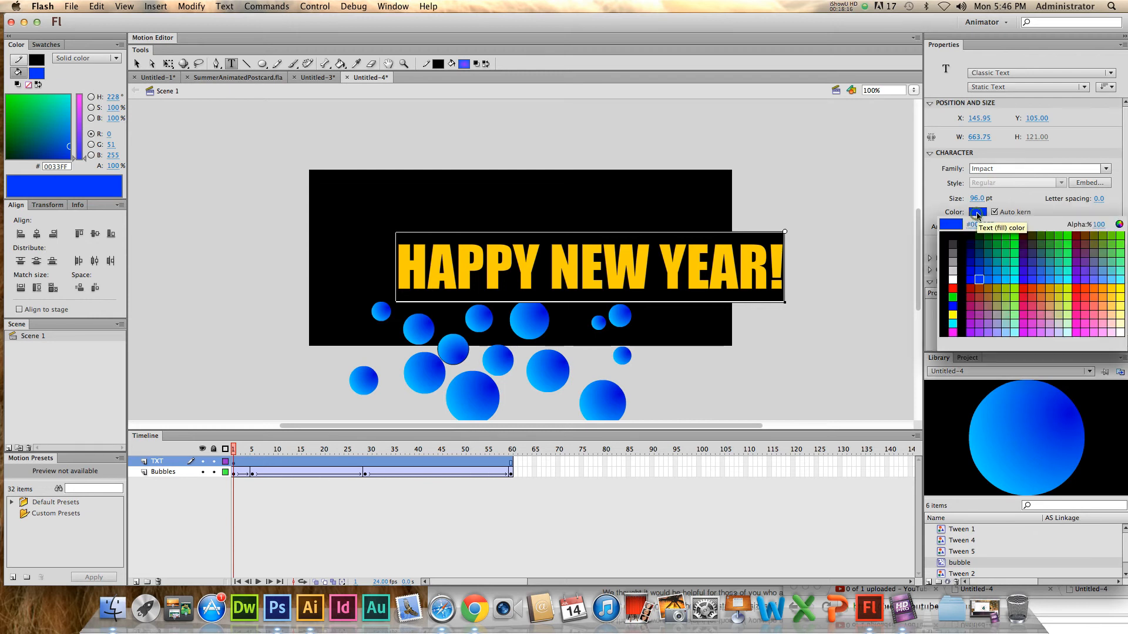
{"action": "left_click", "coordinate": [952, 279]}
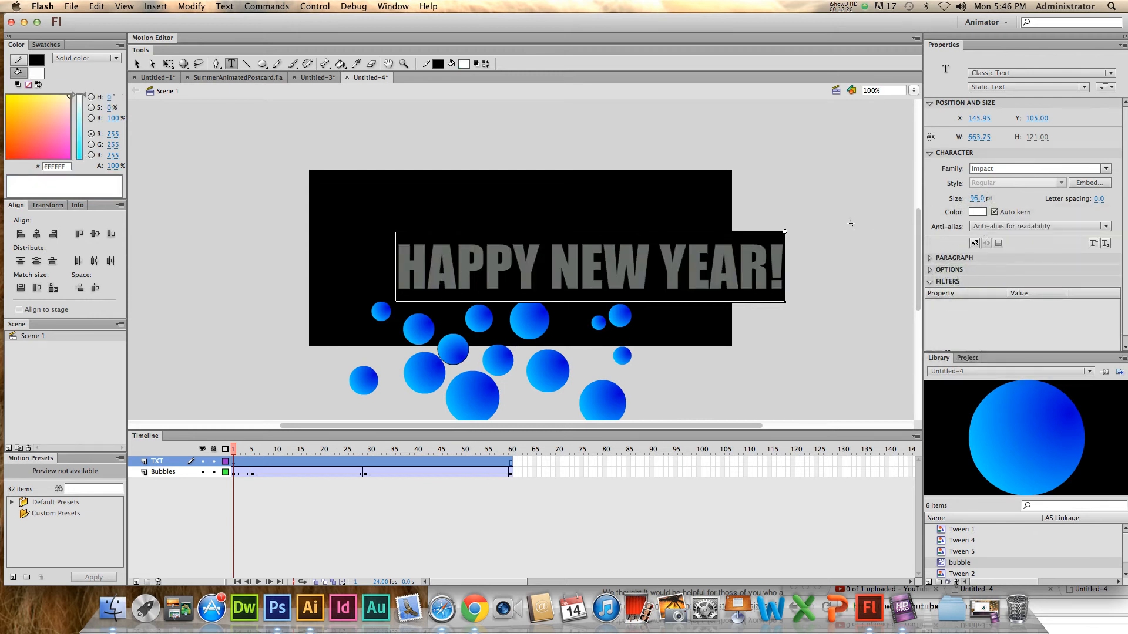
- Set the text size to 100 pt and move the text to about X 19, Y 84 so it fits across the stage
{"action": "left_click", "coordinate": [975, 200]}
{"action": "type", "text": "100"}
{"action": "key", "text": "Return"}
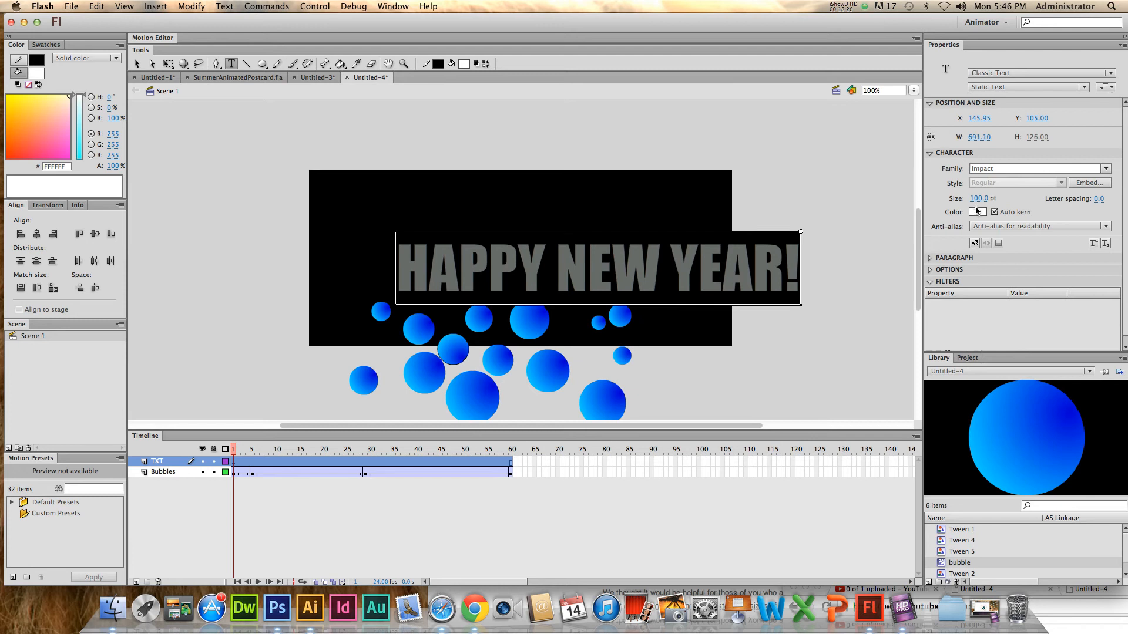
{"action": "left_click", "coordinate": [1004, 170]}
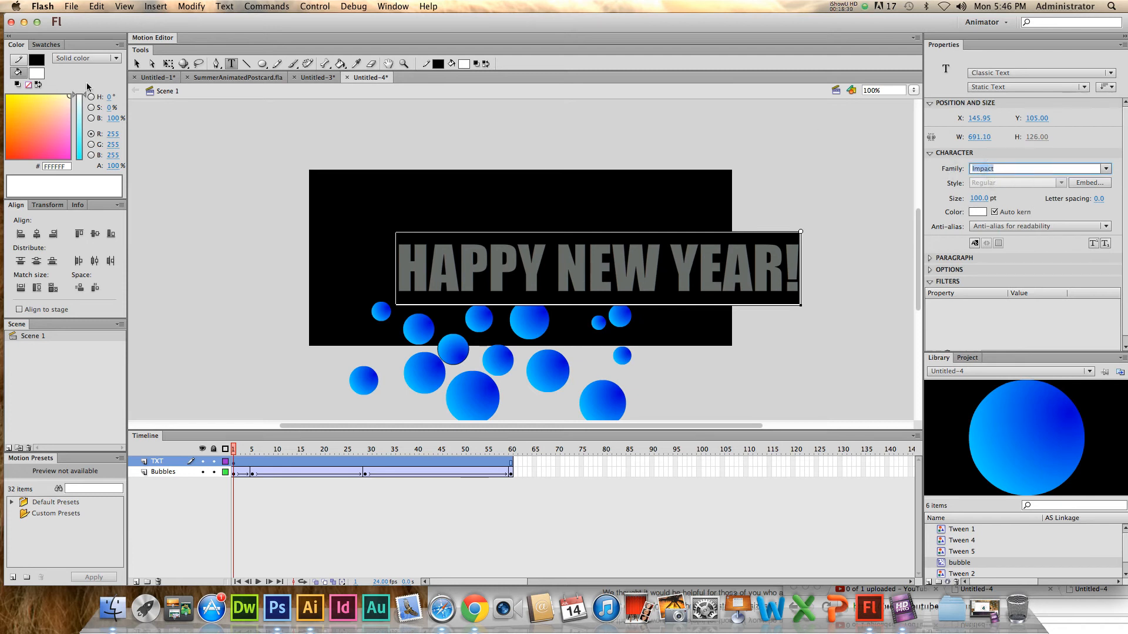
{"action": "left_click", "coordinate": [136, 63]}
{"action": "left_click_drag", "start_coordinate": [643, 266], "coordinate": [567, 255]}
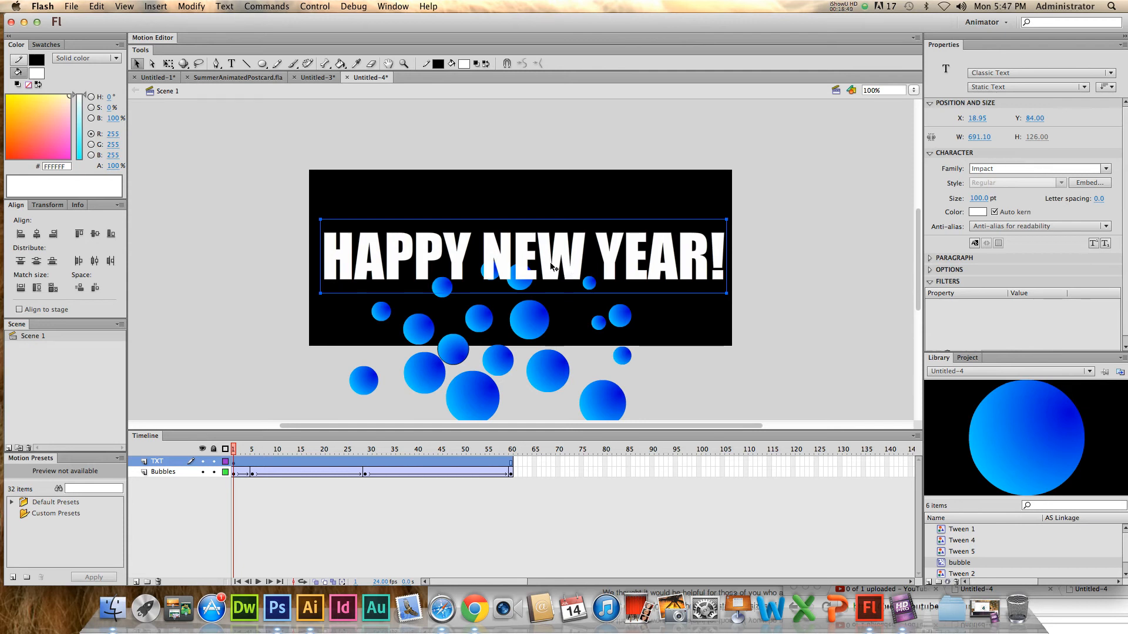
- Turn the TXT layer into a mask for the Bubbles layer
{"action": "right_click", "coordinate": [168, 462]}
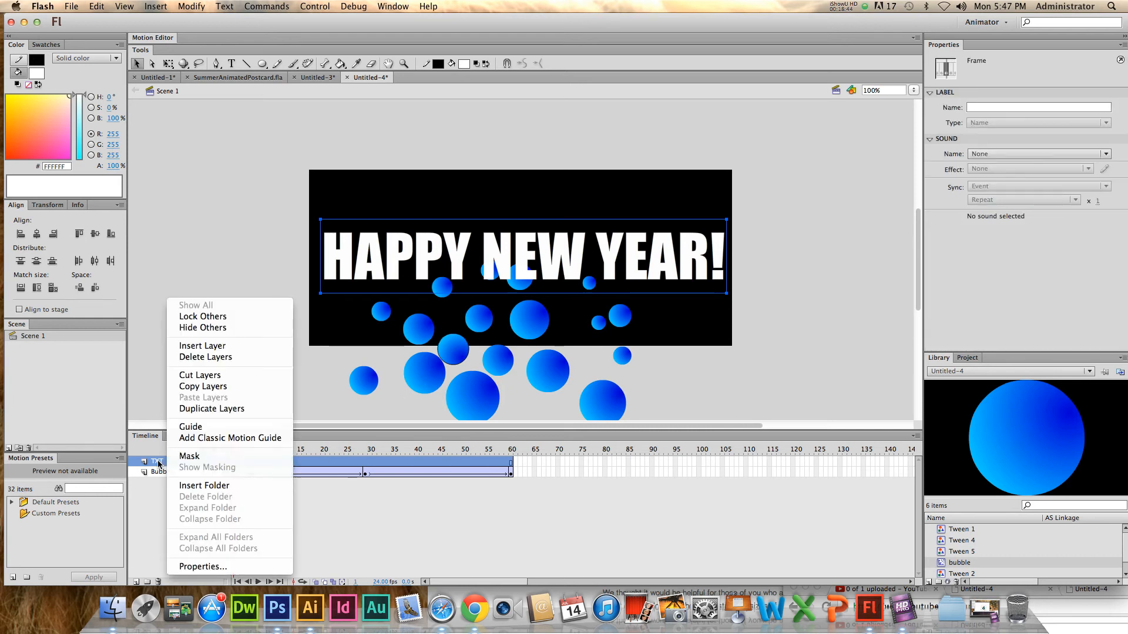
{"action": "left_click", "coordinate": [158, 464]}
{"action": "right_click", "coordinate": [163, 464]}
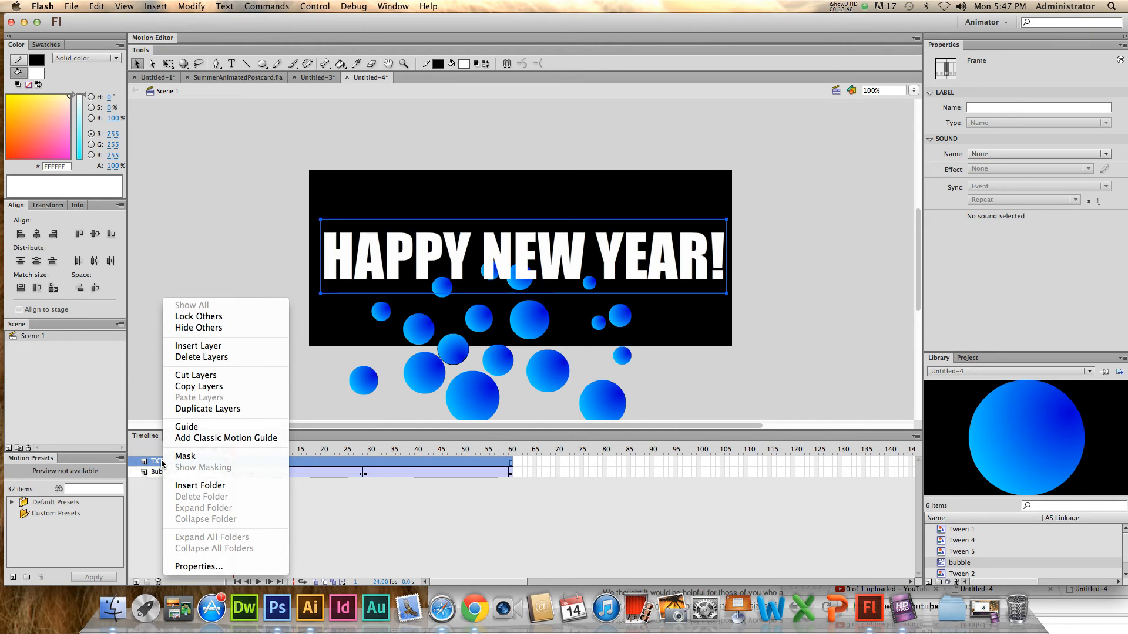
{"action": "left_click", "coordinate": [185, 457]}
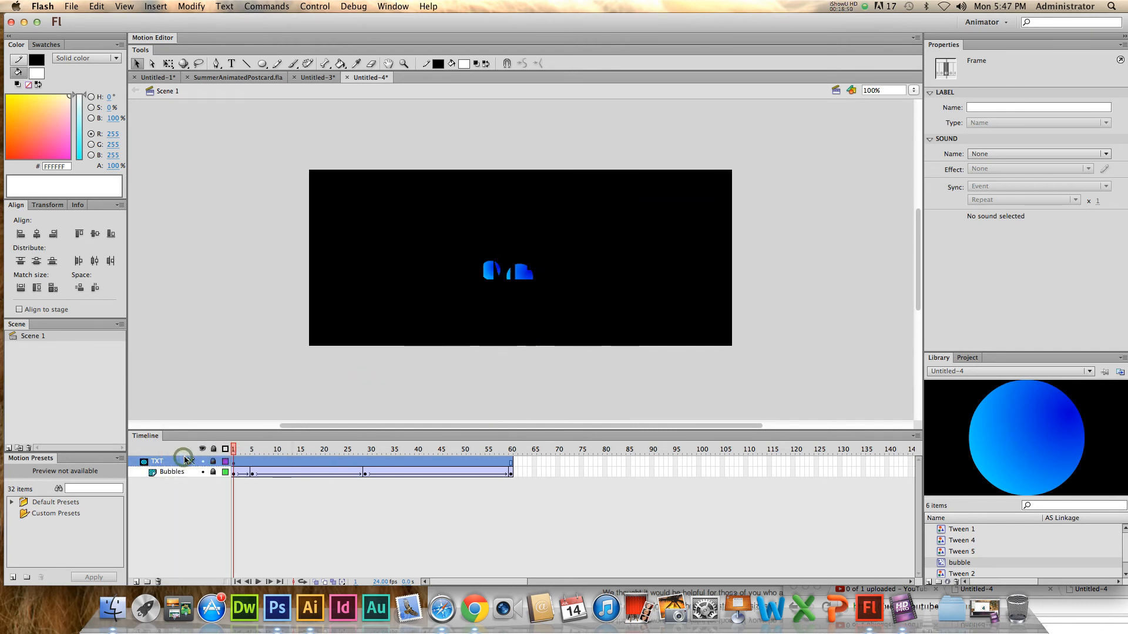
- Unlock the TXT mask layer and the masked Bubbles layer
{"action": "left_click_drag", "start_coordinate": [242, 450], "coordinate": [223, 428]}
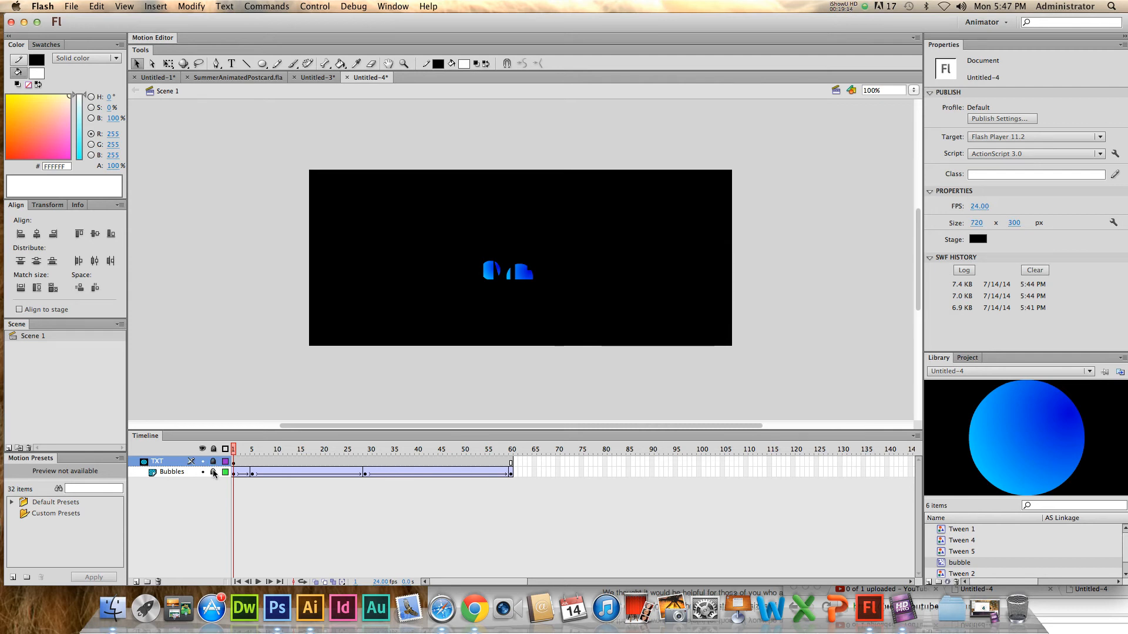
{"action": "left_click", "coordinate": [213, 461]}
{"action": "left_click", "coordinate": [213, 473]}
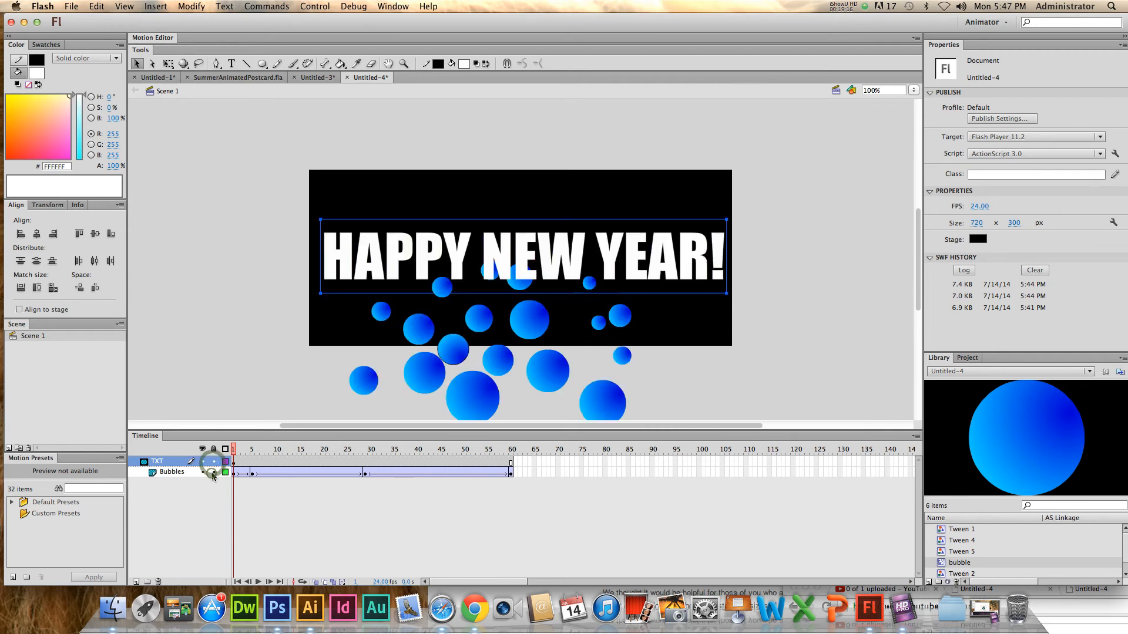
- Play the animation, return to frame 1, and lock the TXT and Bubbles layers to preview the mask
{"action": "key", "text": "Return"}
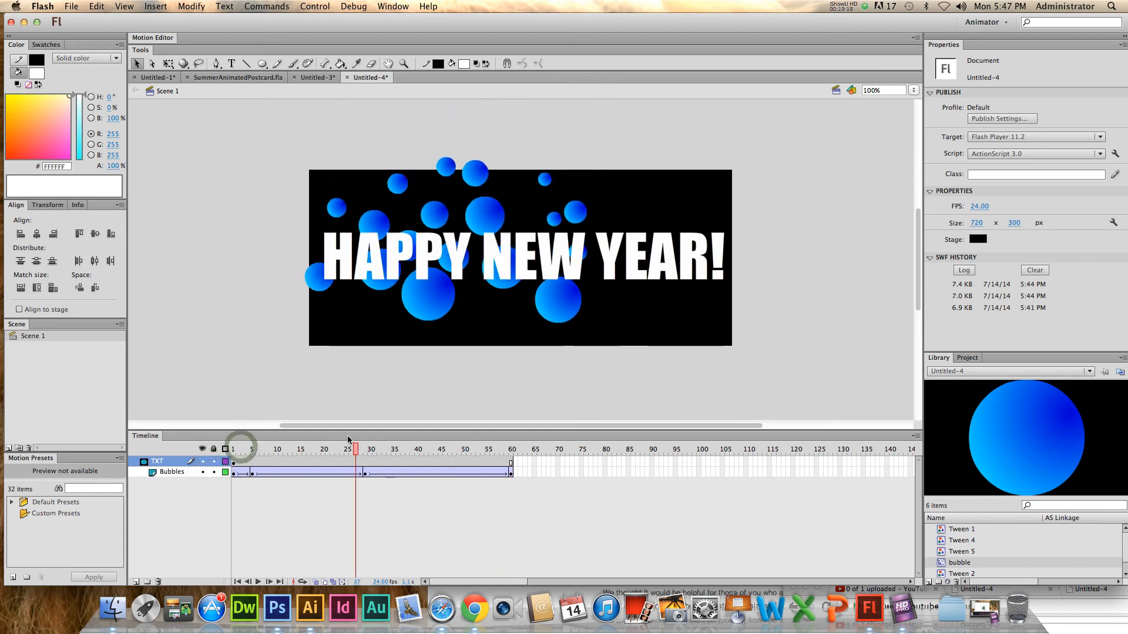
{"action": "left_click_drag", "start_coordinate": [348, 440], "coordinate": [232, 446]}
{"action": "left_click", "coordinate": [213, 461]}
{"action": "left_click", "coordinate": [213, 473]}
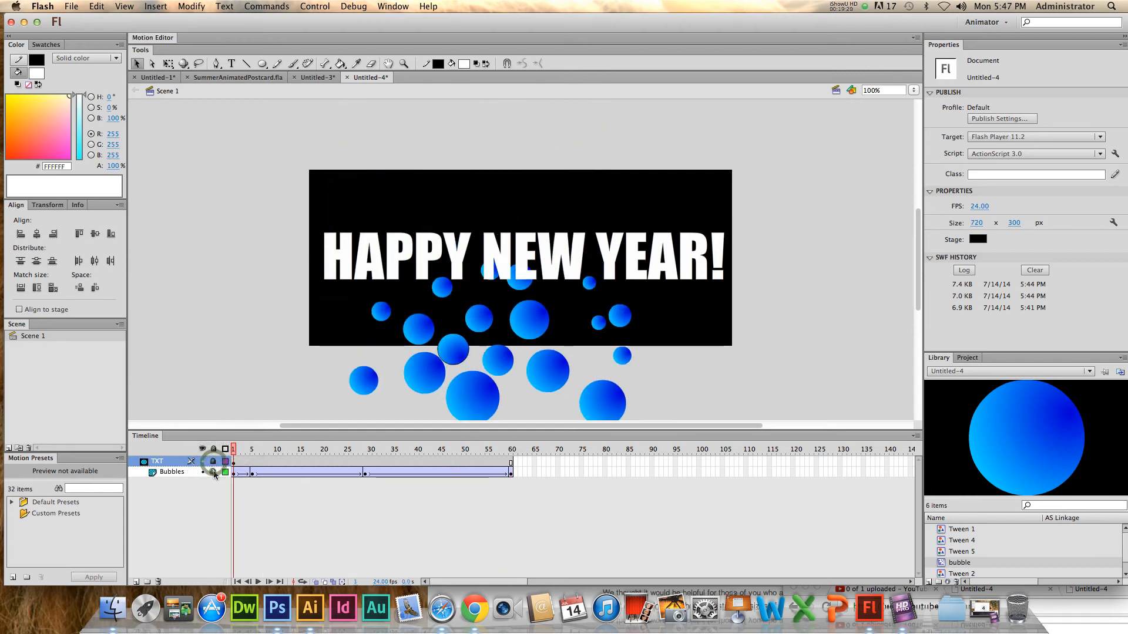
{"action": "left_click", "coordinate": [213, 472]}
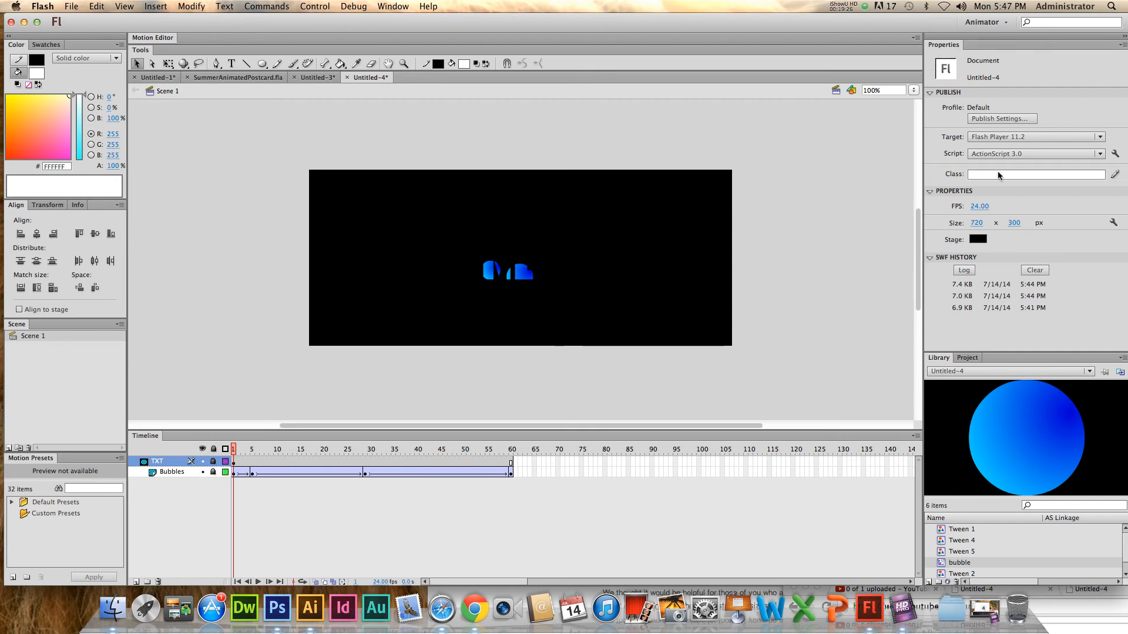
- Try gray (#999999), bright blue and dark blue (#000061) as the stage color, and set the stage back to black
{"action": "left_click", "coordinate": [977, 238]}
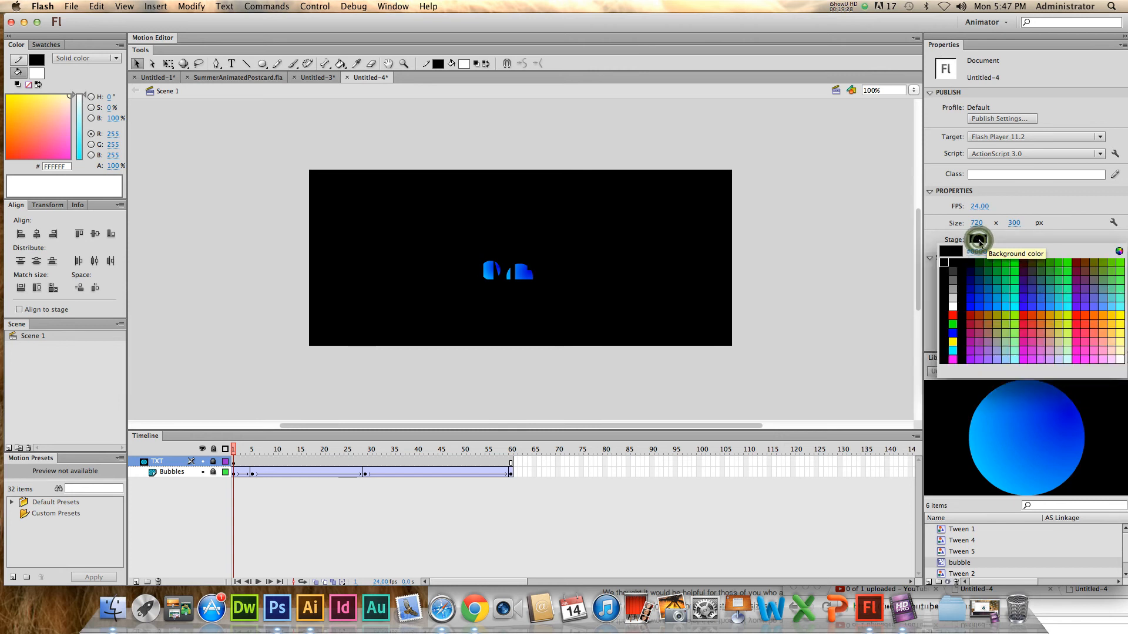
{"action": "left_click", "coordinate": [954, 289]}
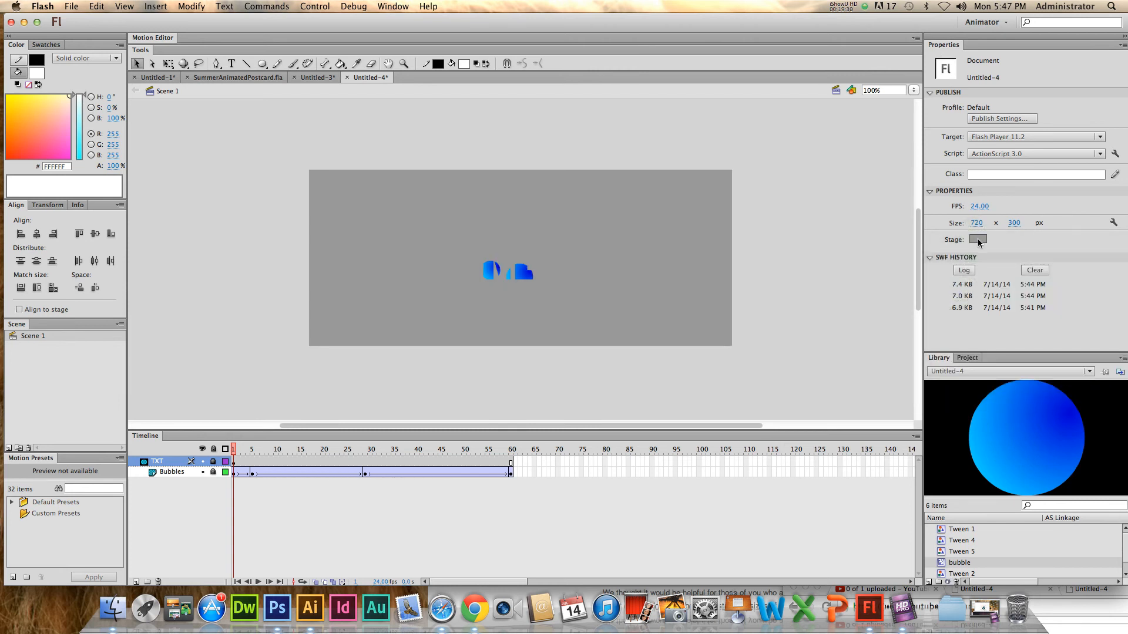
{"action": "left_click", "coordinate": [979, 239]}
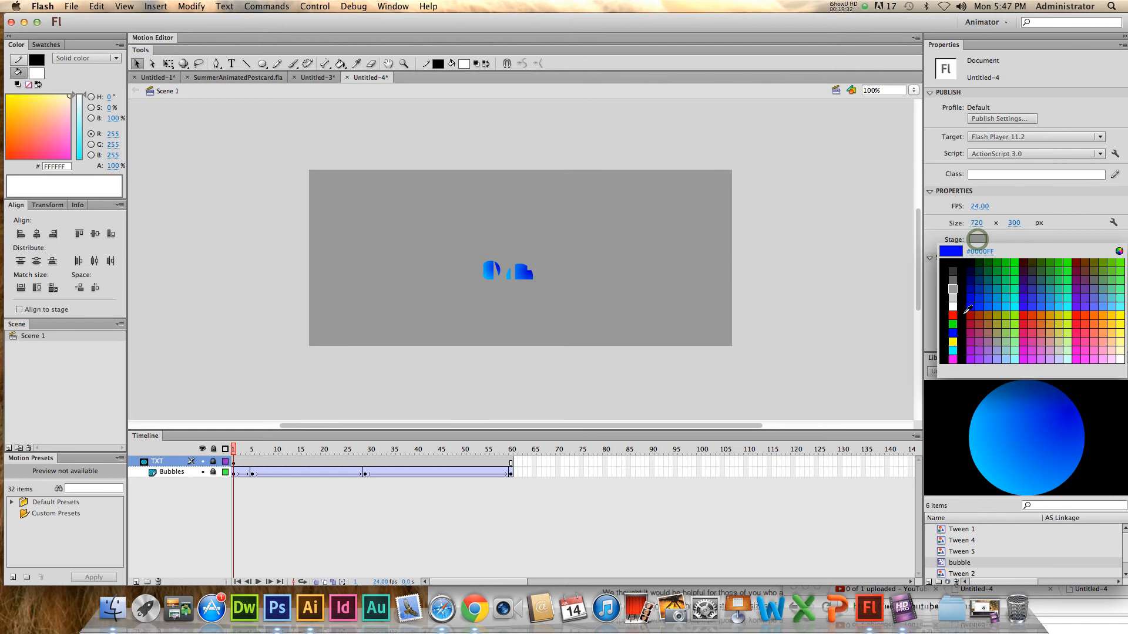
{"action": "left_click", "coordinate": [951, 335]}
{"action": "left_click", "coordinate": [978, 240]}
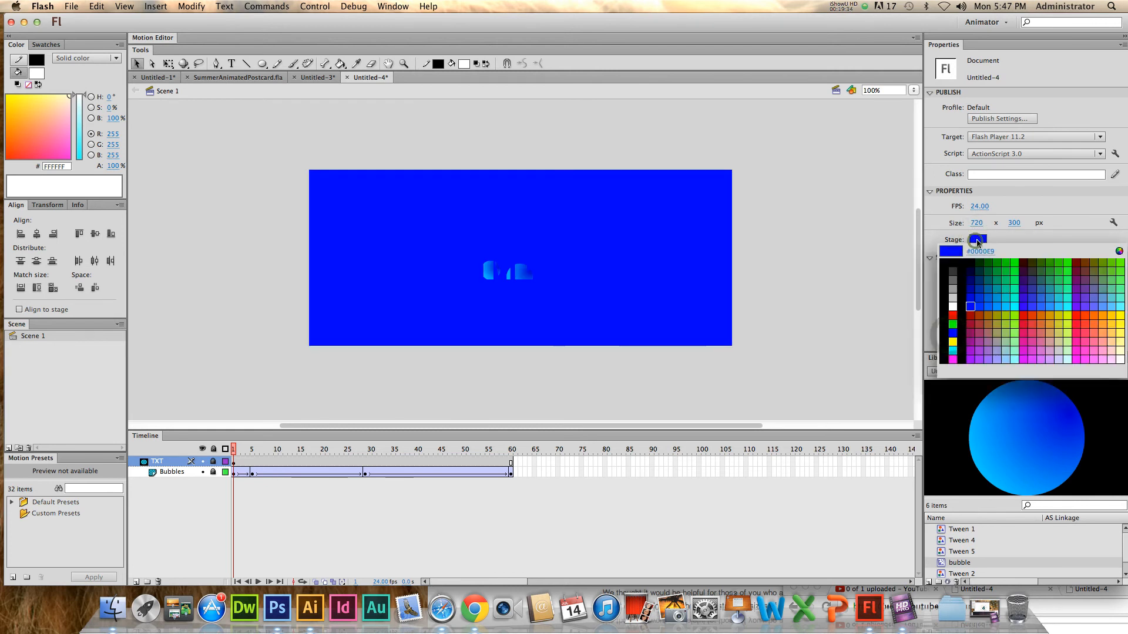
{"action": "left_click", "coordinate": [971, 281]}
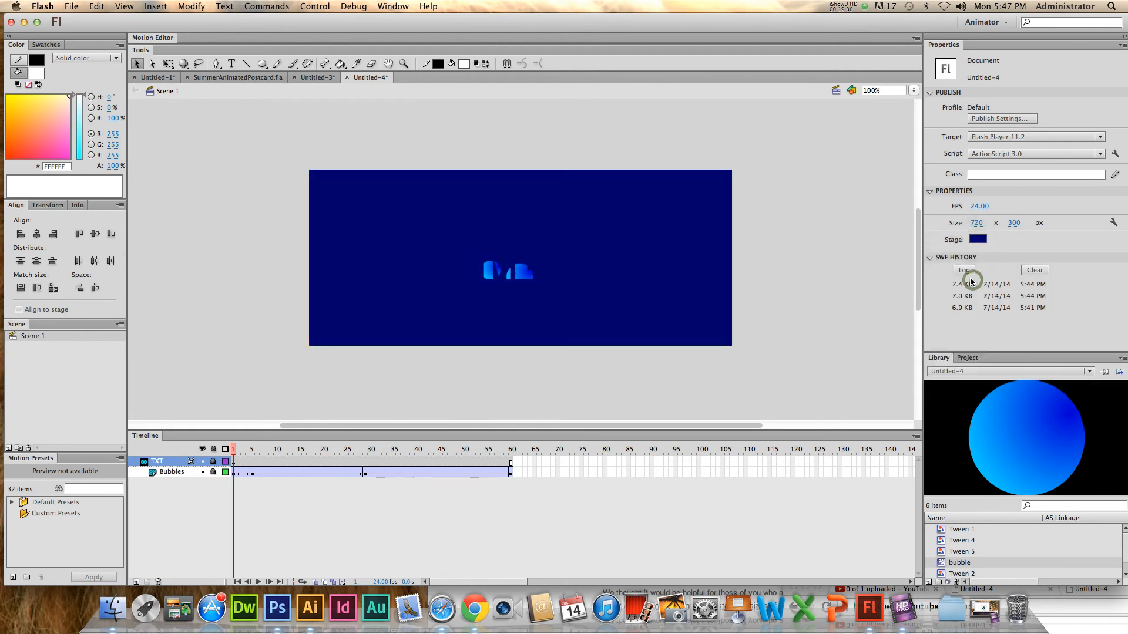
{"action": "left_click", "coordinate": [978, 240]}
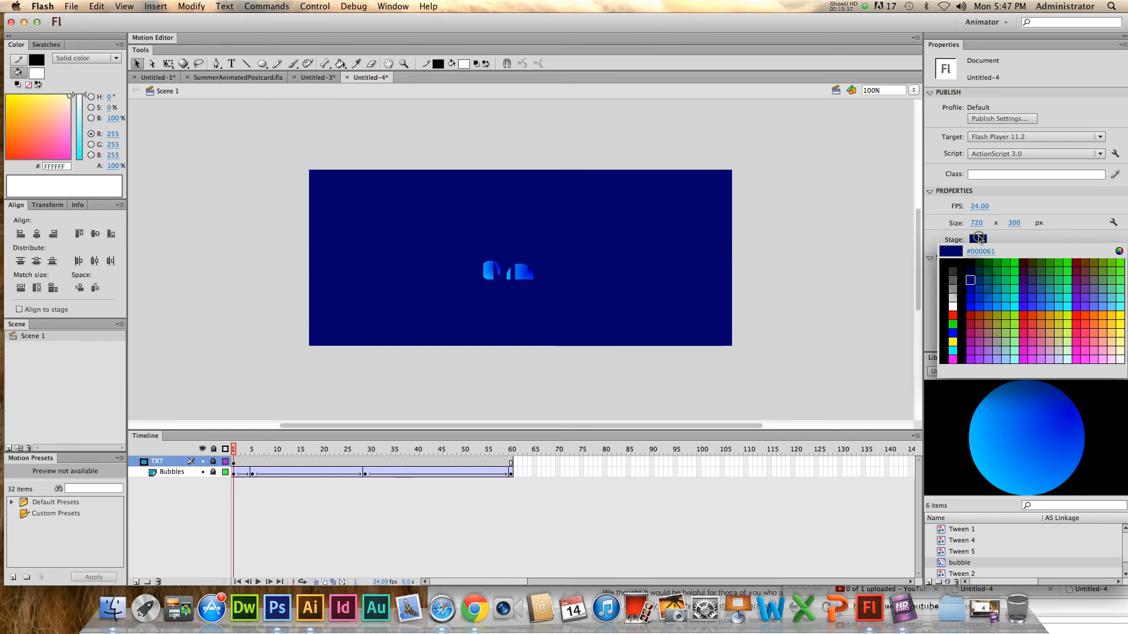
{"action": "left_click", "coordinate": [954, 288]}
{"action": "left_click_drag", "start_coordinate": [265, 450], "coordinate": [222, 407]}
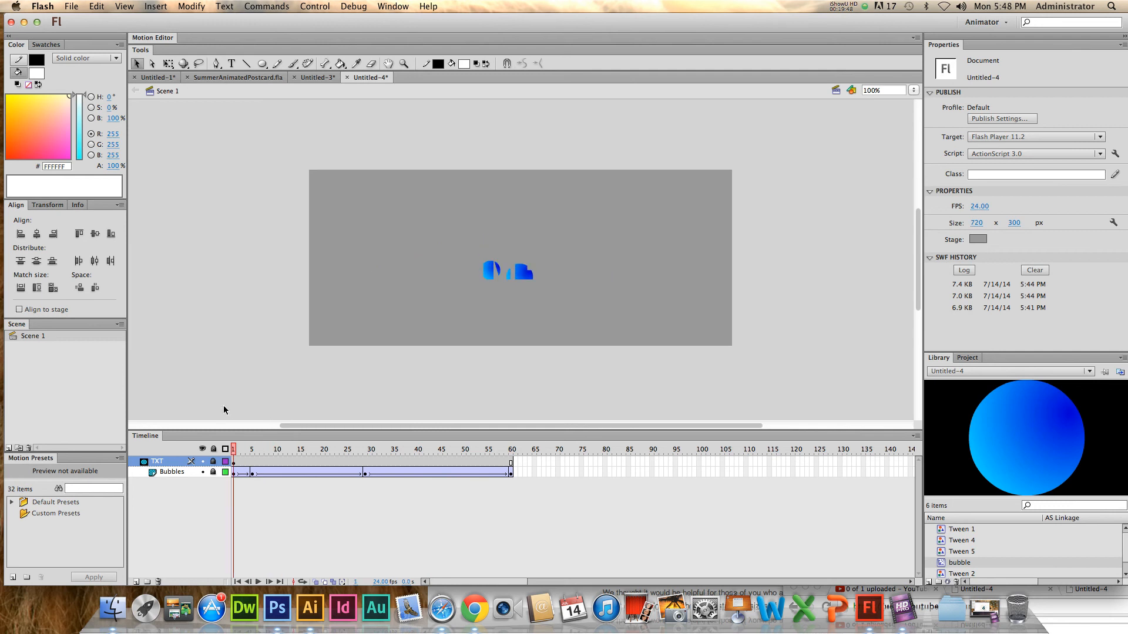
{"action": "left_click", "coordinate": [978, 239]}
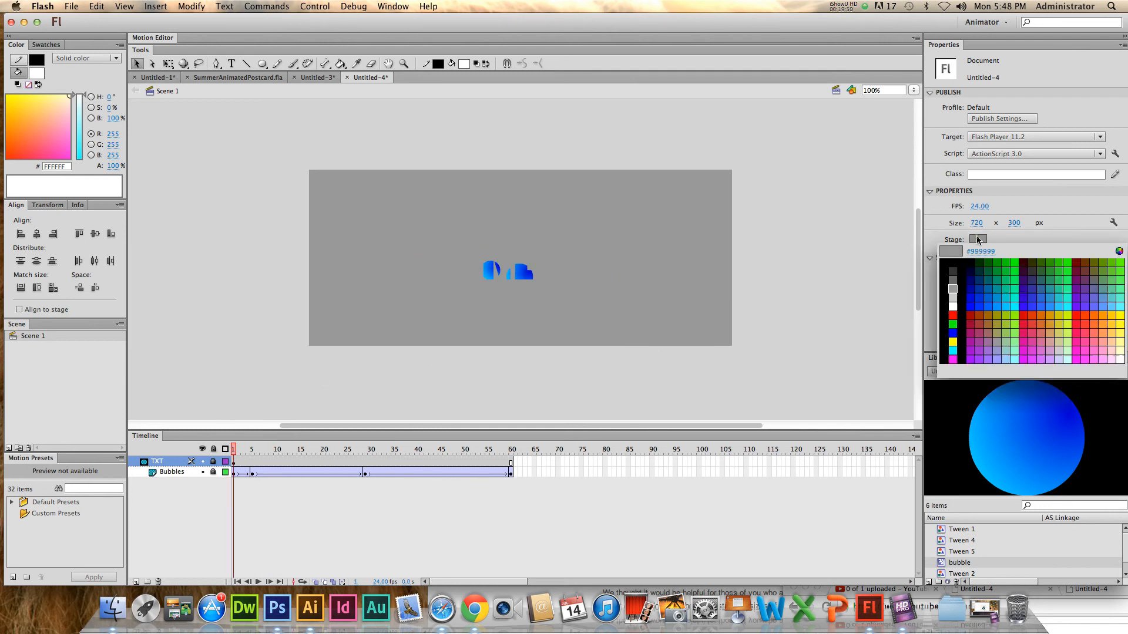
{"action": "left_click", "coordinate": [943, 272]}
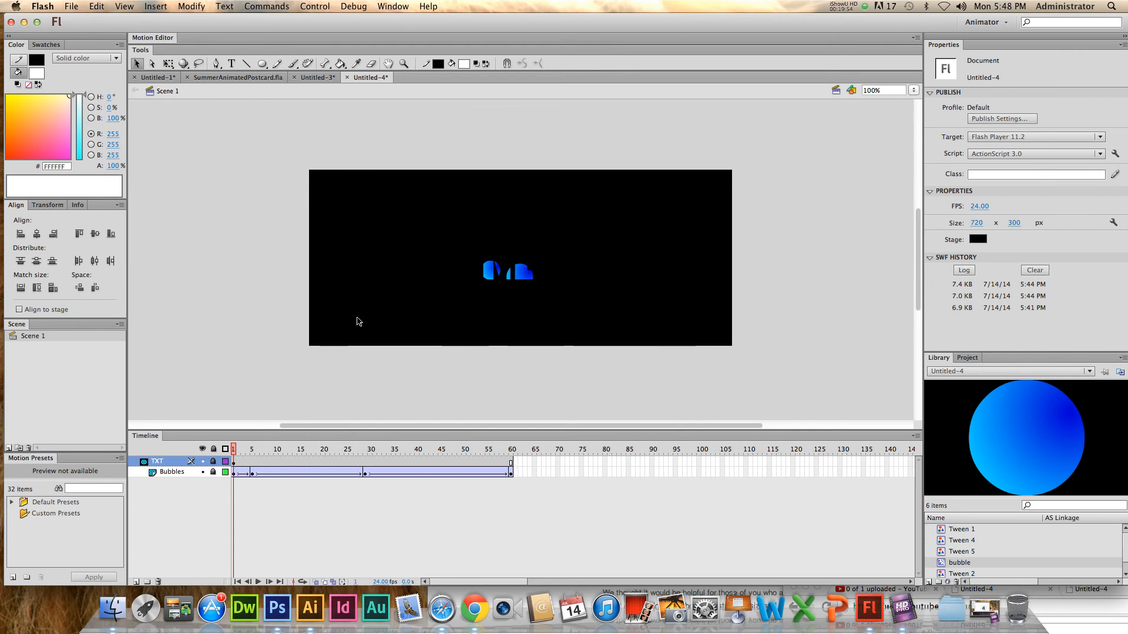
- Add a new layer named BG above TXT and unlock the TXT and Bubbles layers
{"action": "left_click", "coordinate": [136, 581]}
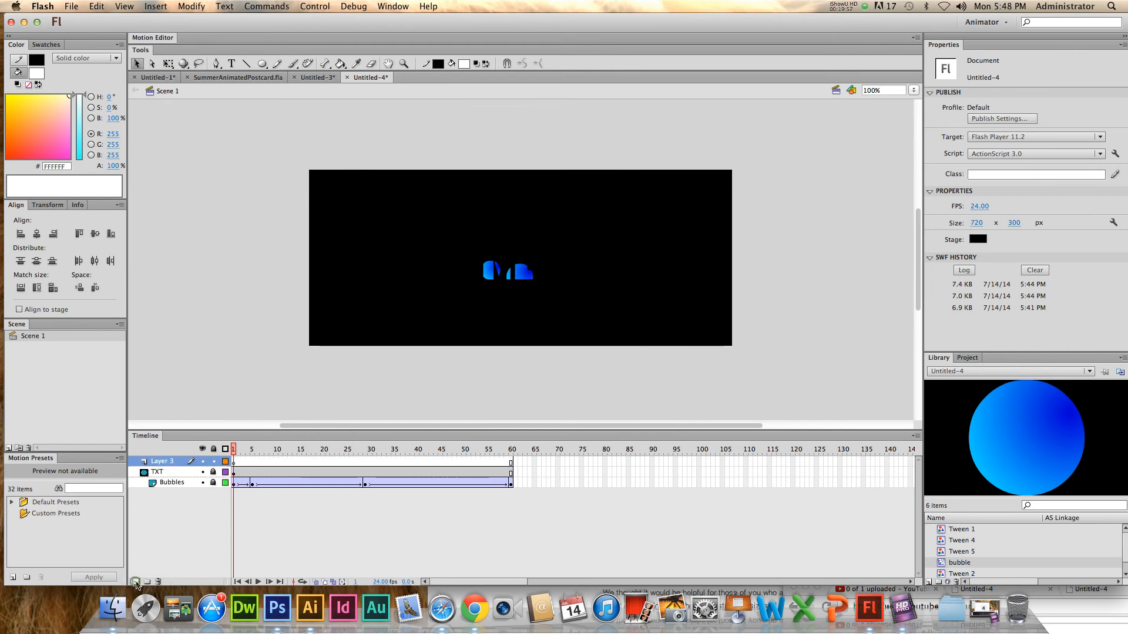
{"action": "left_click", "coordinate": [213, 472]}
{"action": "left_click", "coordinate": [213, 482]}
{"action": "double_click", "coordinate": [170, 462]}
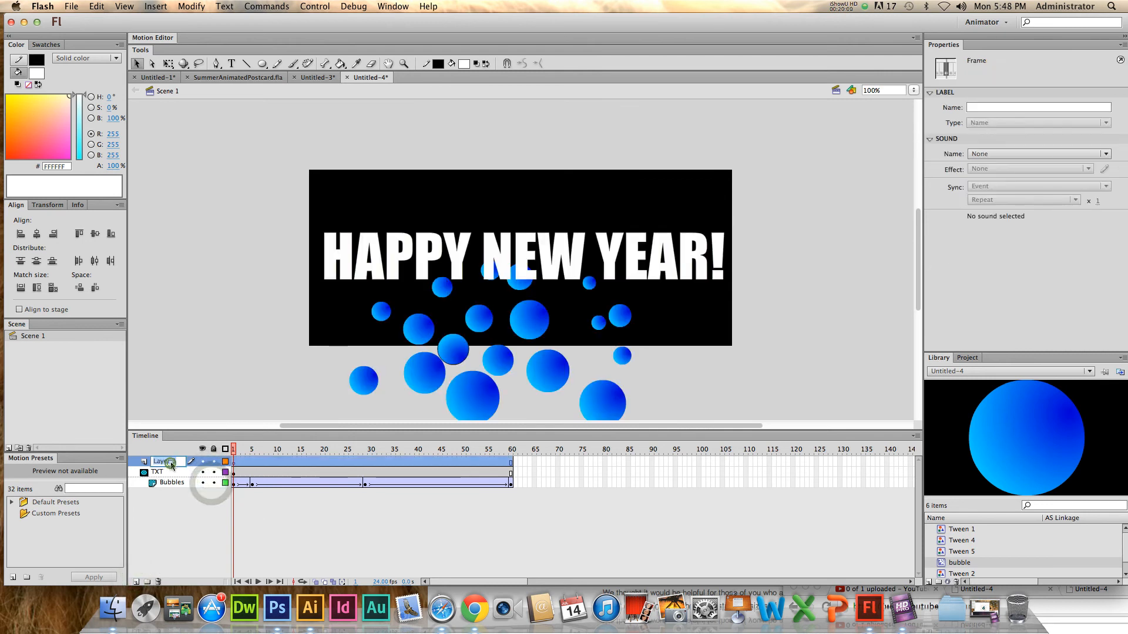
{"action": "type", "text": "BG"}
{"action": "key", "text": "Return"}
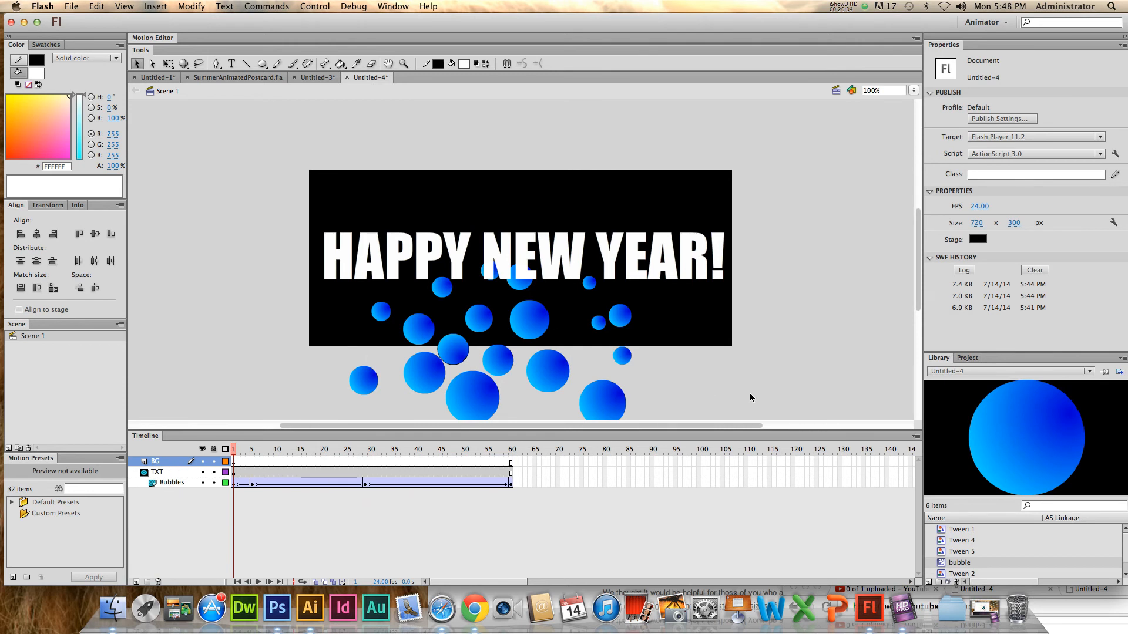
- Draw a rectangle covering the whole stage on the BG layer, filled with the red-to-black radial gradient
{"action": "left_click", "coordinate": [262, 64]}
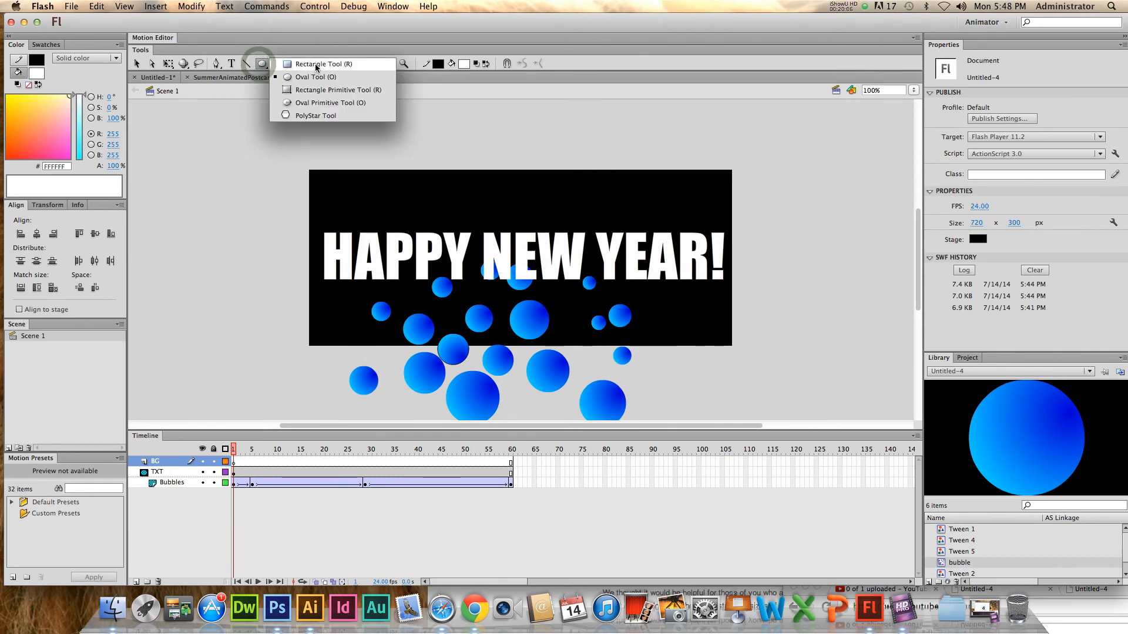
{"action": "left_click", "coordinate": [315, 64]}
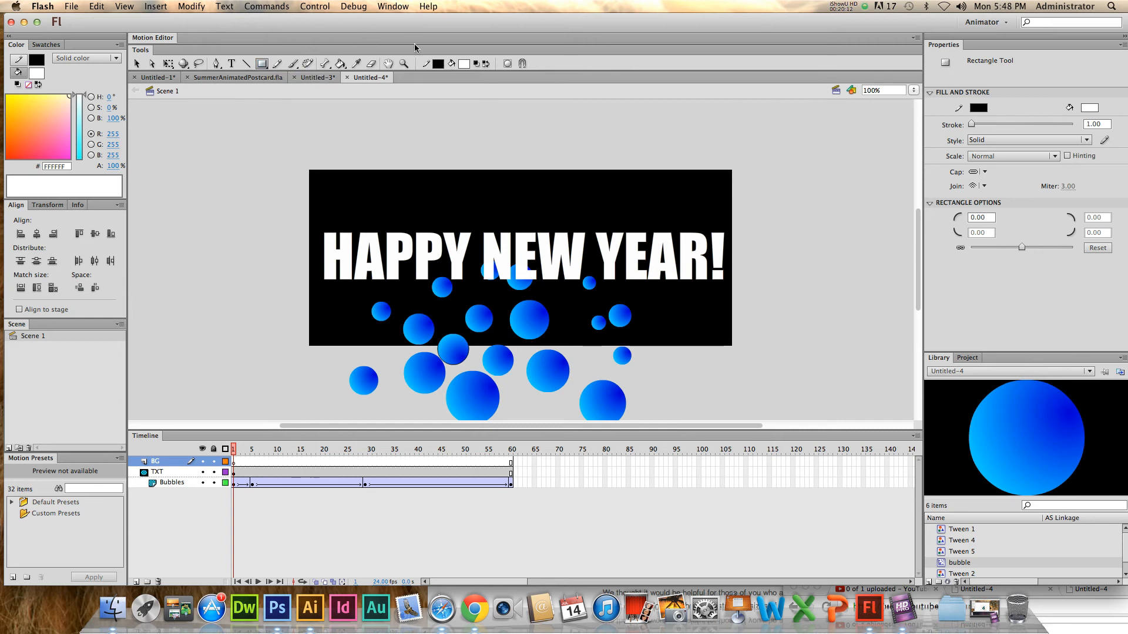
{"action": "left_click", "coordinate": [464, 64]}
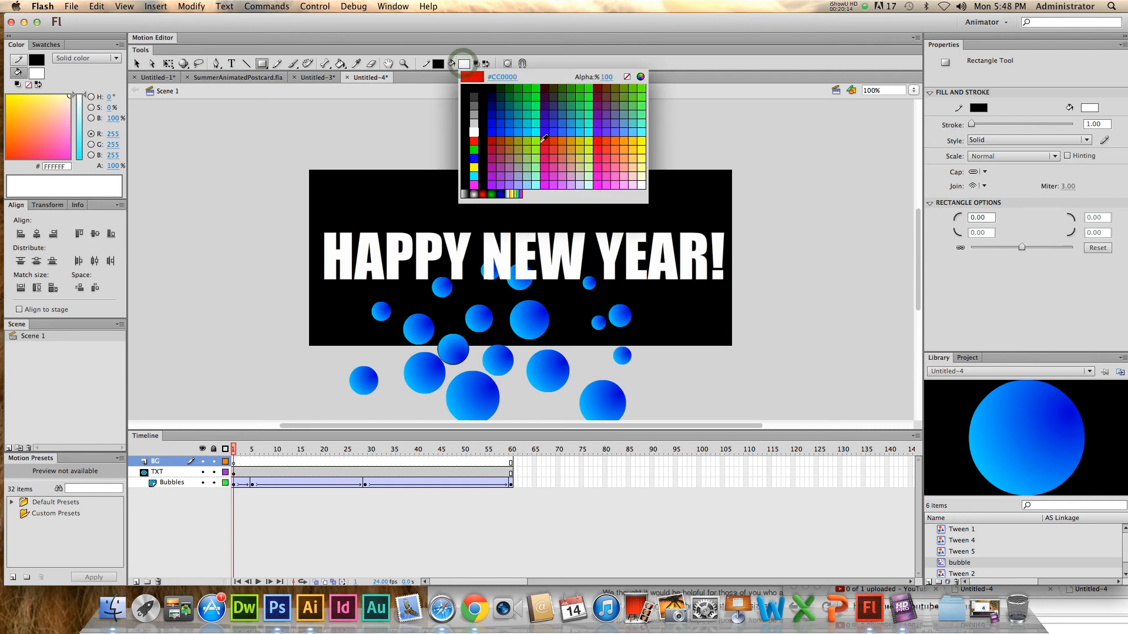
{"action": "left_click", "coordinate": [486, 193]}
{"action": "left_click_drag", "start_coordinate": [309, 168], "coordinate": [733, 347]}
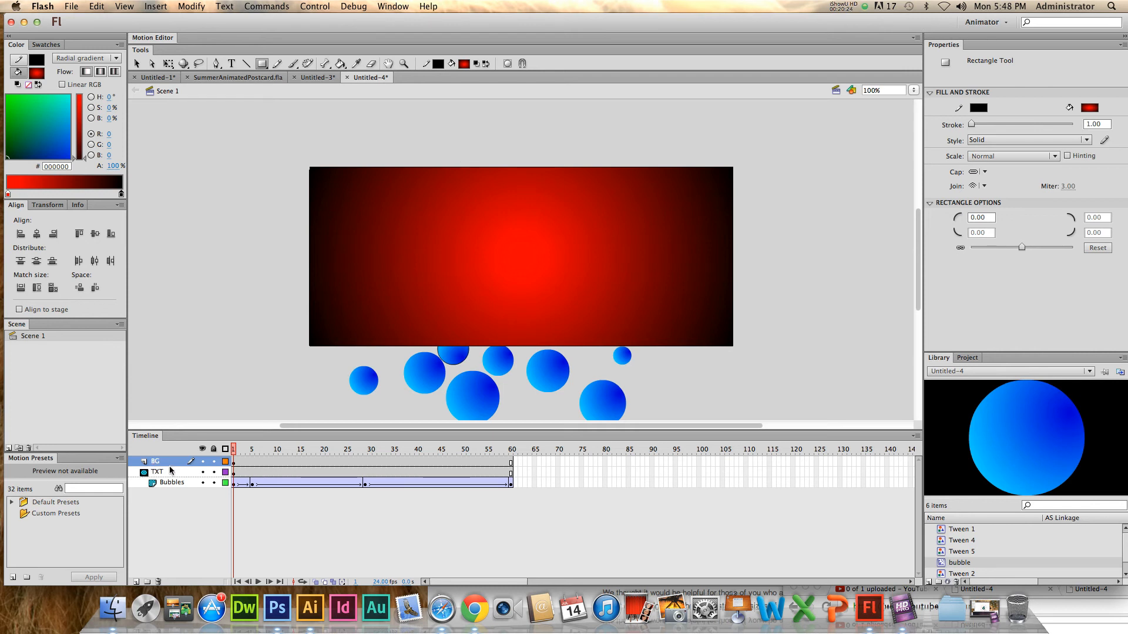
- Move the BG layer directly under the TXT mask so it is masked too, and lock all three layers
{"action": "left_click_drag", "start_coordinate": [167, 463], "coordinate": [160, 477]}
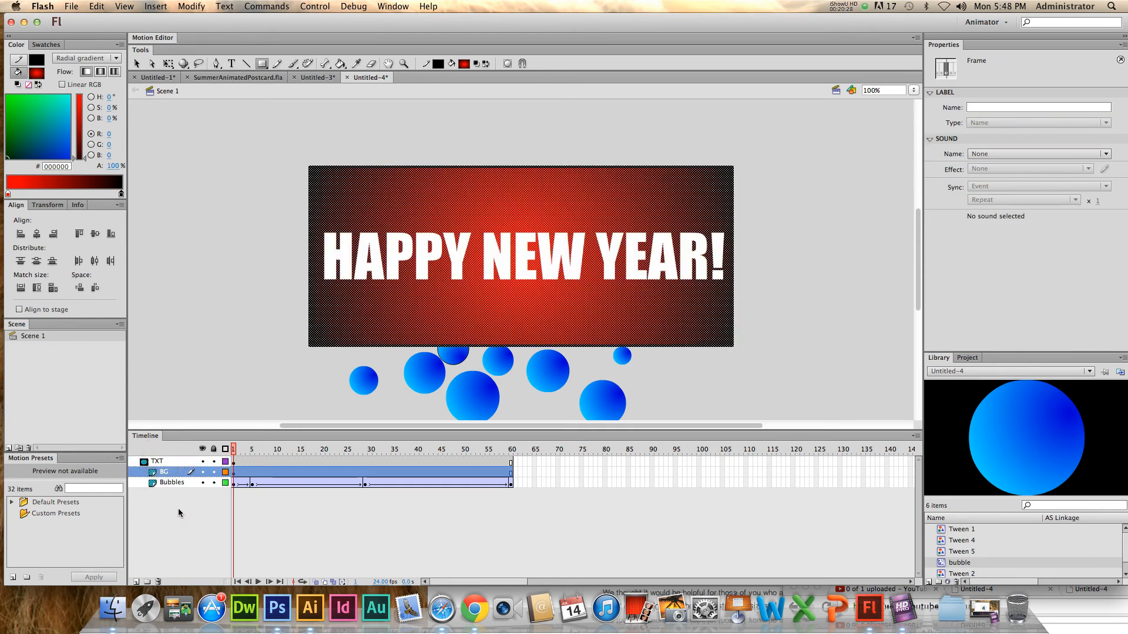
{"action": "left_click", "coordinate": [175, 510]}
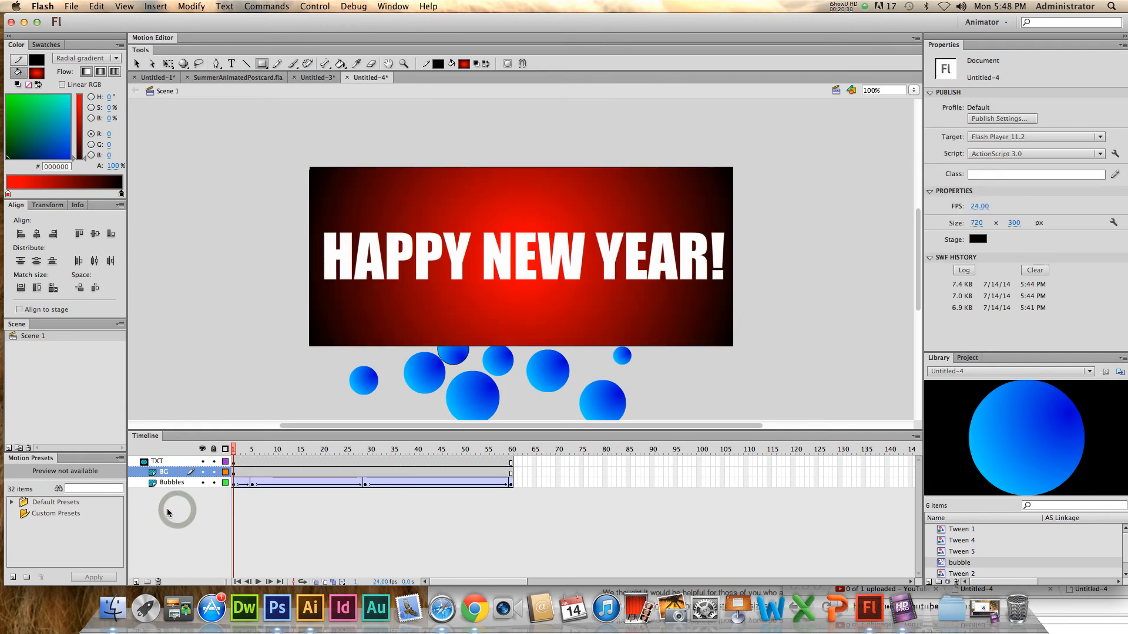
{"action": "left_click", "coordinate": [213, 472]}
{"action": "left_click", "coordinate": [214, 482]}
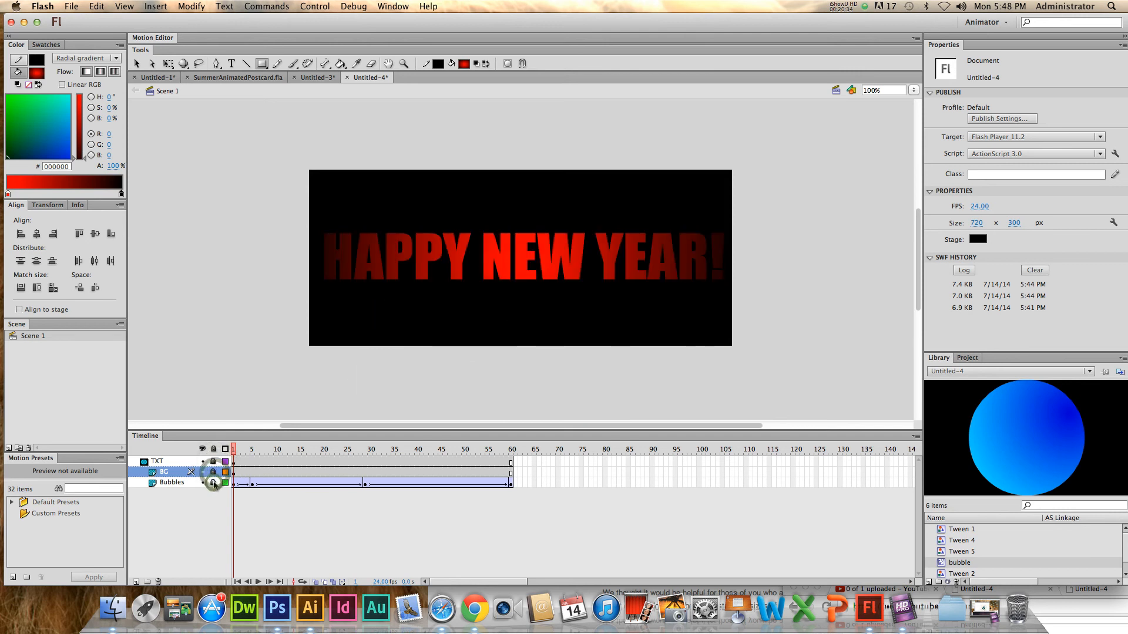
- Place the BG layer below the Bubbles layer and scrub through the timeline to check the masked bubbles
{"action": "left_click_drag", "start_coordinate": [235, 450], "coordinate": [381, 458]}
{"action": "left_click_drag", "start_coordinate": [172, 471], "coordinate": [174, 491]}
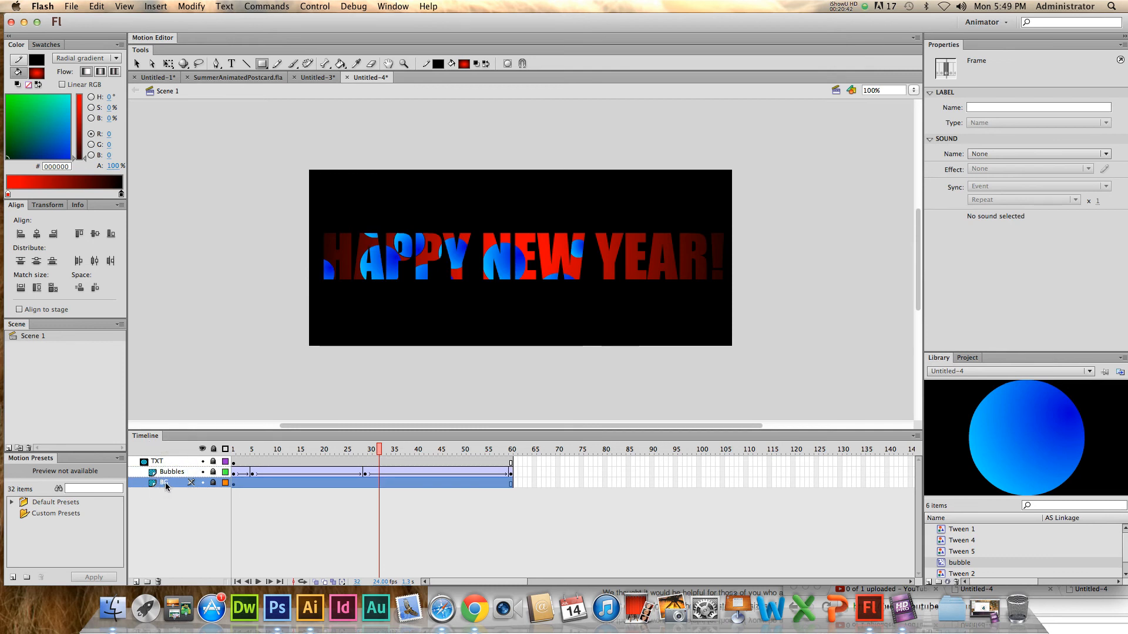
{"action": "left_click_drag", "start_coordinate": [379, 449], "coordinate": [271, 449]}
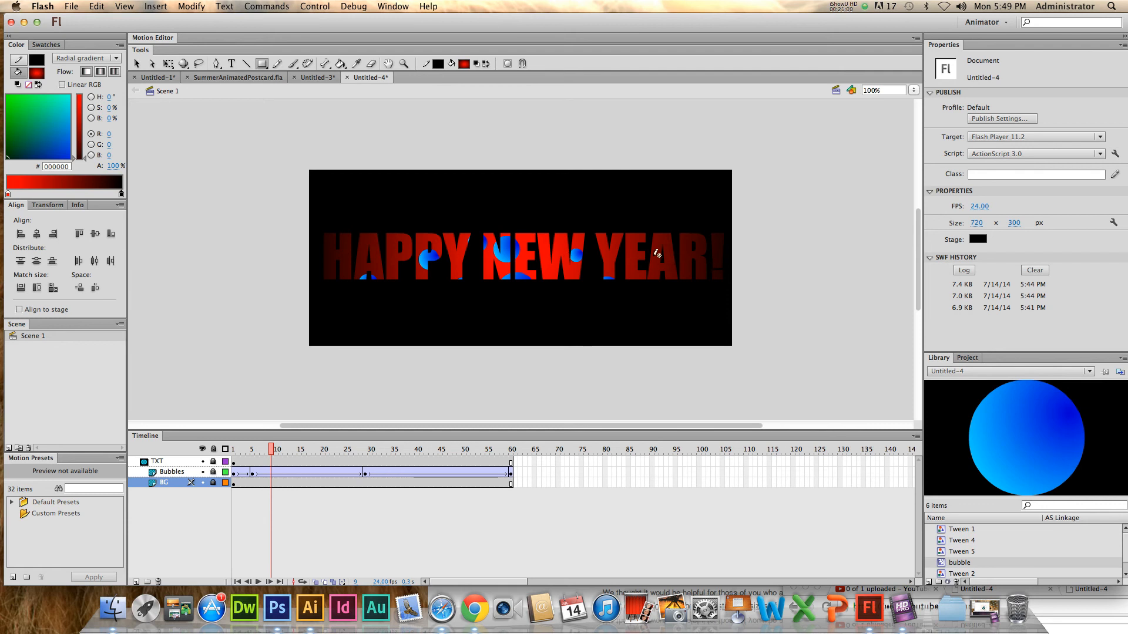
- Unlock the layers and change the BG rectangle's fill to solid red (FF0000)
{"action": "left_click", "coordinate": [212, 482]}
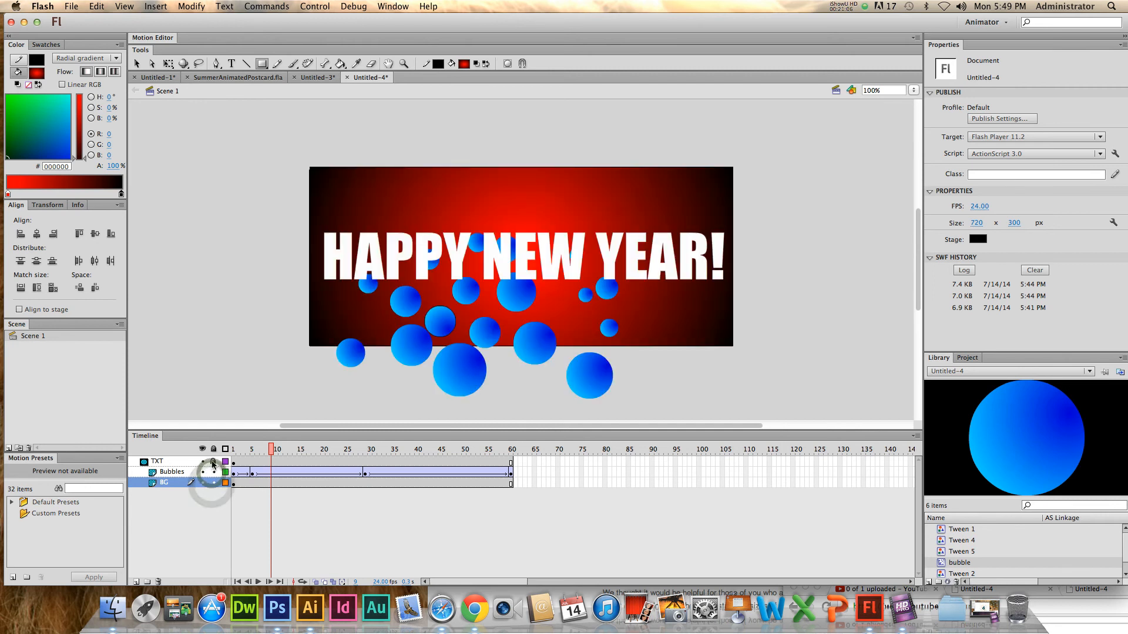
{"action": "double_click", "coordinate": [155, 483]}
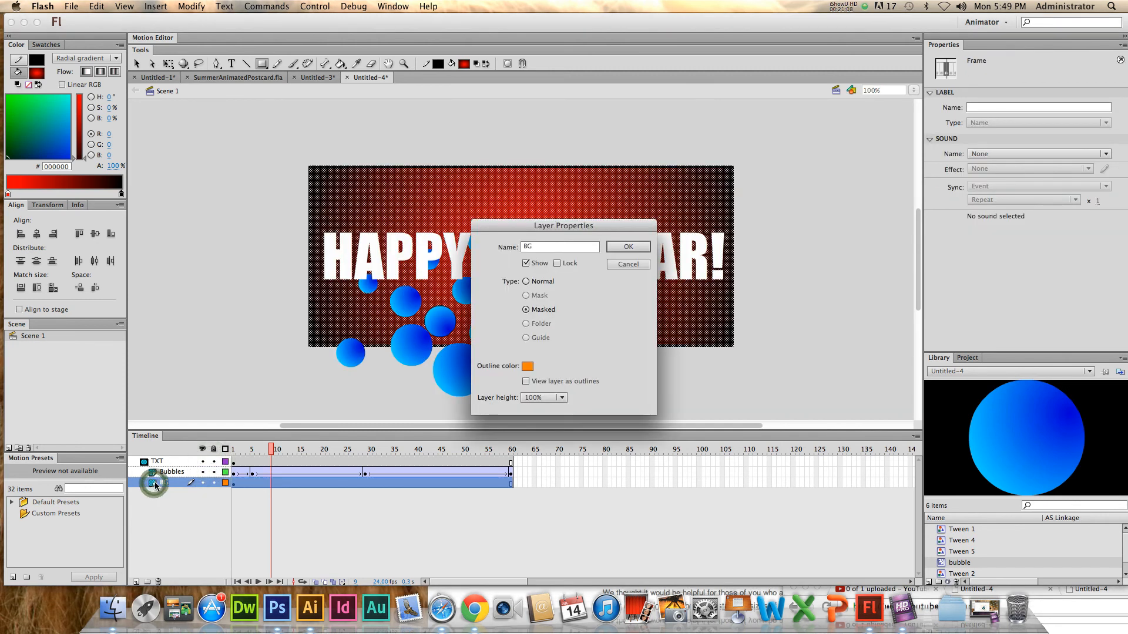
{"action": "left_click", "coordinate": [628, 264]}
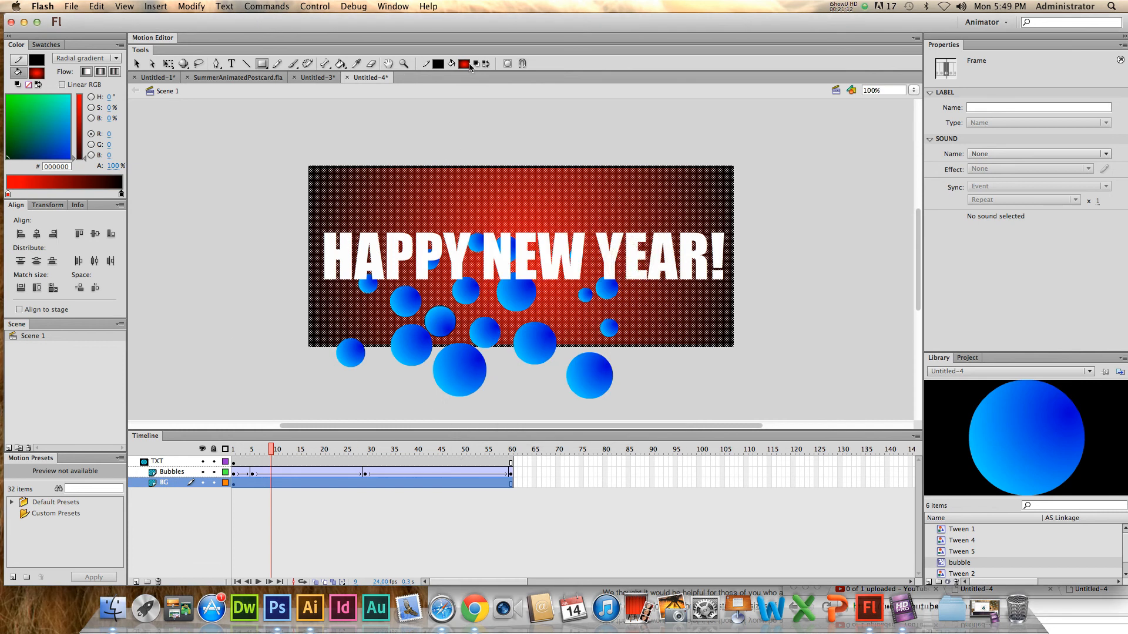
{"action": "left_click", "coordinate": [464, 64]}
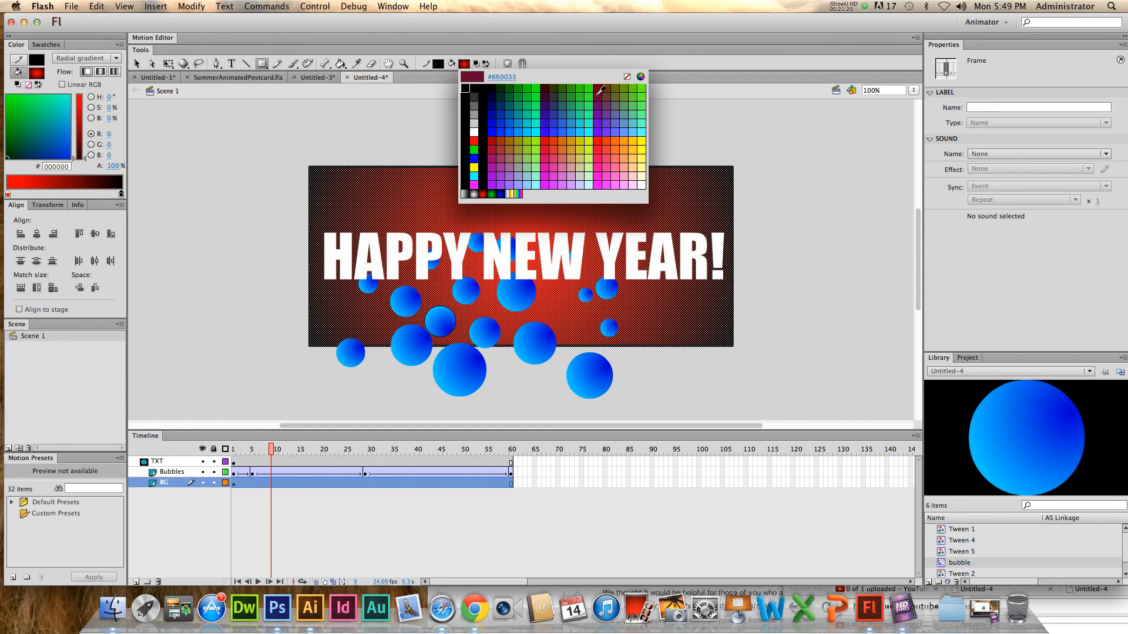
{"action": "left_click", "coordinate": [476, 140]}
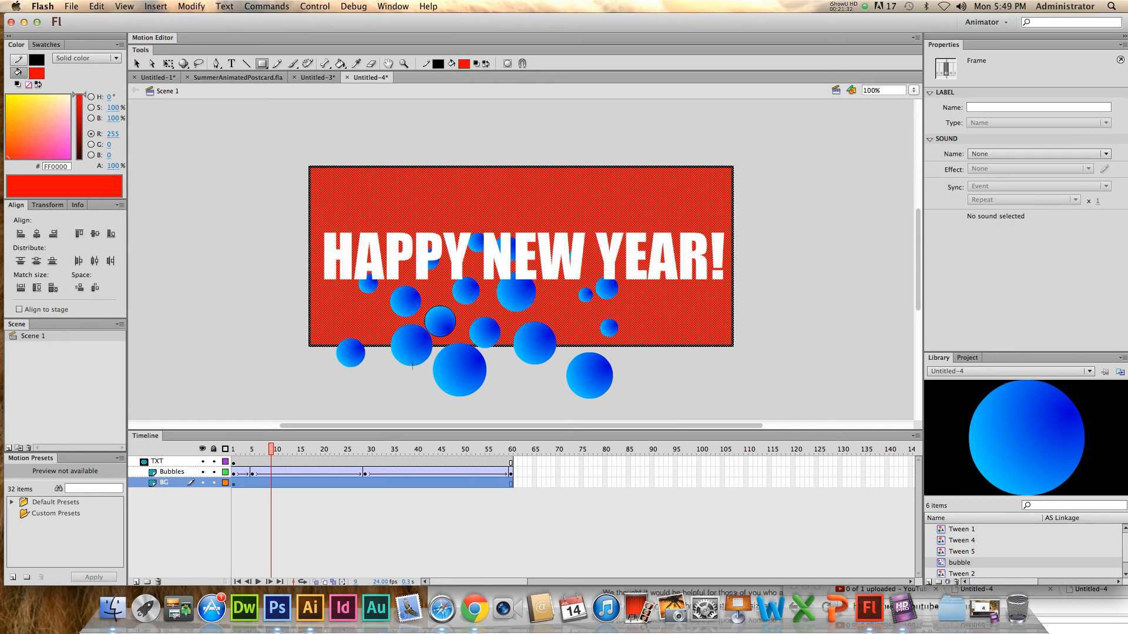
- Lock all three layers again and play the masked animation from frame 1
{"action": "left_click", "coordinate": [214, 482]}
{"action": "left_click", "coordinate": [214, 461]}
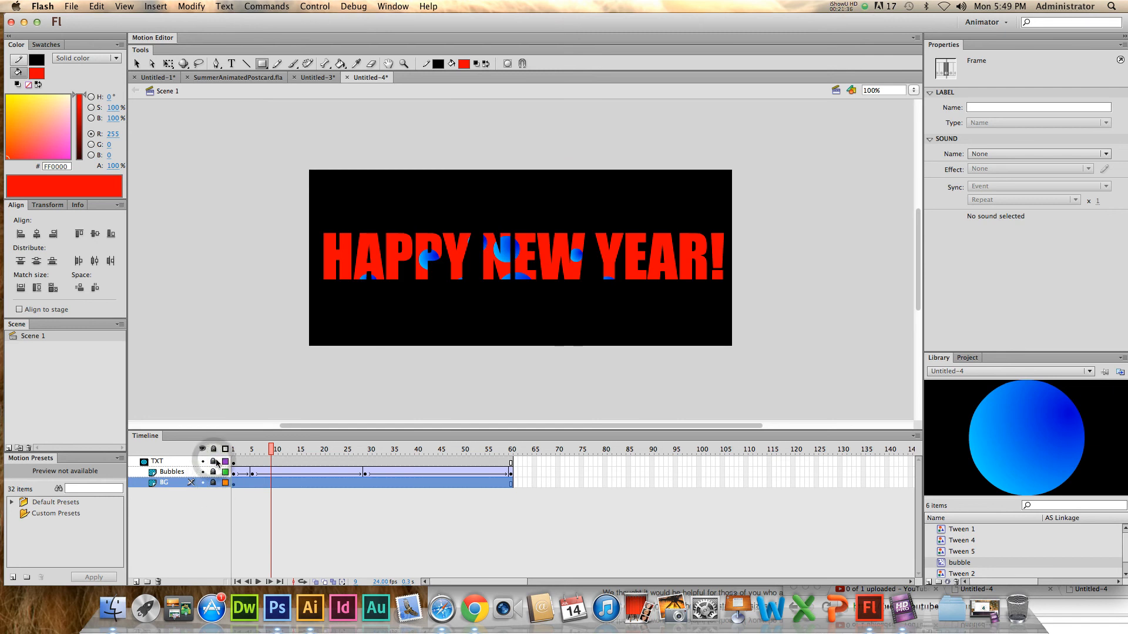
{"action": "left_click_drag", "start_coordinate": [271, 449], "coordinate": [221, 438]}
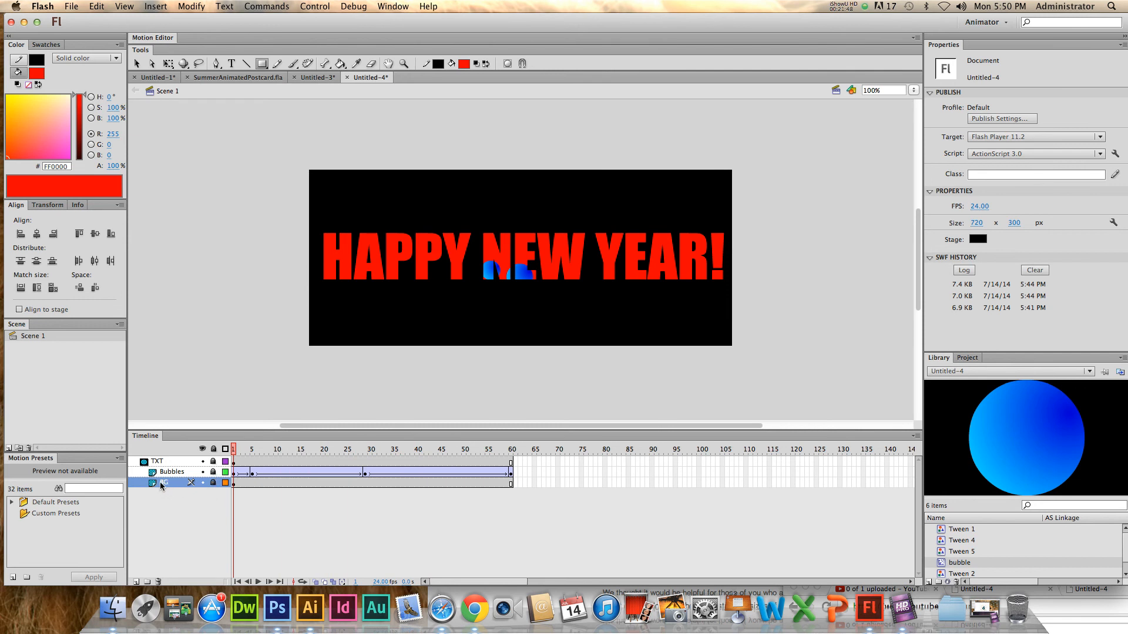
{"action": "mouse_move", "coordinate": [242, 451]}
{"action": "left_mouse_down"}
{"action": "mouse_move", "coordinate": [443, 465]}
{"action": "mouse_move", "coordinate": [503, 452]}
{"action": "mouse_move", "coordinate": [232, 444]}
{"action": "left_mouse_up"}
{"action": "key", "text": "Return"}
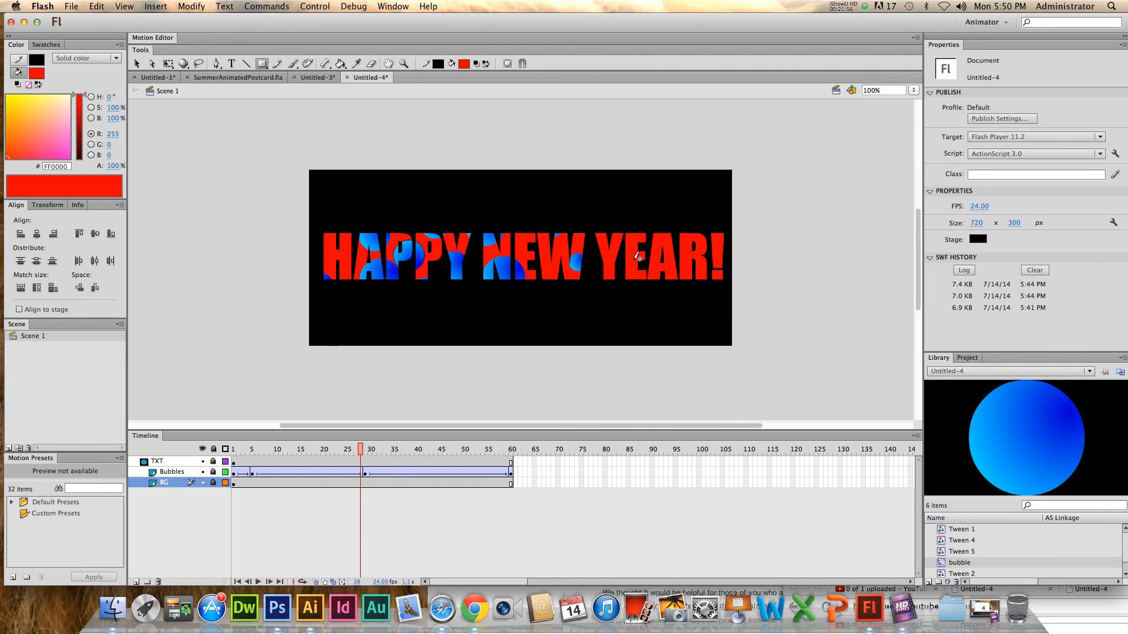
- Unlock the Bubbles layer and move its middle keyframe from frame 29 to frame 36
{"action": "left_click_drag", "start_coordinate": [306, 449], "coordinate": [200, 453]}
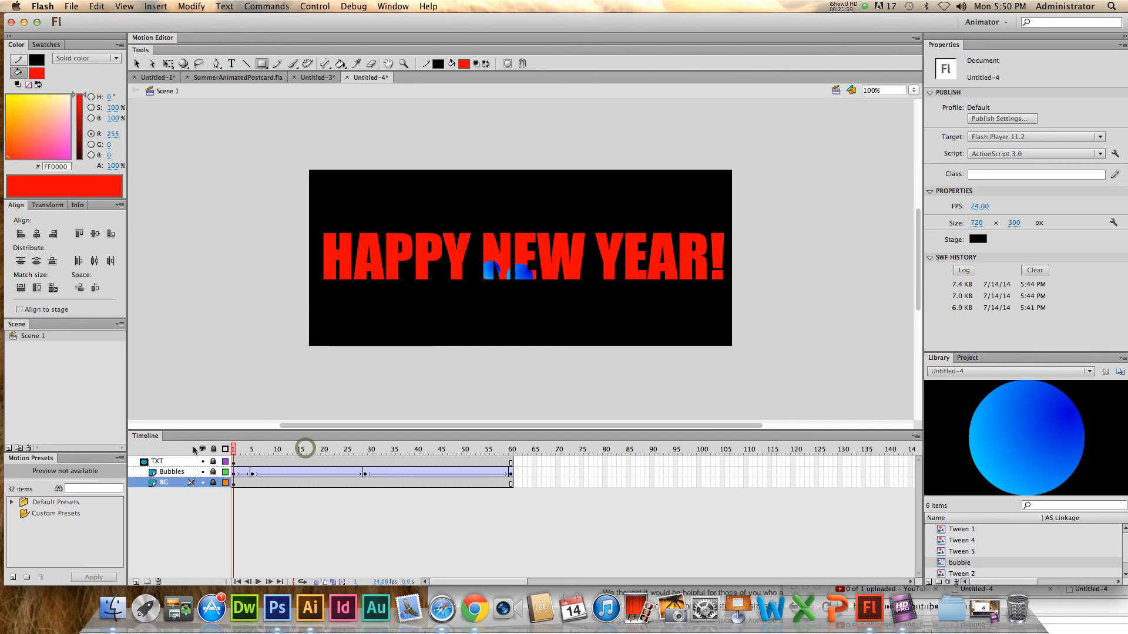
{"action": "left_click", "coordinate": [214, 473]}
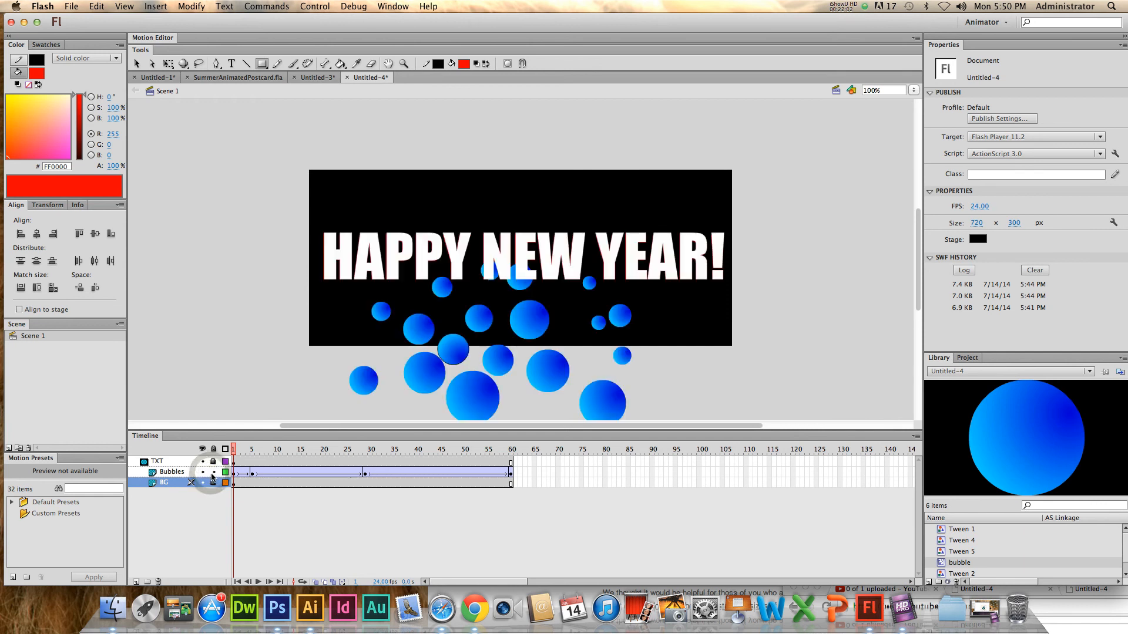
{"action": "left_click", "coordinate": [174, 474]}
{"action": "mouse_move", "coordinate": [359, 449]}
{"action": "left_mouse_down"}
{"action": "mouse_move", "coordinate": [452, 452]}
{"action": "mouse_move", "coordinate": [365, 455]}
{"action": "left_mouse_up"}
{"action": "left_click", "coordinate": [369, 474]}
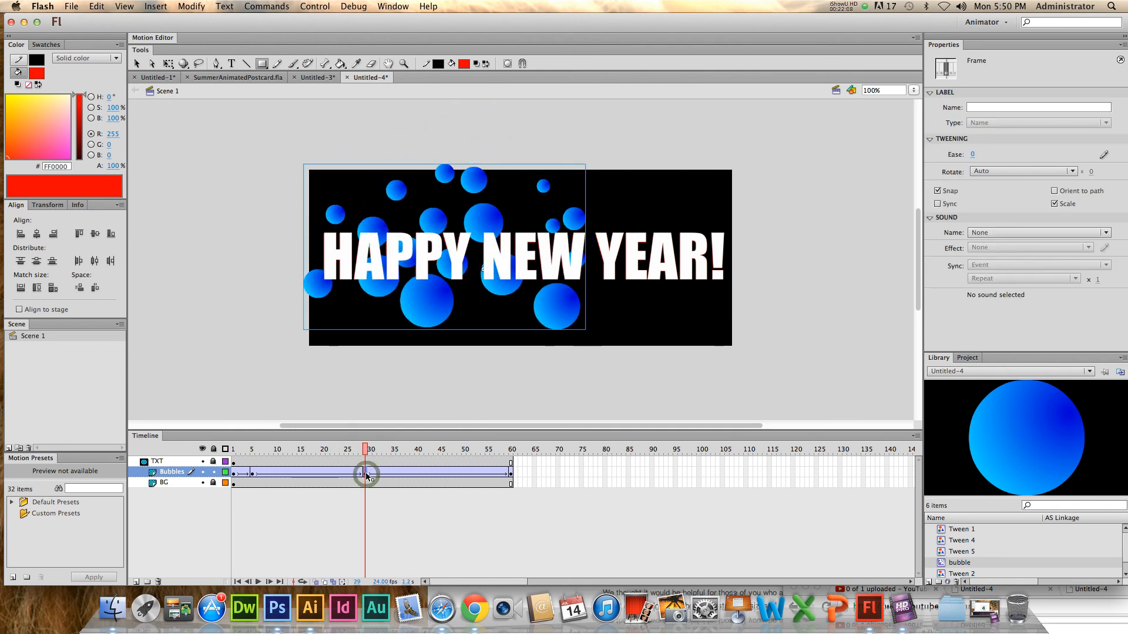
{"action": "left_click_drag", "start_coordinate": [368, 474], "coordinate": [401, 478]}
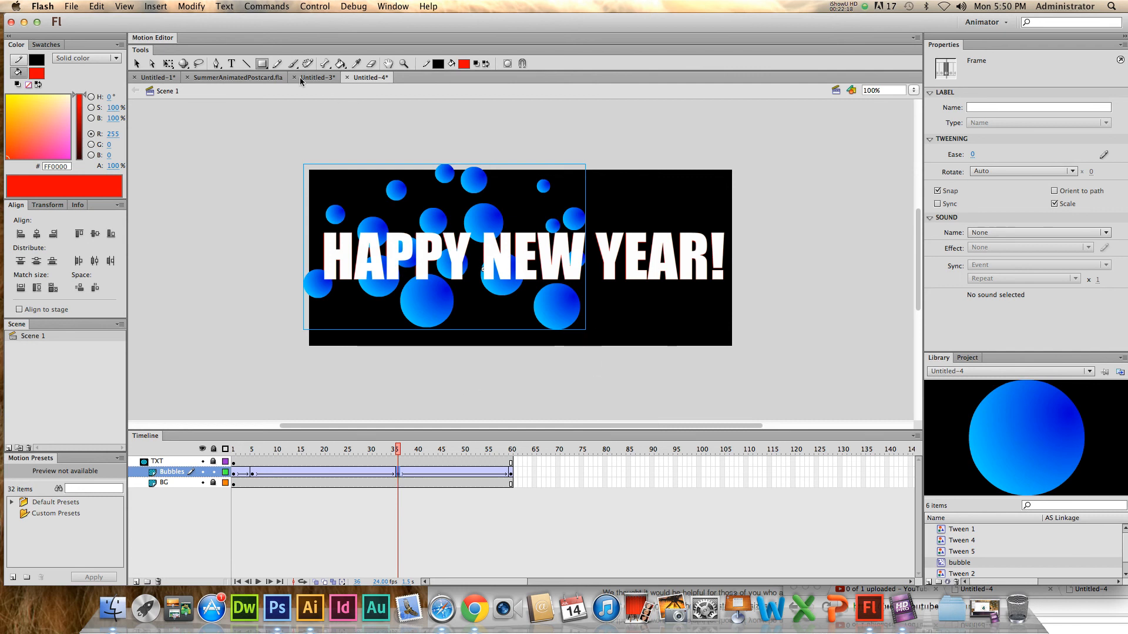
- Enlarge the bubbles graphic on the frame 36 keyframe to about 602 x 354 px with Free Transform
{"action": "left_click", "coordinate": [168, 64]}
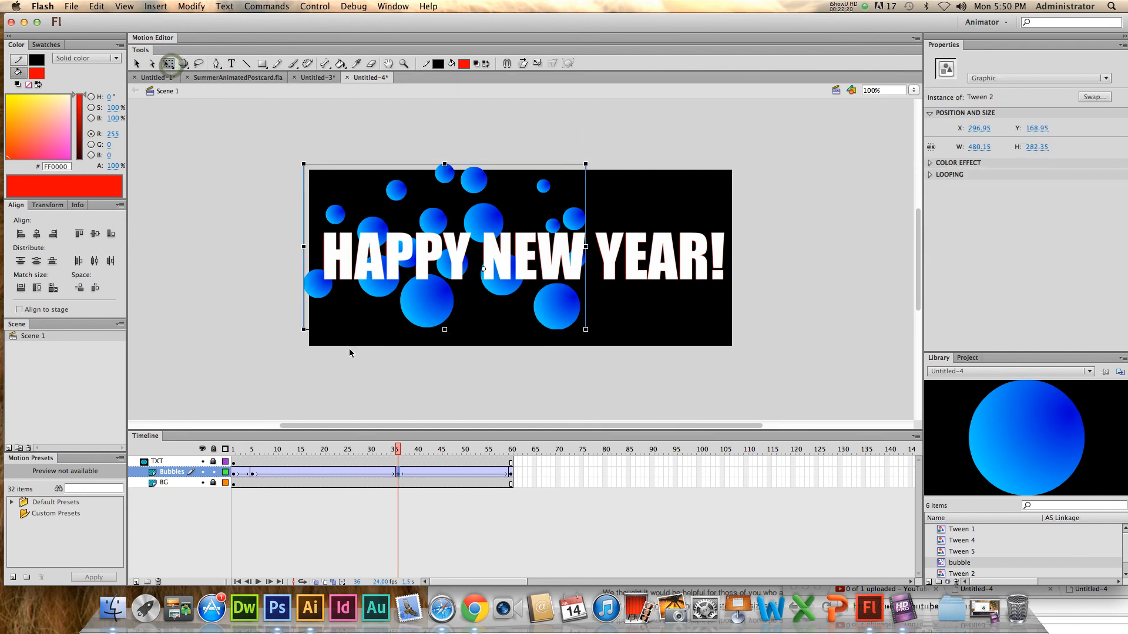
{"action": "left_click_drag", "start_coordinate": [347, 446], "coordinate": [399, 455]}
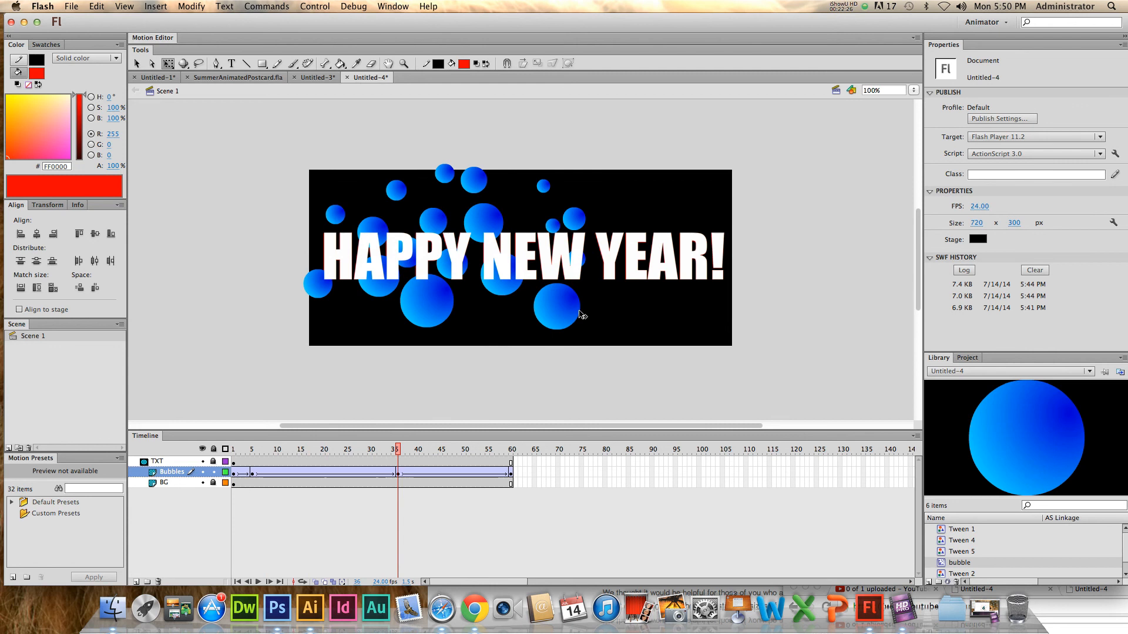
{"action": "left_click", "coordinate": [542, 316]}
{"action": "left_click_drag", "start_coordinate": [586, 330], "coordinate": [612, 345]}
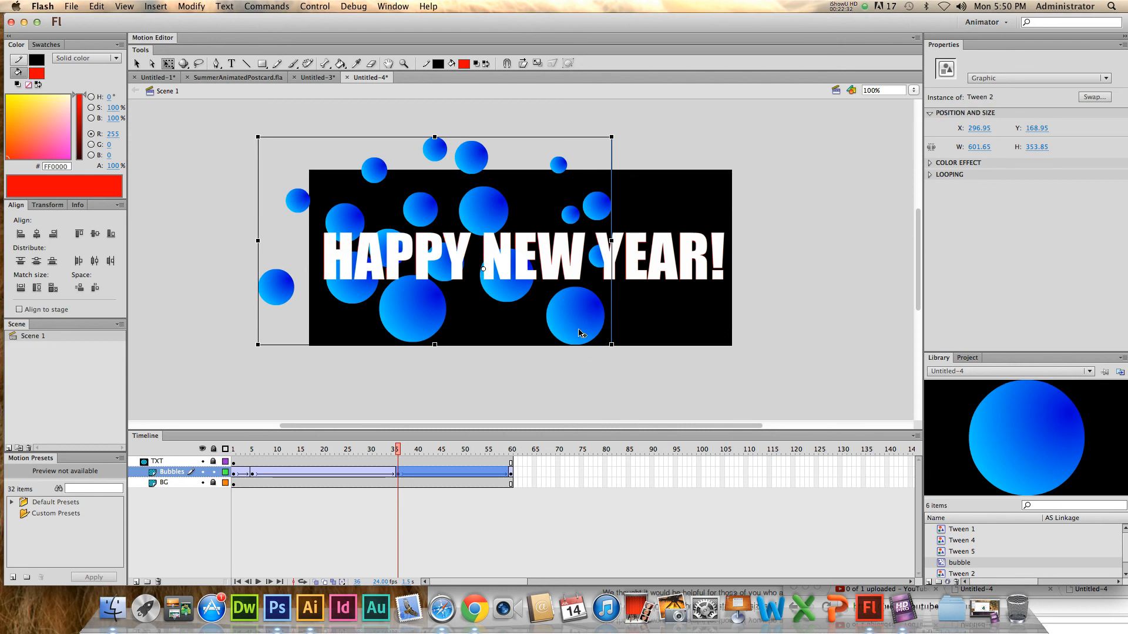
{"action": "left_click", "coordinate": [398, 474]}
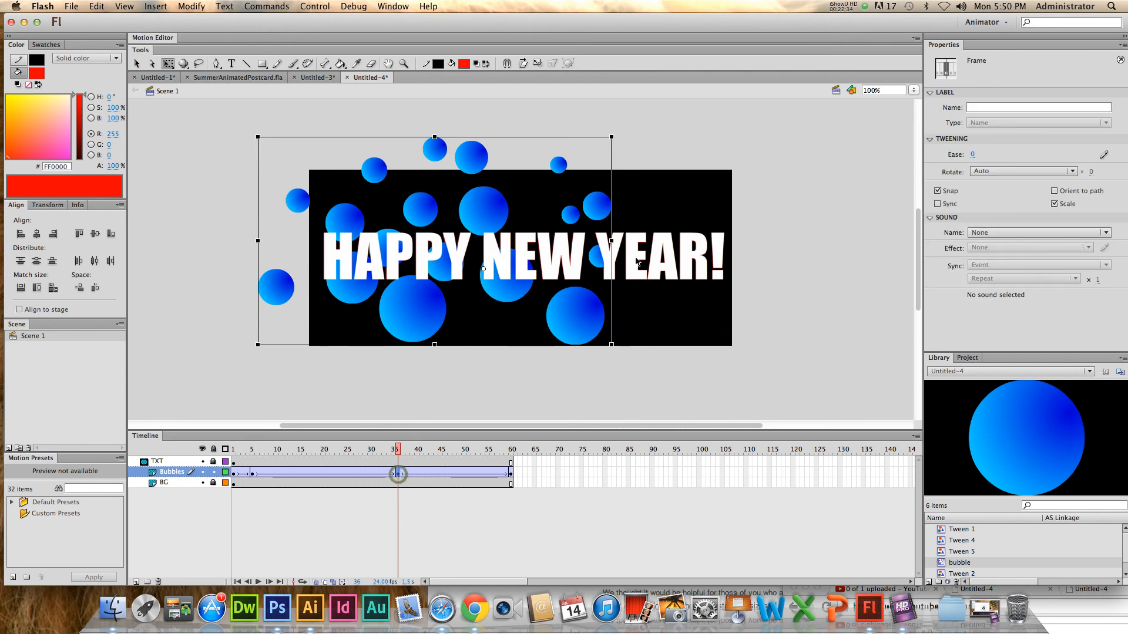
- Move the enlarged bubbles at frame 36 up and to the right, to about X 487, Y 117
{"action": "left_click_drag", "start_coordinate": [581, 321], "coordinate": [658, 292]}
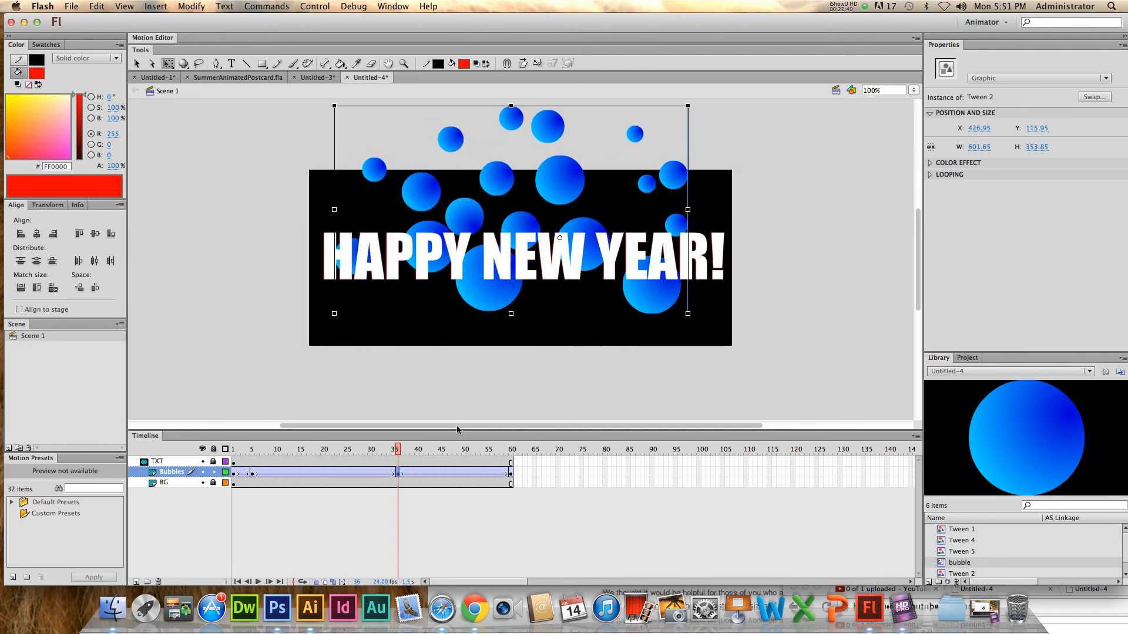
{"action": "mouse_move", "coordinate": [398, 451]}
{"action": "left_mouse_down"}
{"action": "mouse_move", "coordinate": [231, 448]}
{"action": "mouse_move", "coordinate": [506, 452]}
{"action": "mouse_move", "coordinate": [398, 446]}
{"action": "left_mouse_up"}
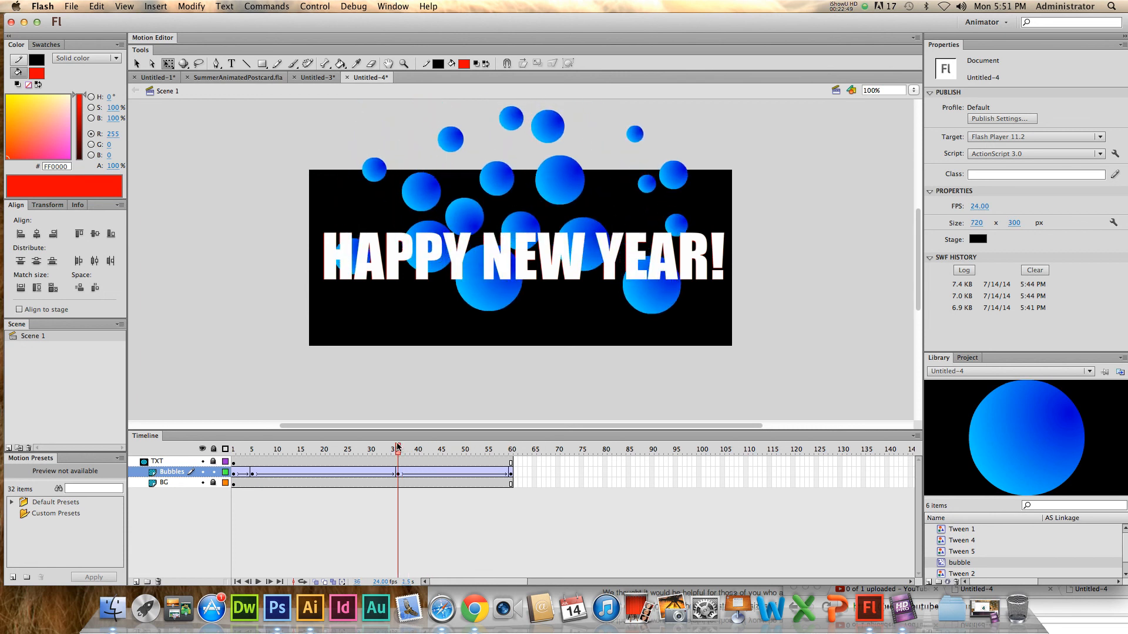
{"action": "left_click", "coordinate": [651, 300]}
{"action": "left_click_drag", "start_coordinate": [655, 297], "coordinate": [690, 297]}
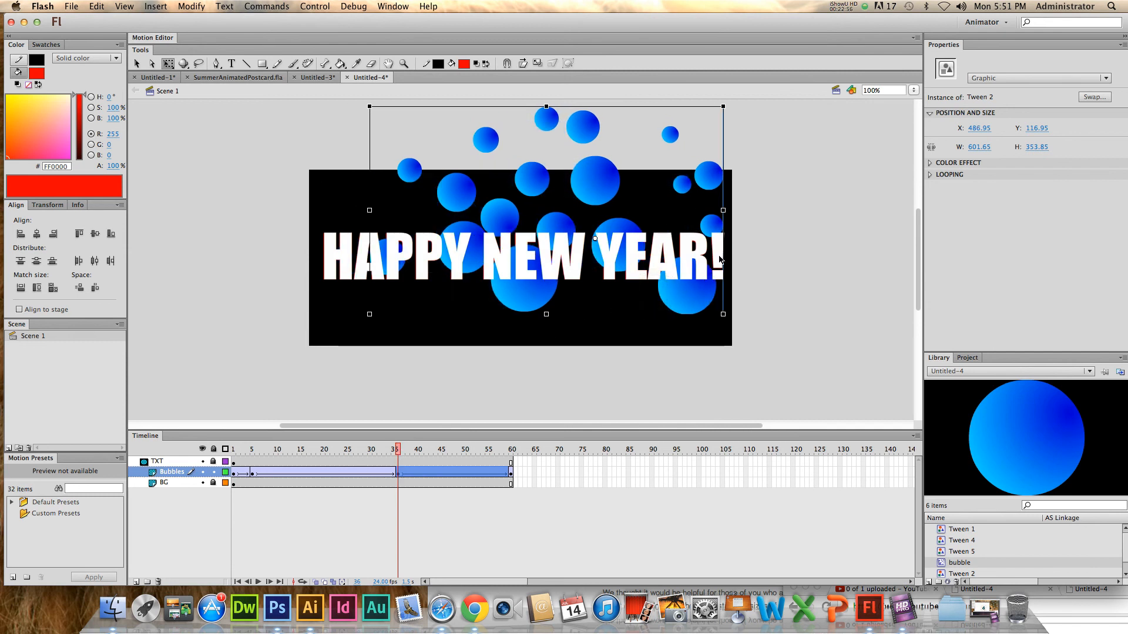
- Go back to frame 1 and open the bubbles graphic for editing, through Tween 1 down to the nested Tween 4 symbol
{"action": "left_click_drag", "start_coordinate": [405, 449], "coordinate": [220, 441]}
{"action": "left_click", "coordinate": [369, 381]}
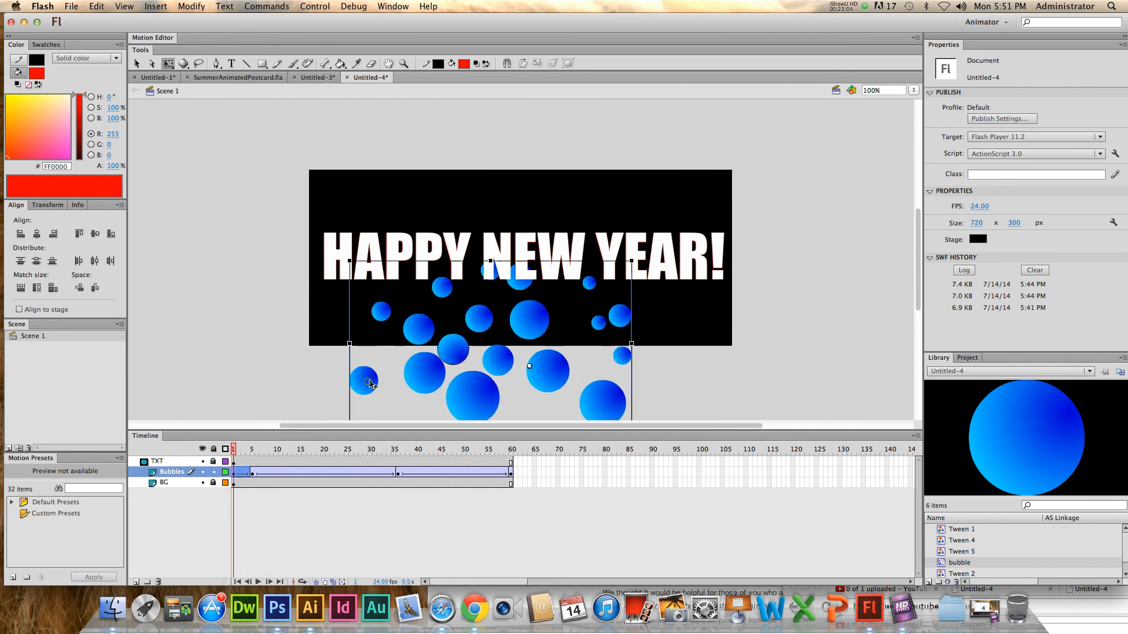
{"action": "left_click", "coordinate": [300, 383]}
{"action": "left_click", "coordinate": [376, 384]}
{"action": "double_click", "coordinate": [376, 385]}
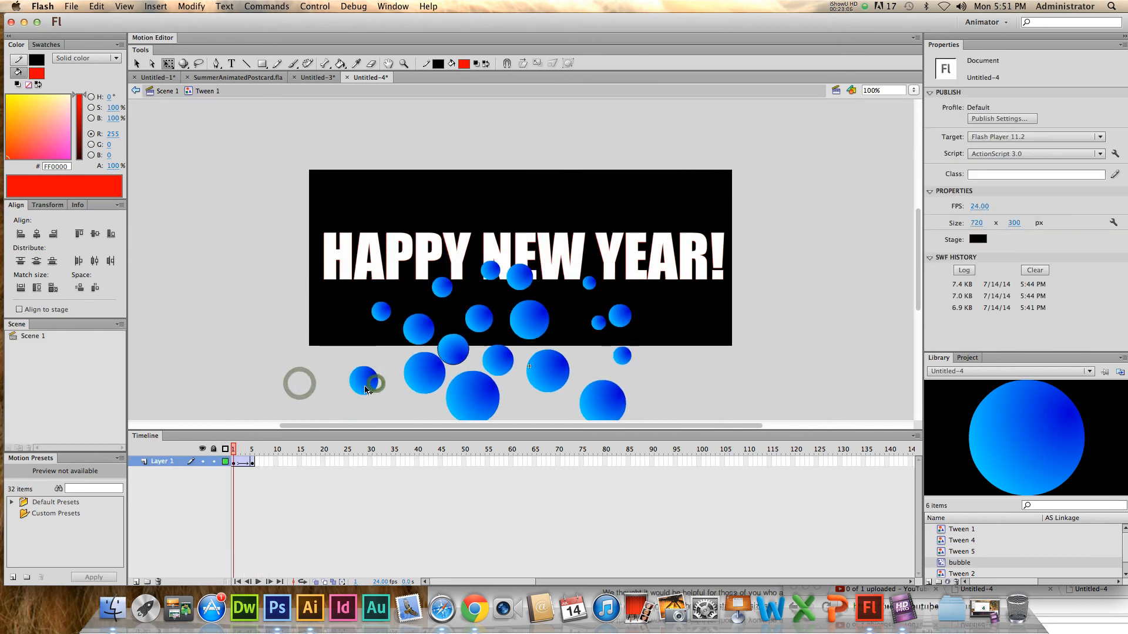
{"action": "left_click", "coordinate": [286, 395]}
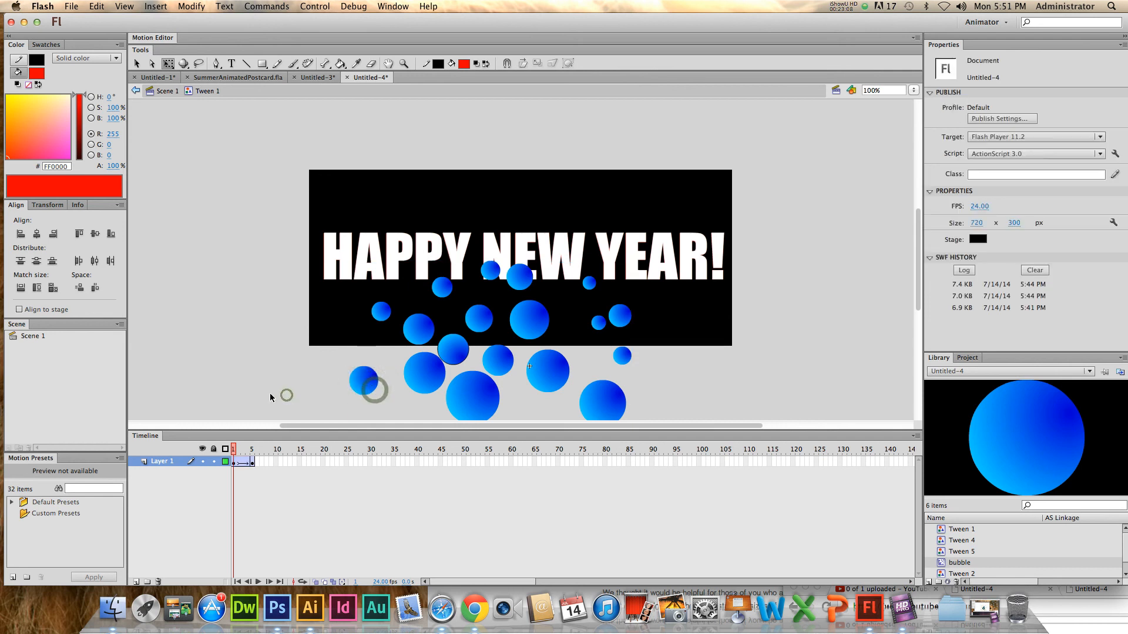
{"action": "left_click", "coordinate": [483, 401]}
{"action": "double_click", "coordinate": [537, 322]}
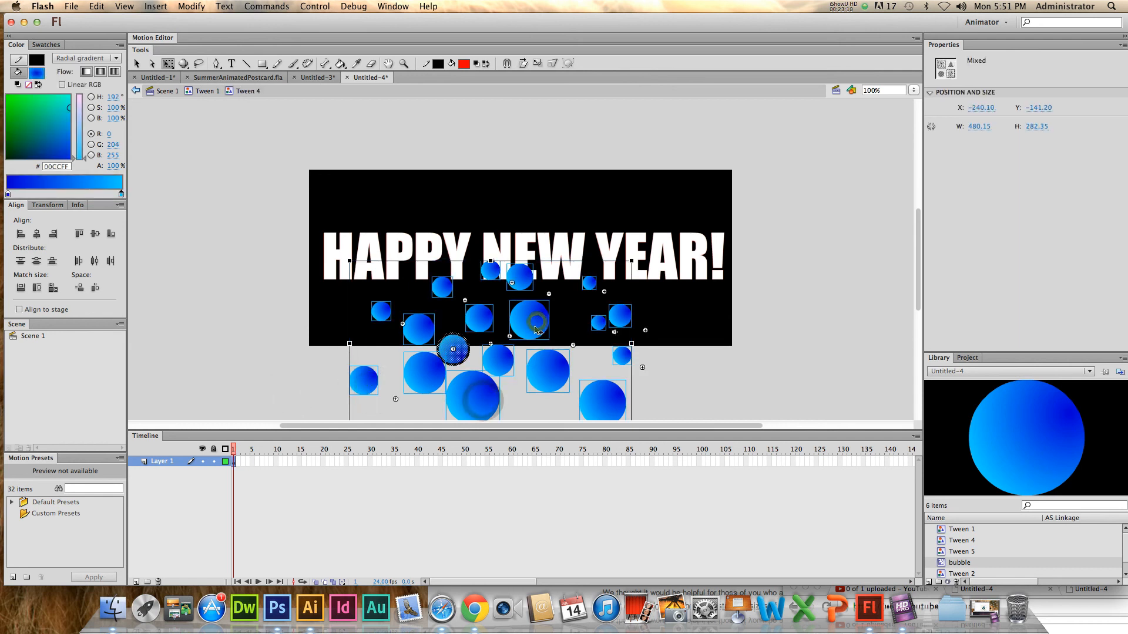
- Rearrange and resize several bubbles along the upper and right parts of Tween 4, and relock the Bubbles layer back in Scene 1
{"action": "left_click", "coordinate": [699, 361]}
{"action": "left_click", "coordinate": [620, 316]}
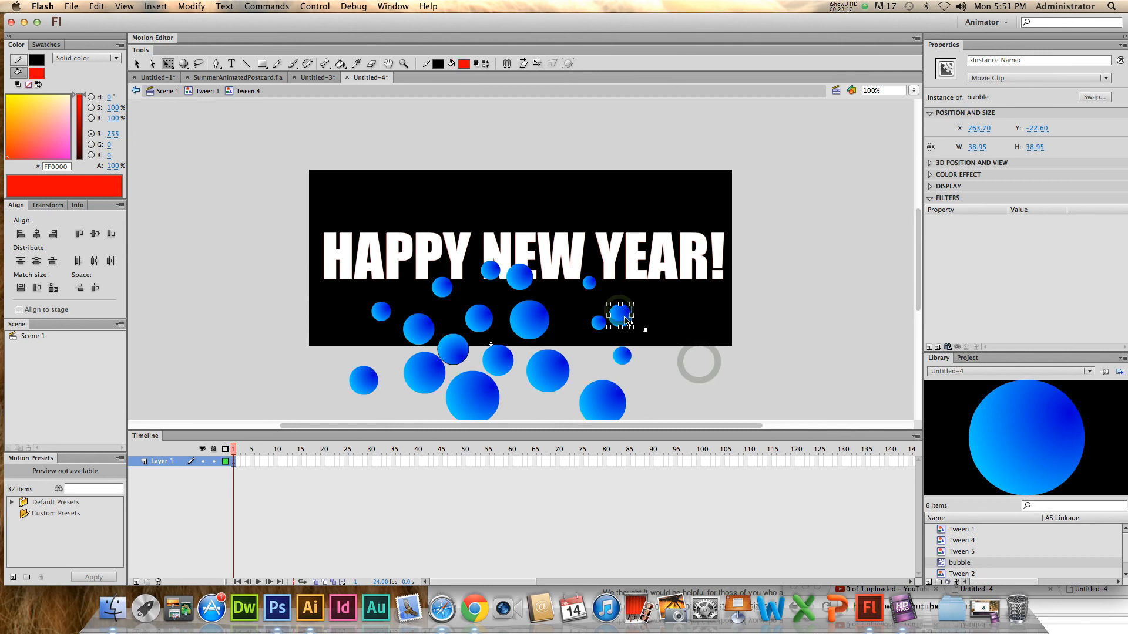
{"action": "left_click_drag", "start_coordinate": [621, 325], "coordinate": [639, 323]}
{"action": "left_click", "coordinate": [624, 357]}
{"action": "left_click_drag", "start_coordinate": [628, 362], "coordinate": [641, 362]}
{"action": "left_click", "coordinate": [601, 324]}
{"action": "left_click_drag", "start_coordinate": [599, 323], "coordinate": [543, 275]}
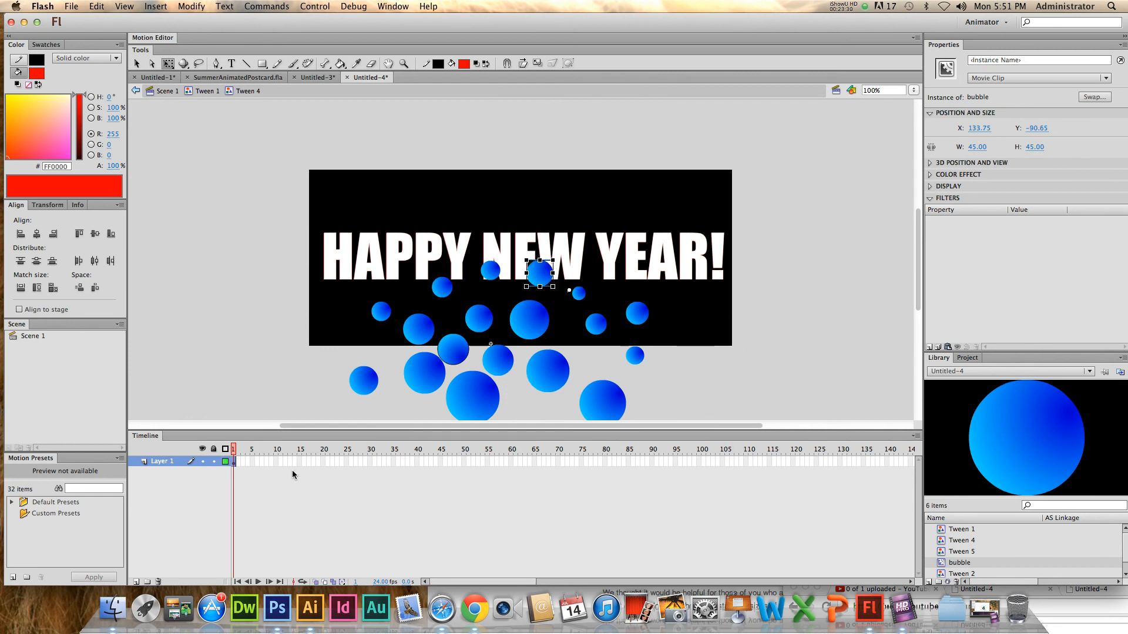
{"action": "left_click", "coordinate": [166, 91]}
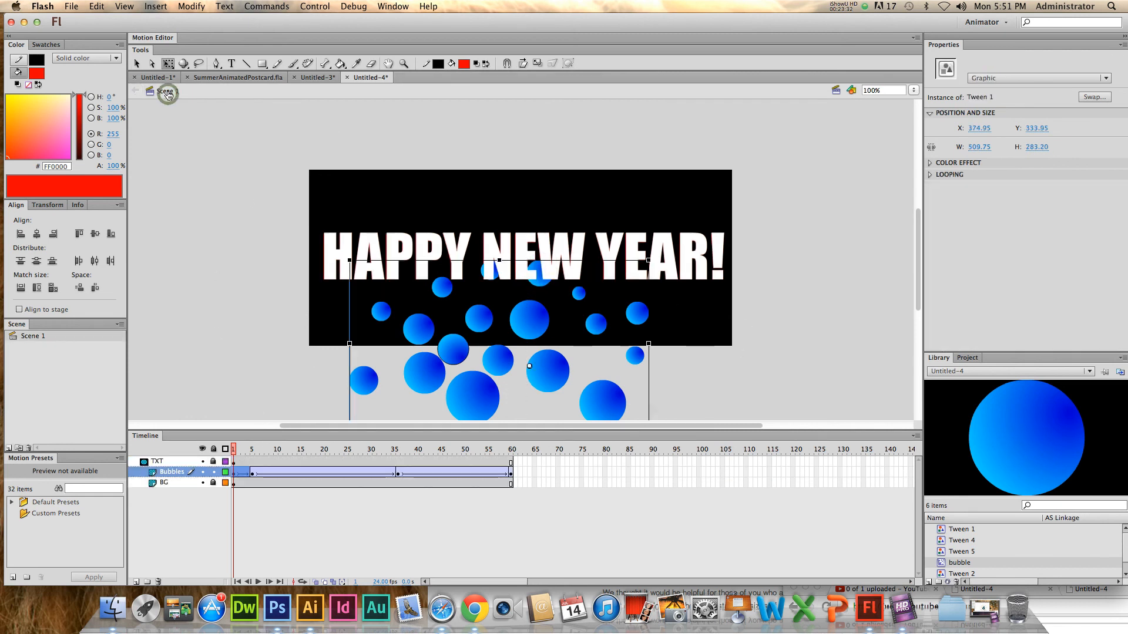
{"action": "left_click", "coordinate": [213, 473]}
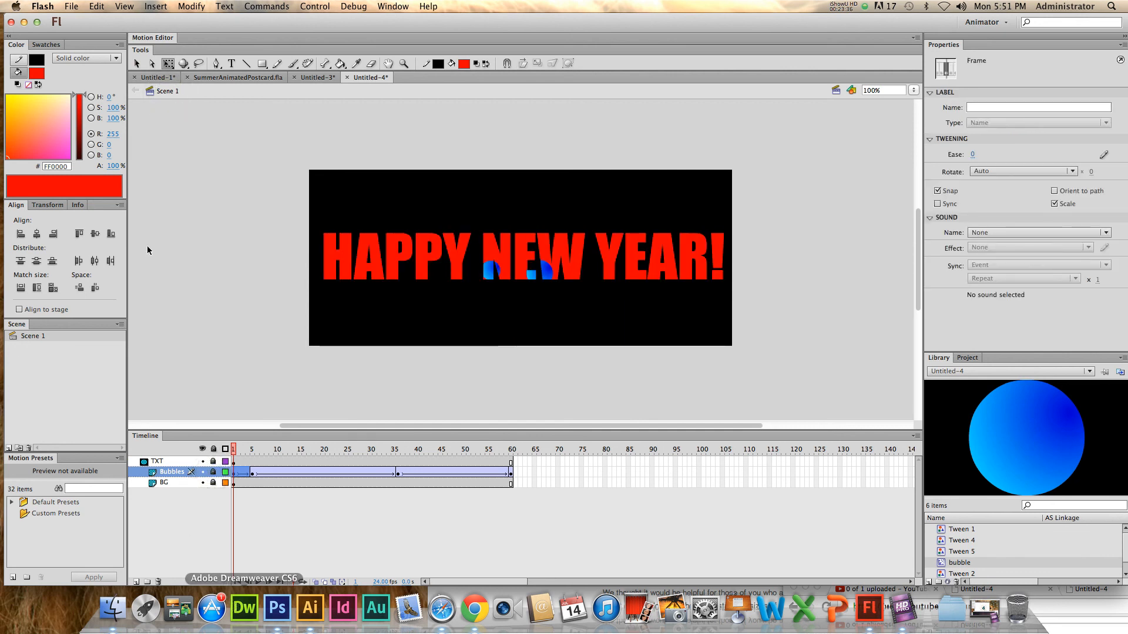
- Save the document to the Desktop as NewYearsBanner.fla in Flash CS6 Document format
{"action": "left_click", "coordinate": [68, 6]}
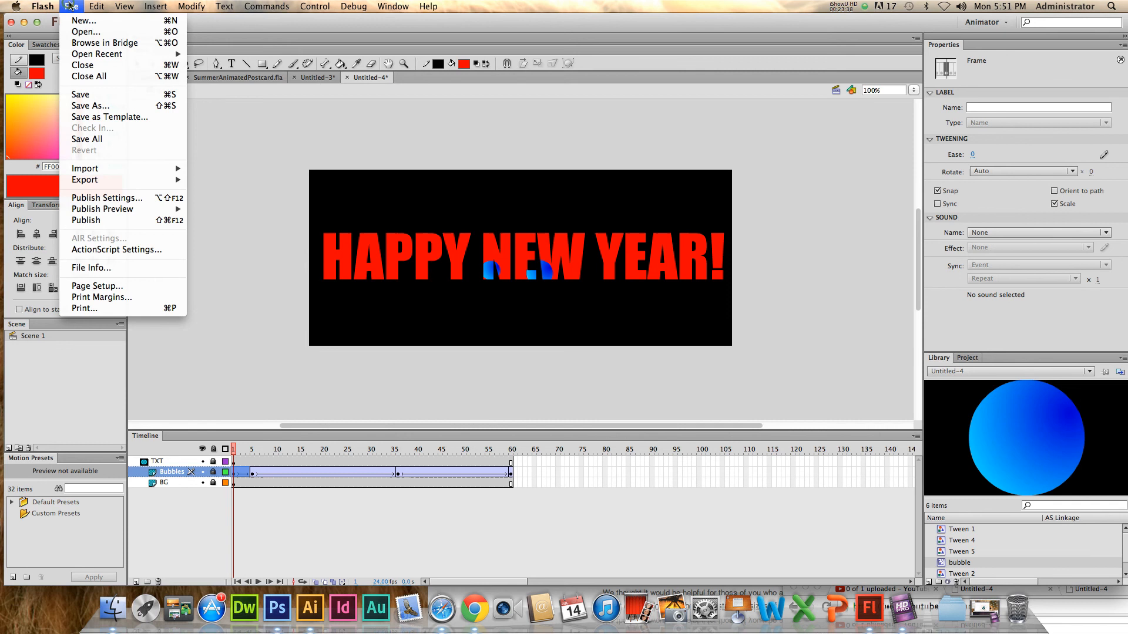
{"action": "left_click", "coordinate": [108, 106]}
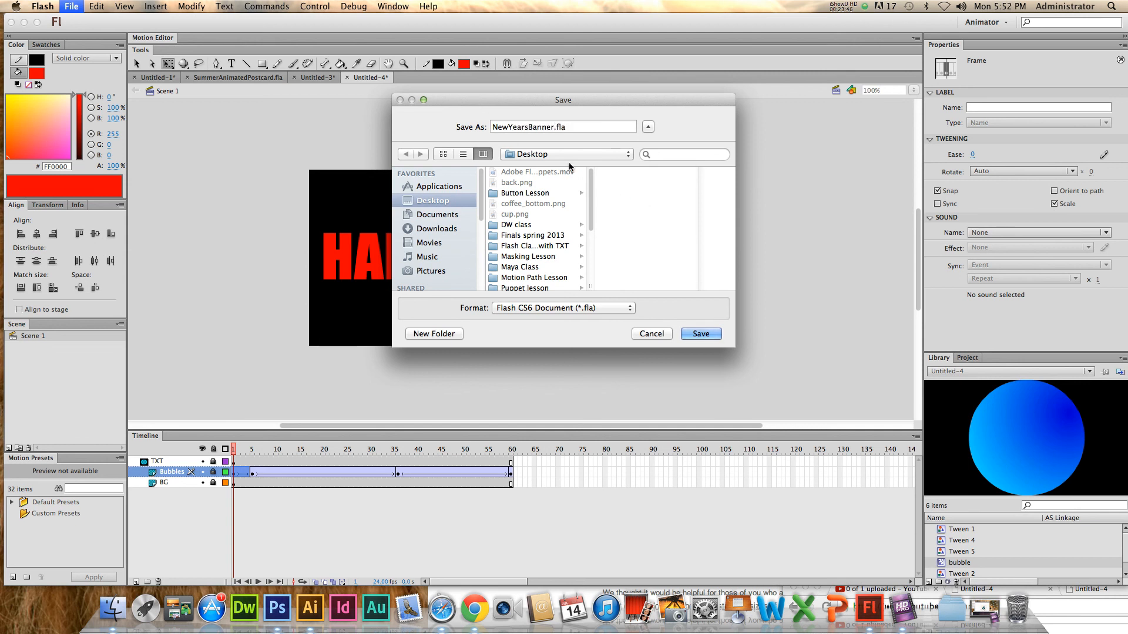
{"action": "left_click", "coordinate": [698, 334]}
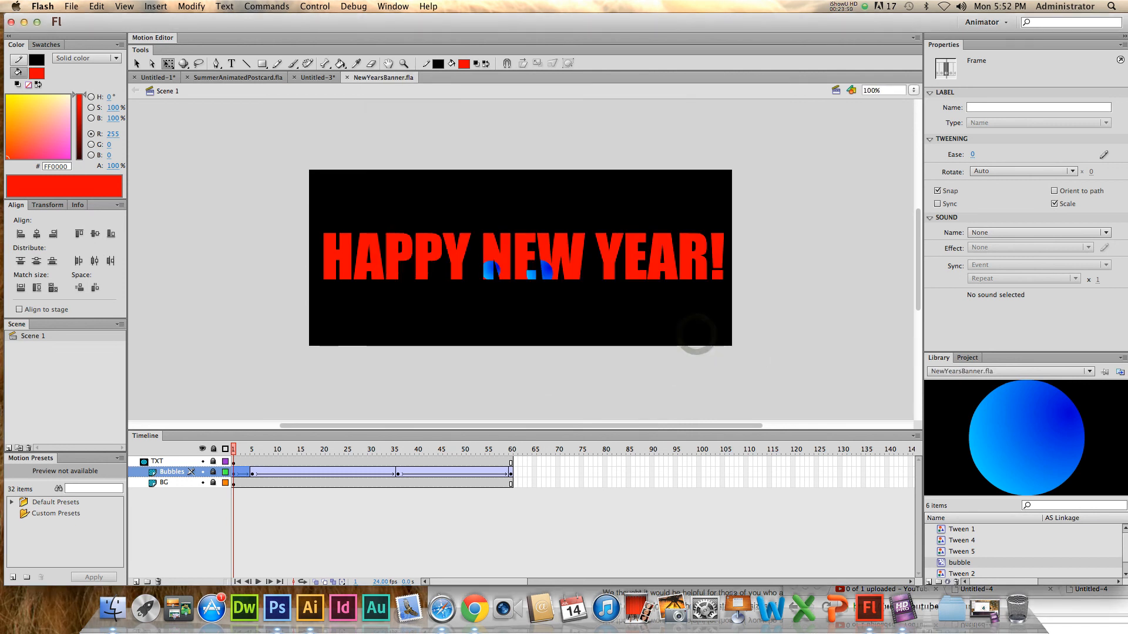
- Test the movie in Flash Professional, watch the masked bubble animation, and close the preview window
{"action": "left_click", "coordinate": [314, 6]}
{"action": "left_click", "coordinate": [314, 6]}
{"action": "left_click", "coordinate": [314, 6]}
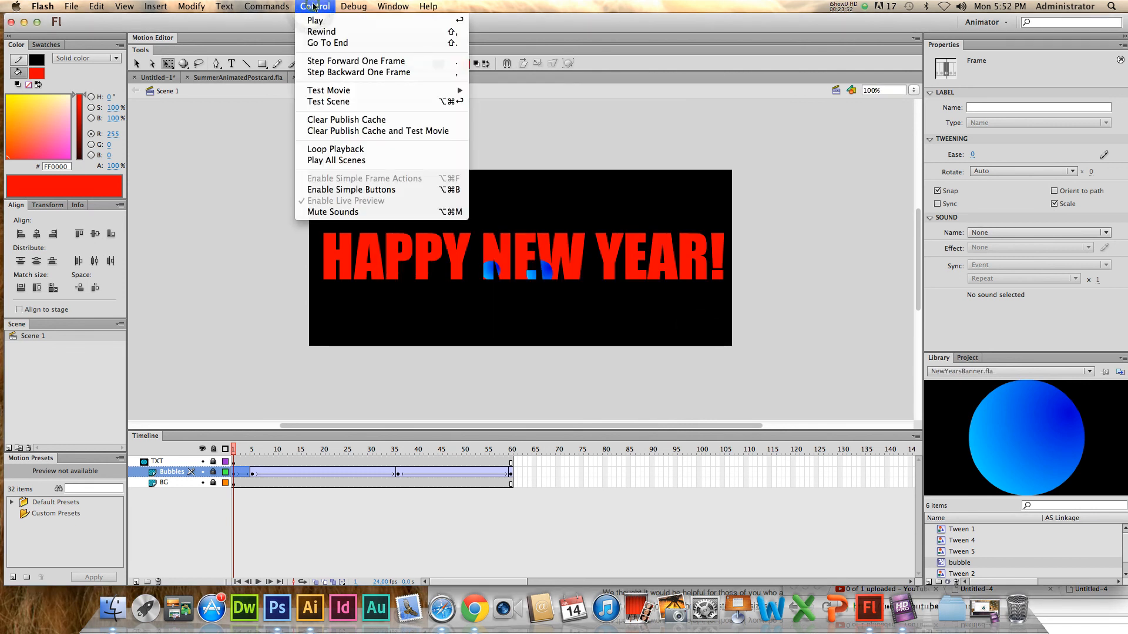
{"action": "mouse_move", "coordinate": [352, 90]}
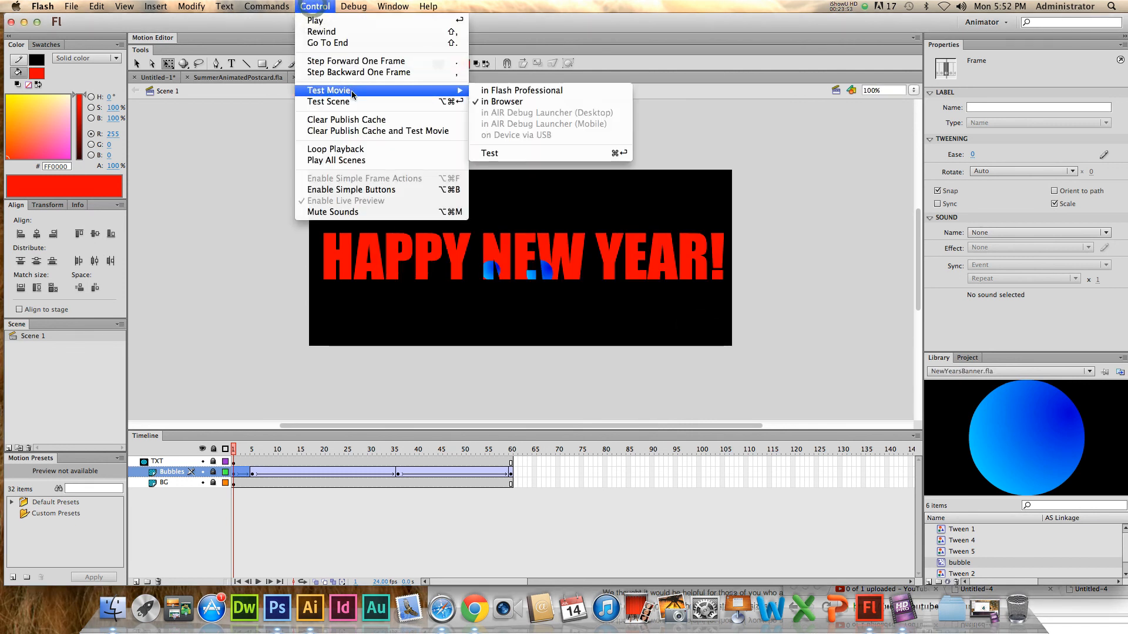
{"action": "left_click", "coordinate": [522, 90]}
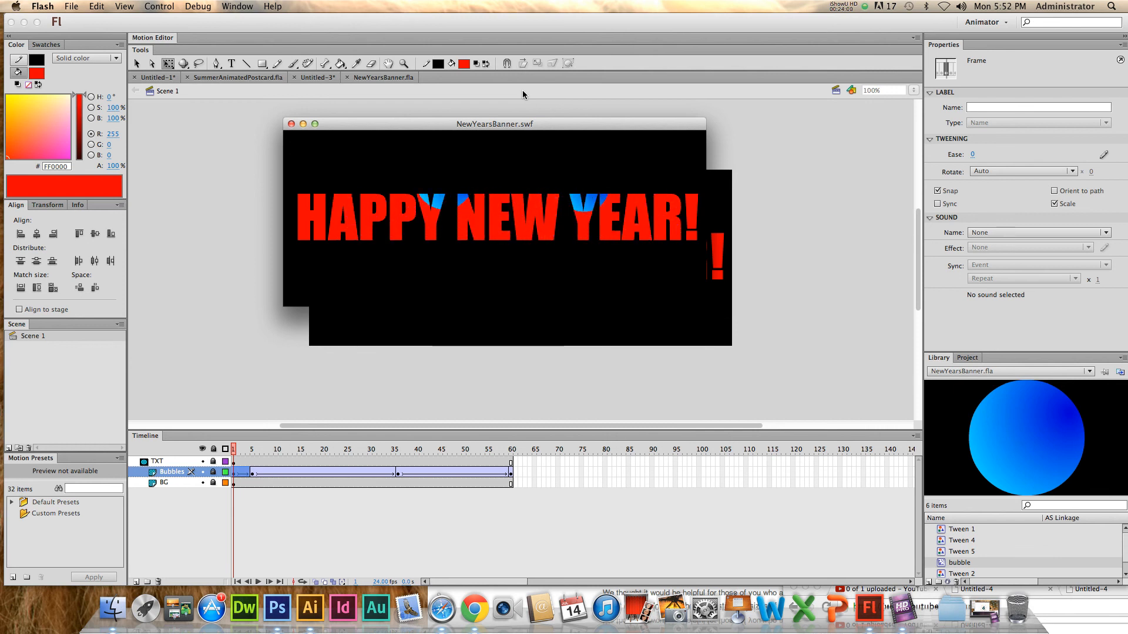
{"action": "left_click_drag", "start_coordinate": [523, 125], "coordinate": [581, 183]}
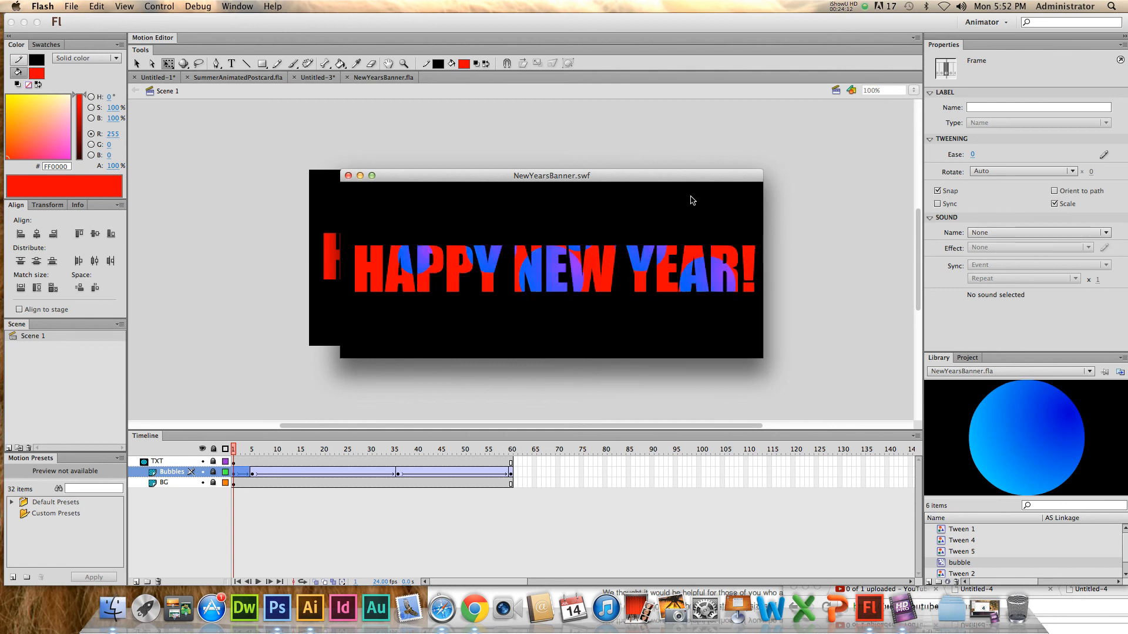
{"action": "left_click_drag", "start_coordinate": [675, 174], "coordinate": [649, 107]}
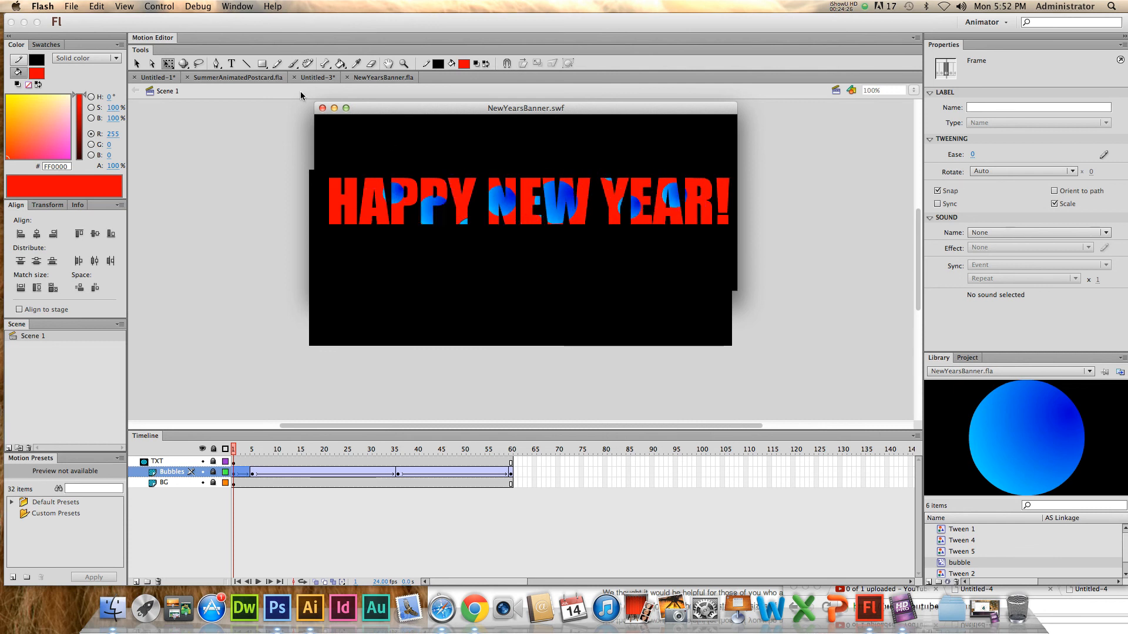
{"action": "mouse_move", "coordinate": [432, 106]}
{"action": "left_mouse_down"}
{"action": "mouse_move", "coordinate": [444, 129]}
{"action": "mouse_move", "coordinate": [423, 125]}
{"action": "left_mouse_up"}
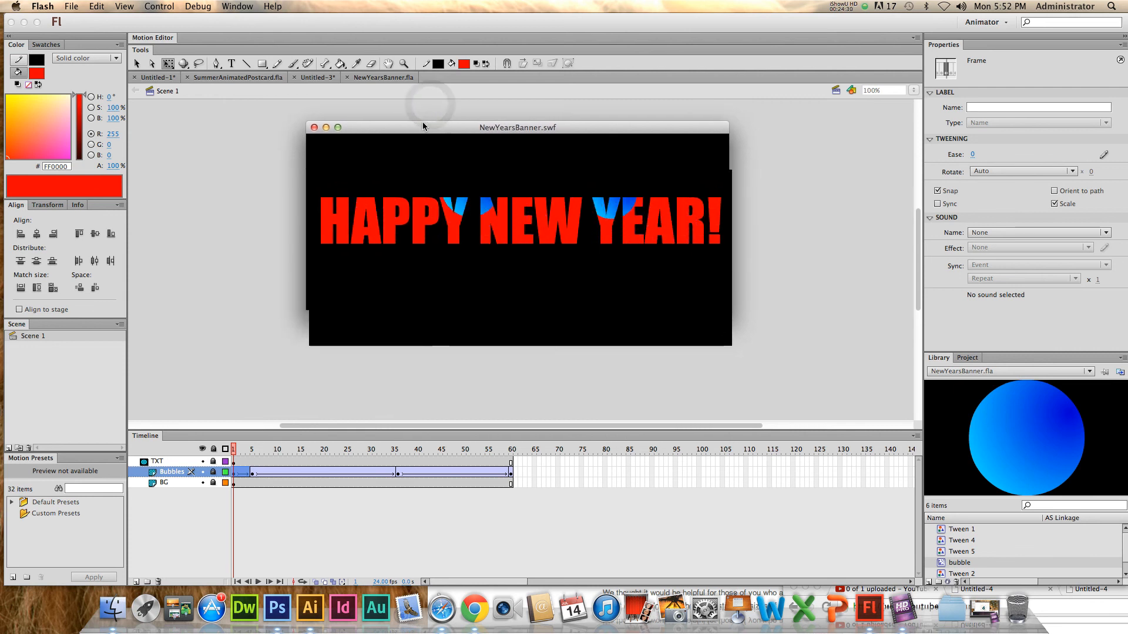
{"action": "left_click", "coordinate": [314, 128]}
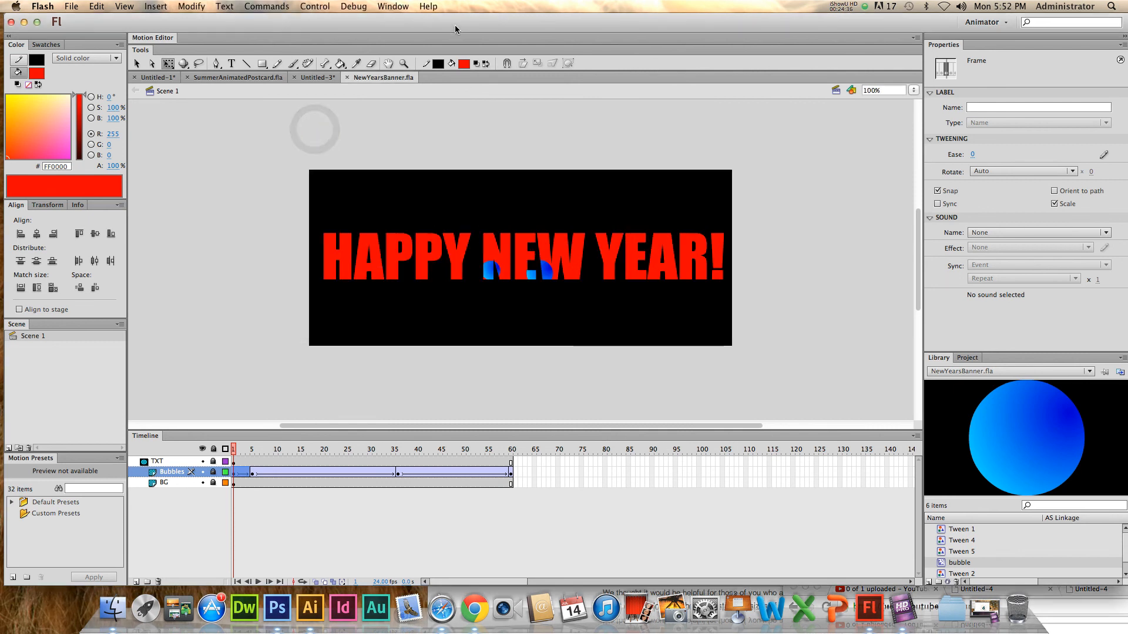
{"action": "left_click_drag", "start_coordinate": [456, 17], "coordinate": [459, 26]}
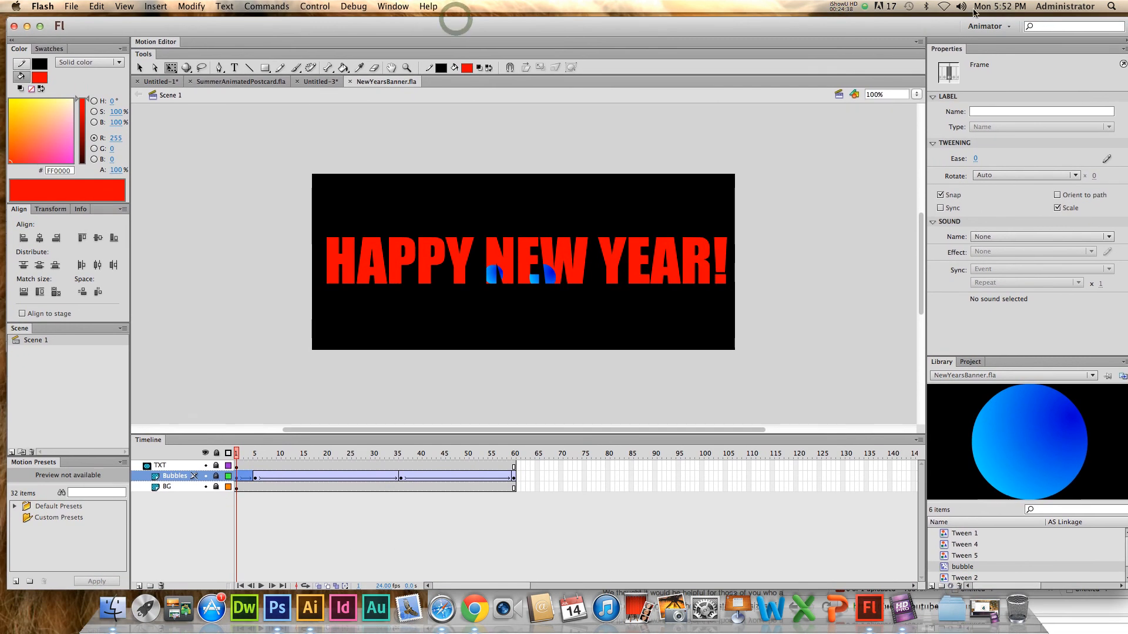